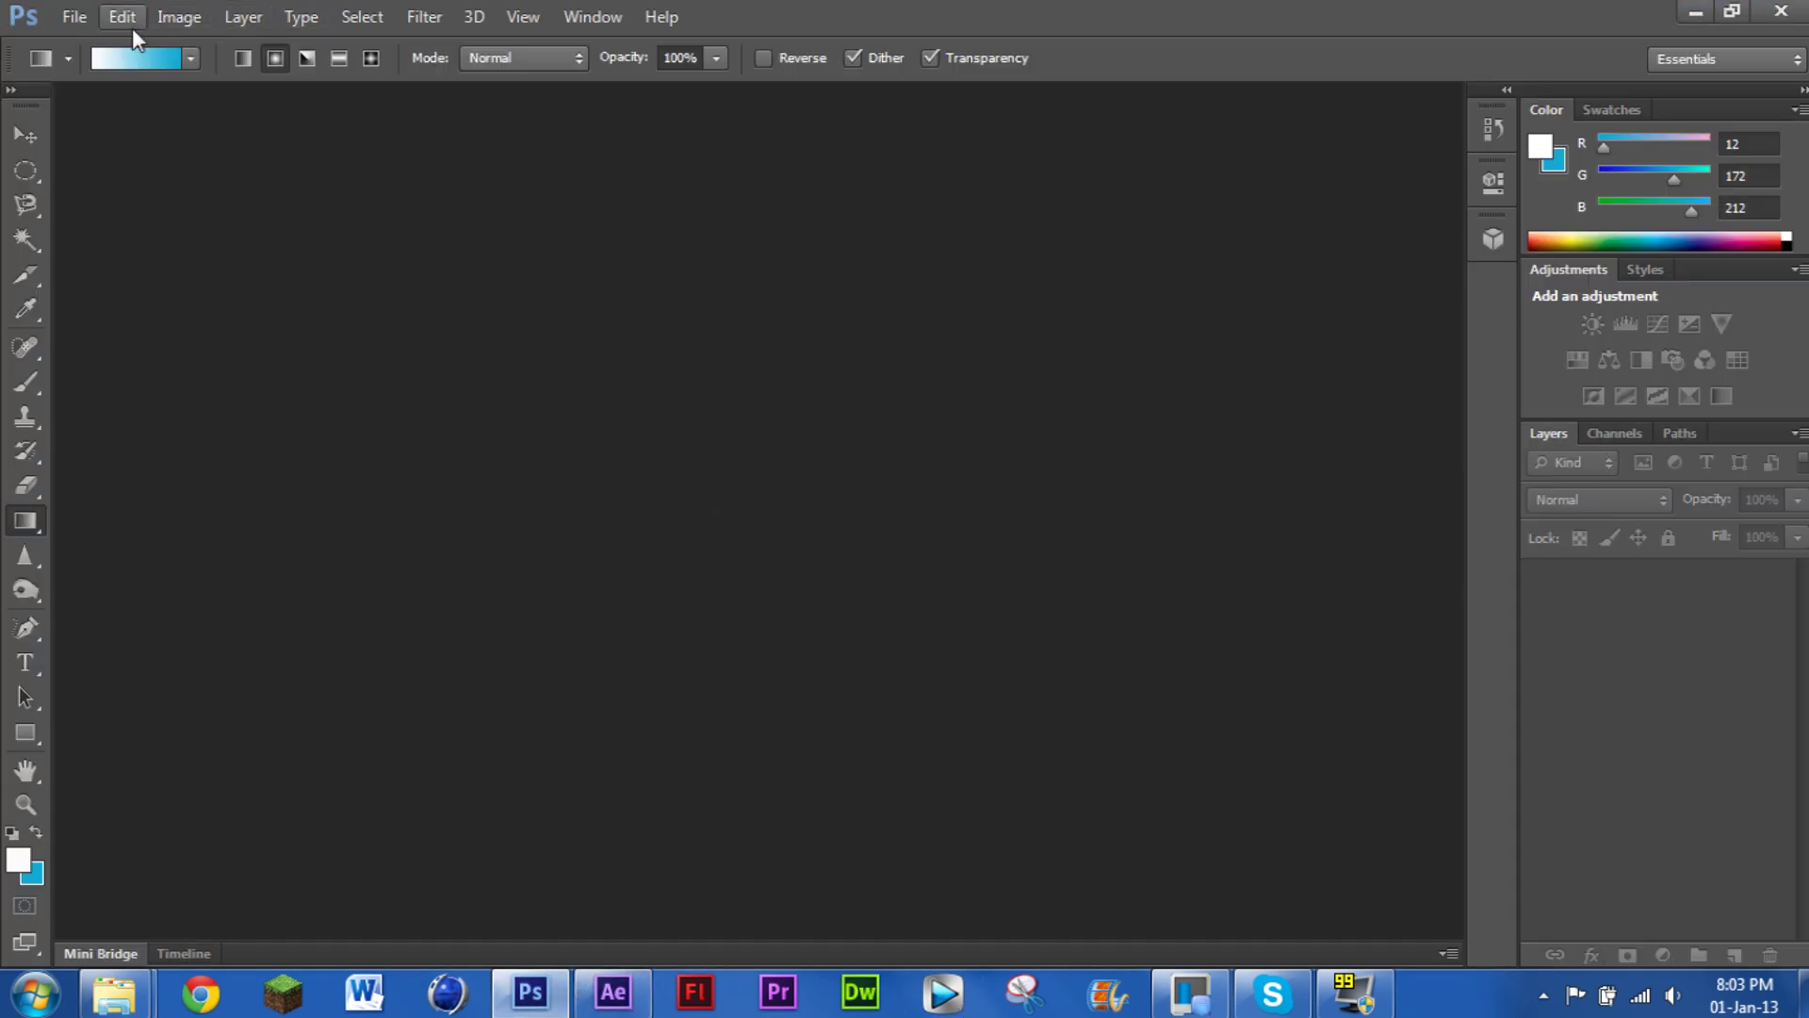
# Create a new 1280 x 720 px RGB document at 720 pixels/inch with transparent background contents
pyautogui.click(81, 18)
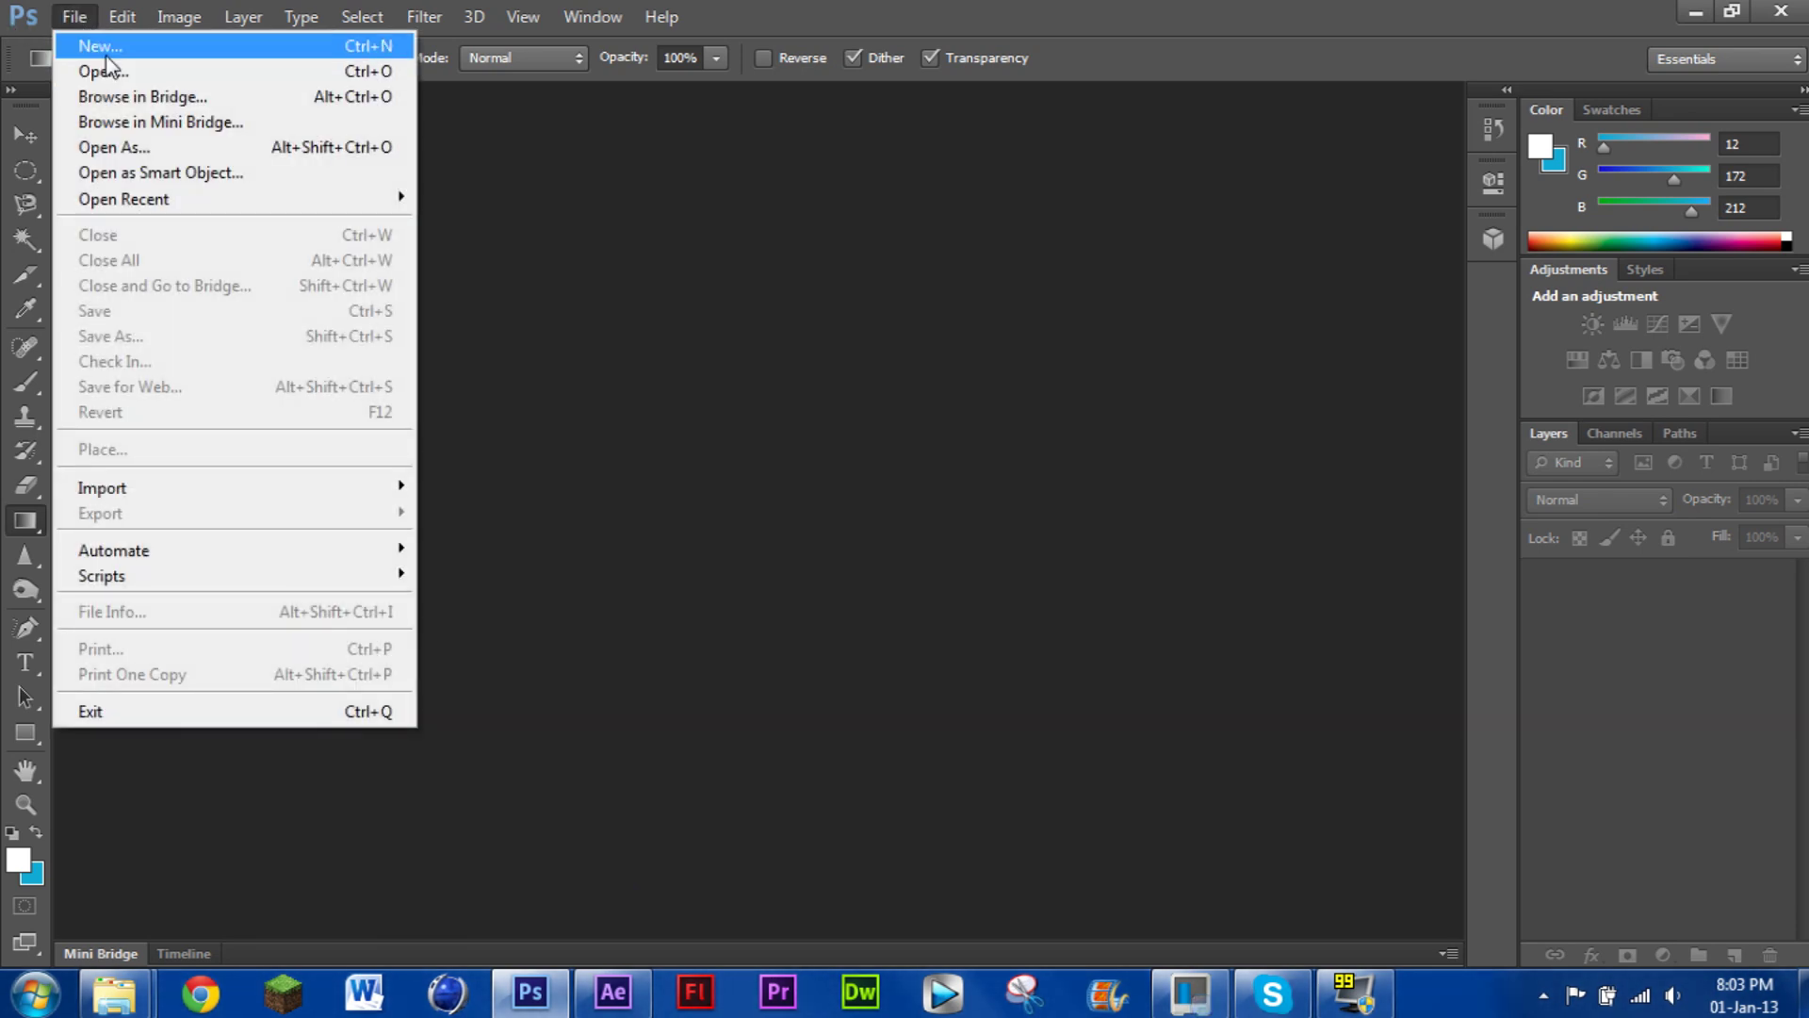
pyautogui.click(105, 47)
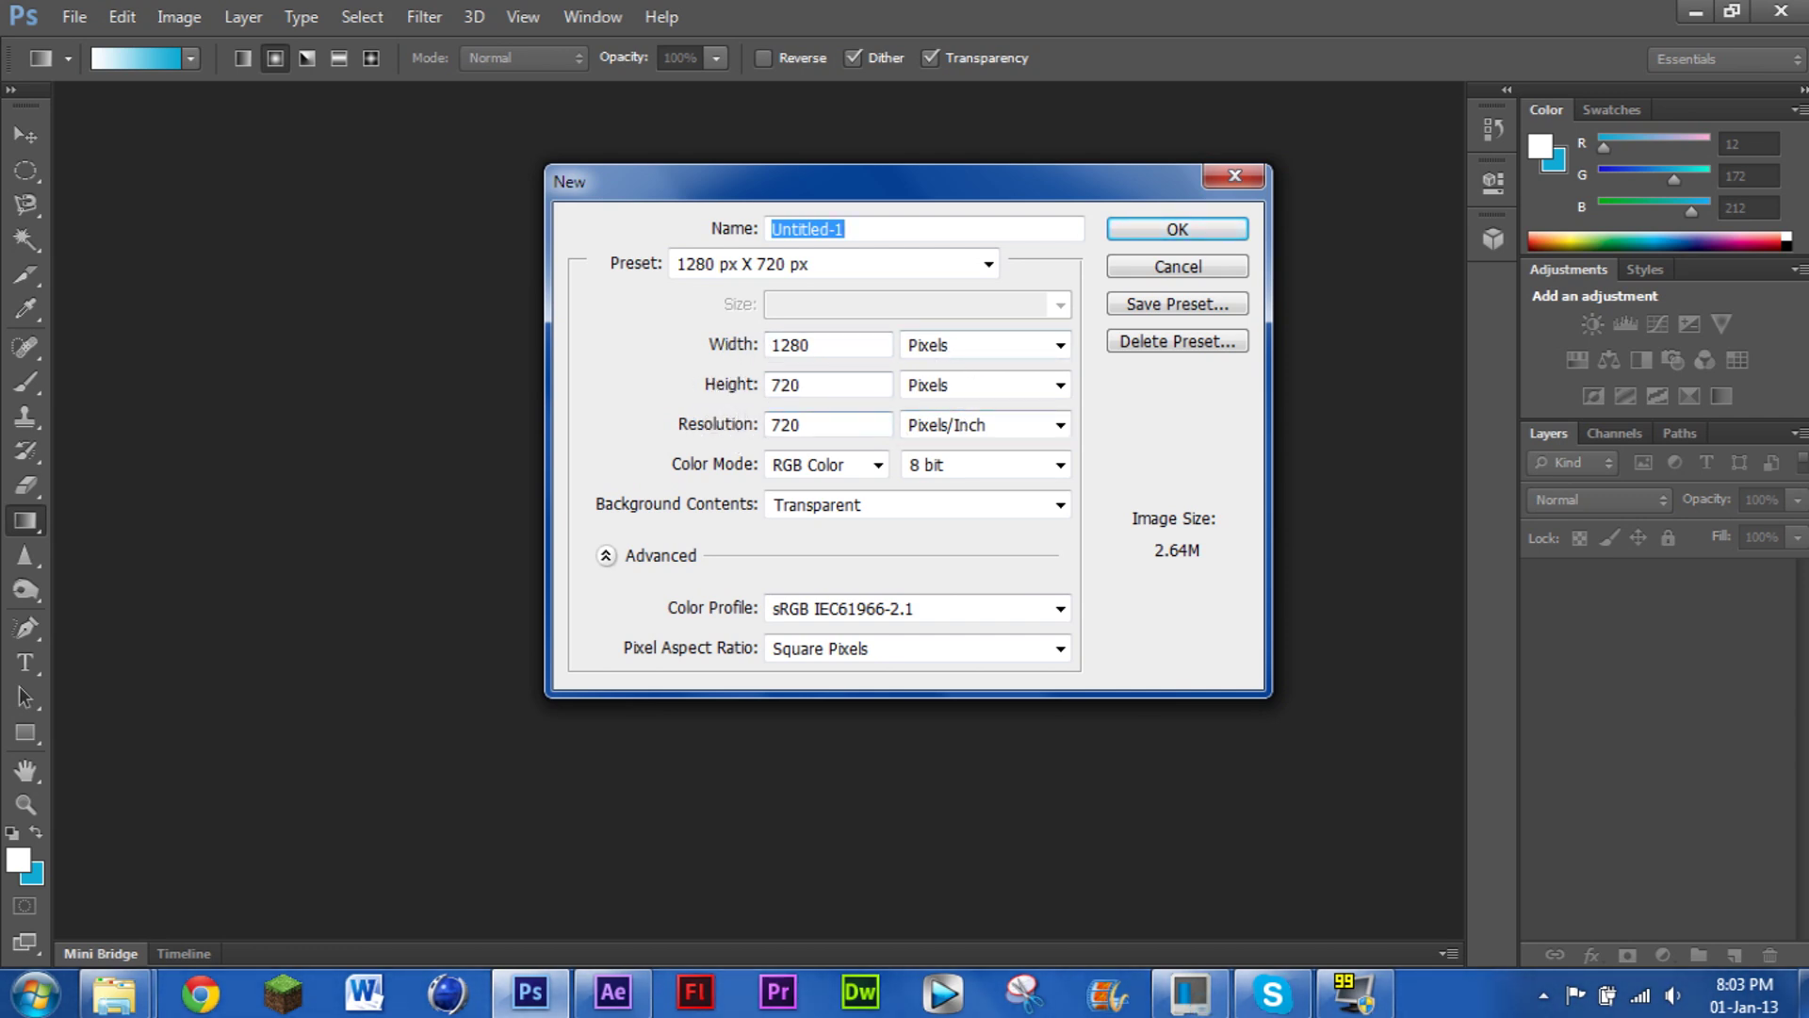
pyautogui.click(785, 424)
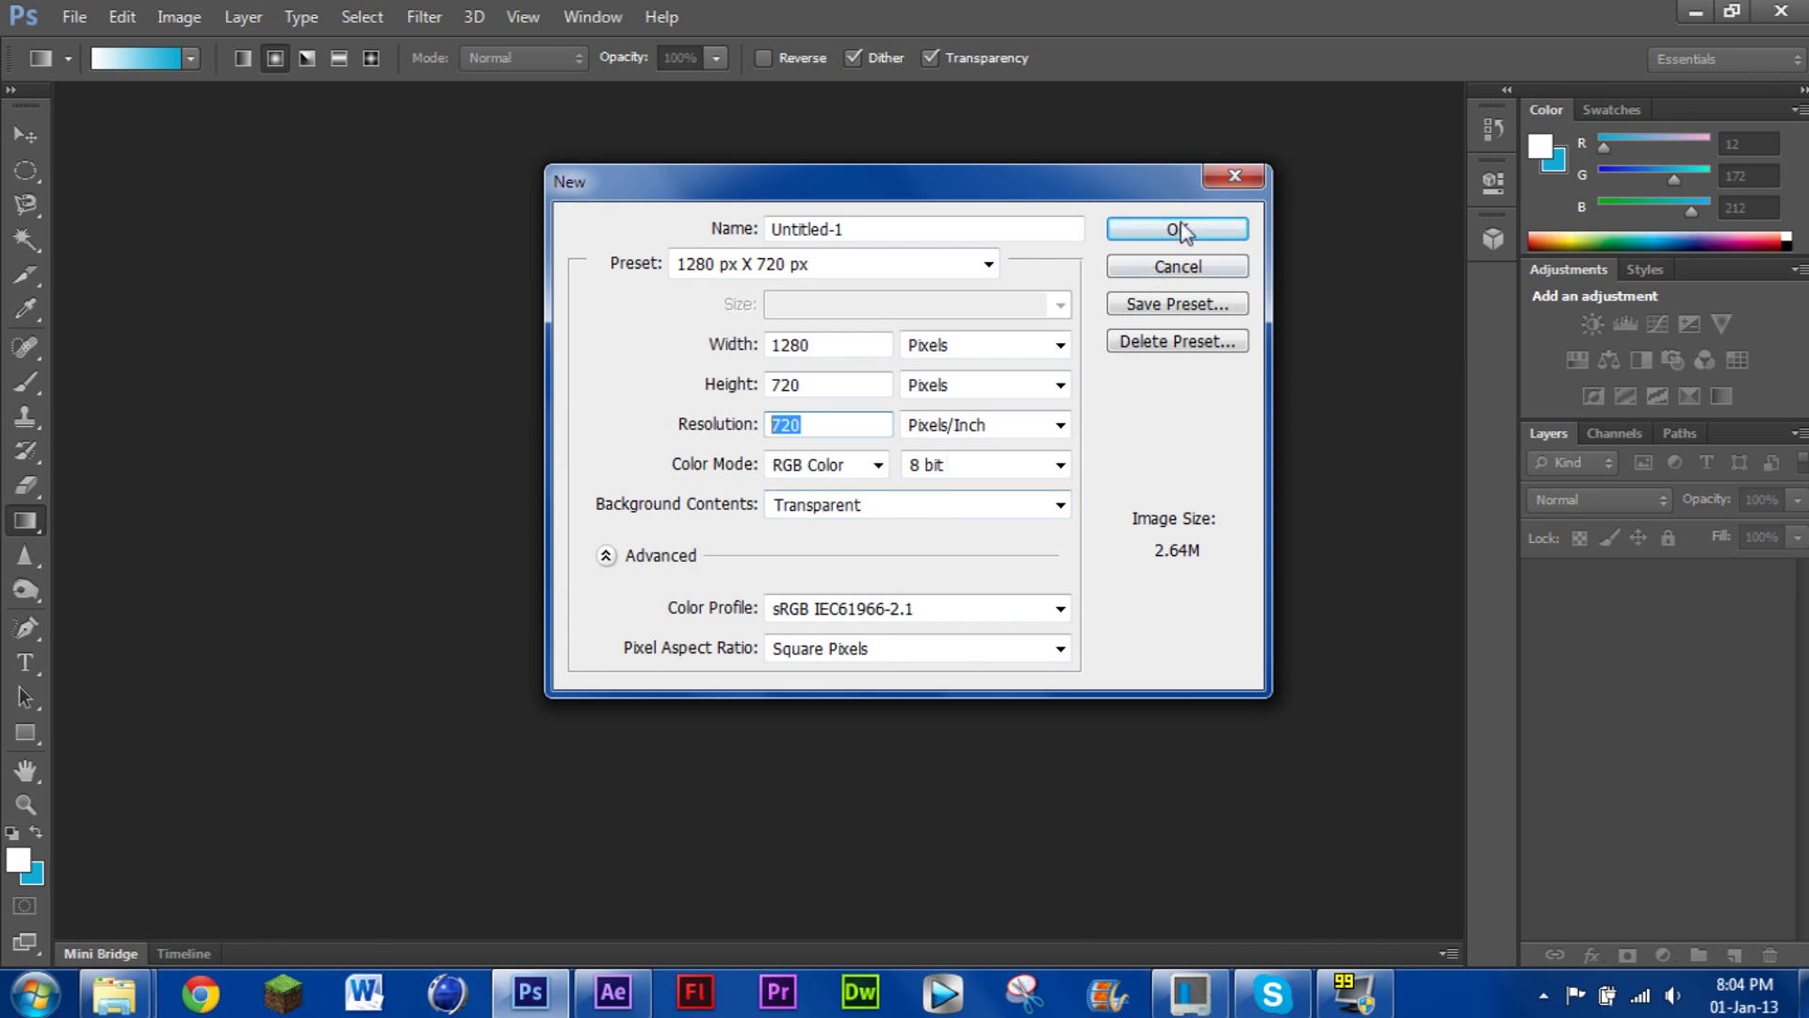
pyautogui.click(991, 505)
pyautogui.click(992, 506)
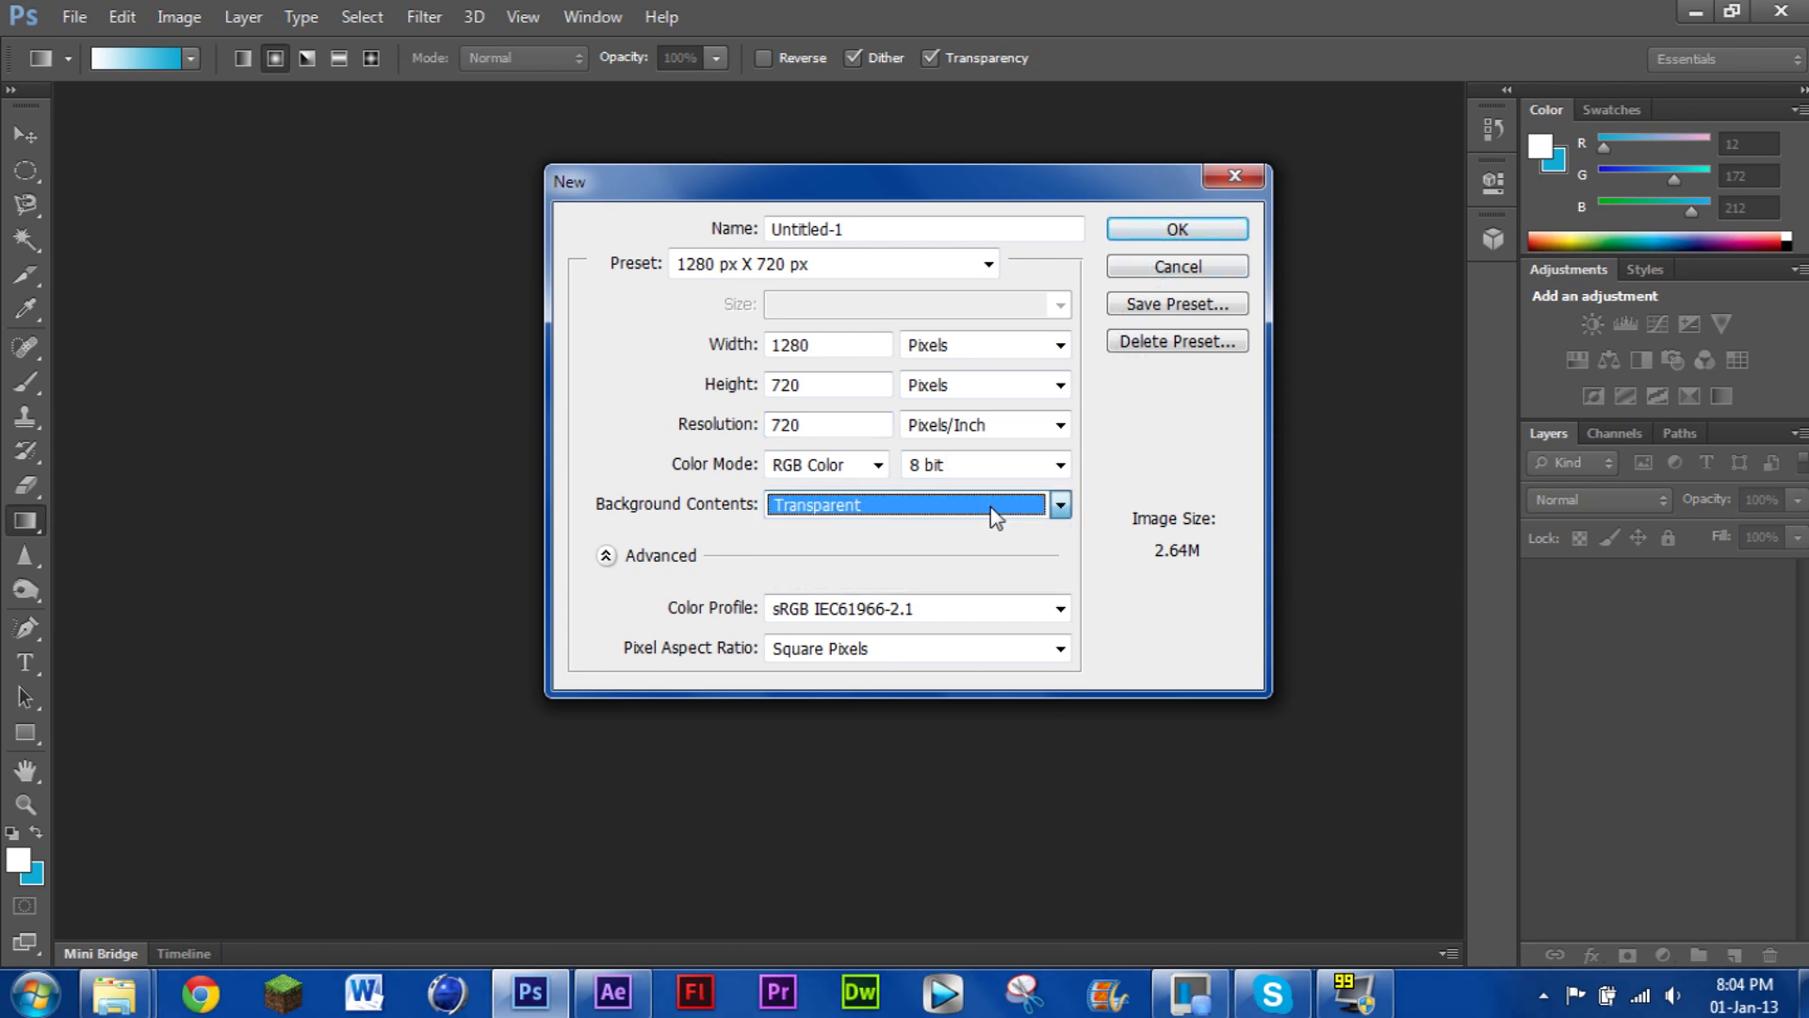
pyautogui.click(1109, 222)
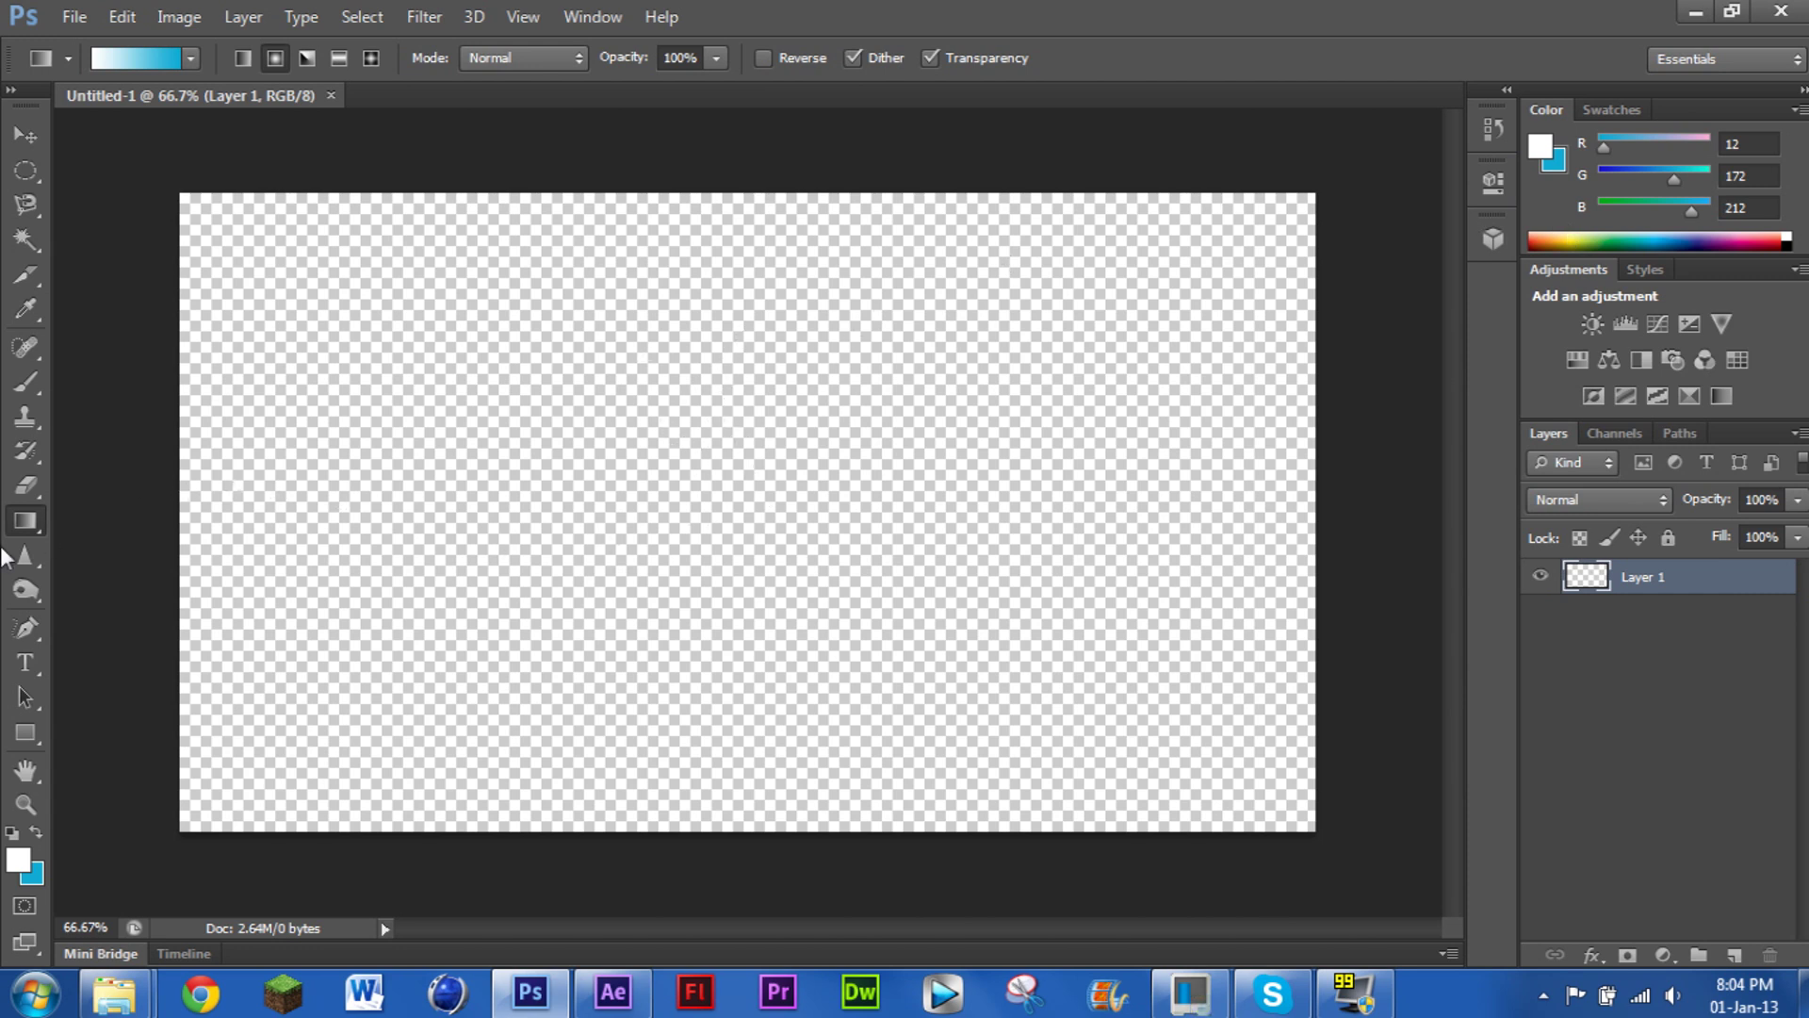
# Draw a white-to-blue radial gradient from the canvas centre out to its upper-left corner with the Gradient tool
pyautogui.rightClick(22, 523)
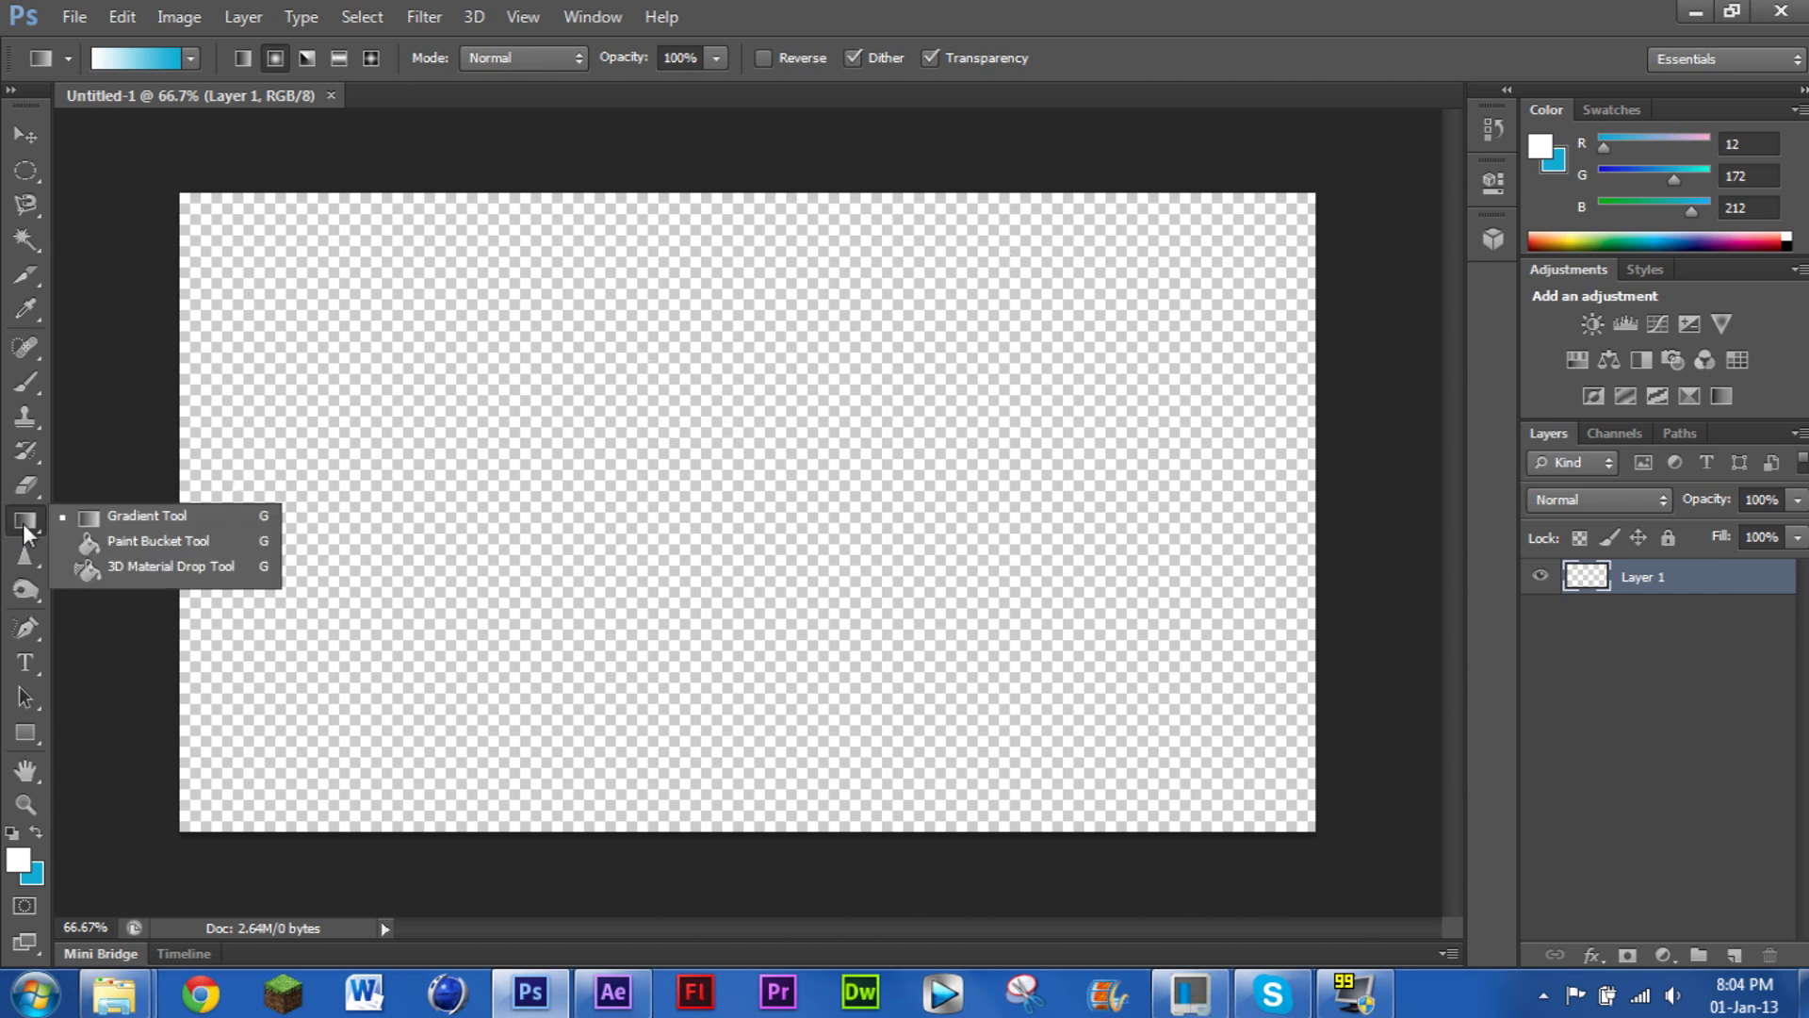
pyautogui.click(143, 512)
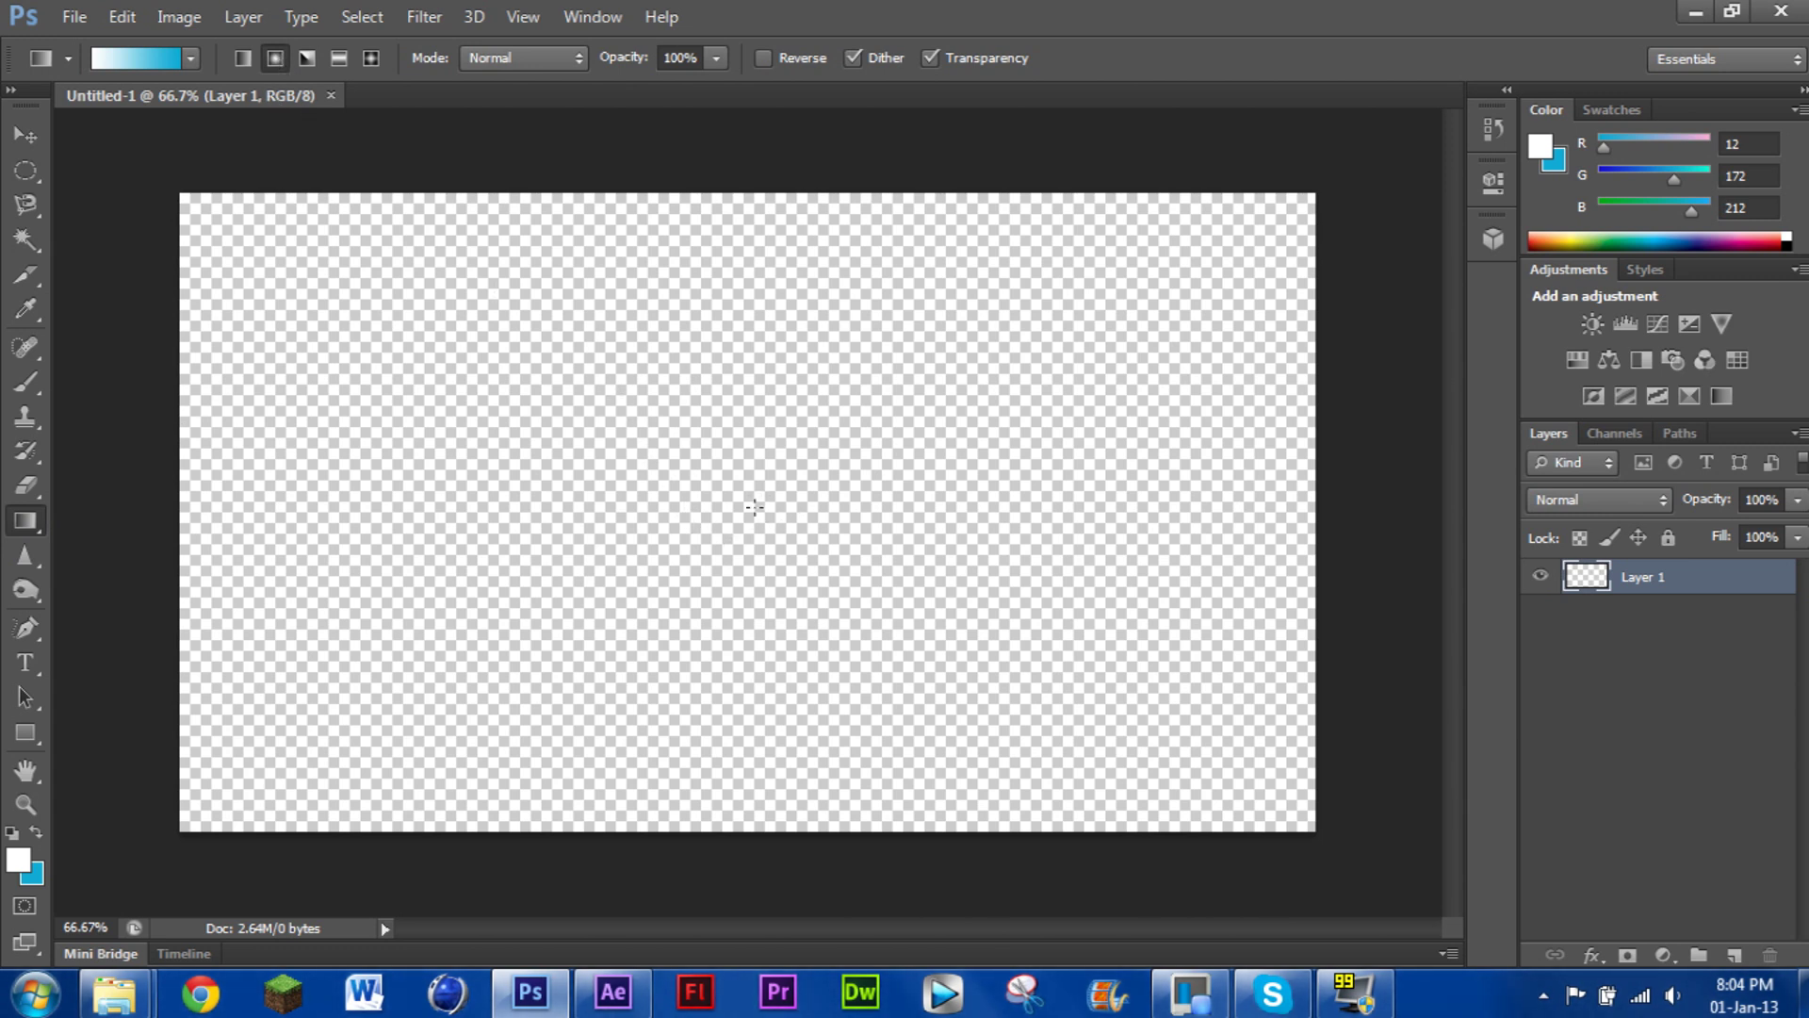
pyautogui.moveTo(753, 506); pyautogui.dragTo(182, 195)
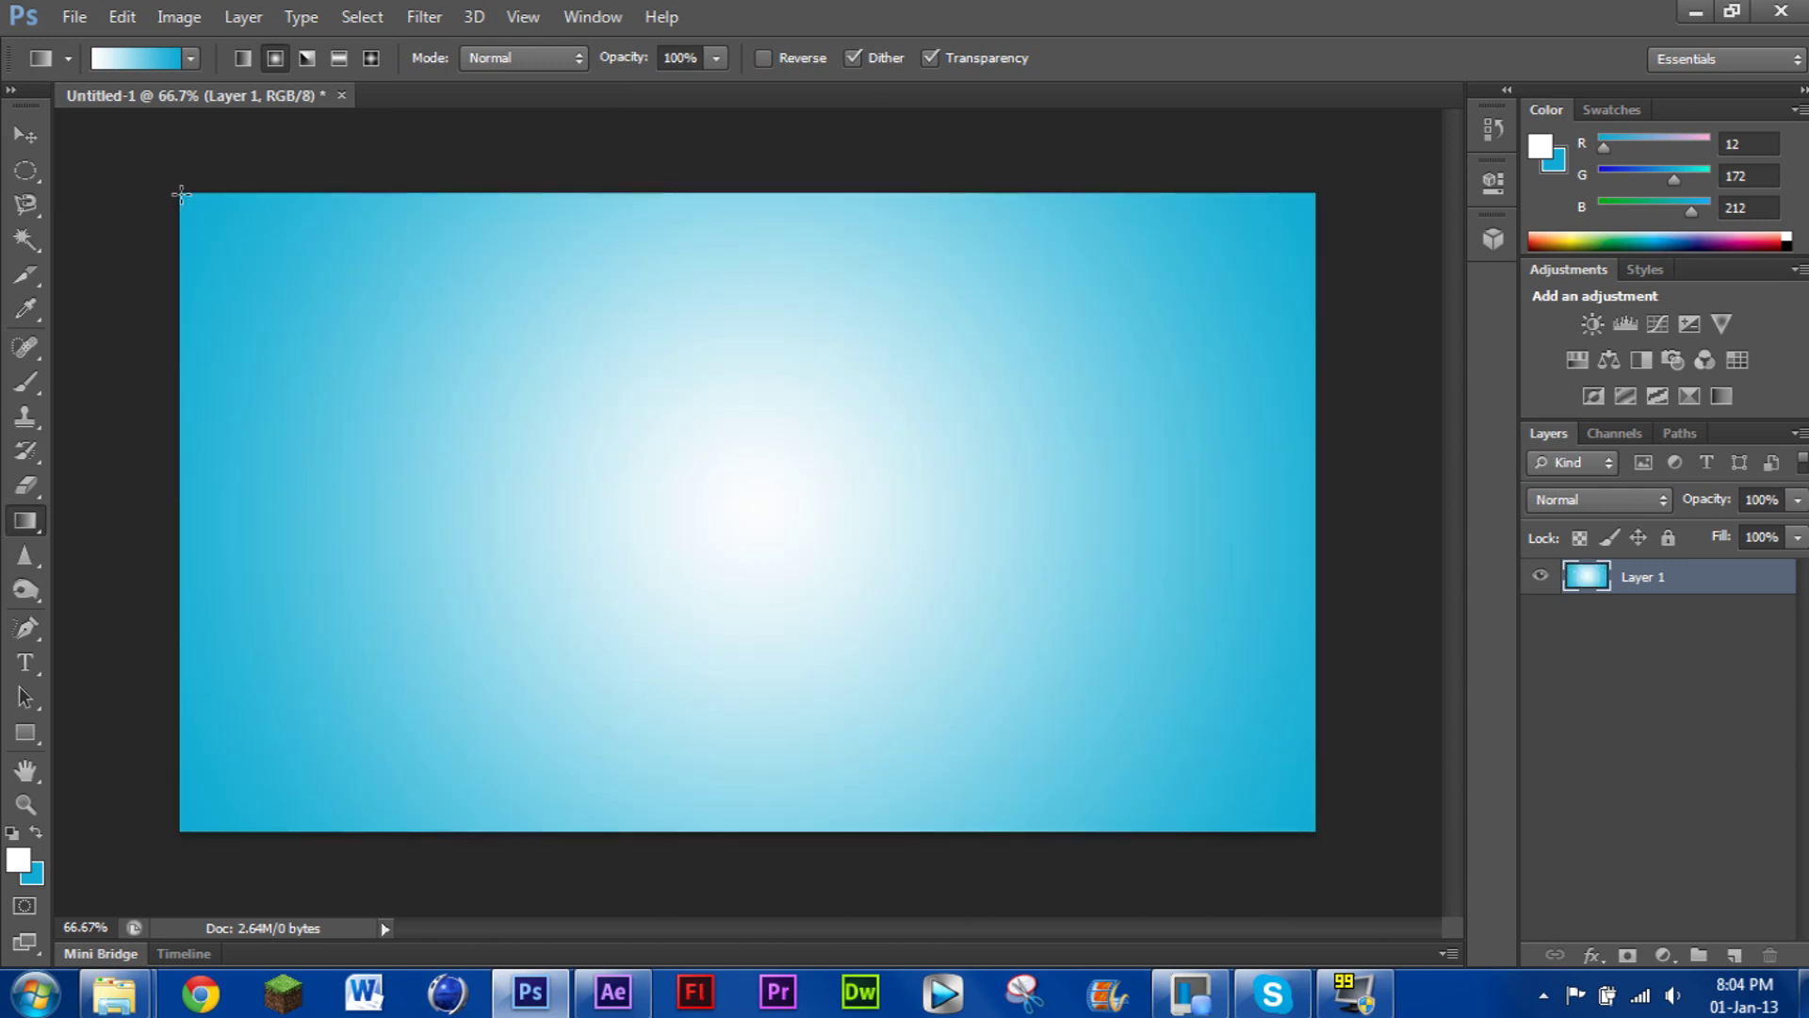
# Try the reflected gradient style across the canvas, first sideways and then upward from the centre
pyautogui.click(339, 58)
pyautogui.moveTo(754, 500); pyautogui.dragTo(212, 423)
pyautogui.moveTo(791, 500); pyautogui.dragTo(766, 261)
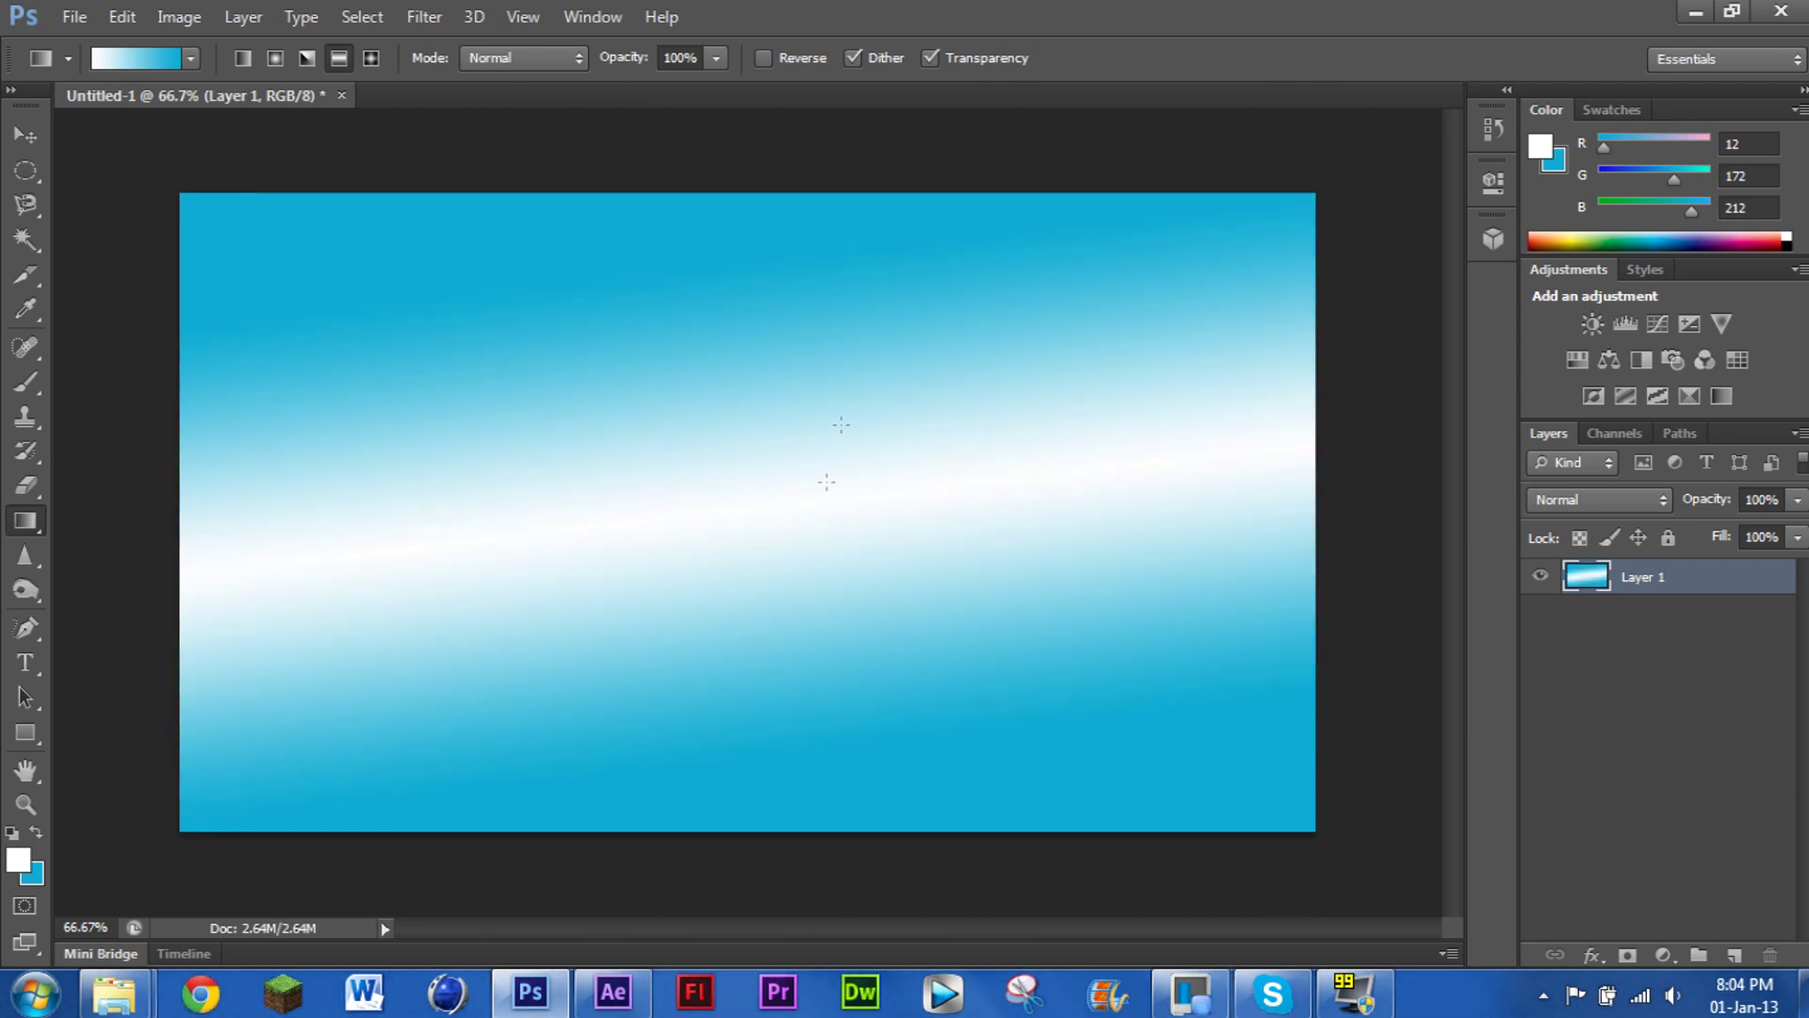
# Return to the radial gradient style and redraw it twice from near the centre to the upper-left corner
pyautogui.click(275, 57)
pyautogui.moveTo(803, 521); pyautogui.dragTo(179, 183)
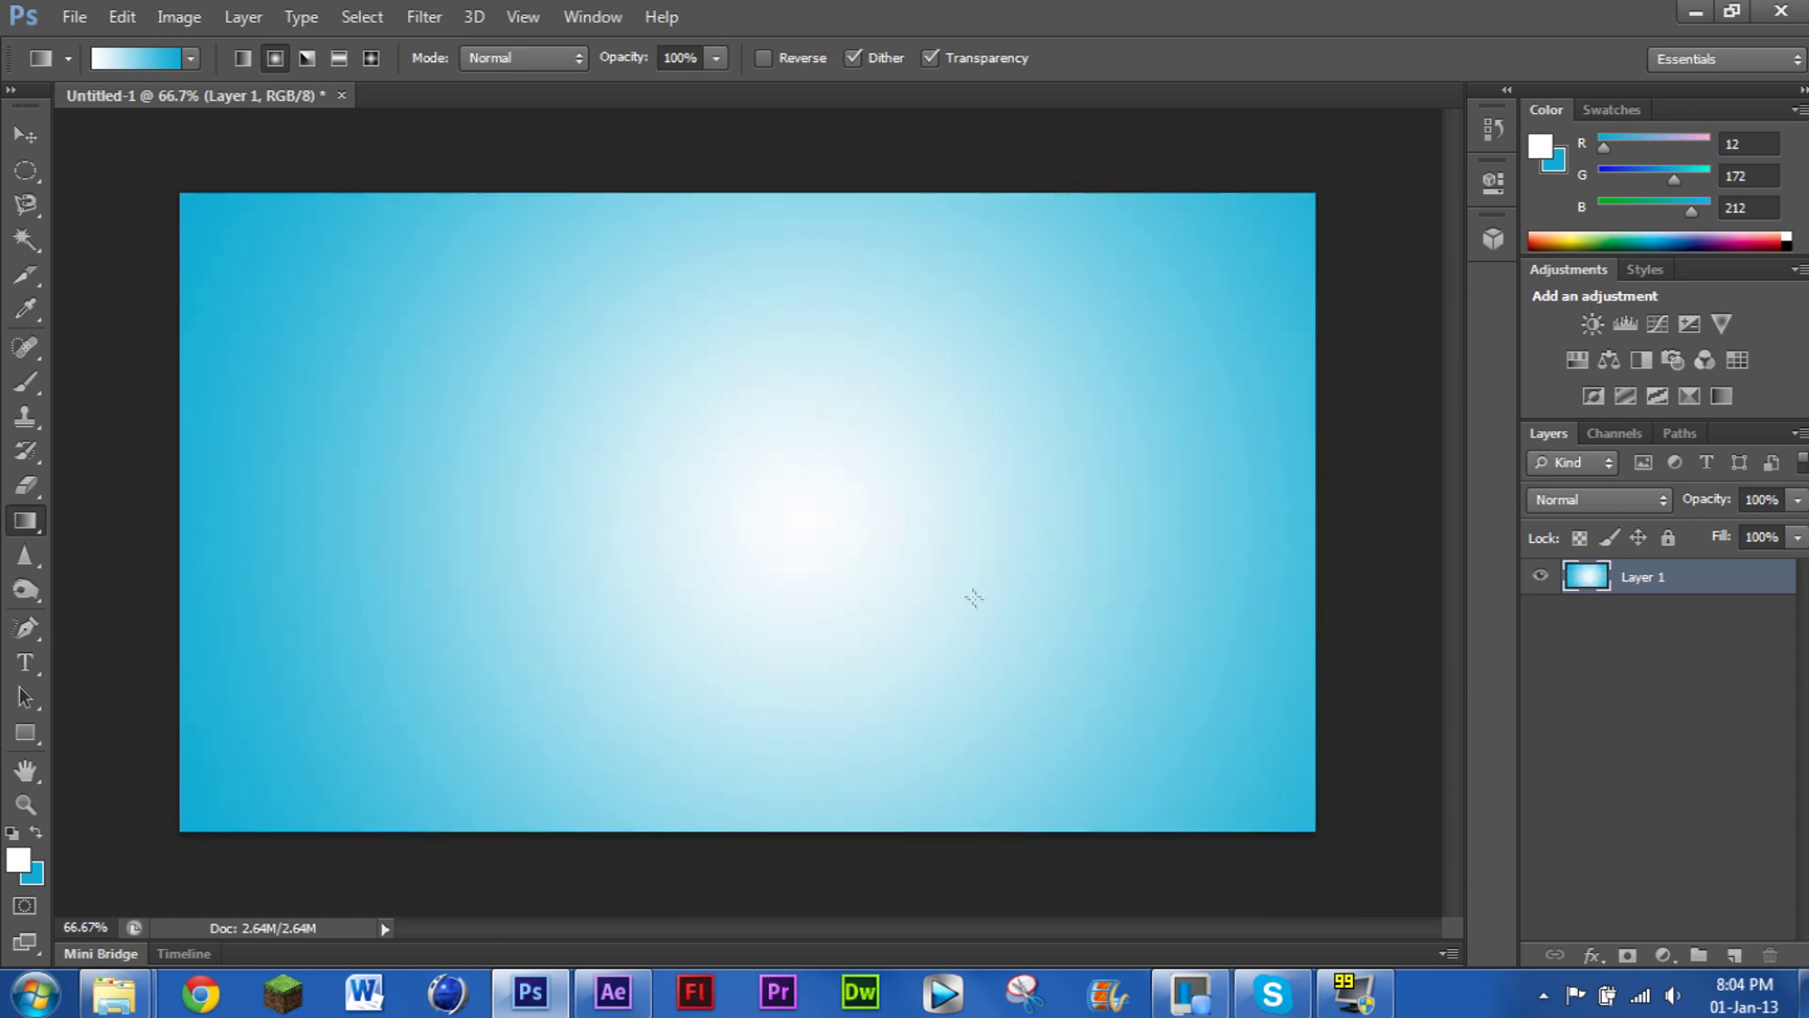
pyautogui.moveTo(798, 530); pyautogui.dragTo(175, 191)
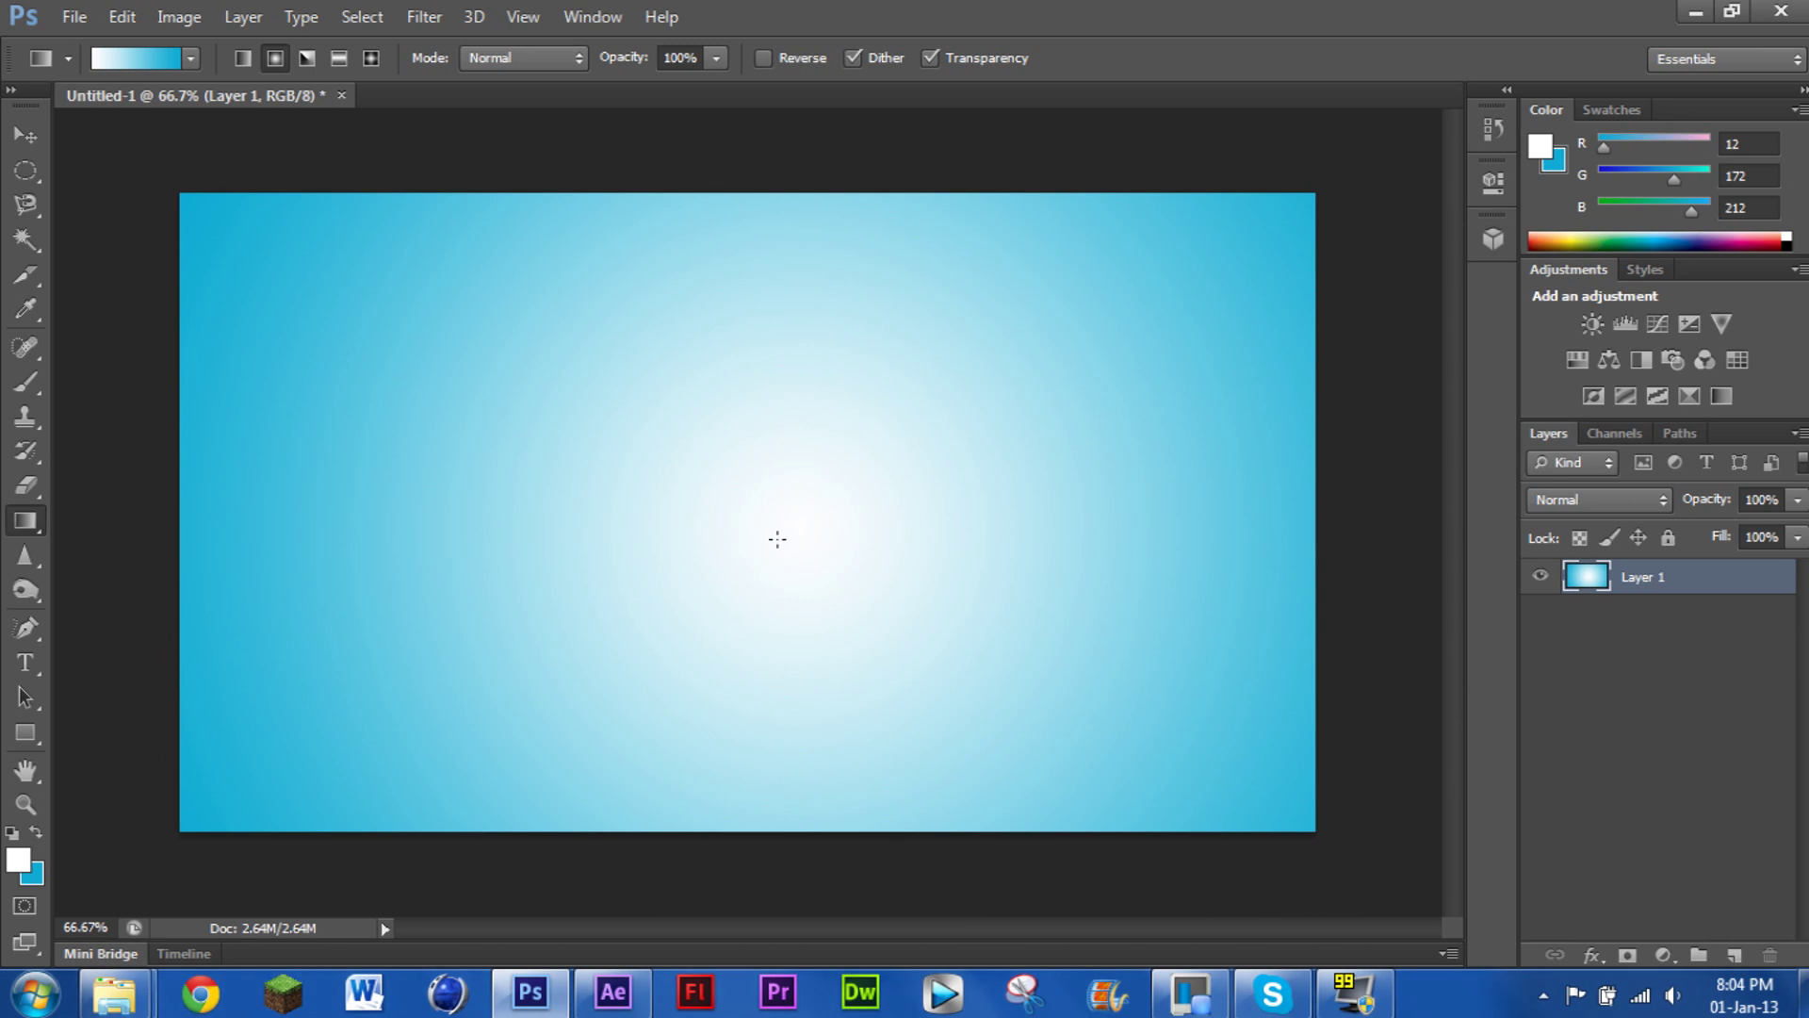
# Undo all the gradient fills and draw one white-to-blue radial gradient from the canvas centre to its upper-left corner
pyautogui.hotkey('ctrl', 'alt', 'z')
pyautogui.hotkey('ctrl', 'alt', 'z')
pyautogui.hotkey('ctrl', 'alt', 'z')
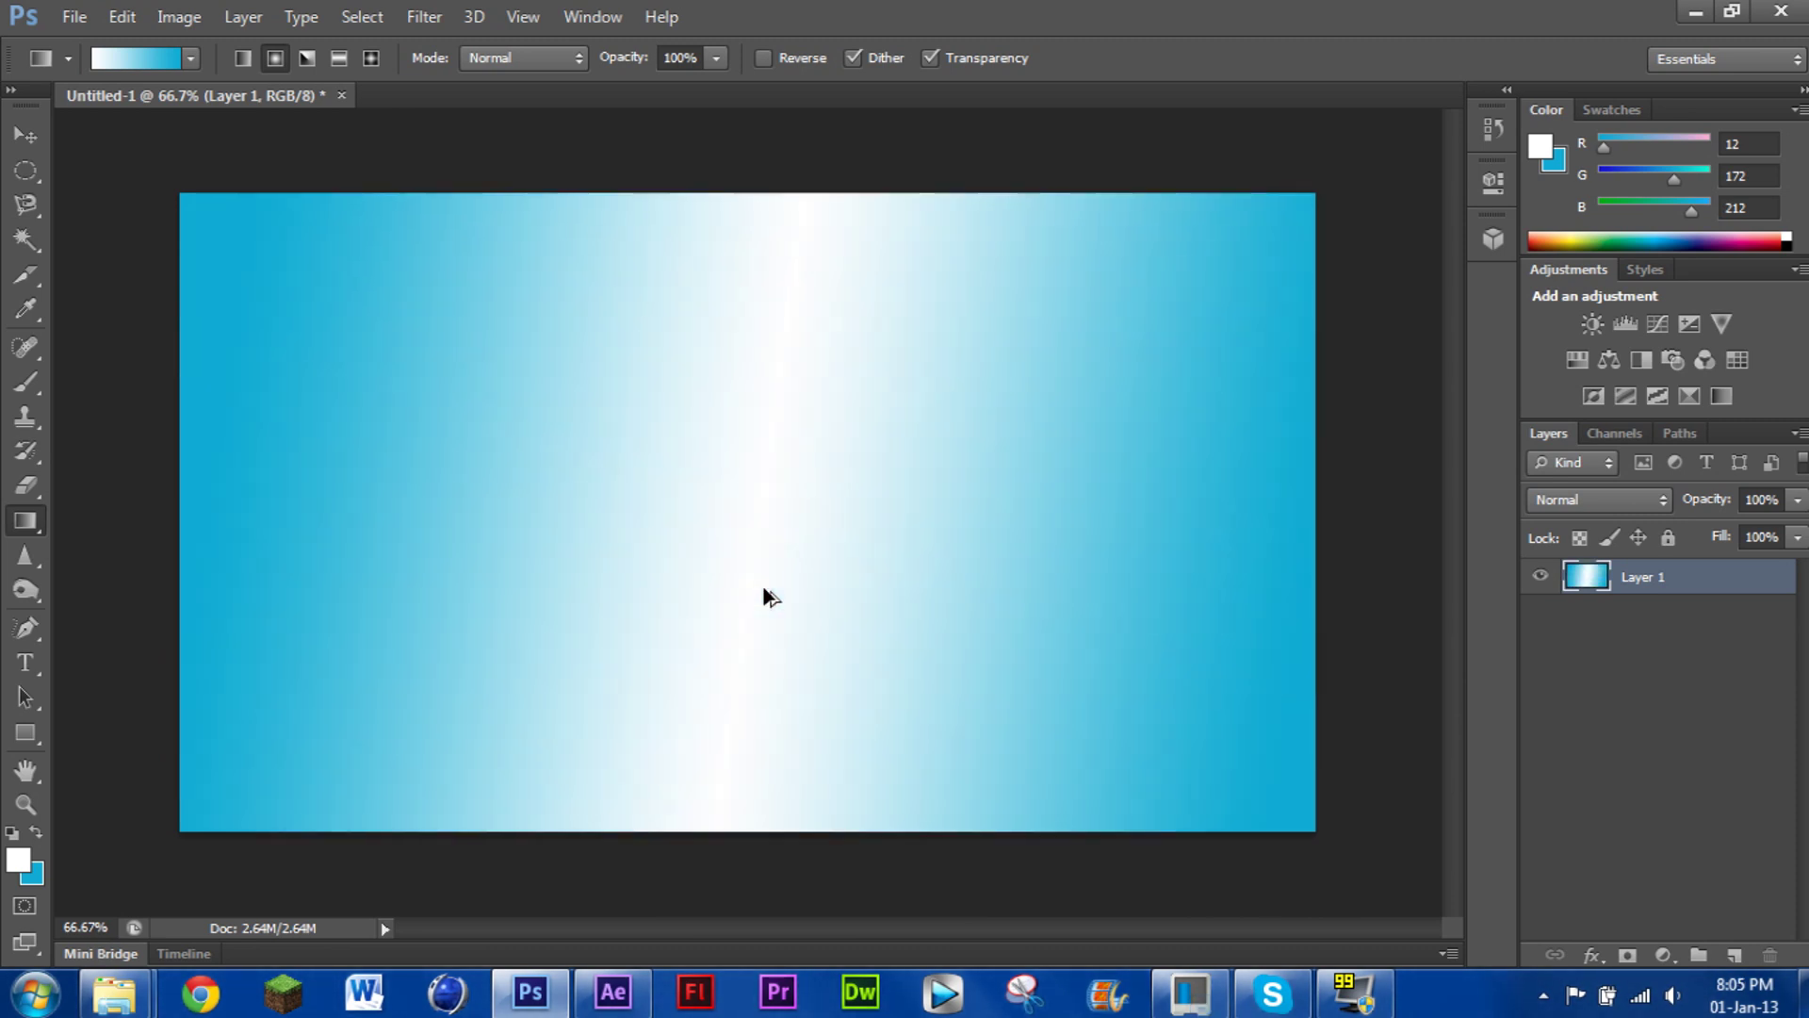
pyautogui.hotkey('ctrl', 'alt', 'z')
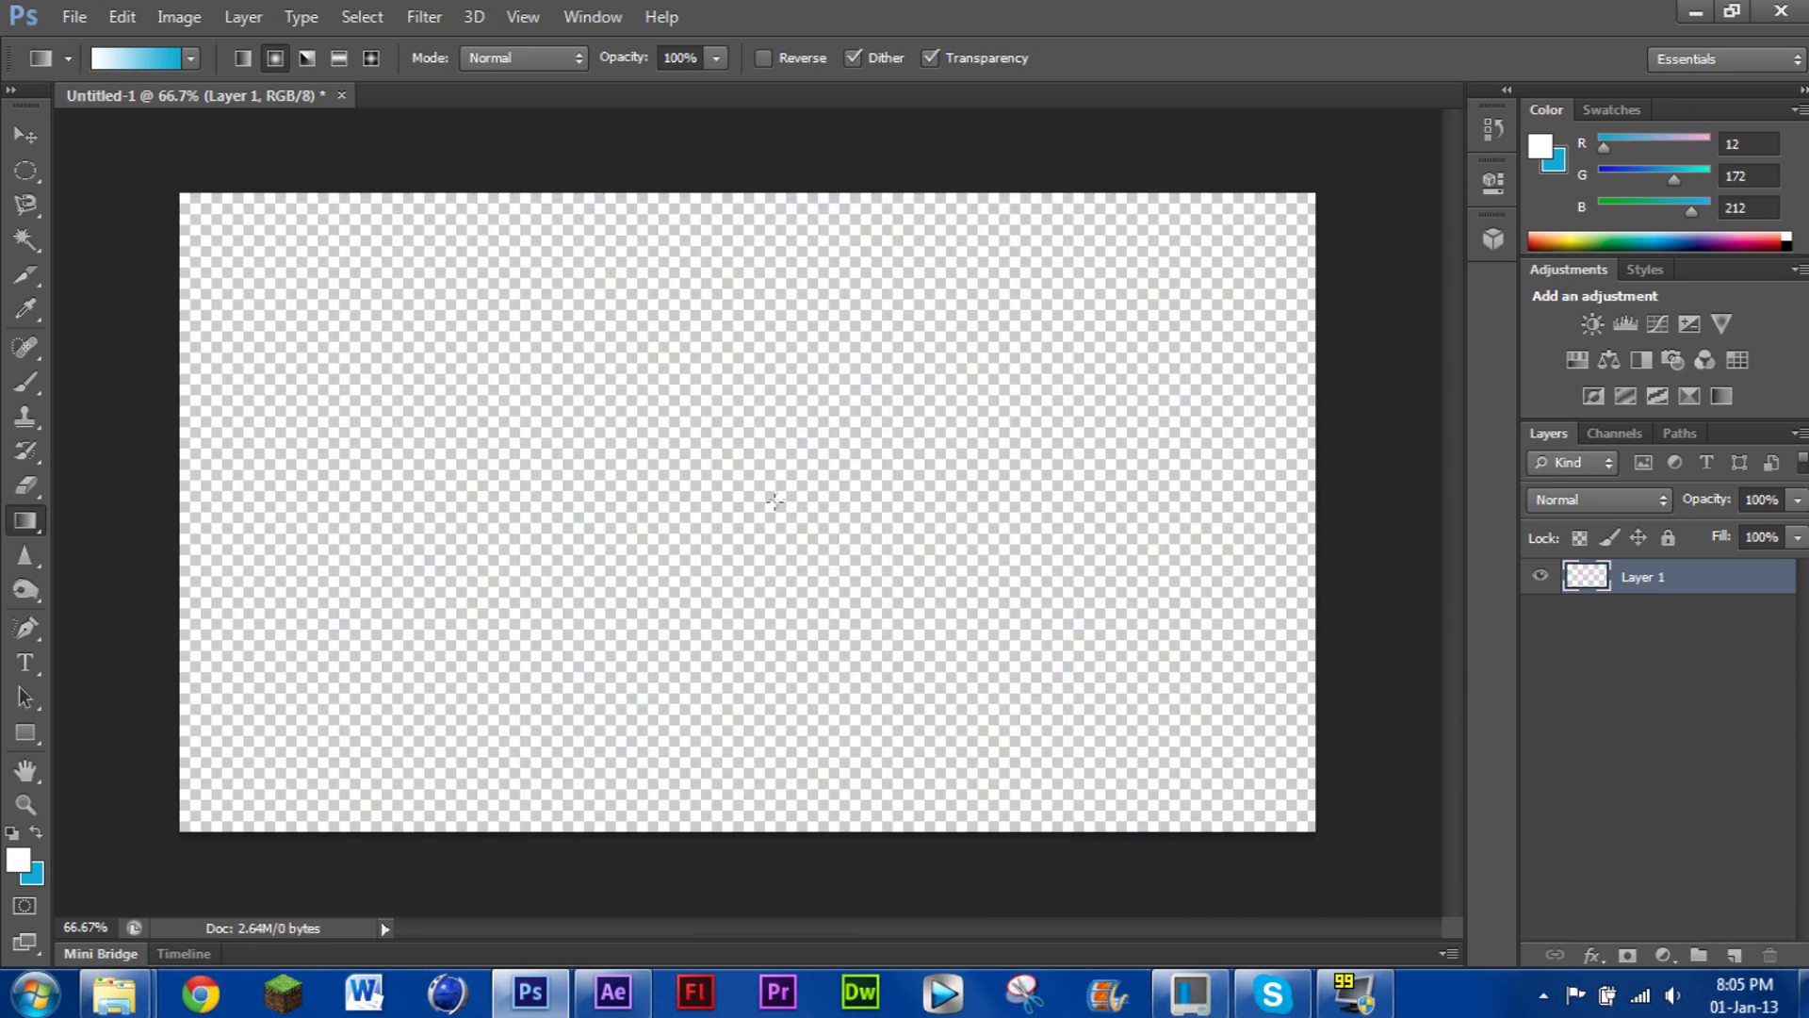
pyautogui.moveTo(760, 513); pyautogui.dragTo(181, 196)
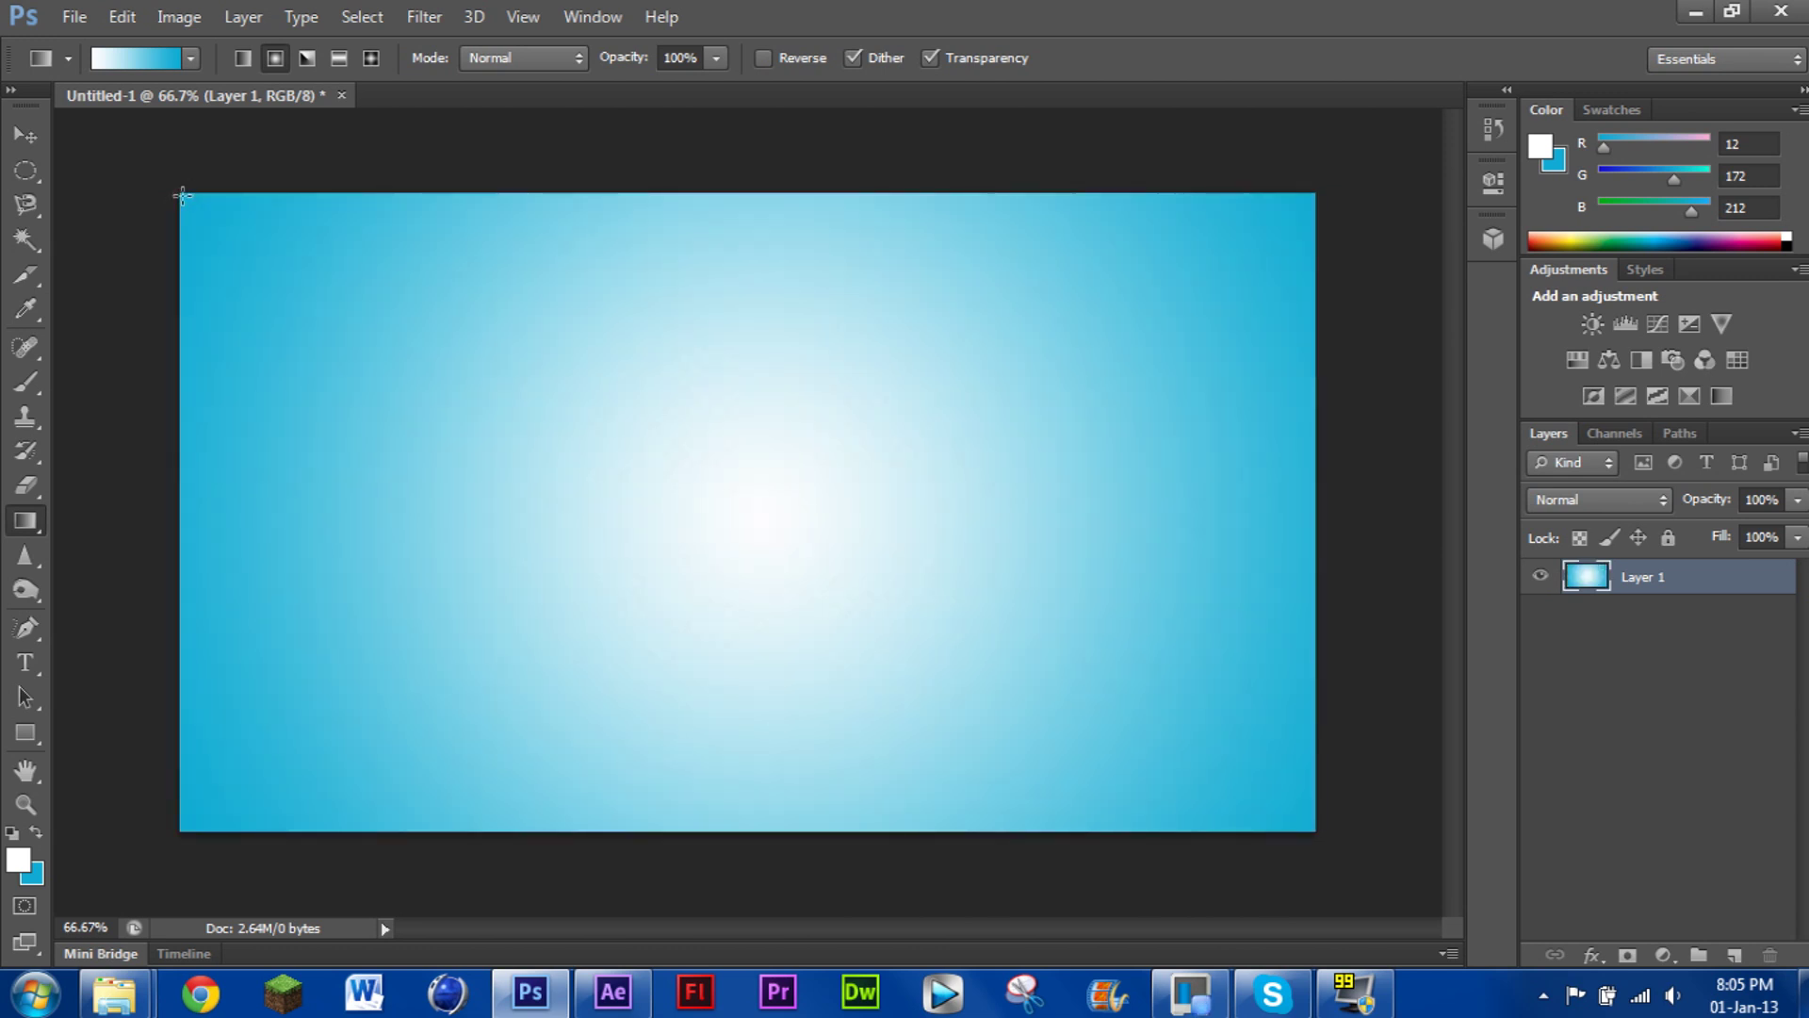
# Open the logo image 360 2.jpg from the 360 folder
pyautogui.click(90, 23)
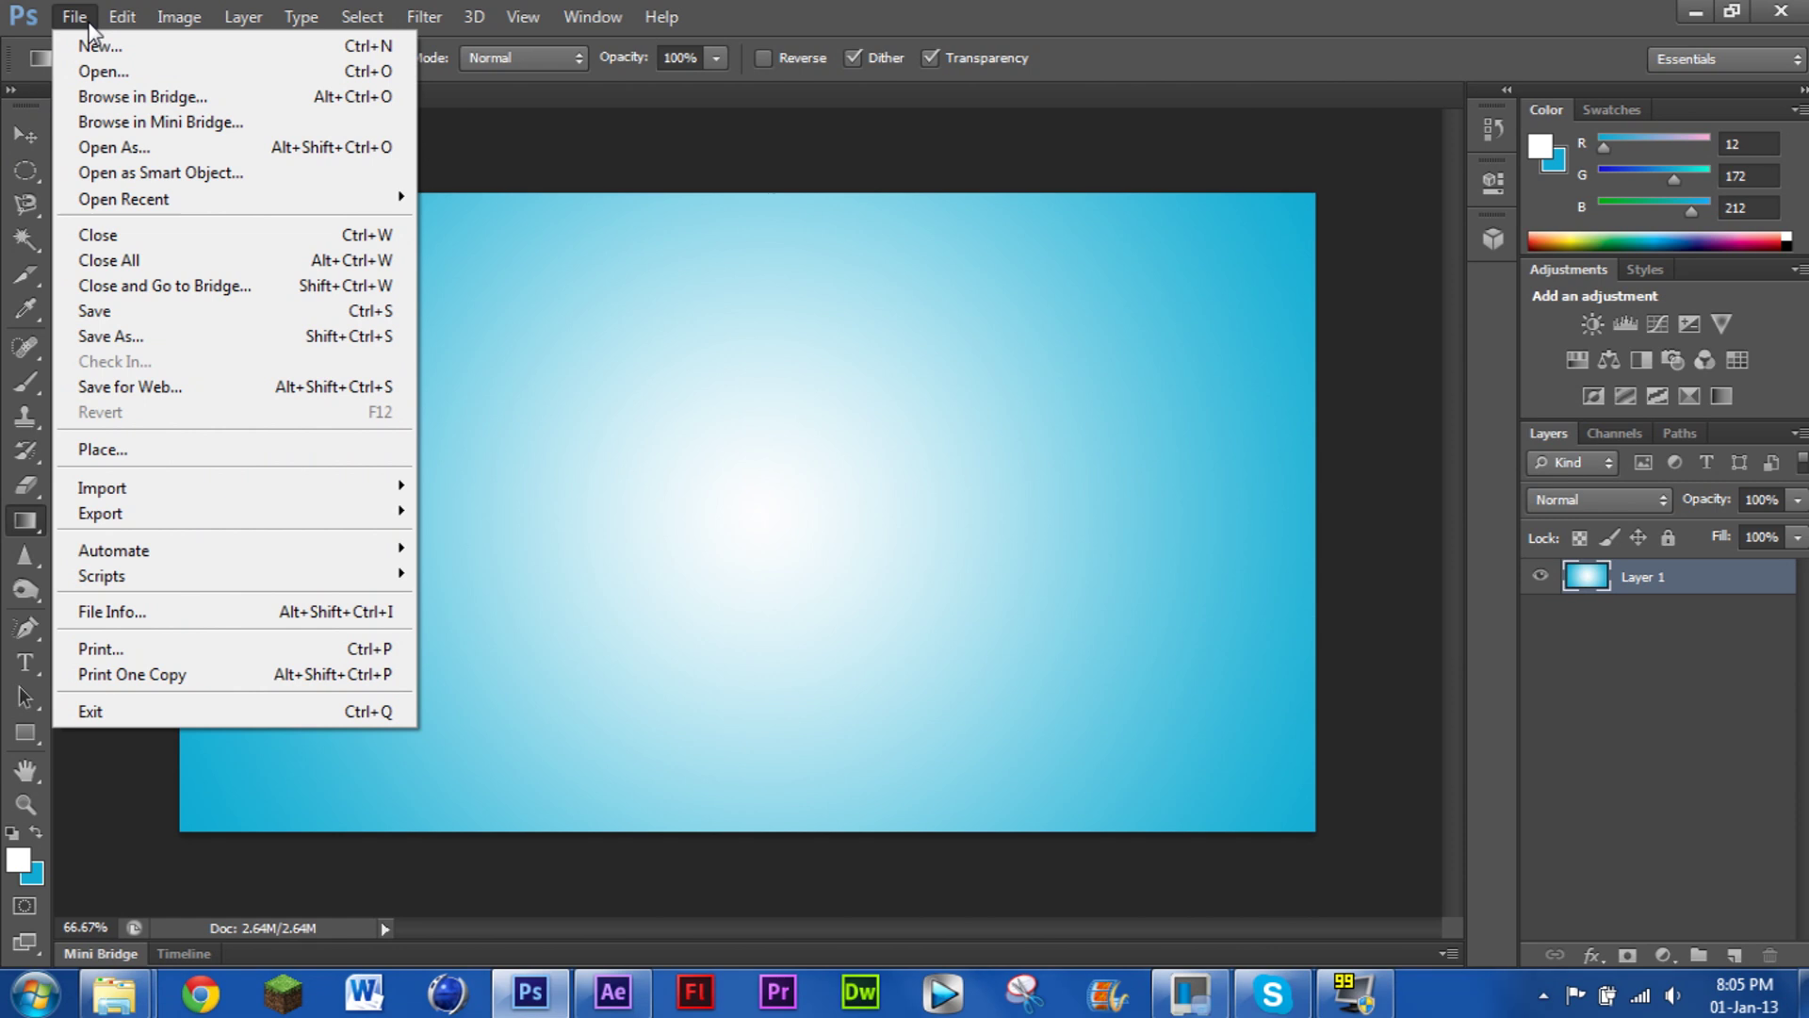
pyautogui.click(120, 75)
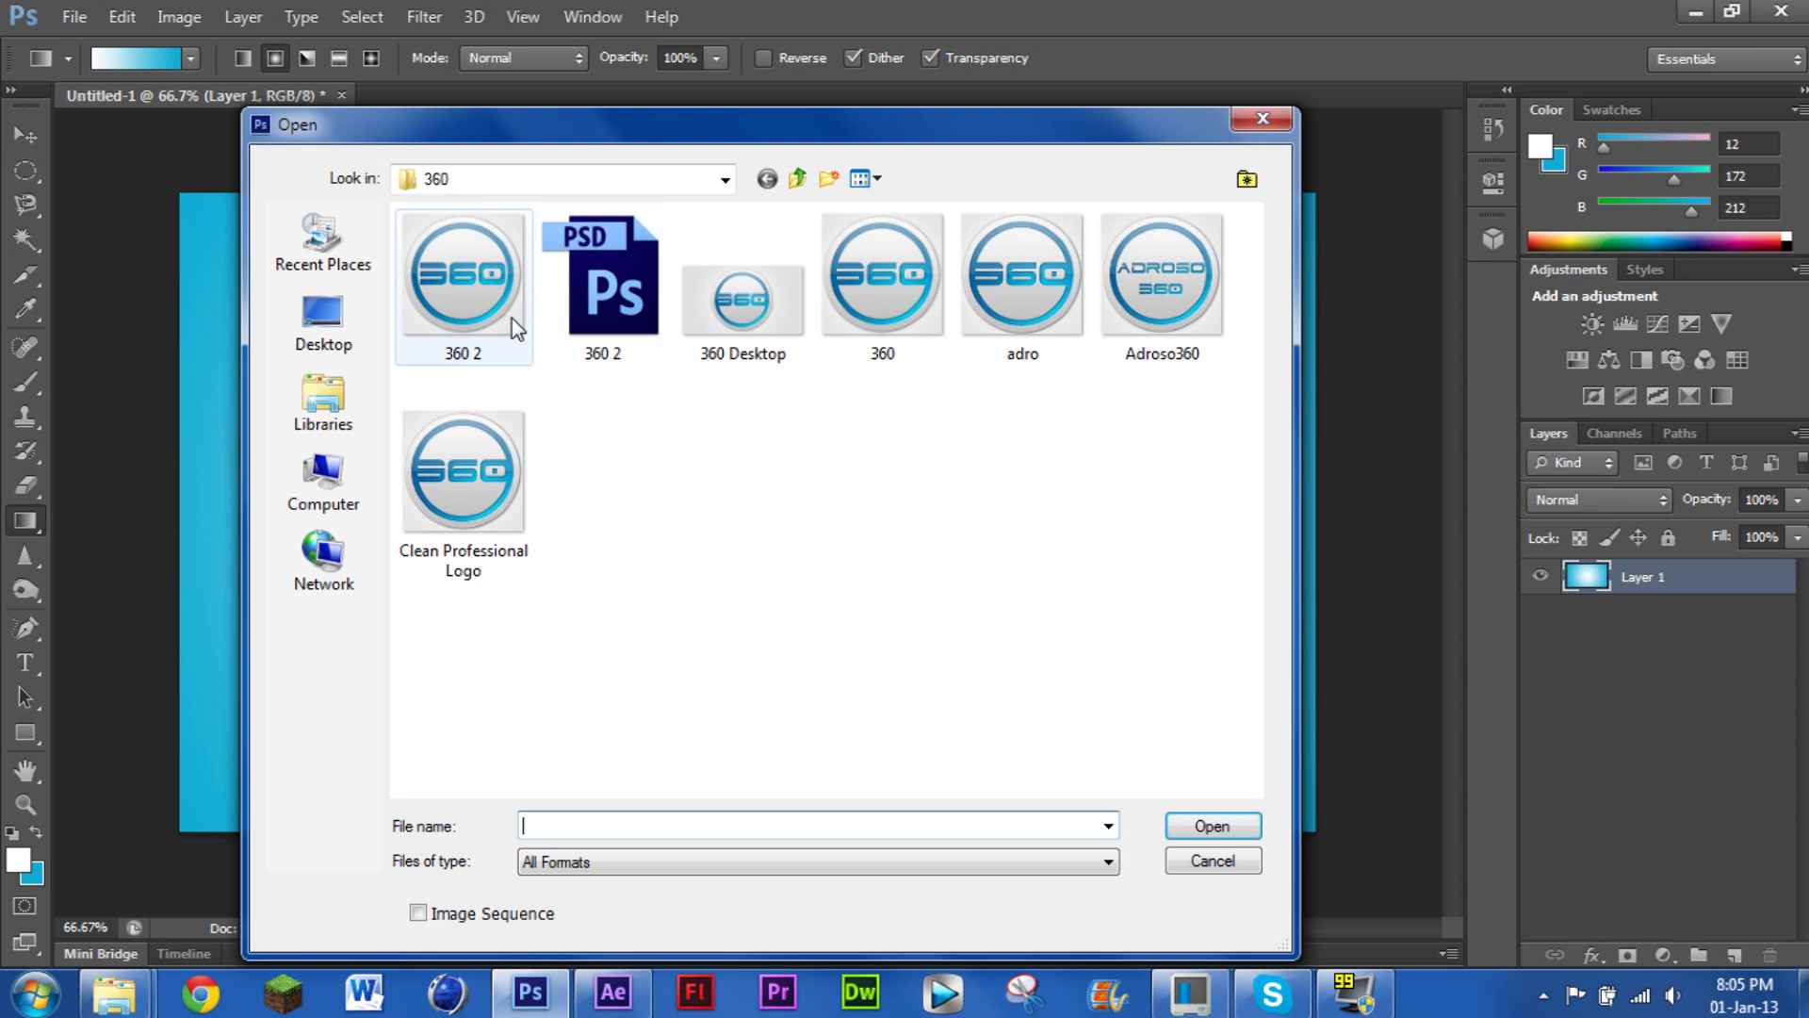
pyautogui.doubleClick(512, 318)
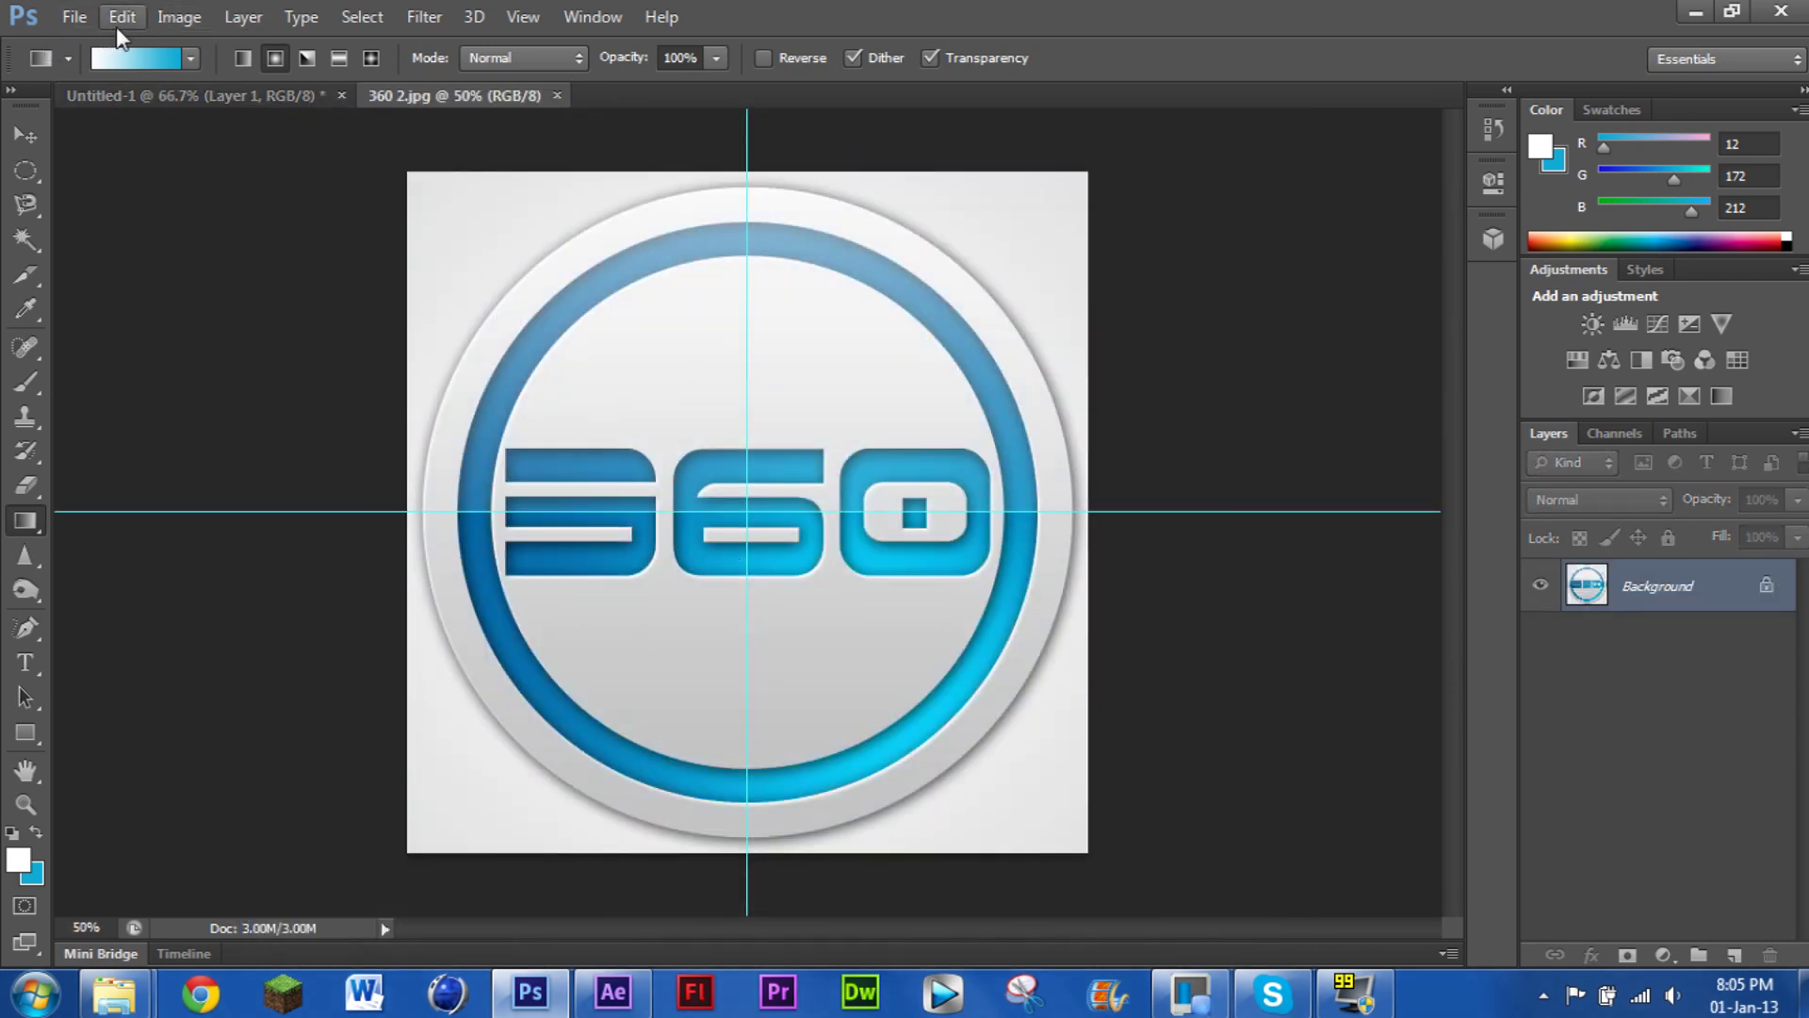
pyautogui.click(90, 27)
pyautogui.click(695, 326)
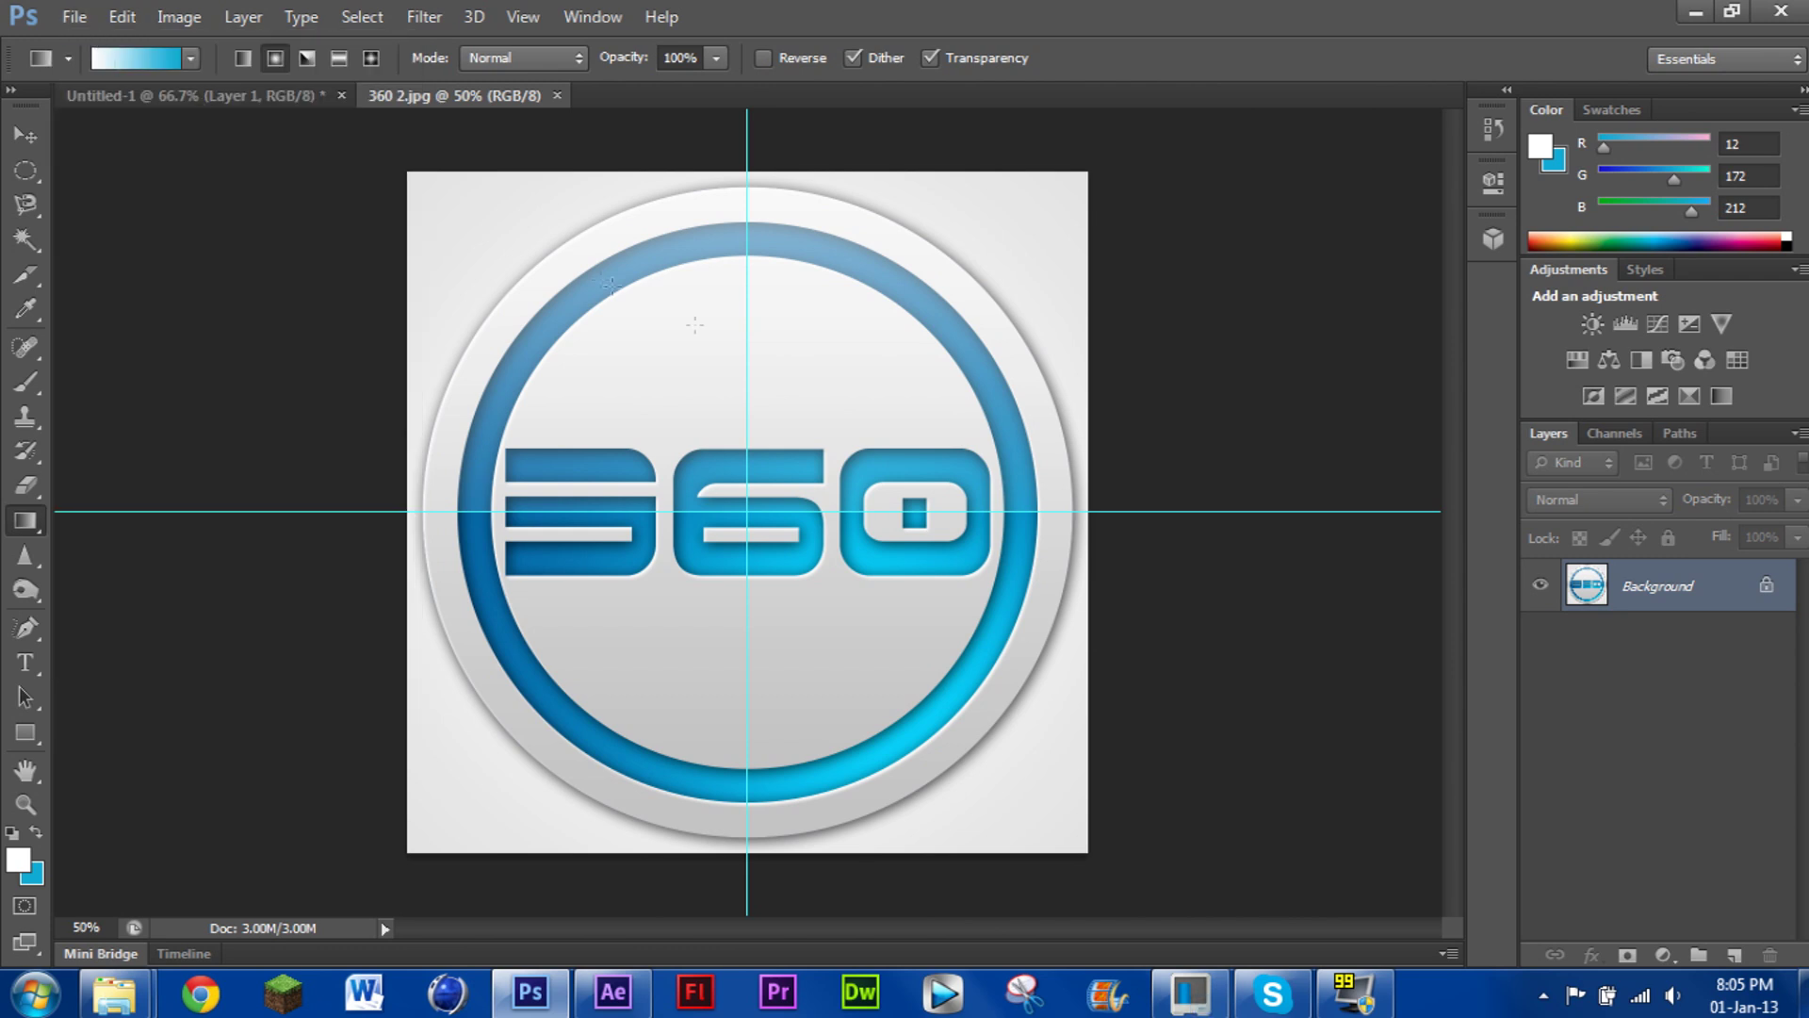
# Resize the logo image to 350 x 350 pixels with proportions constrained
pyautogui.click(166, 16)
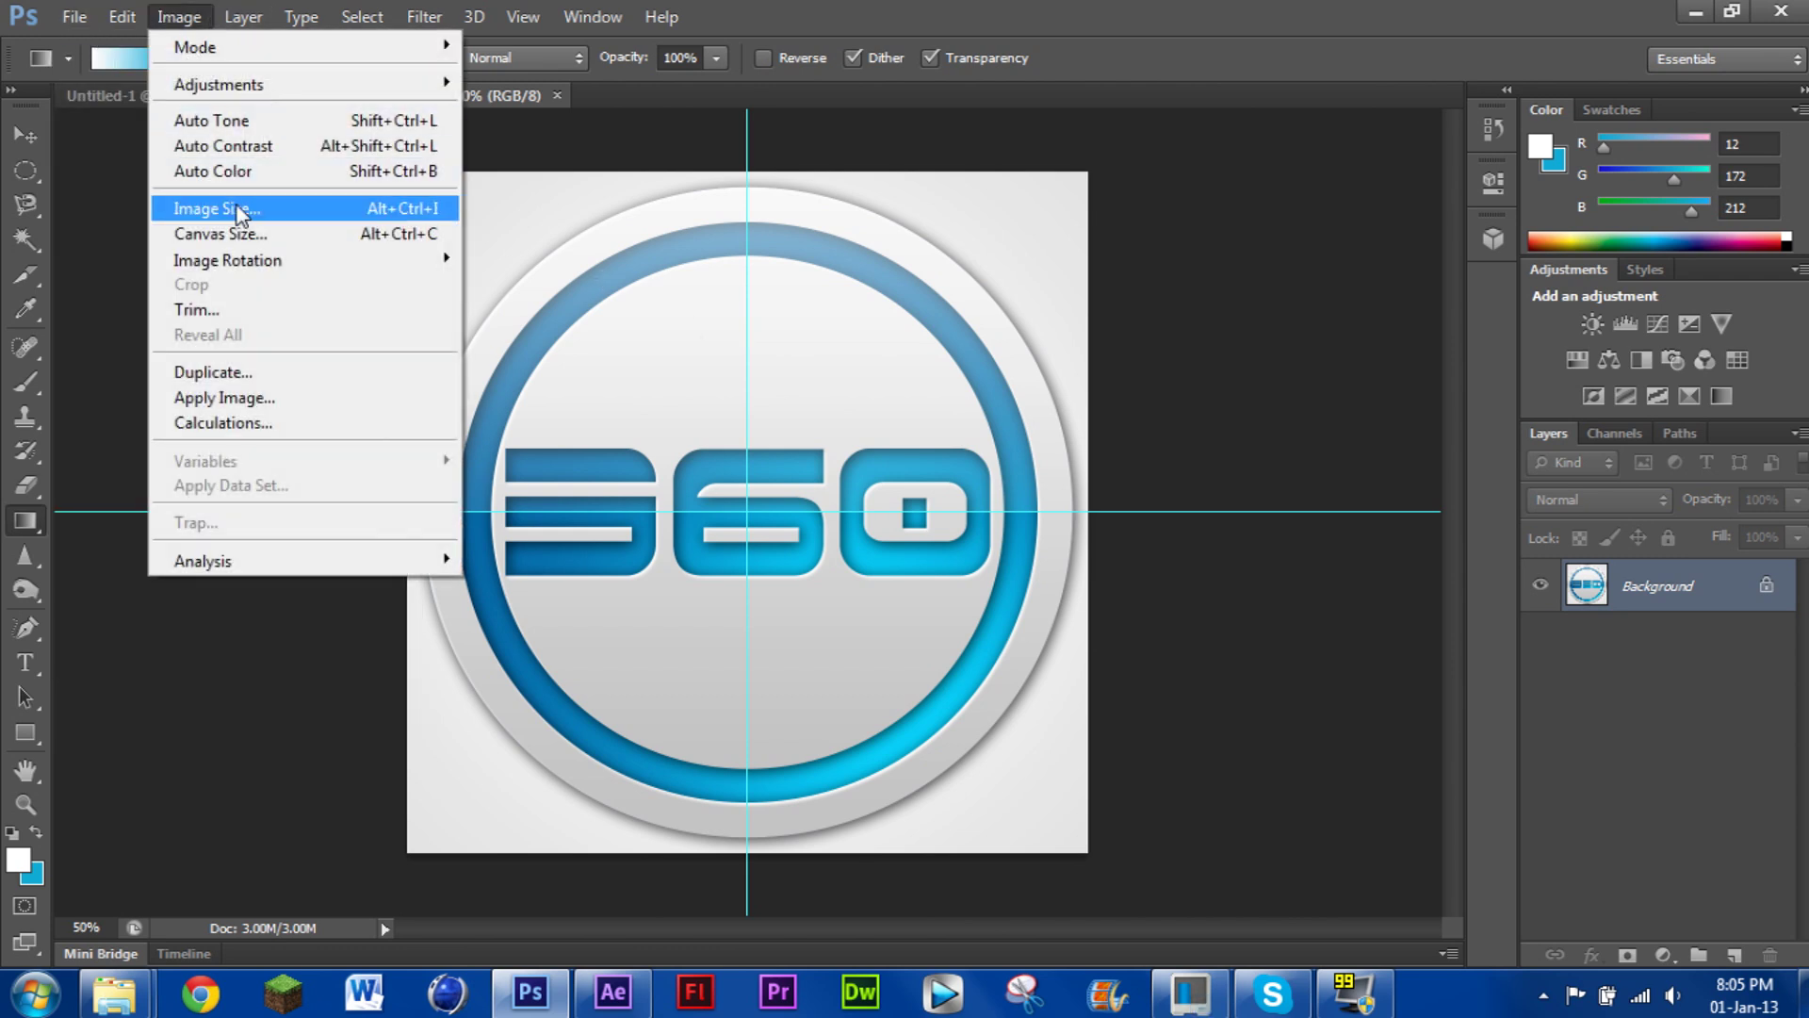
pyautogui.click(188, 213)
pyautogui.write('350')
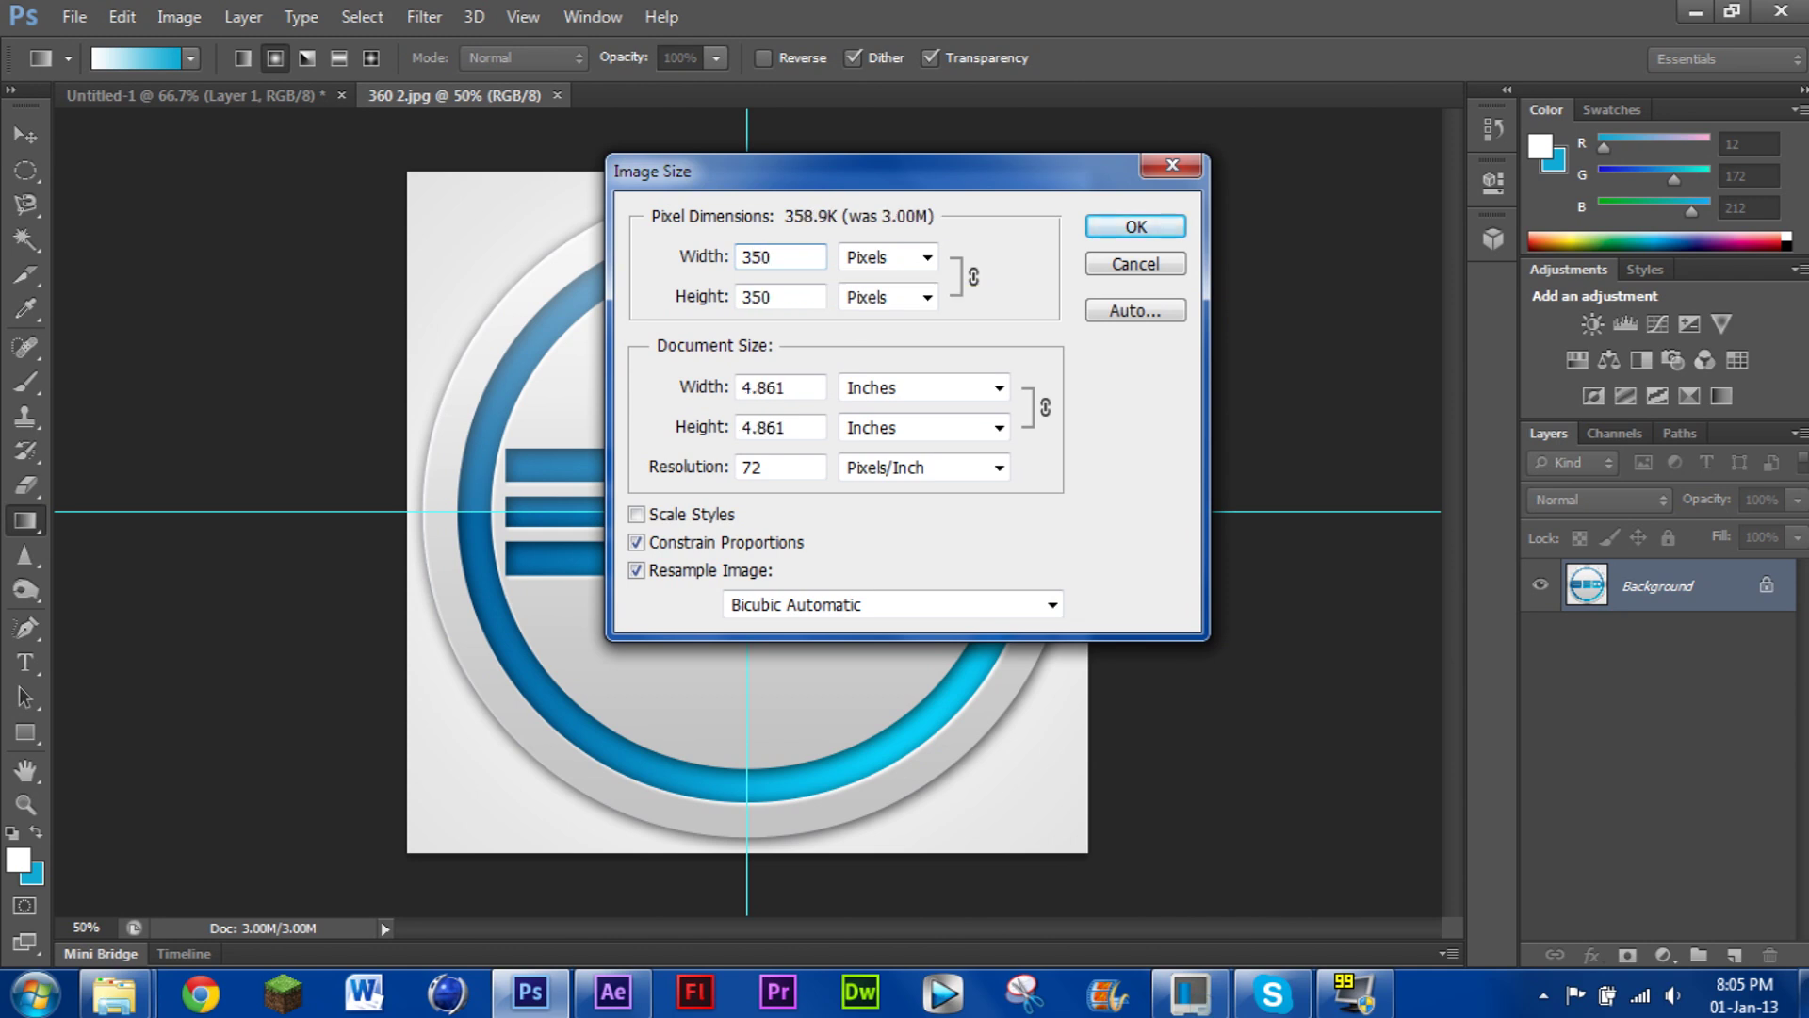
pyautogui.click(1136, 227)
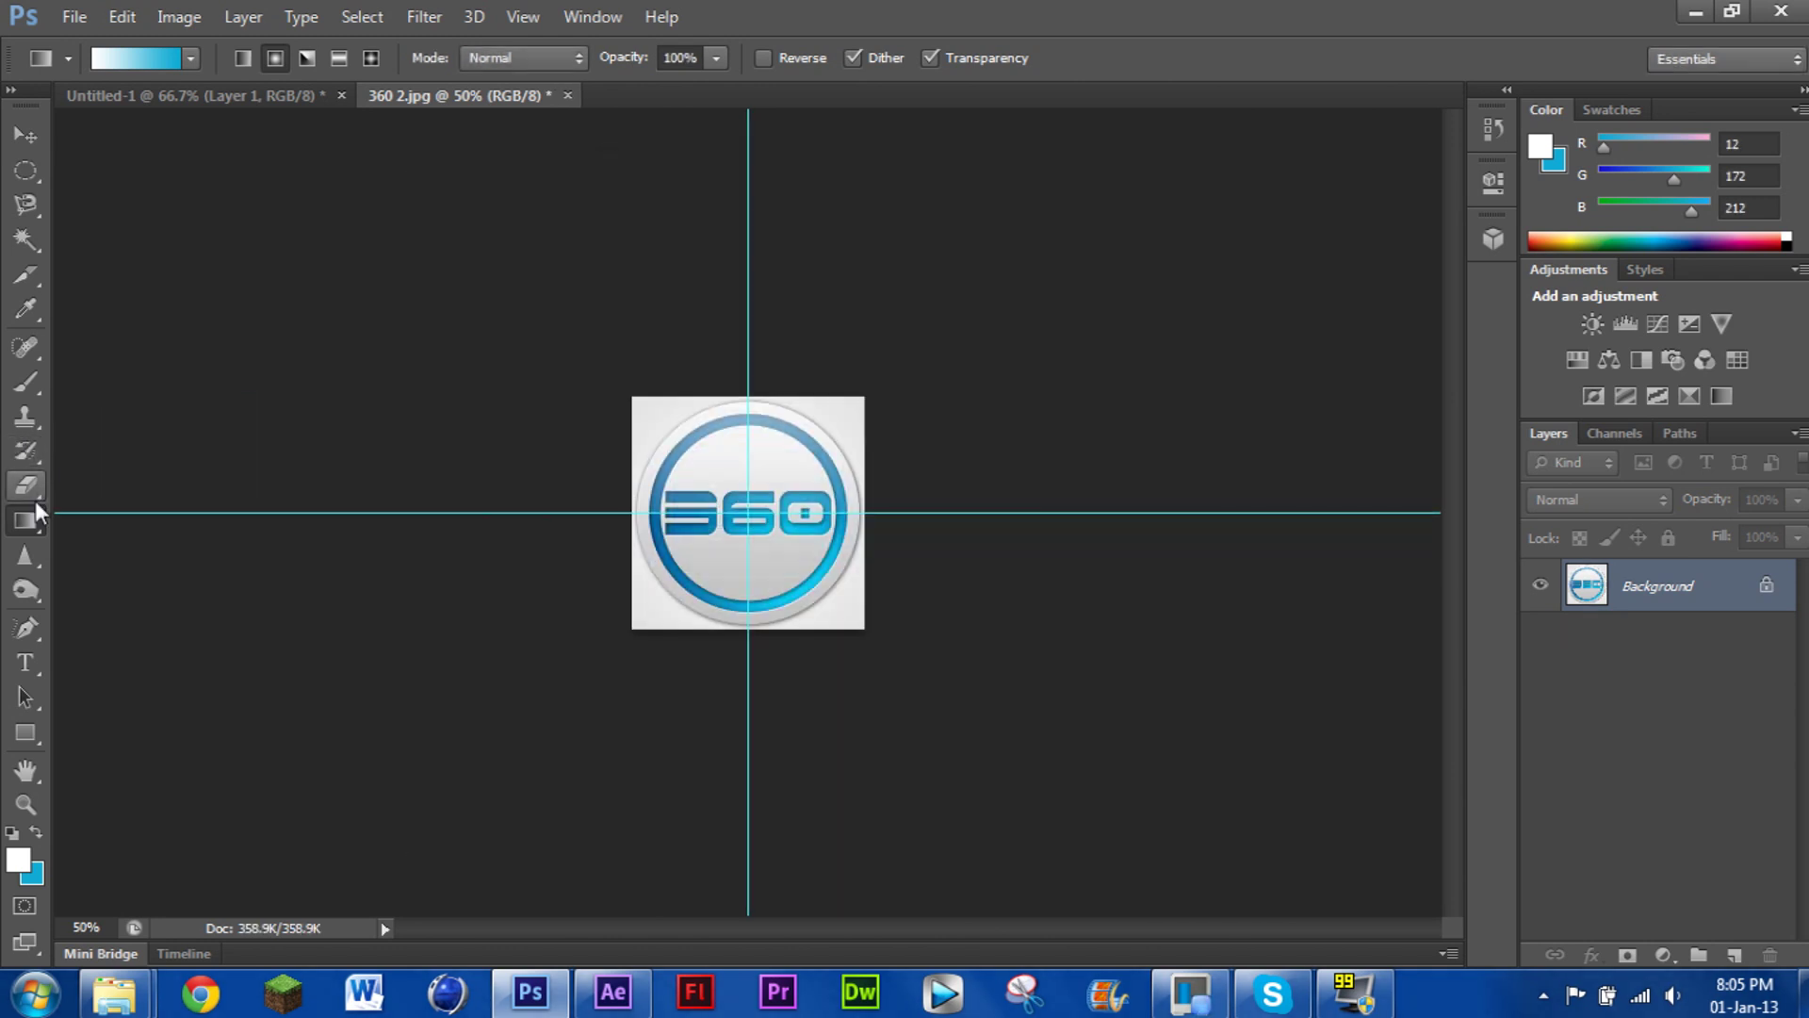
# Select the circular 360 logo with the Elliptical Marquee and move it onto the centre of the blue gradient in Untitled-1
pyautogui.click(25, 171)
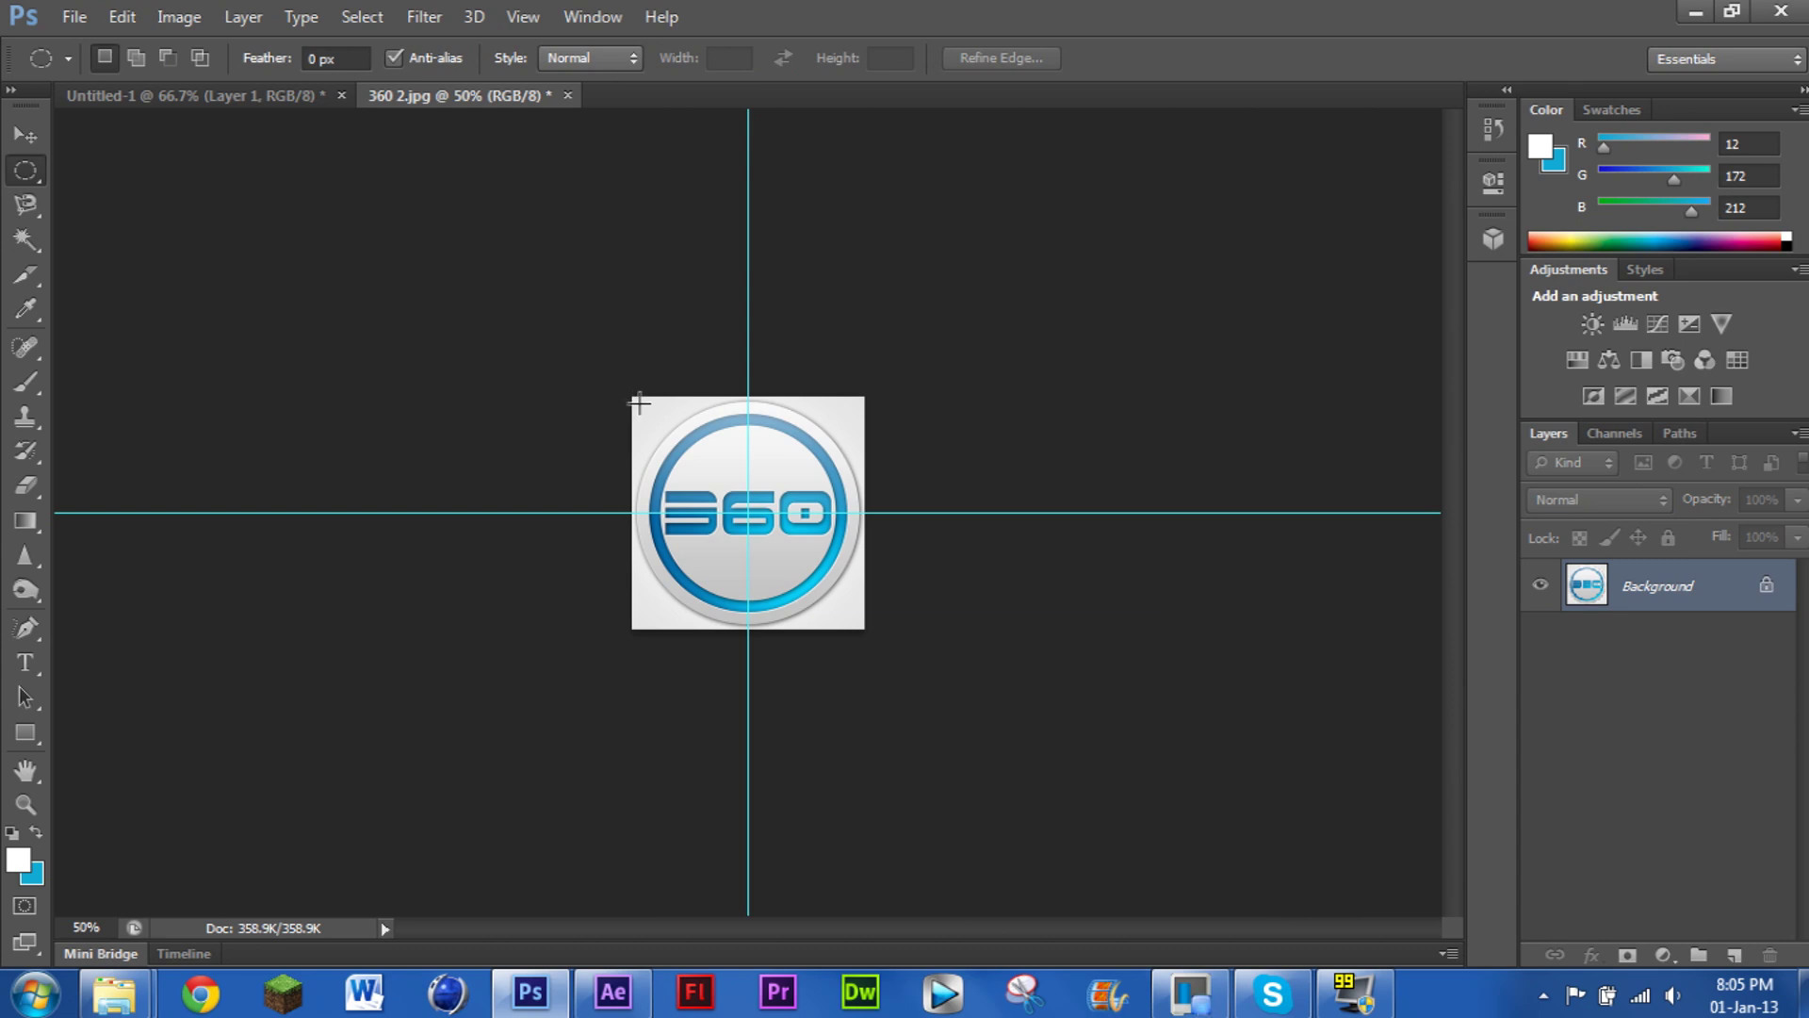
pyautogui.moveTo(635, 402); pyautogui.dragTo(861, 622)
pyautogui.click(23, 136)
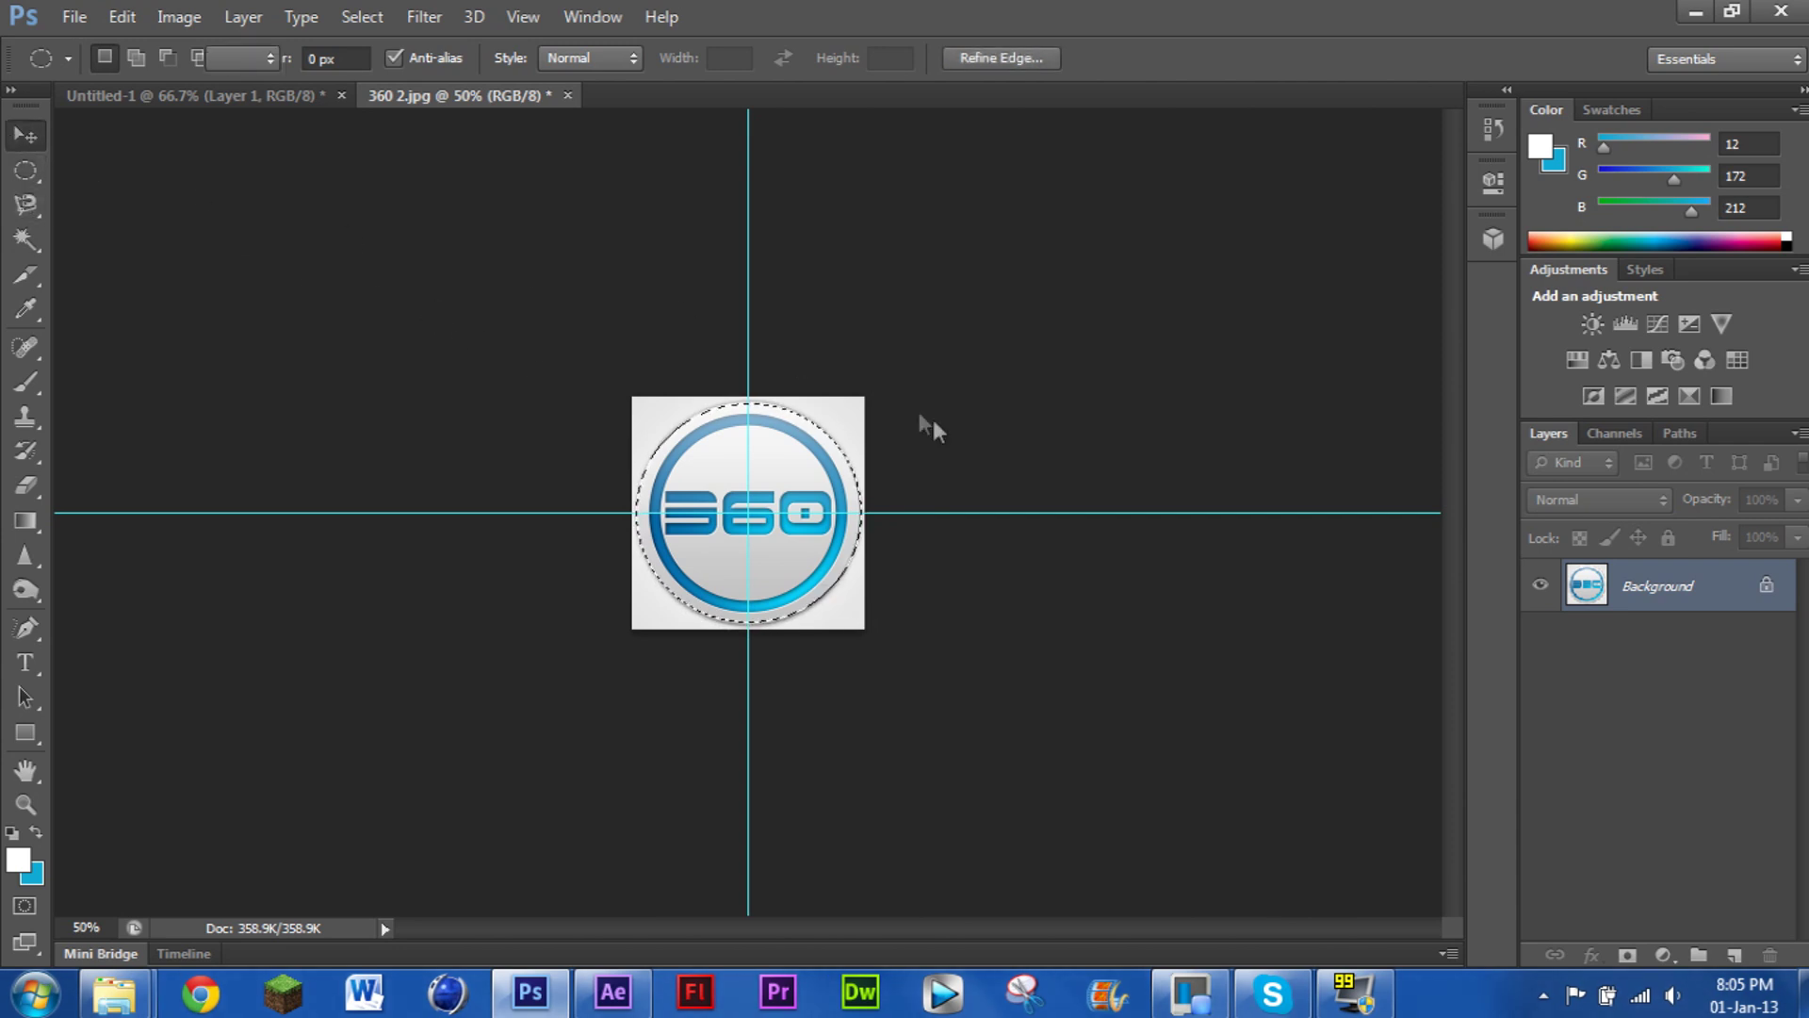
pyautogui.moveTo(818, 456)
pyautogui.mouseDown()
pyautogui.moveTo(782, 414)
pyautogui.moveTo(182, 161)
pyautogui.moveTo(188, 91)
pyautogui.moveTo(565, 358)
pyautogui.moveTo(751, 456)
pyautogui.moveTo(814, 421)
pyautogui.moveTo(799, 411)
pyautogui.moveTo(808, 422)
pyautogui.mouseUp()
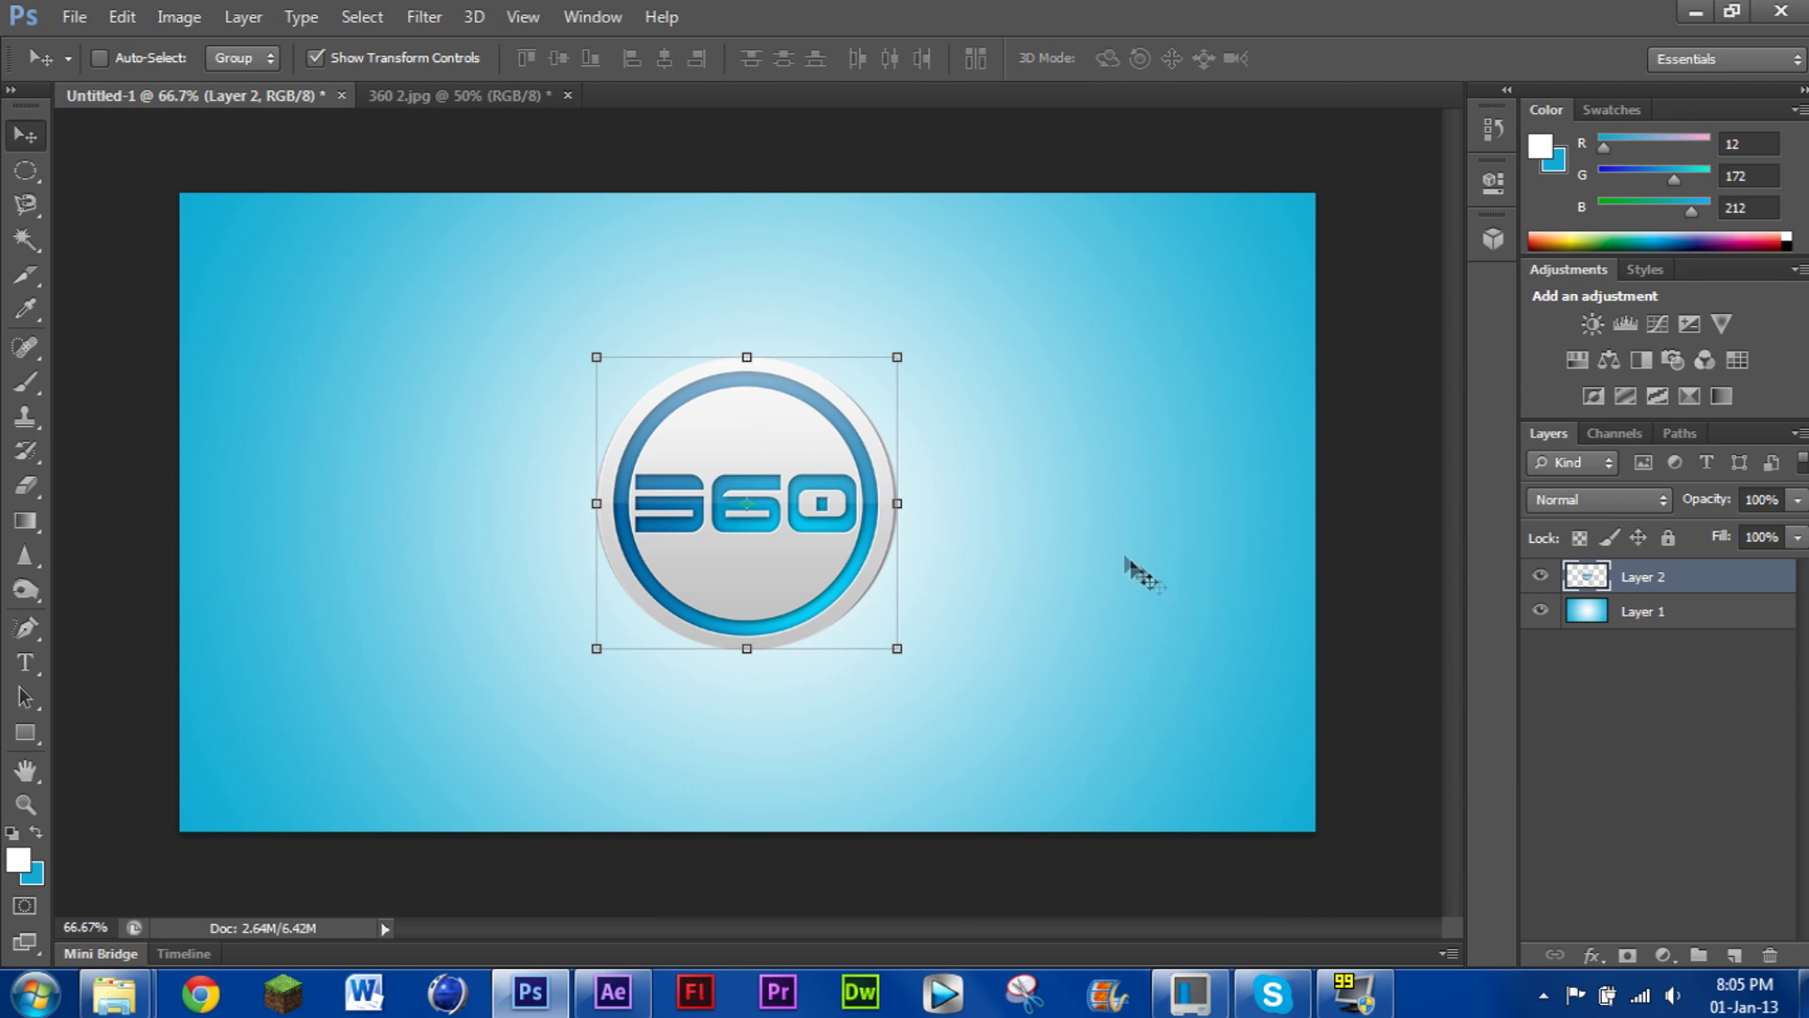
# Create a second new document with the 1280 px X 720 px preset and transparent background contents
pyautogui.click(75, 16)
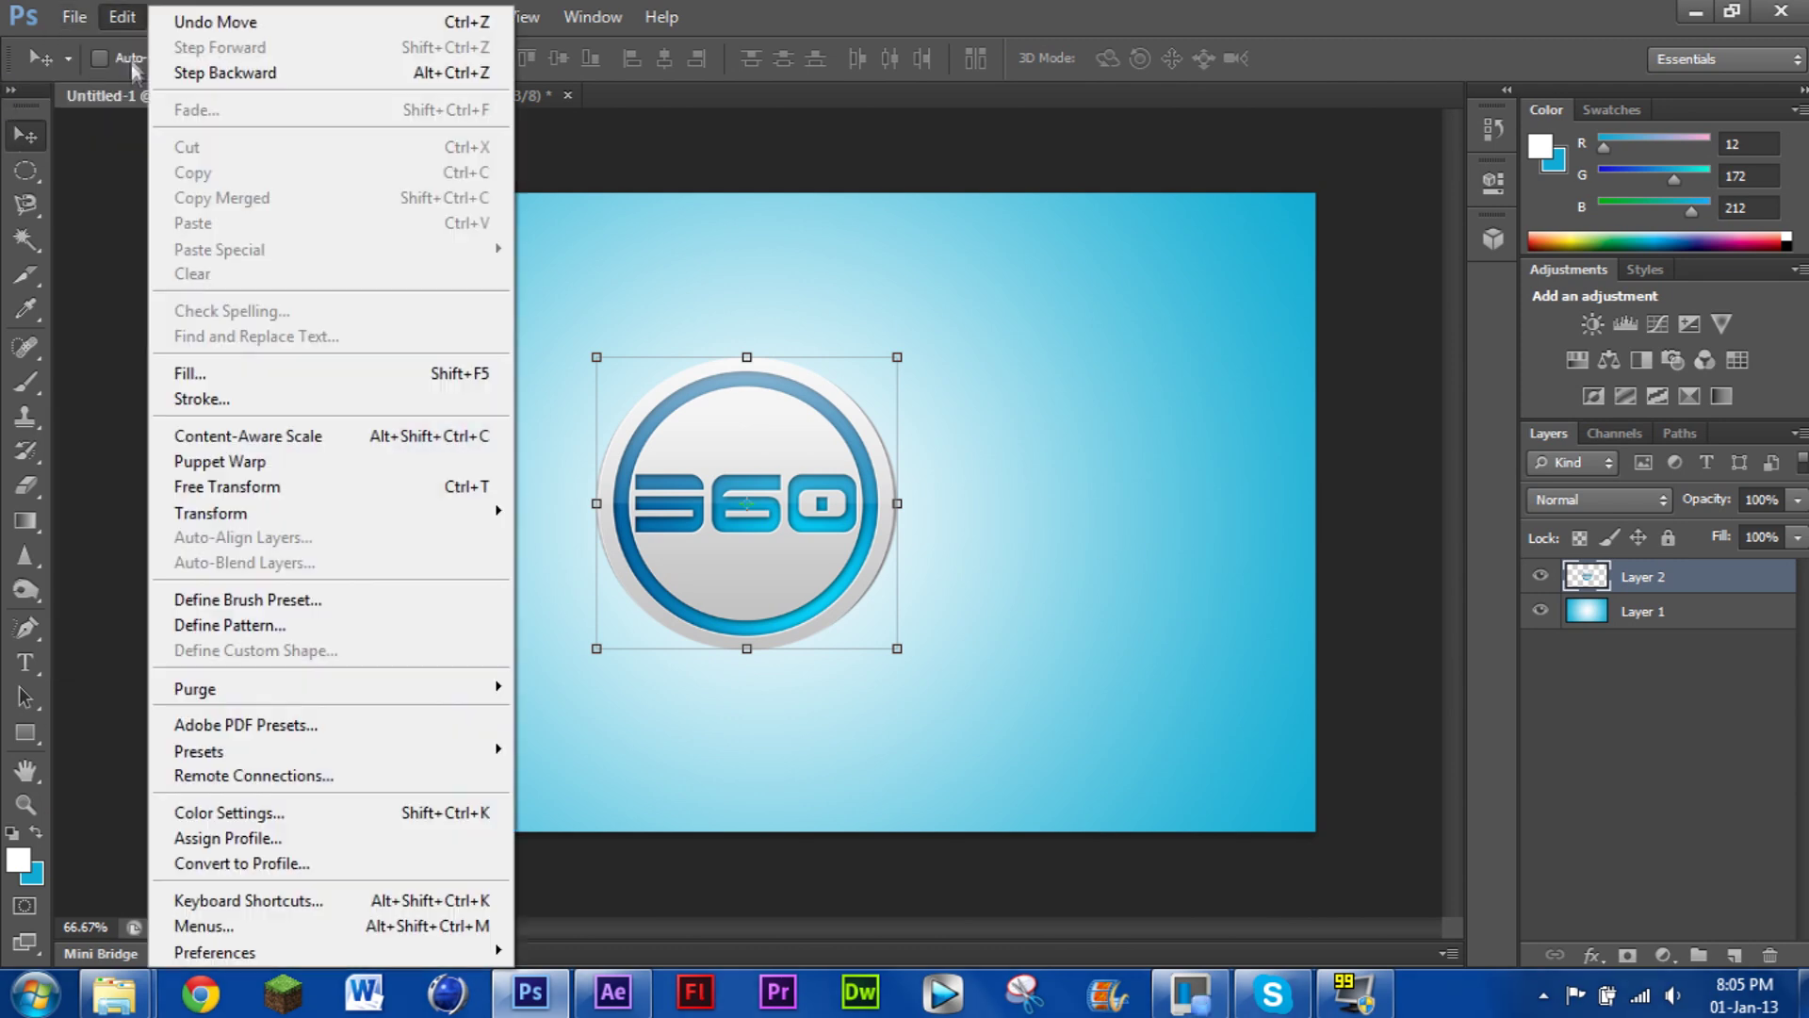
pyautogui.click(99, 45)
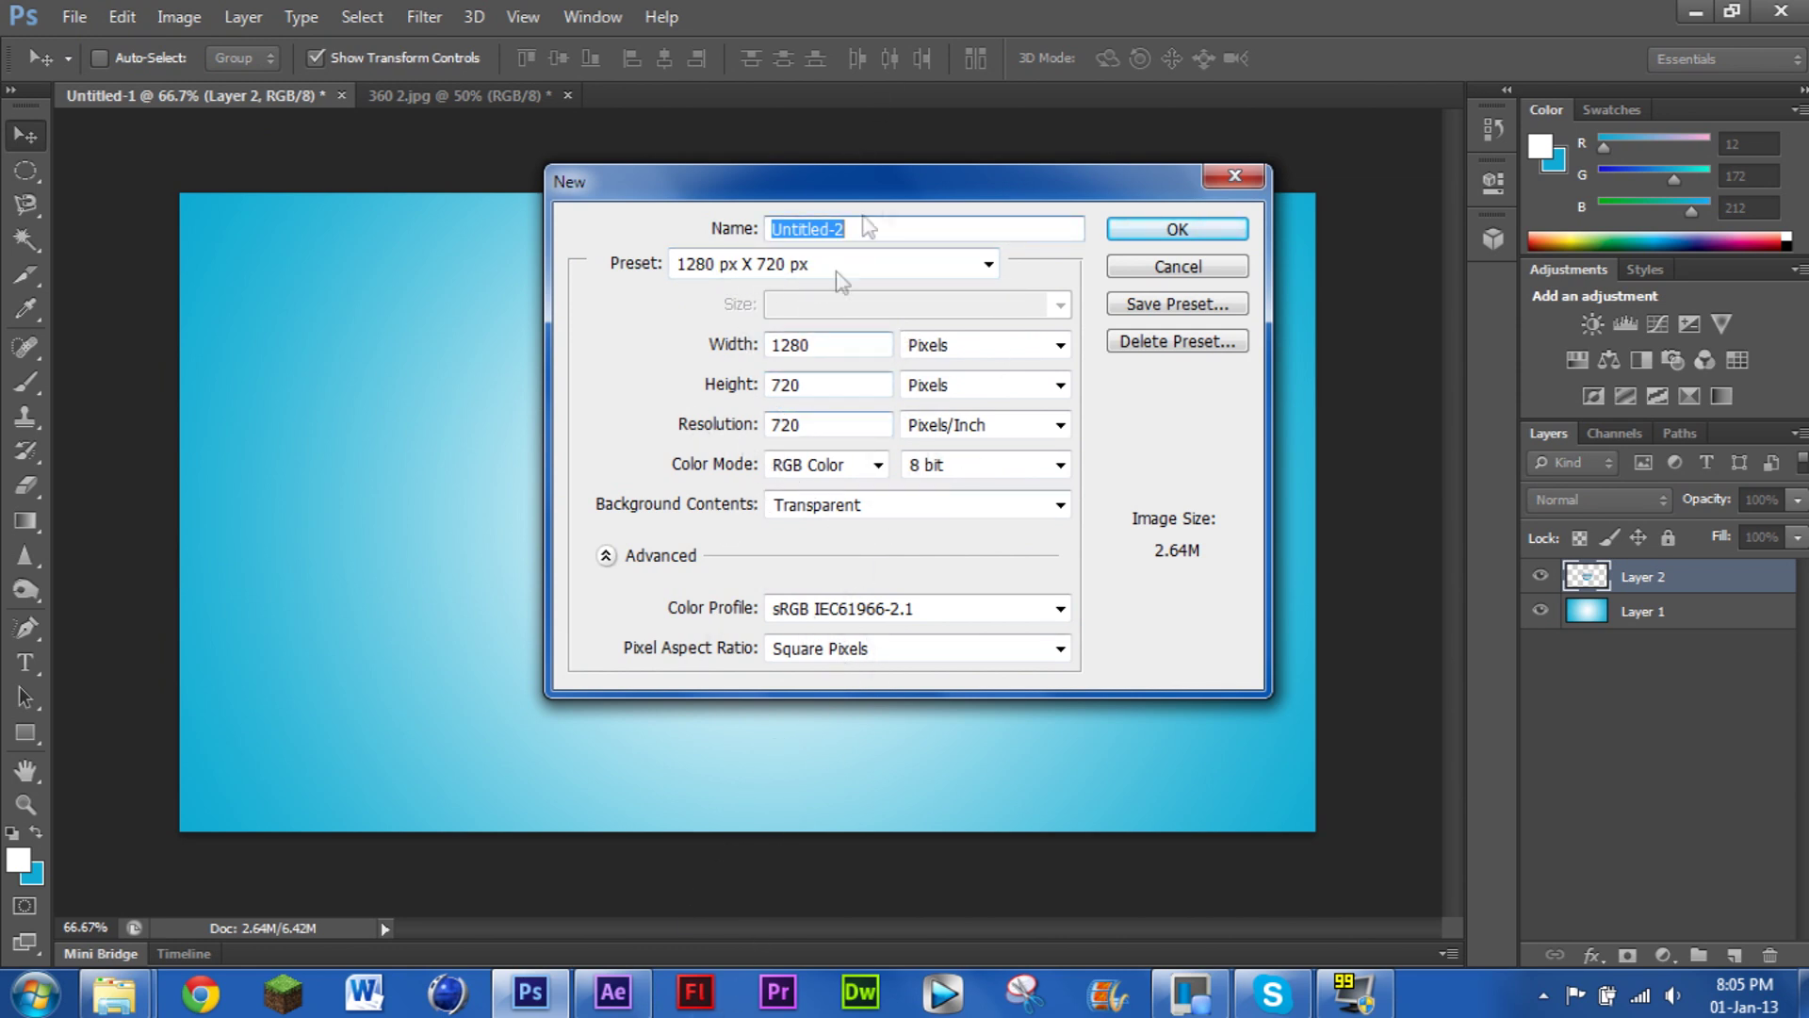
pyautogui.click(1166, 229)
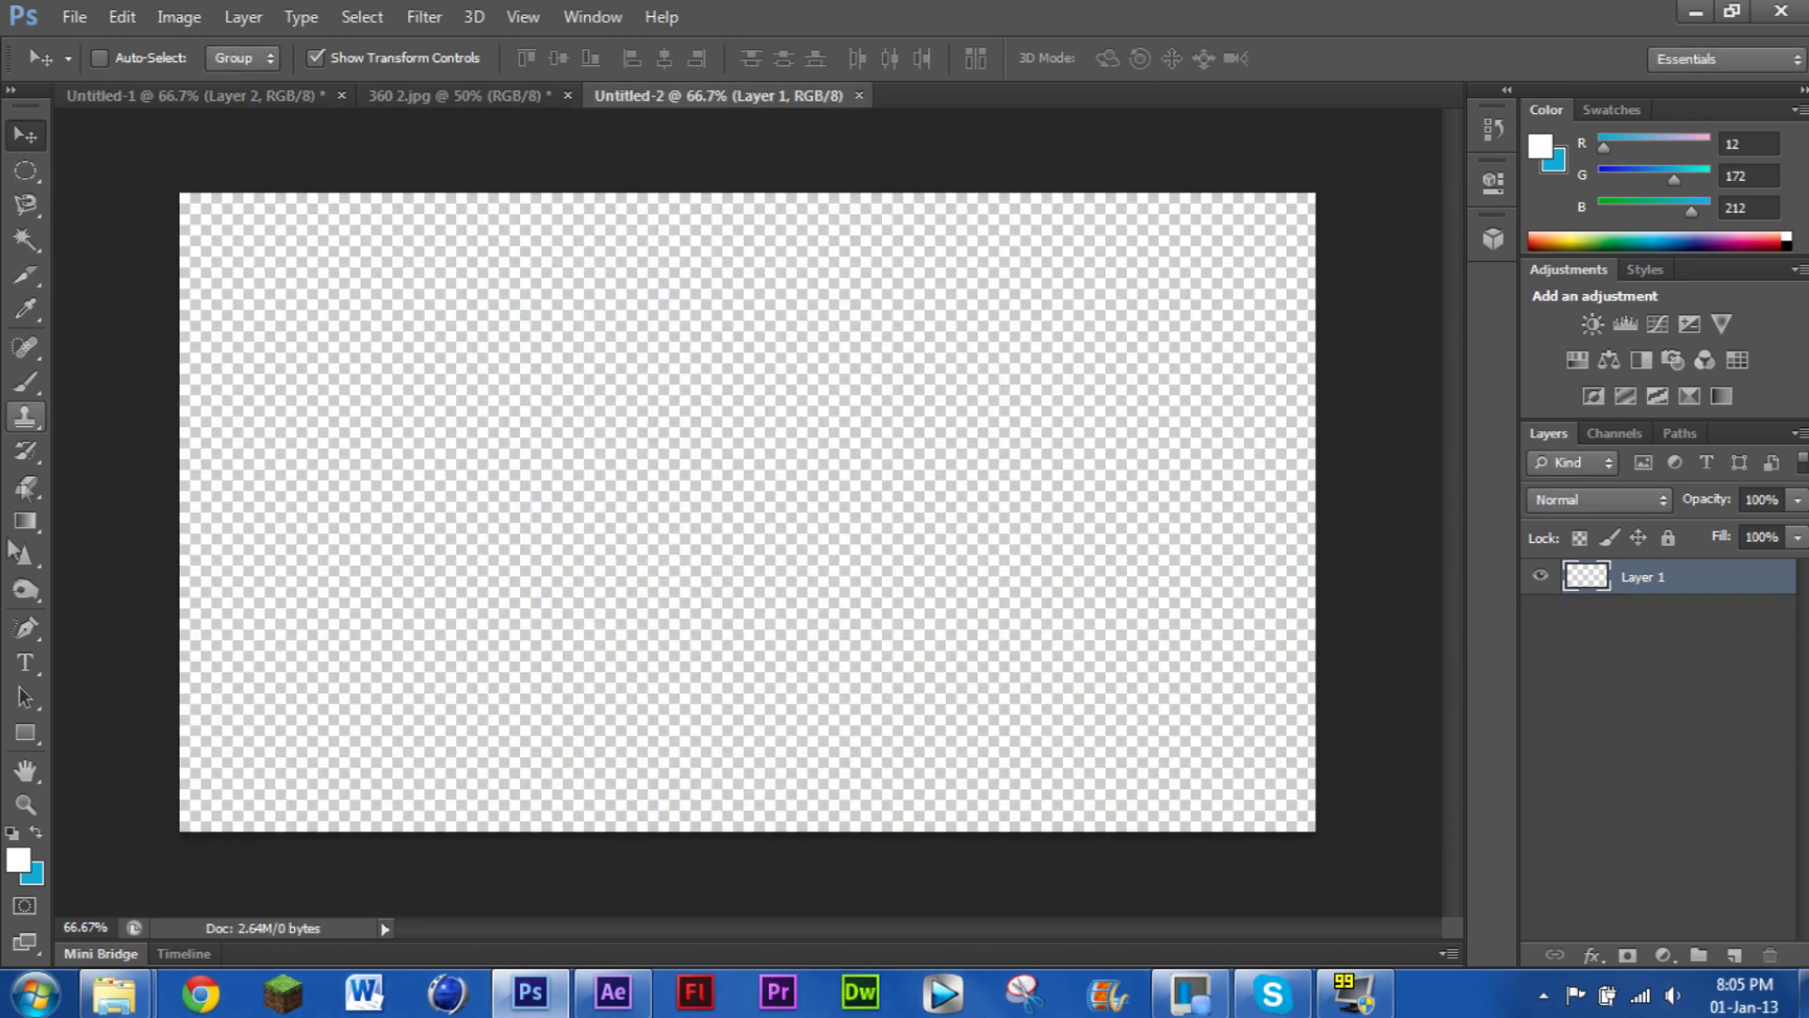
# Set the foreground colour to dark grey 2e2e2e and fill the empty canvas with it using the Paint Bucket
pyautogui.click(29, 518)
pyautogui.click(103, 542)
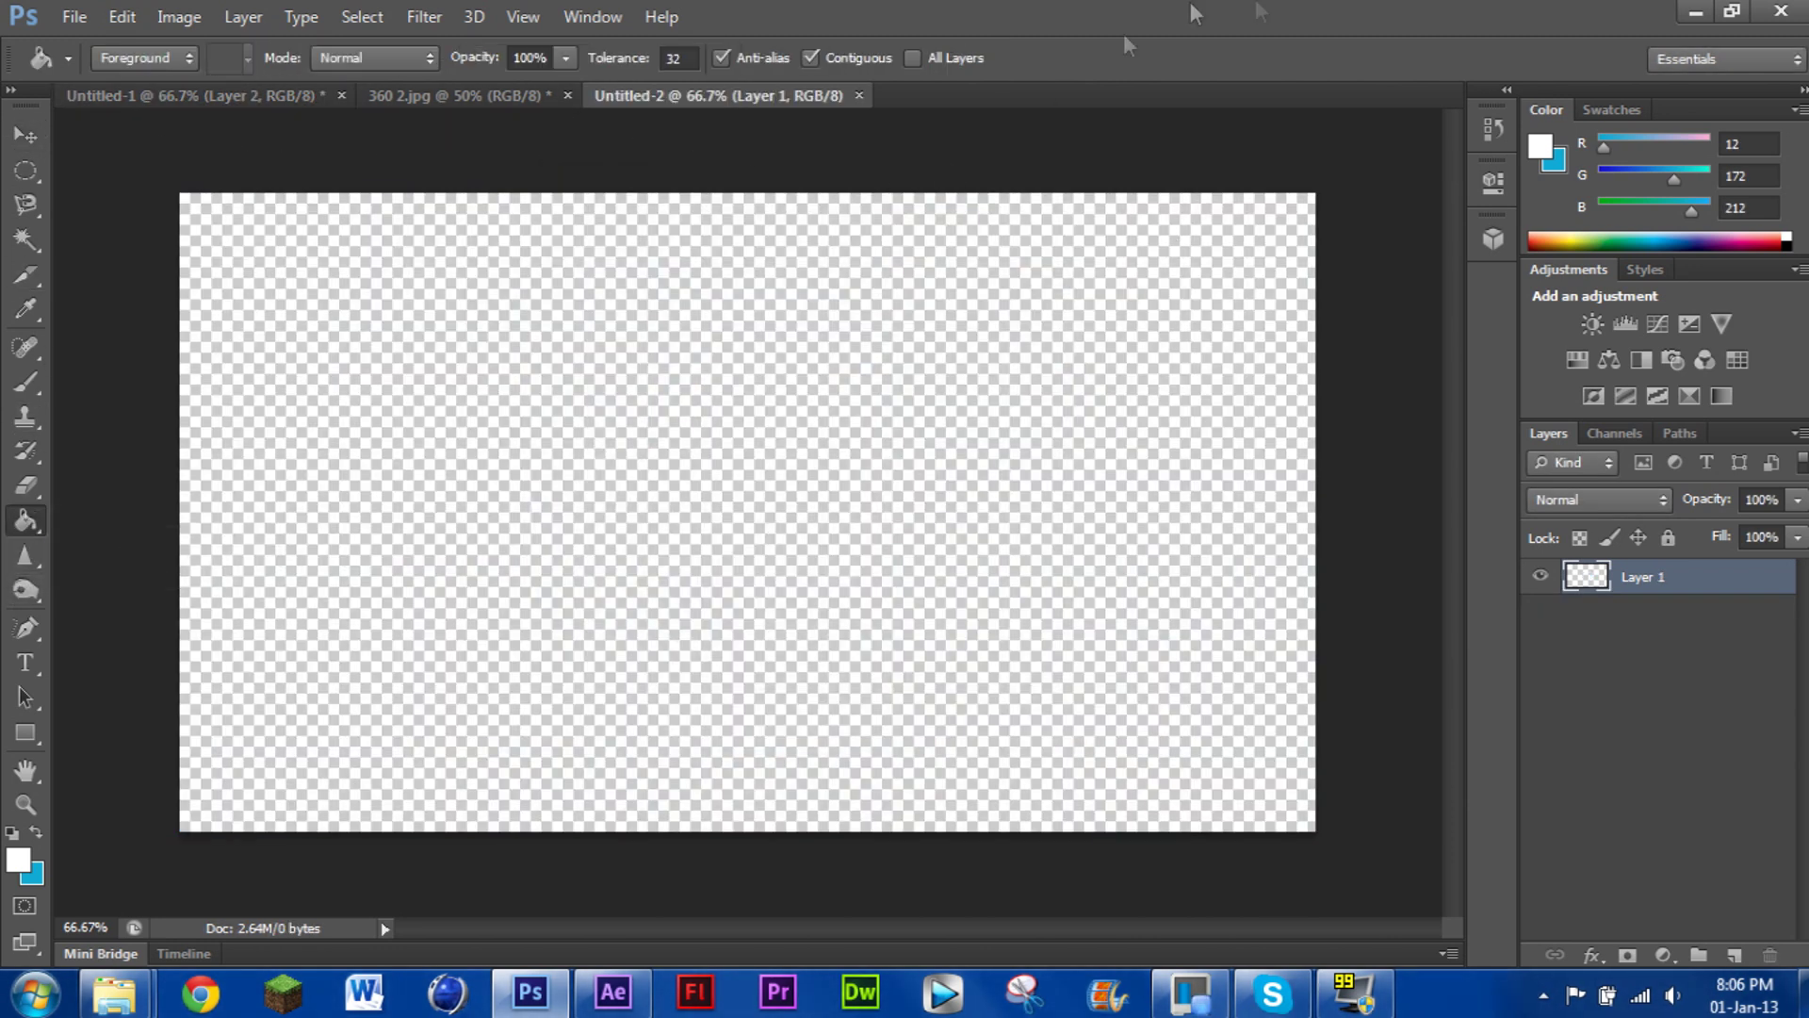
pyautogui.click(1541, 147)
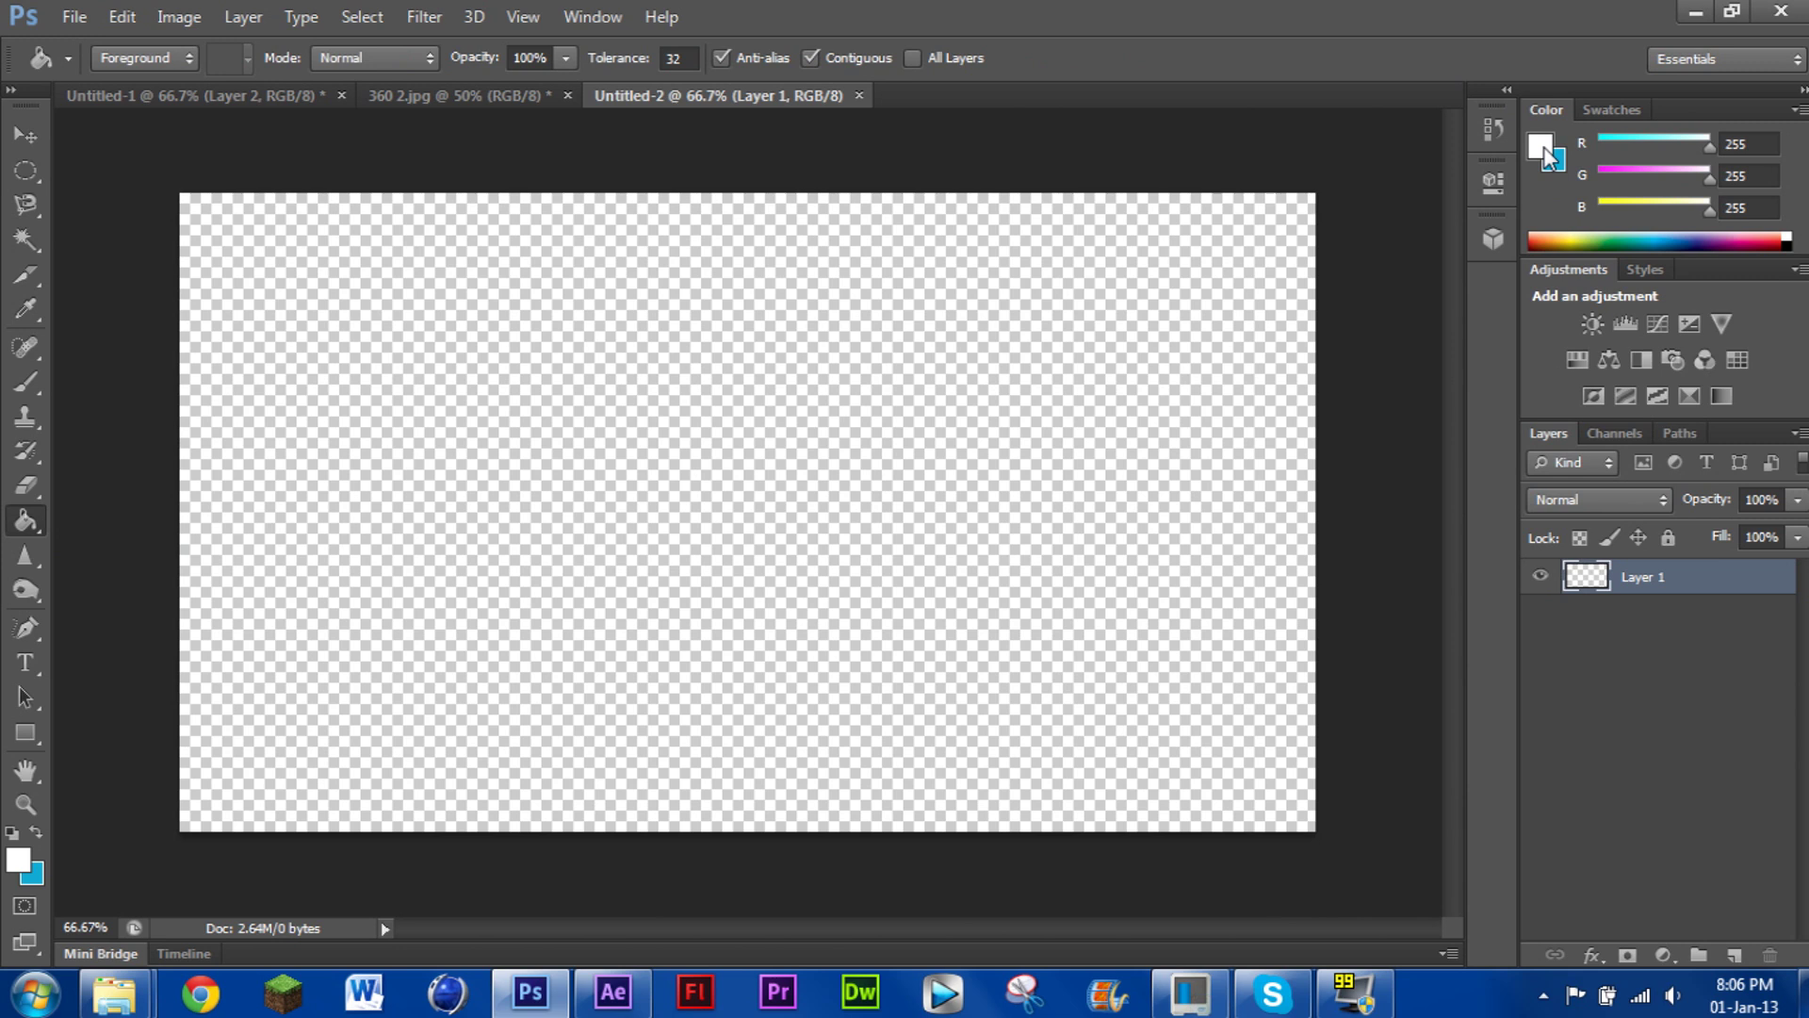
pyautogui.click(1542, 147)
pyautogui.moveTo(1027, 528); pyautogui.dragTo(1028, 737)
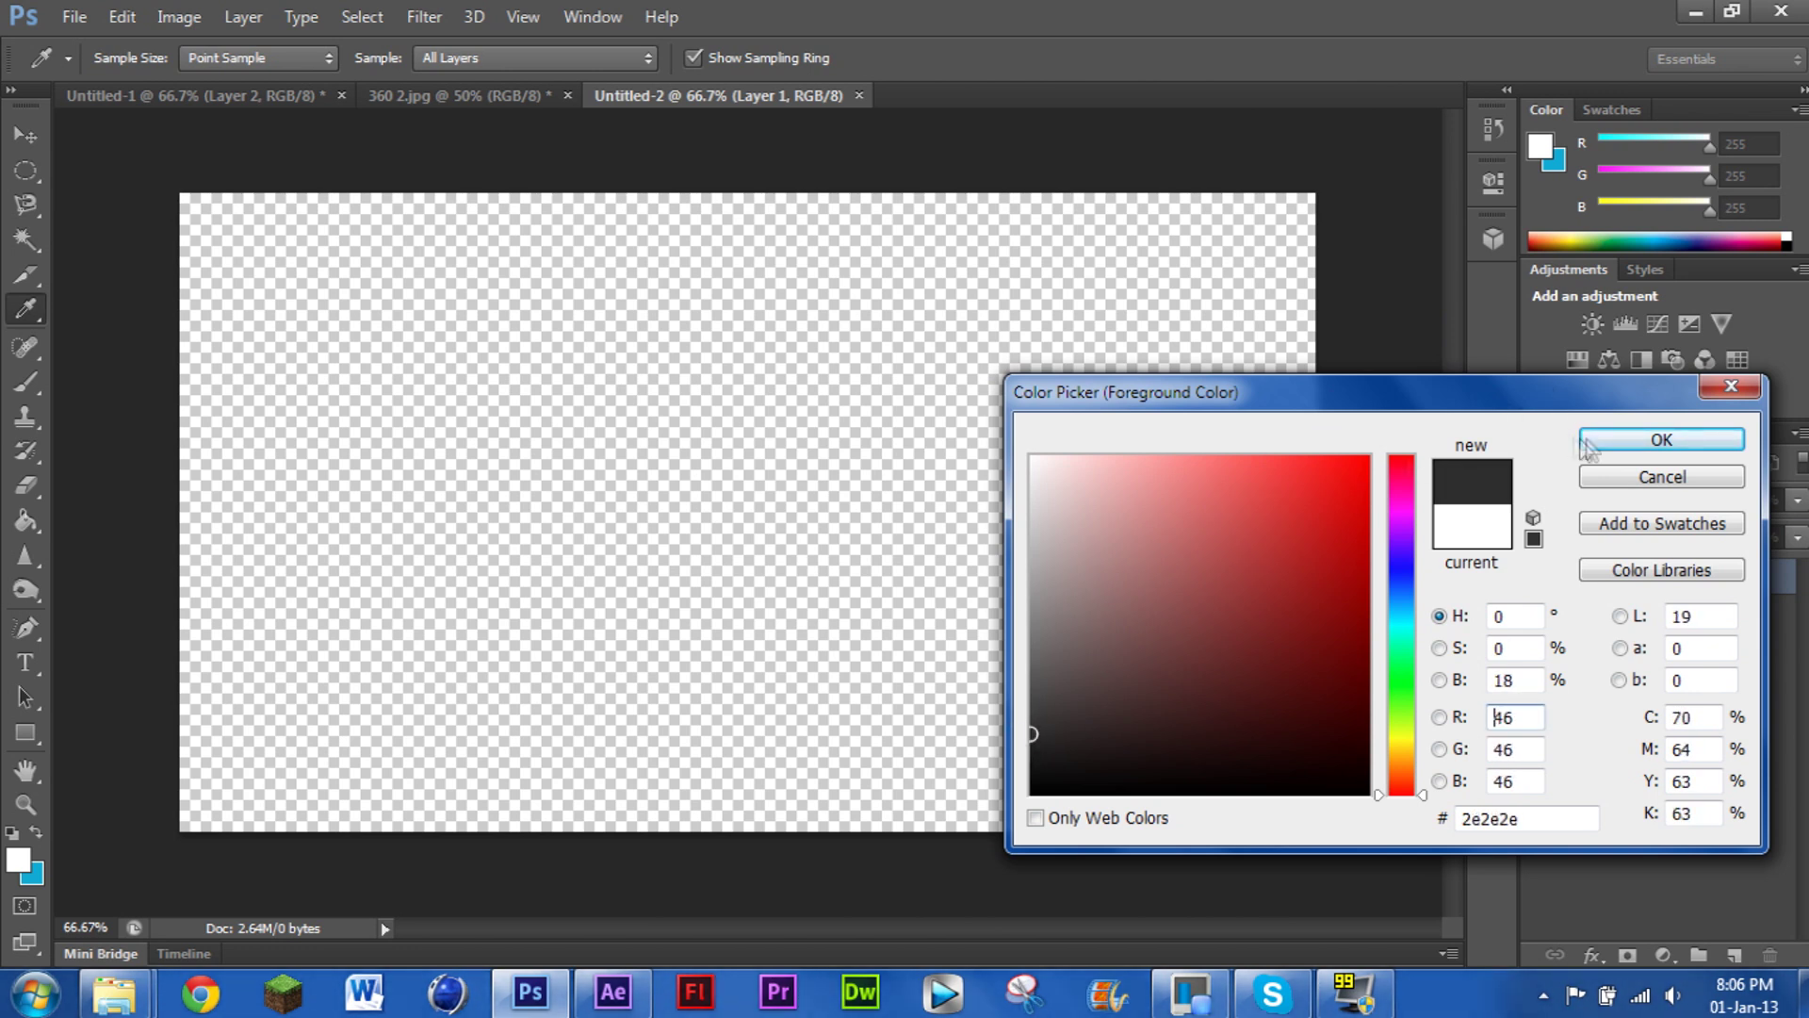
pyautogui.click(1662, 439)
pyautogui.press('g')
pyautogui.click(988, 454)
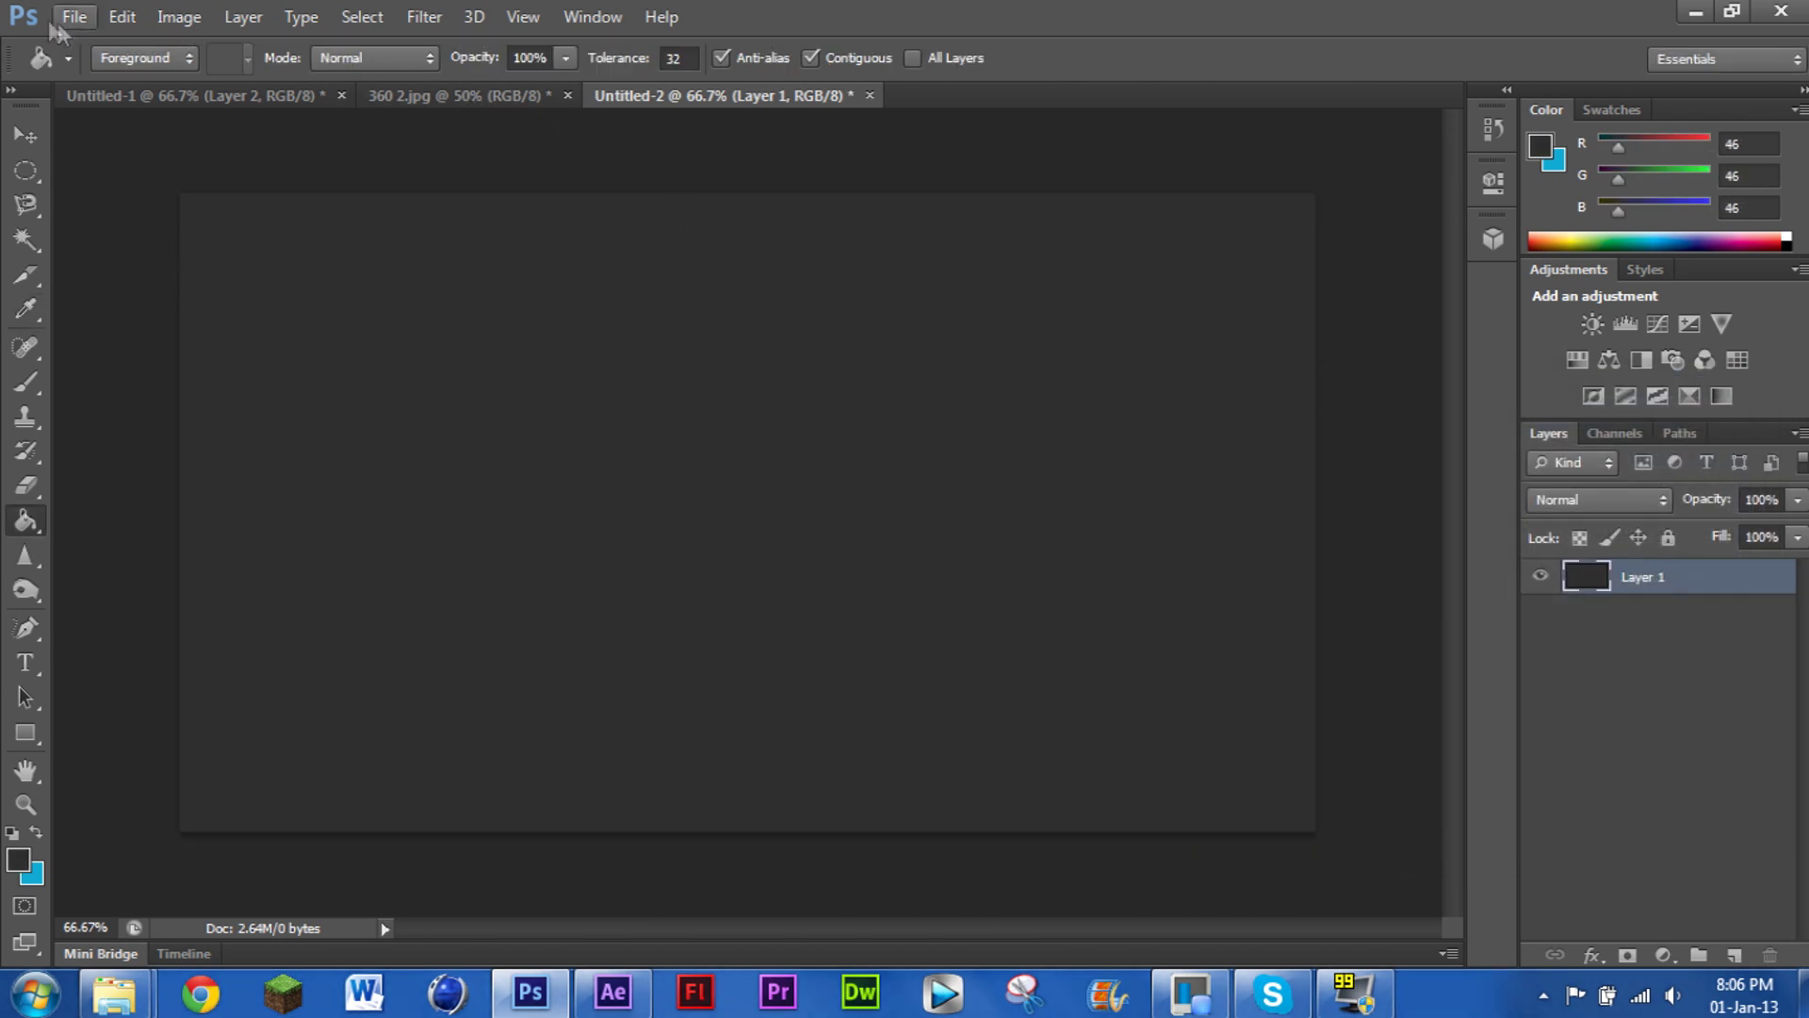
# Begin saving the dark grey document under a new name in the All Intro folder of My youtube vids on drive G:
pyautogui.click(74, 17)
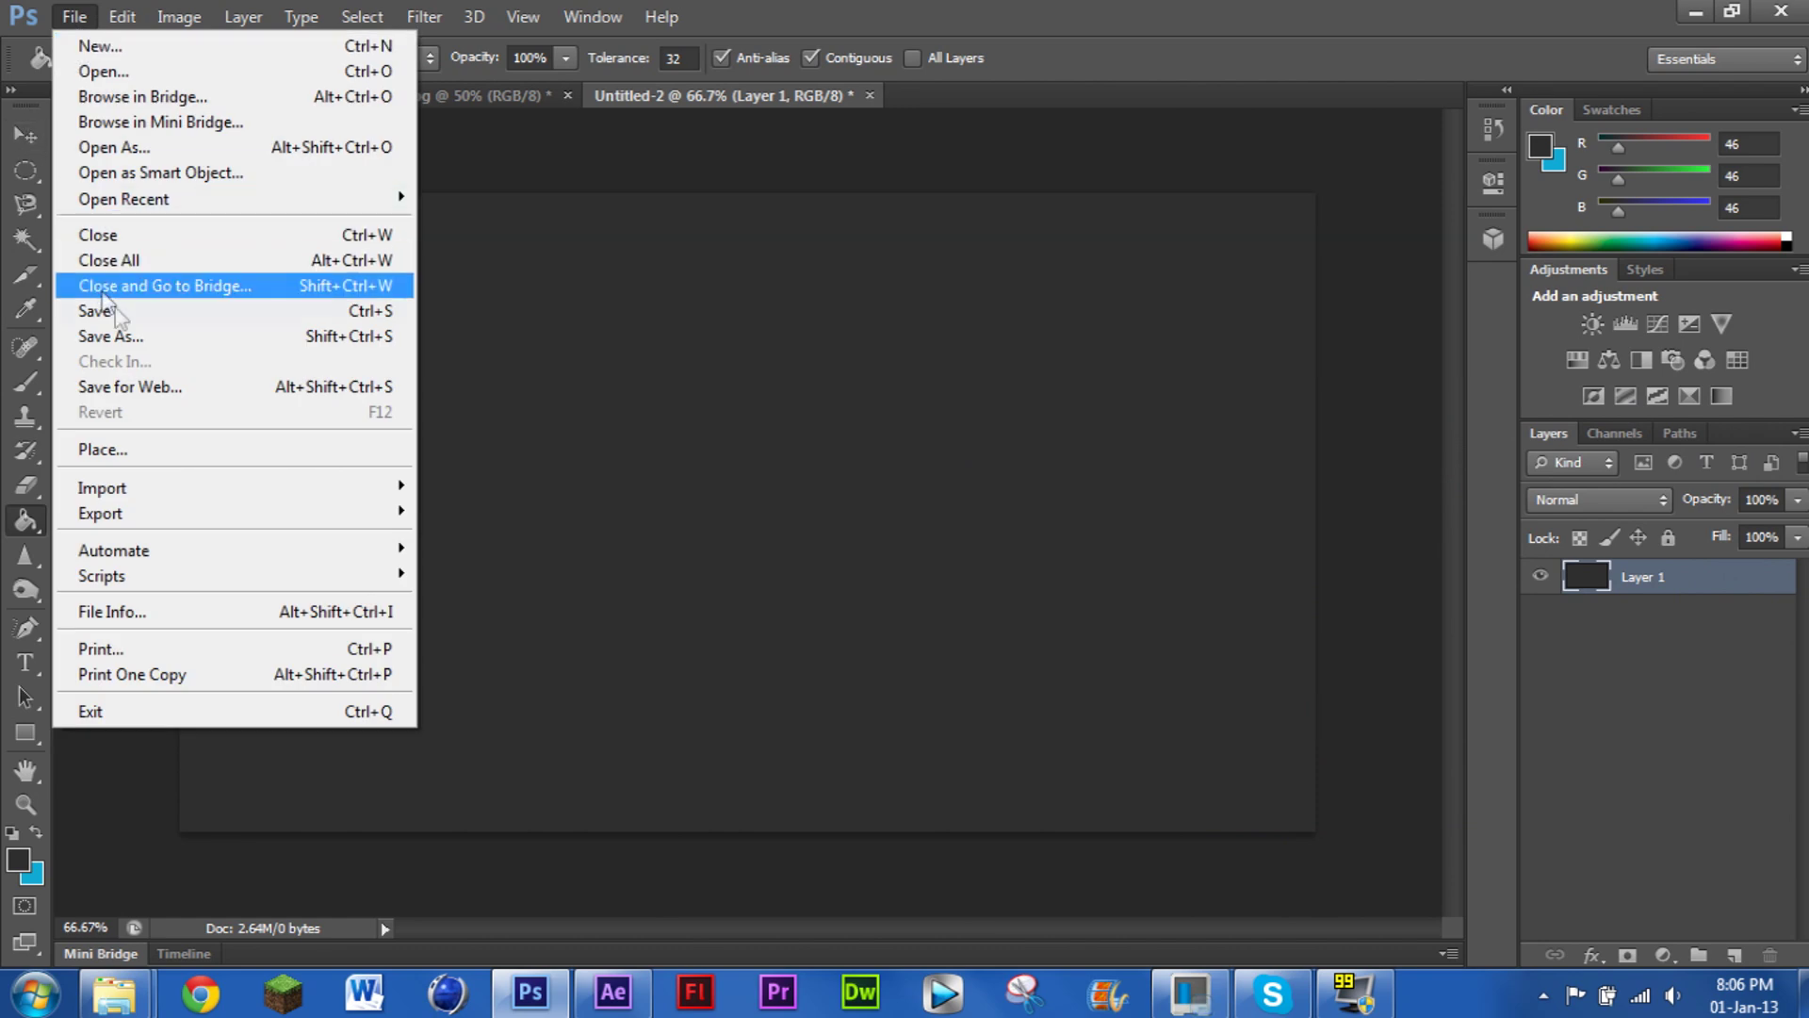
pyautogui.click(110, 337)
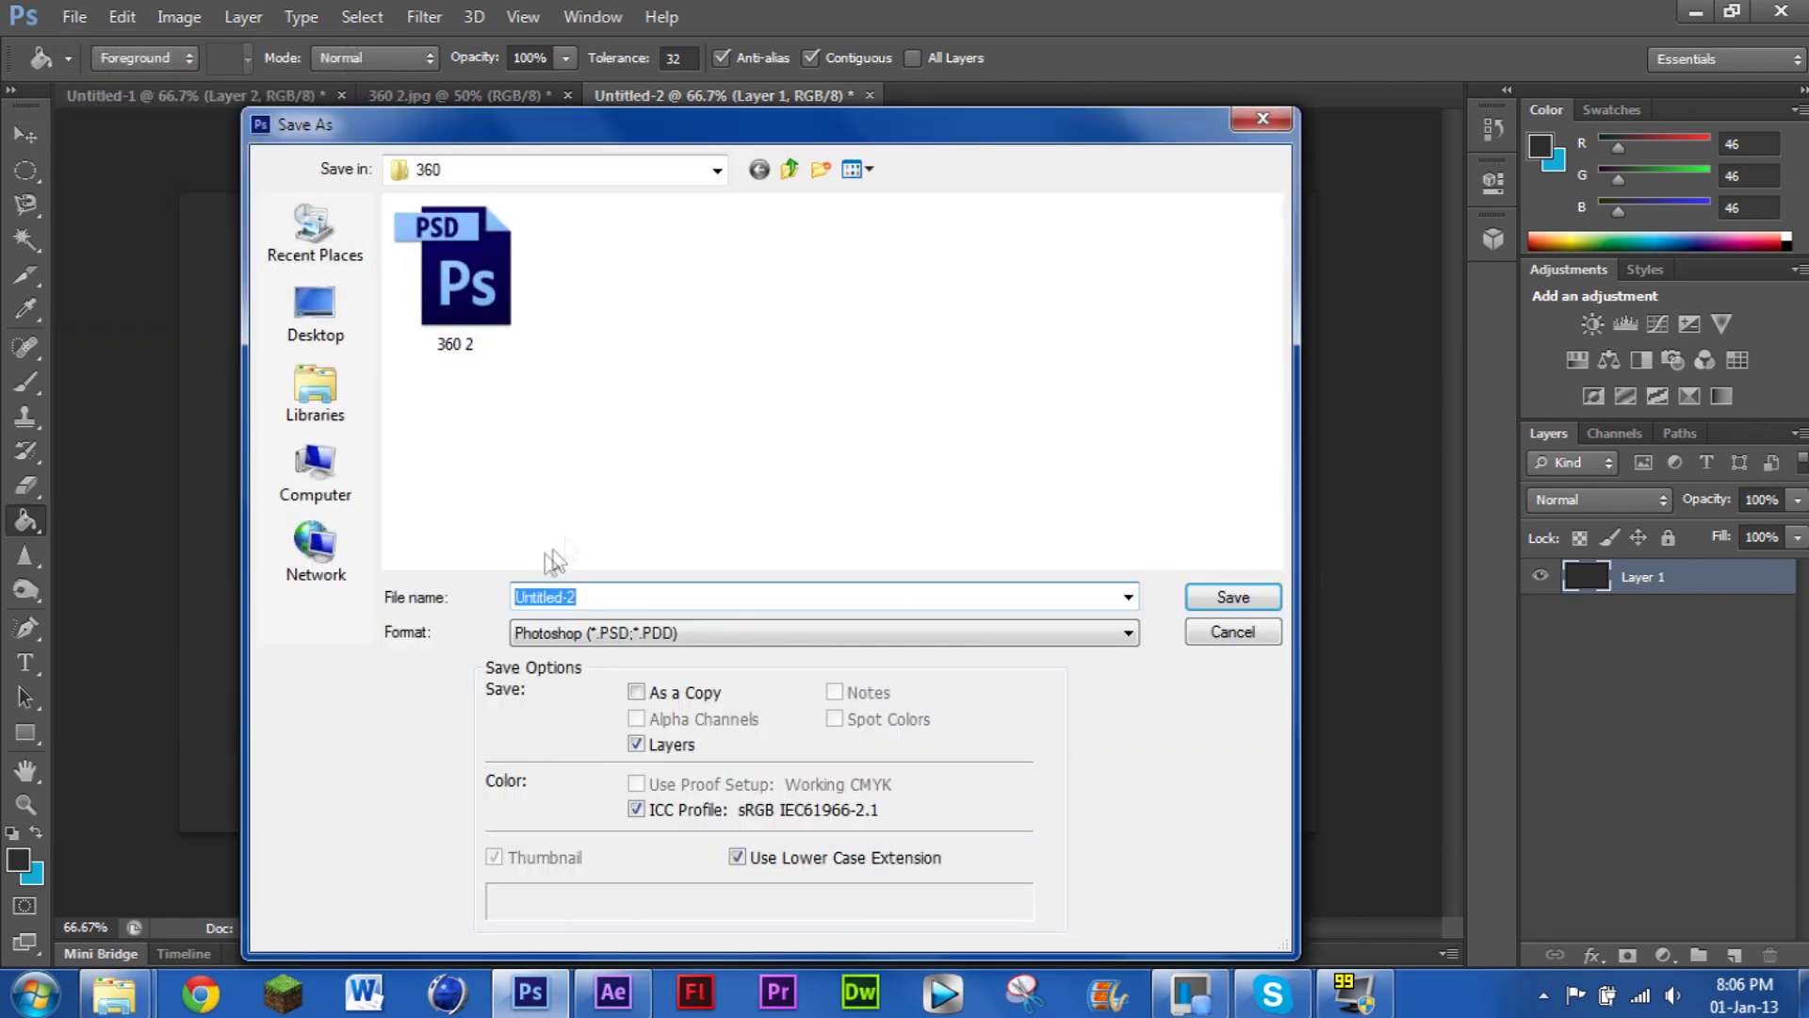
pyautogui.click(716, 172)
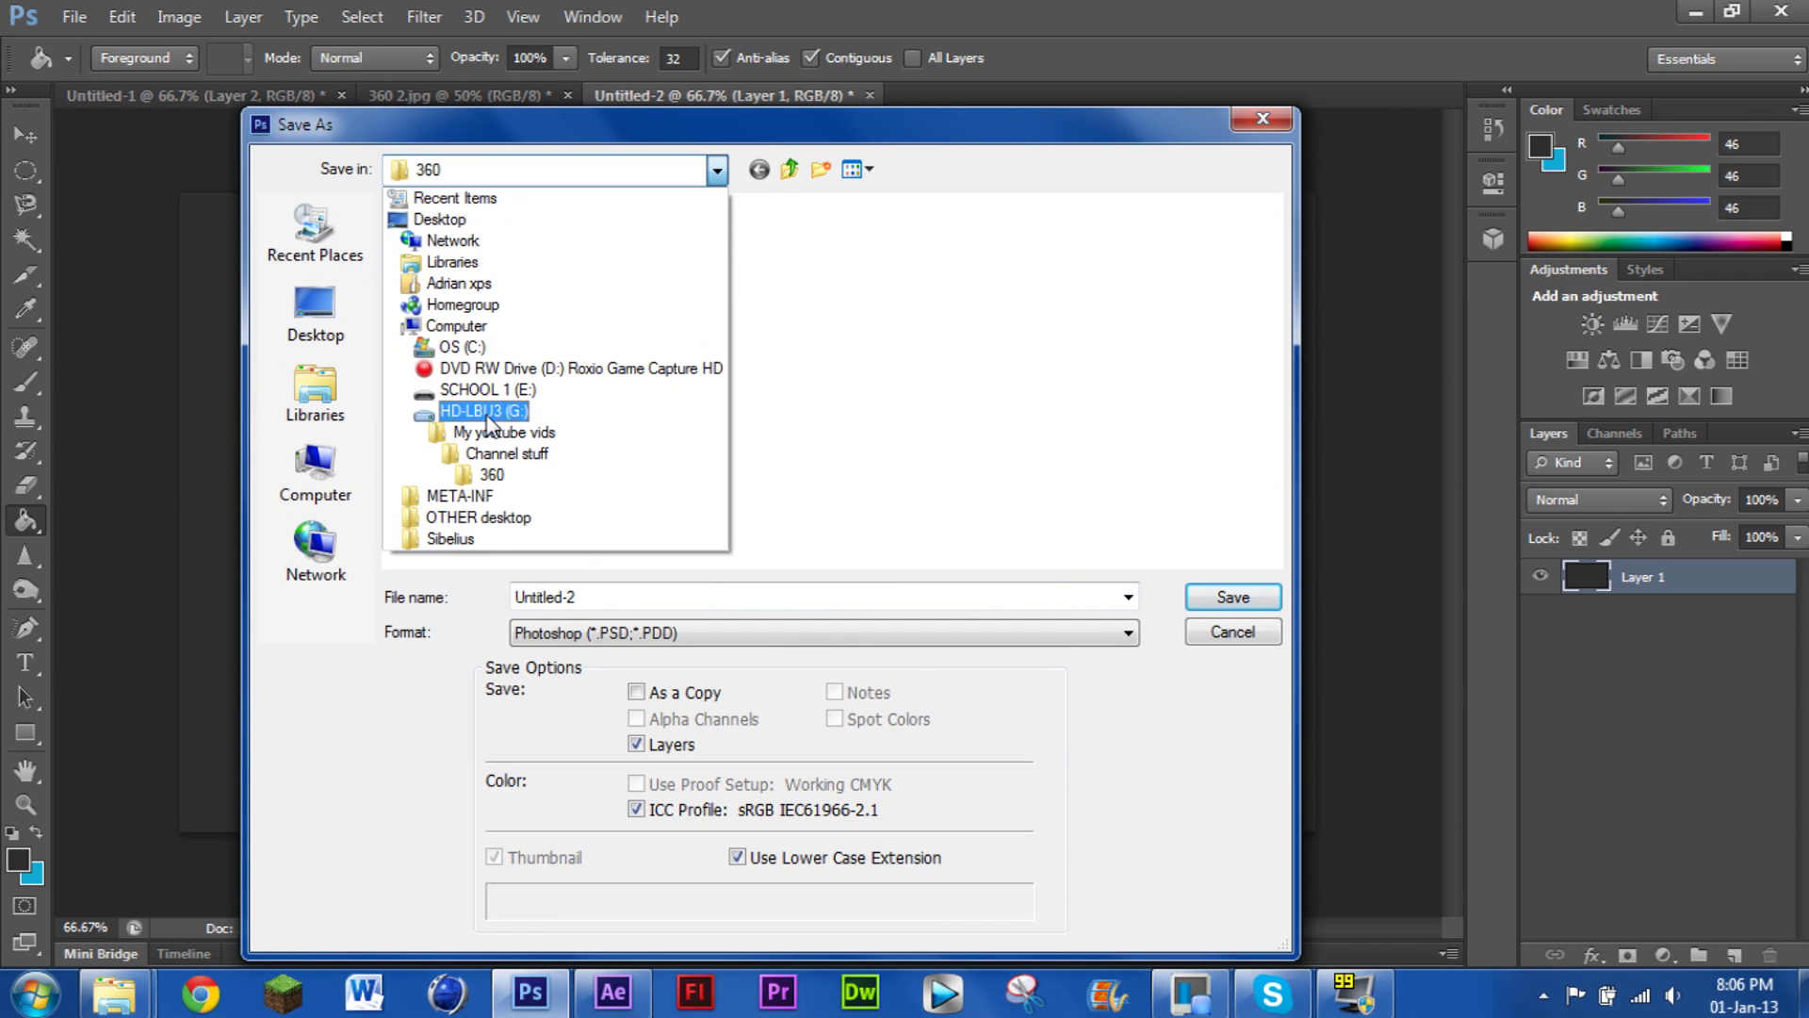
pyautogui.click(485, 408)
pyautogui.doubleClick(1001, 306)
pyautogui.doubleClick(455, 278)
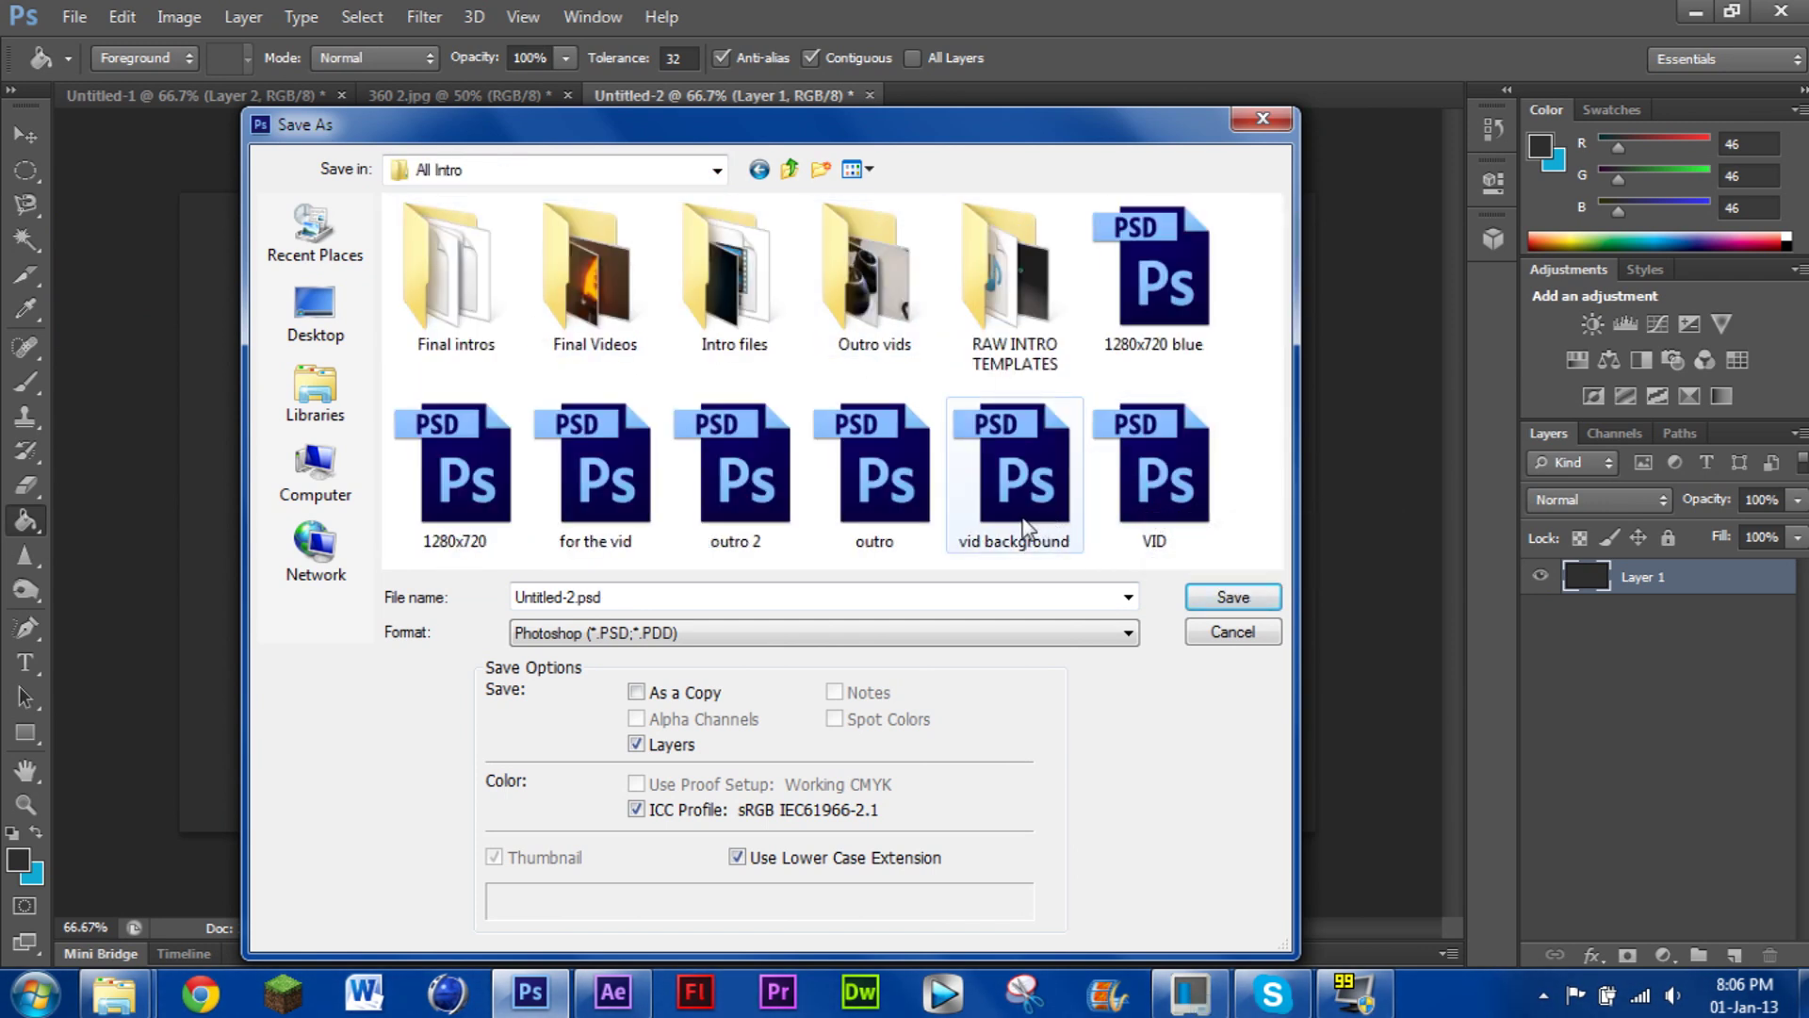
# Save the dark grey document as the Photoshop file "for the vid", replacing the existing file and keeping Maximize Compatibility on
pyautogui.click(1023, 472)
pyautogui.click(1187, 488)
pyautogui.click(1074, 506)
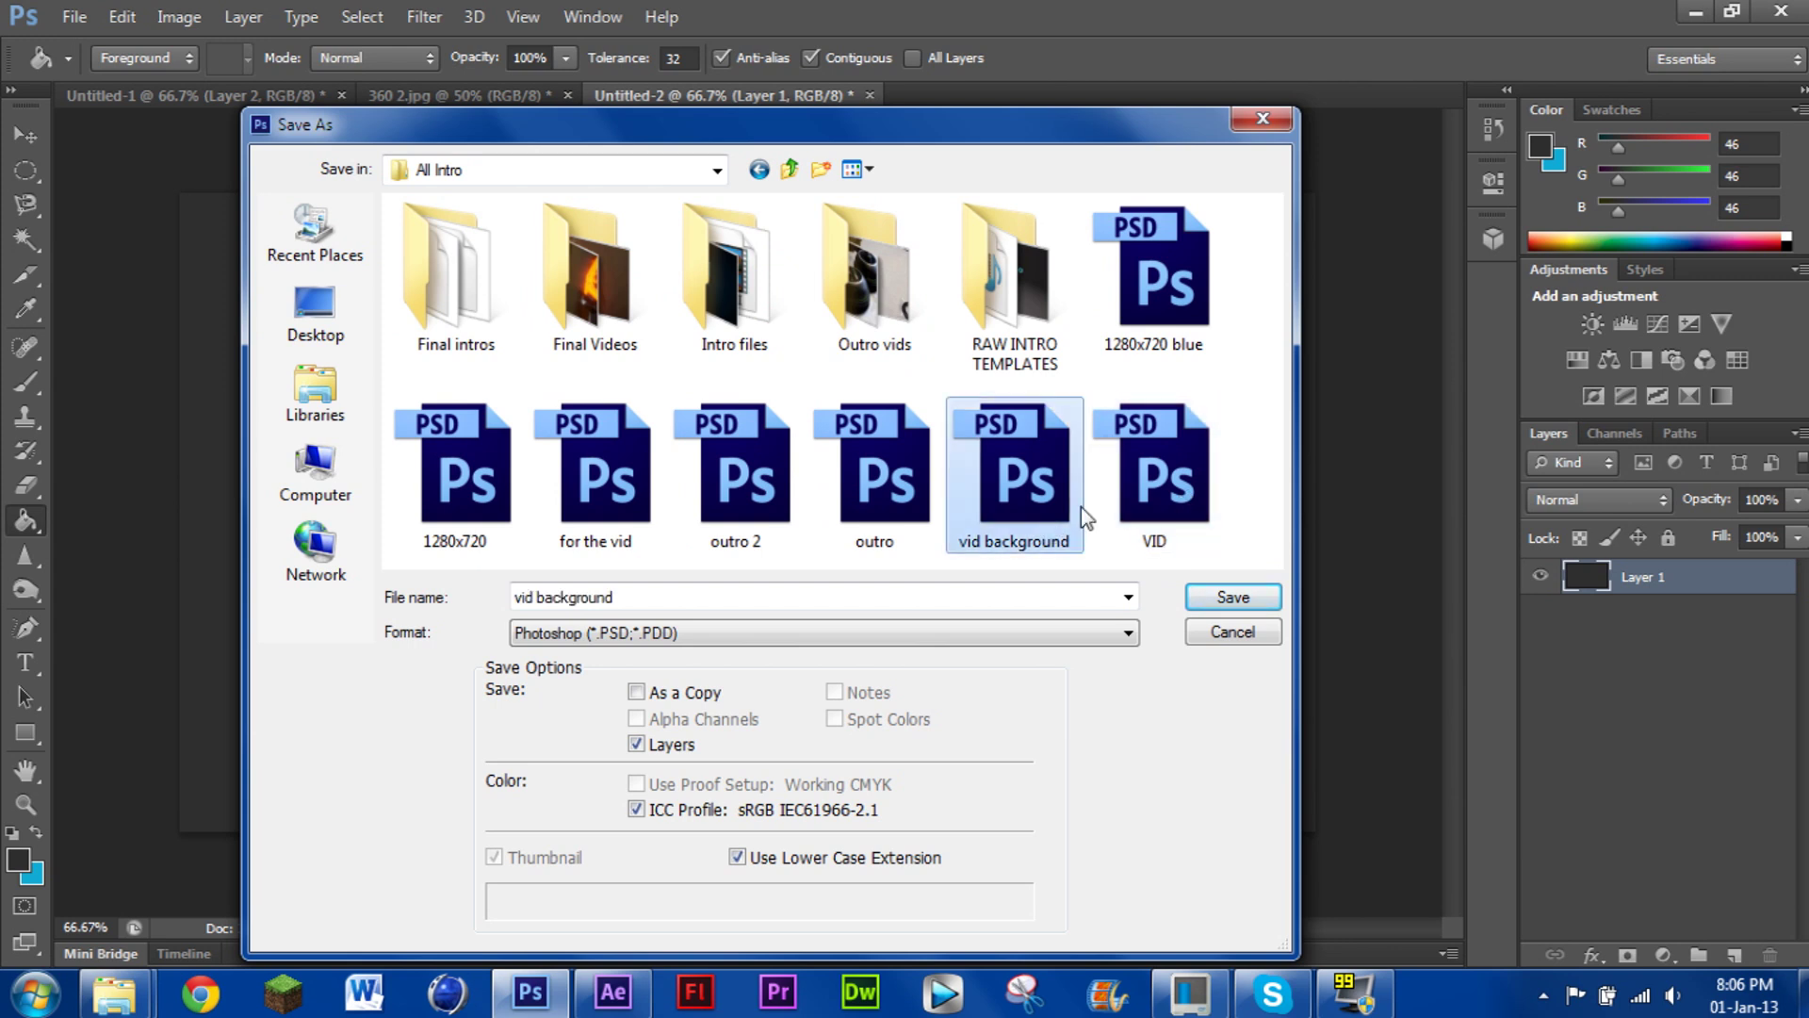
pyautogui.click(596, 471)
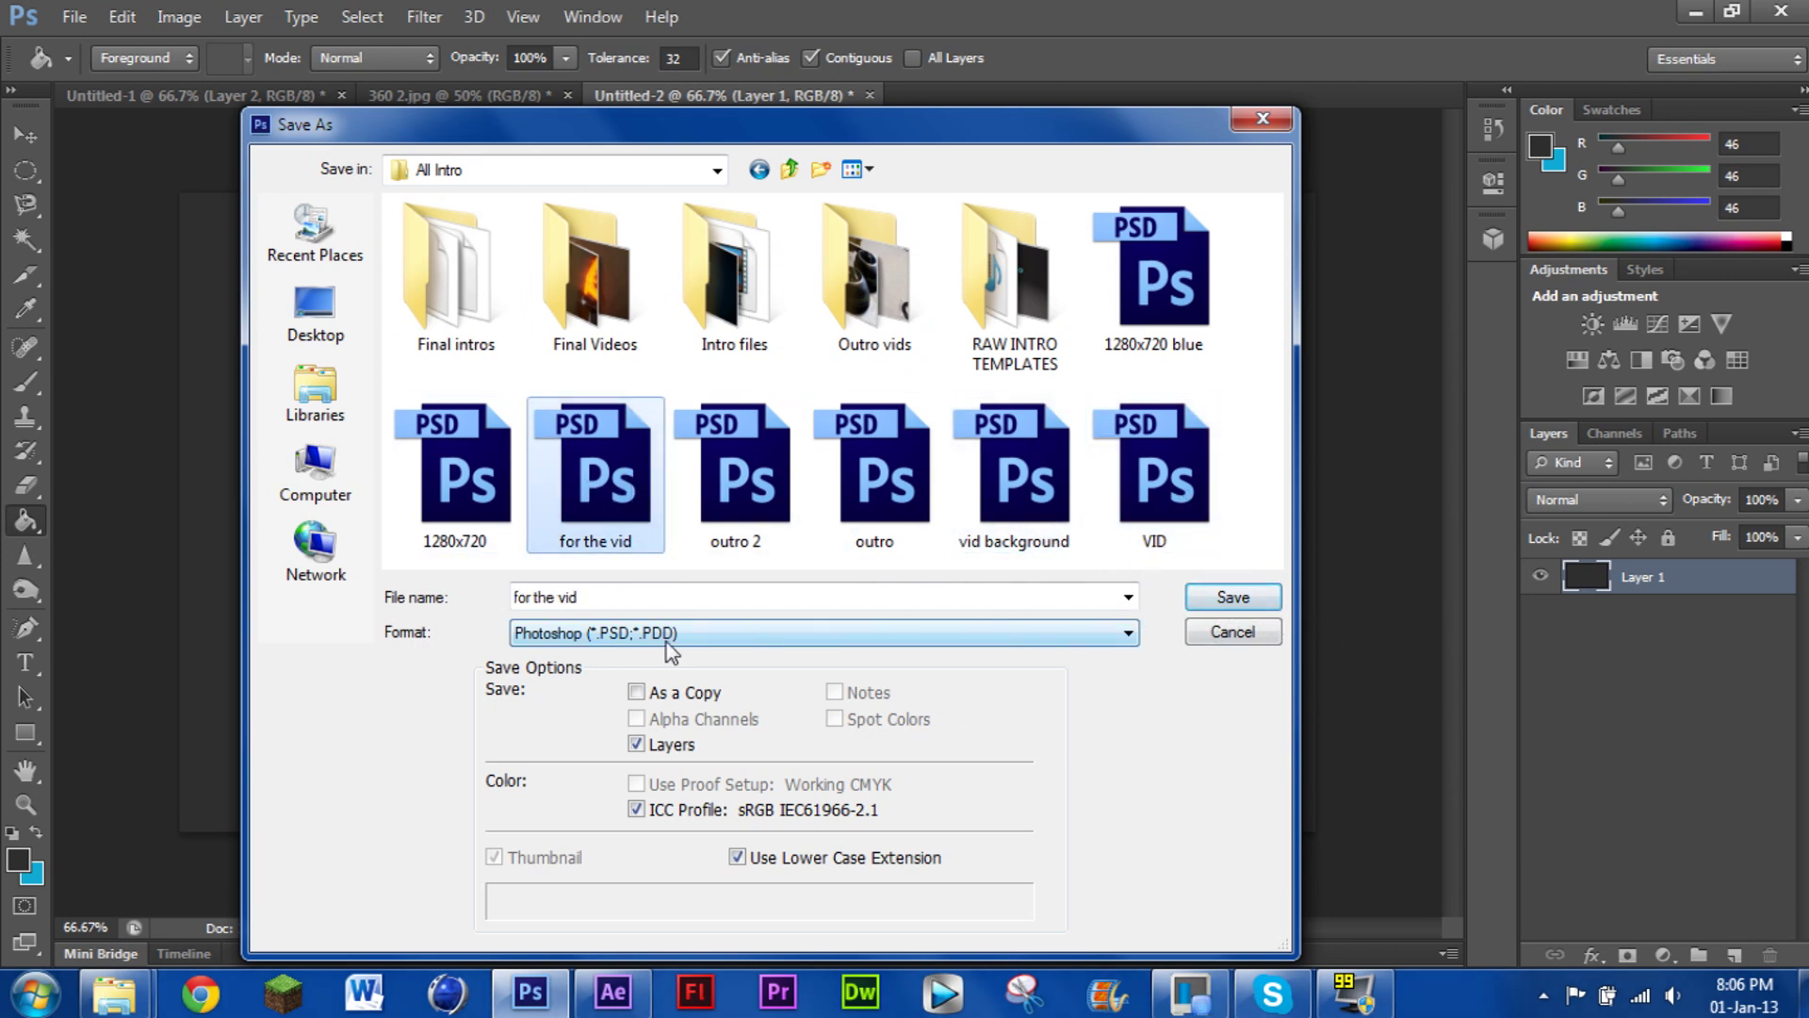
pyautogui.click(1195, 603)
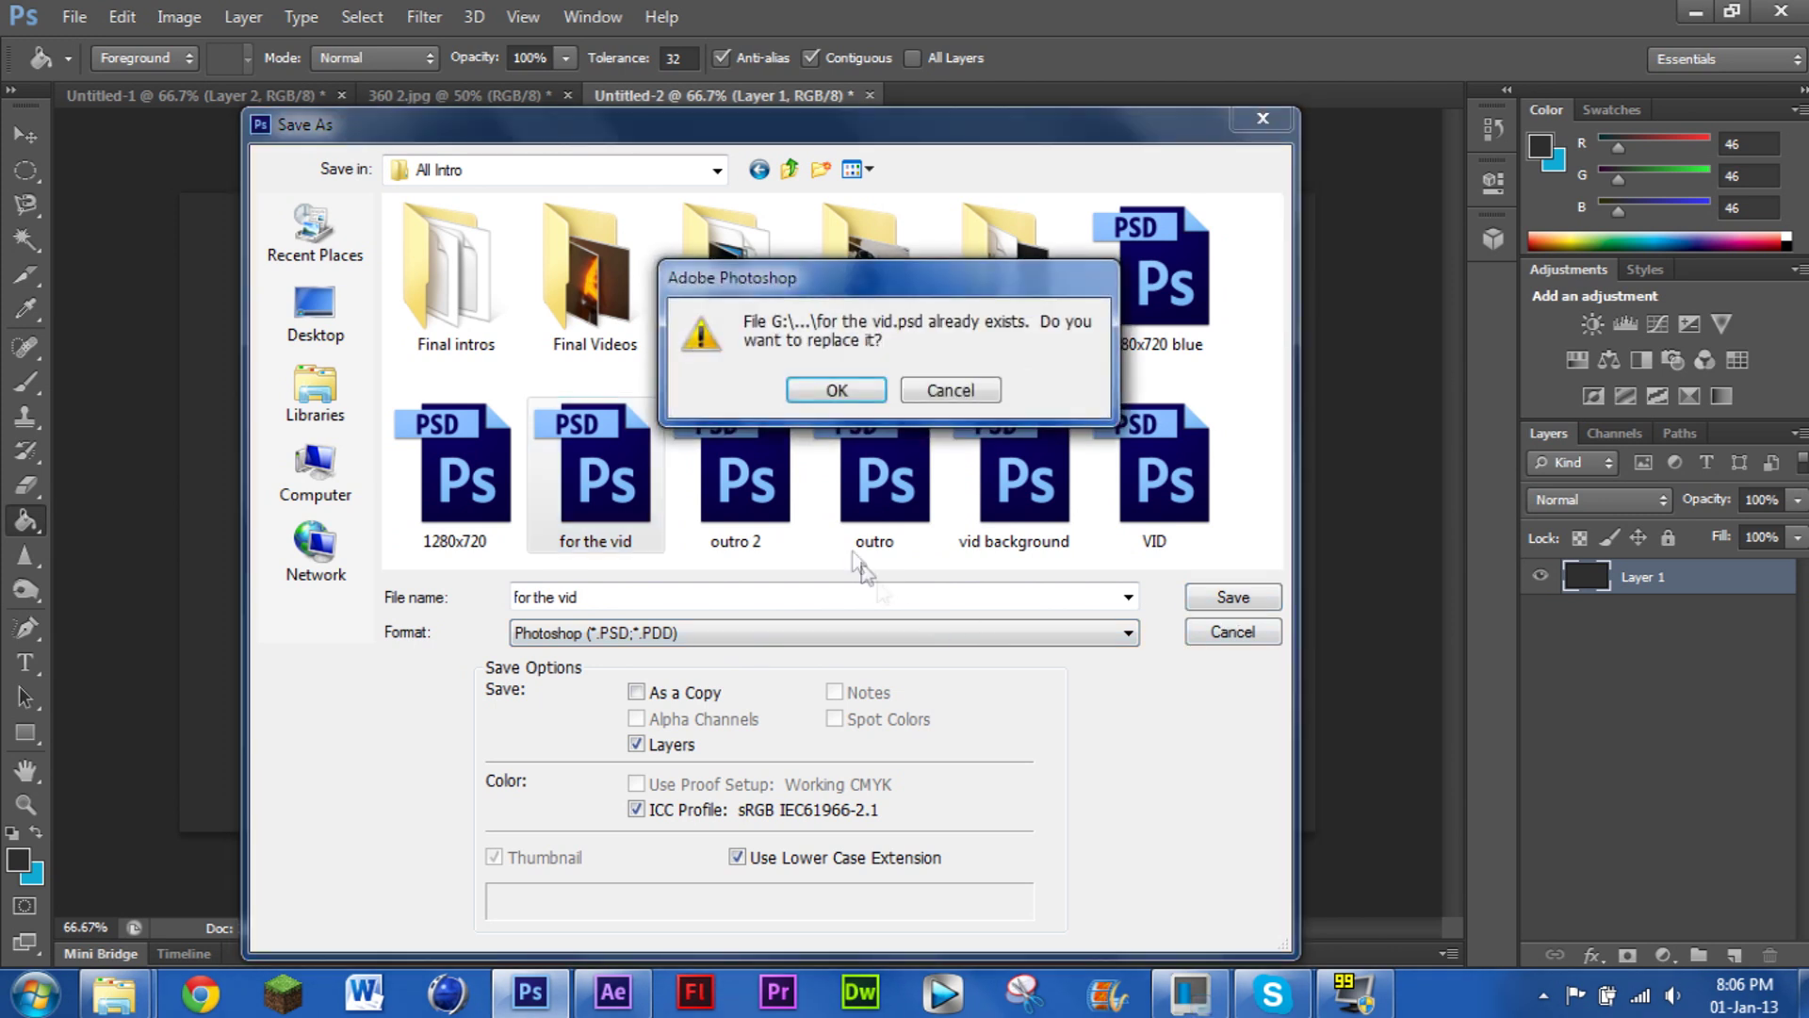
pyautogui.click(841, 394)
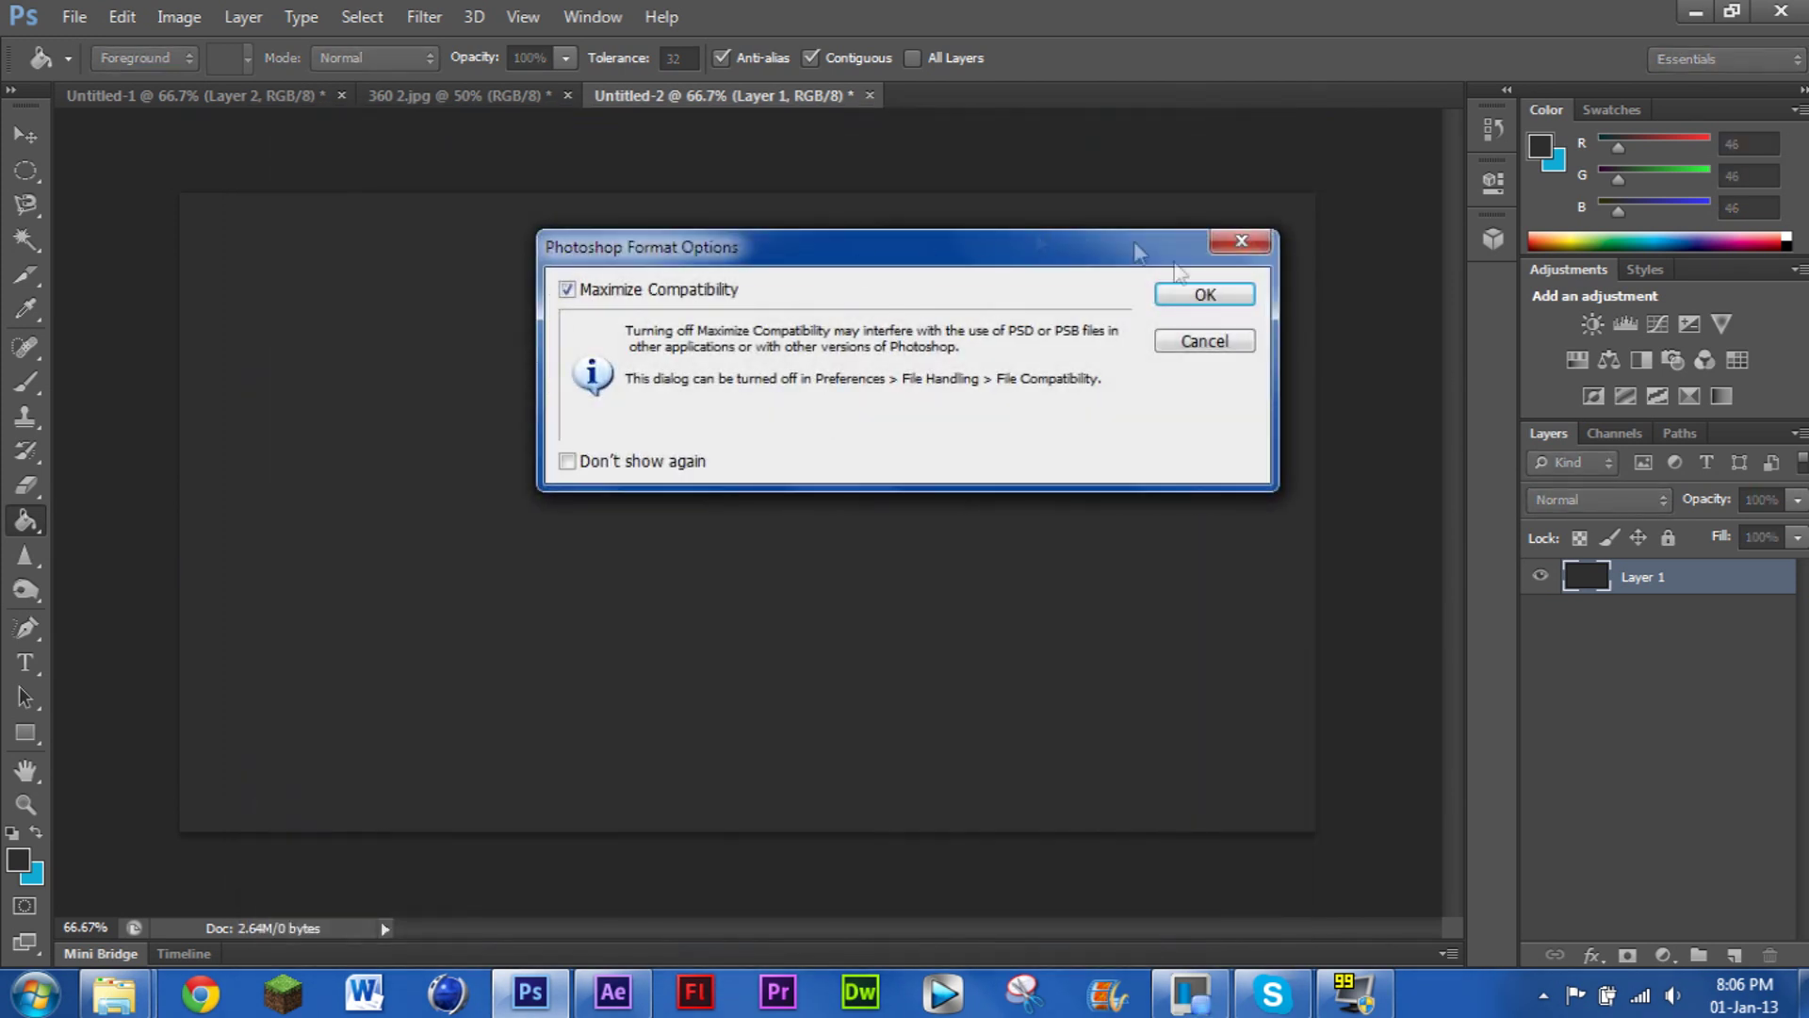
pyautogui.click(1211, 296)
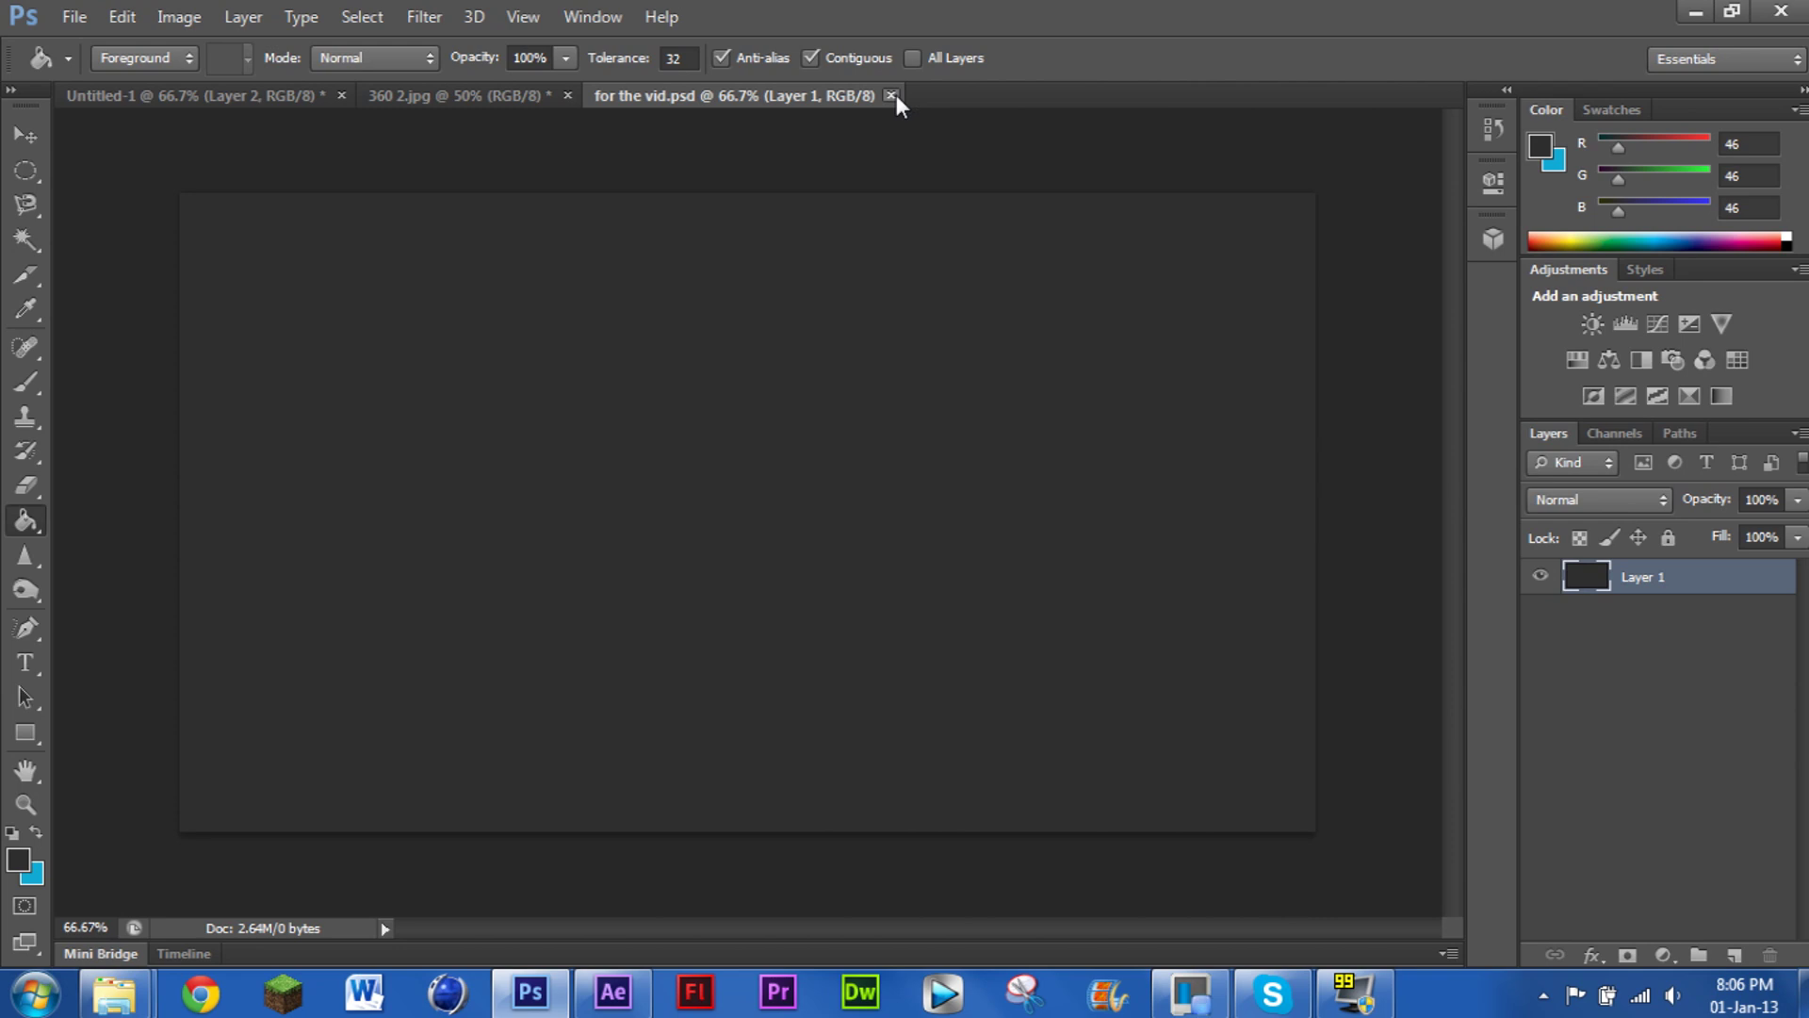
# Close the "for the vid" document and the 360 2.jpg image, discarding the changes to the image
pyautogui.click(894, 96)
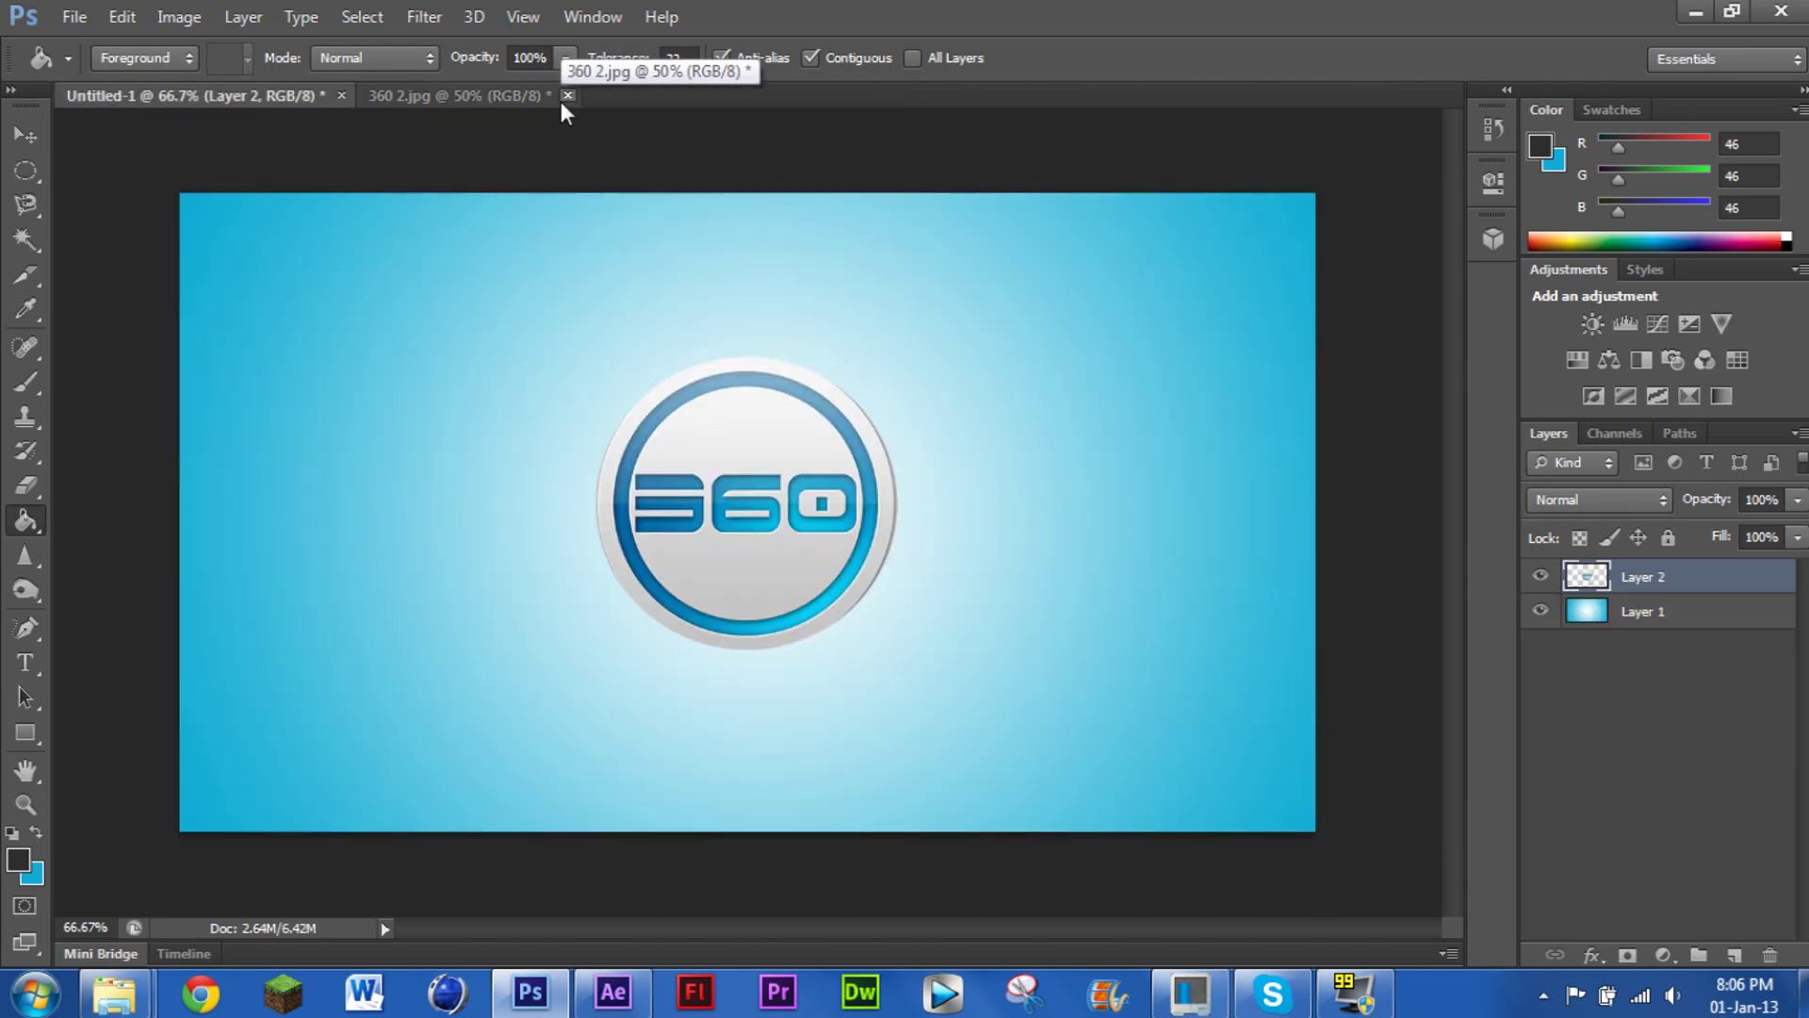
pyautogui.click(568, 96)
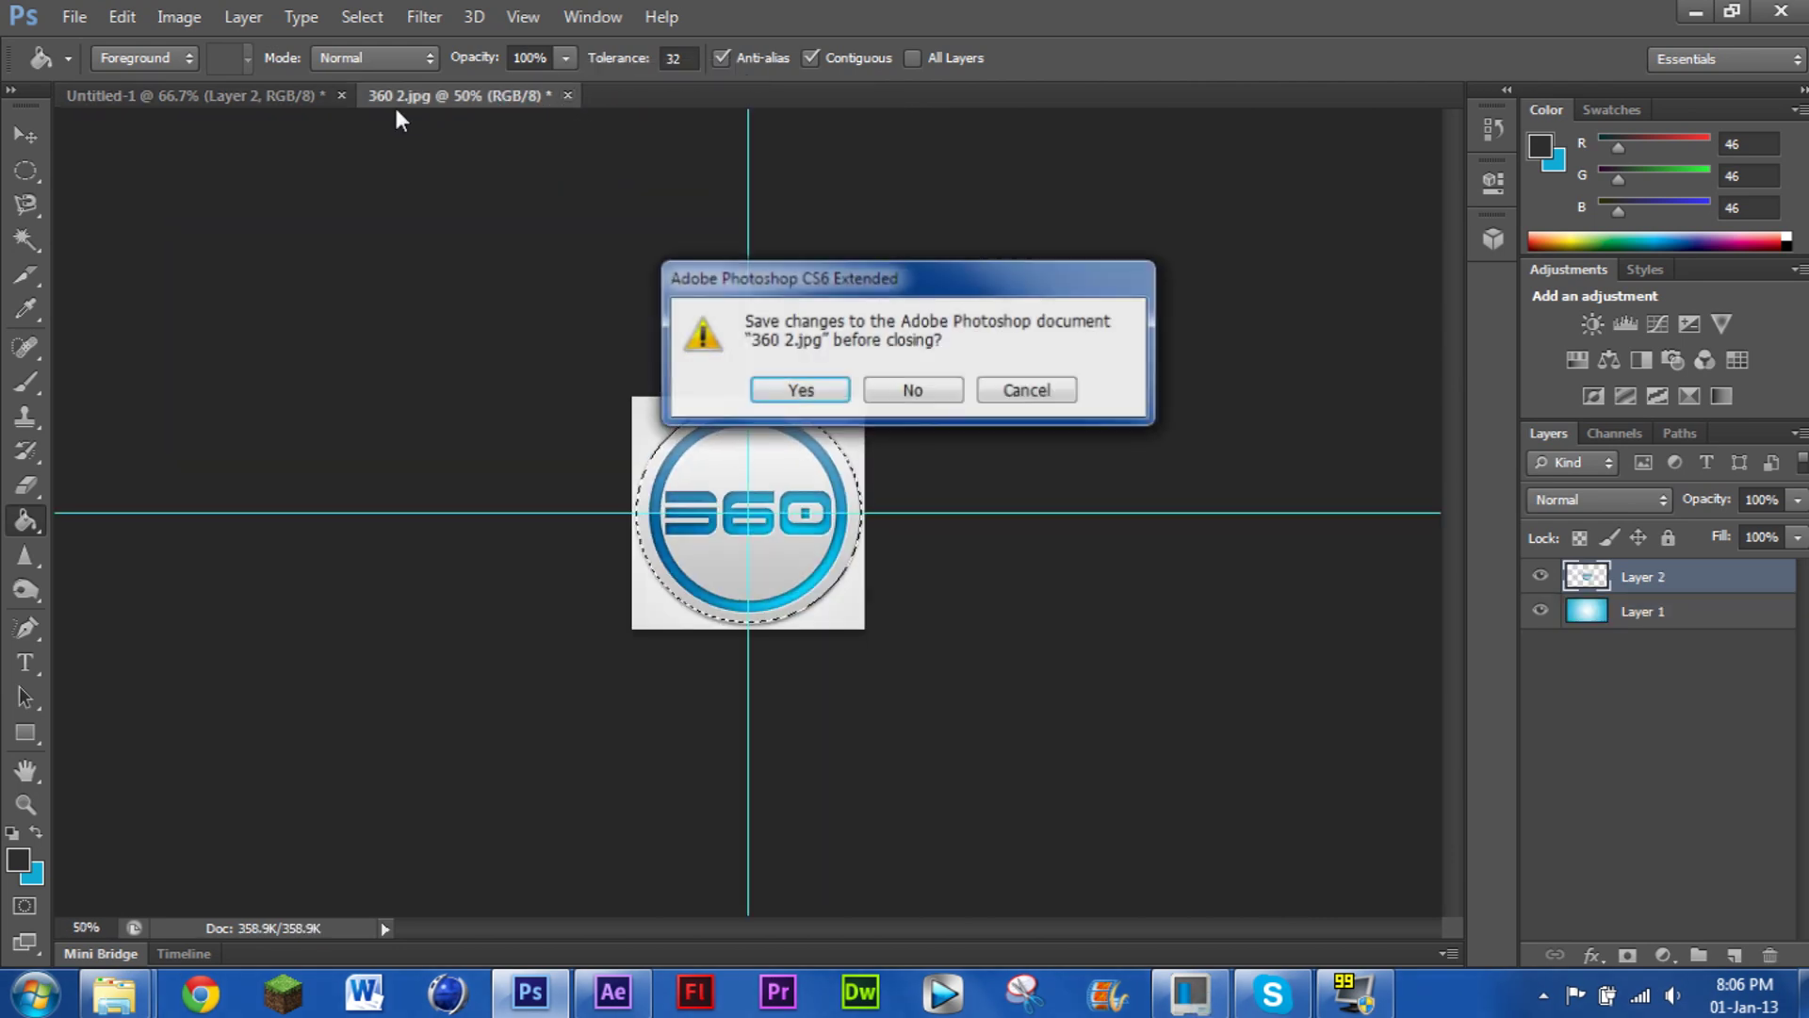
pyautogui.click(916, 391)
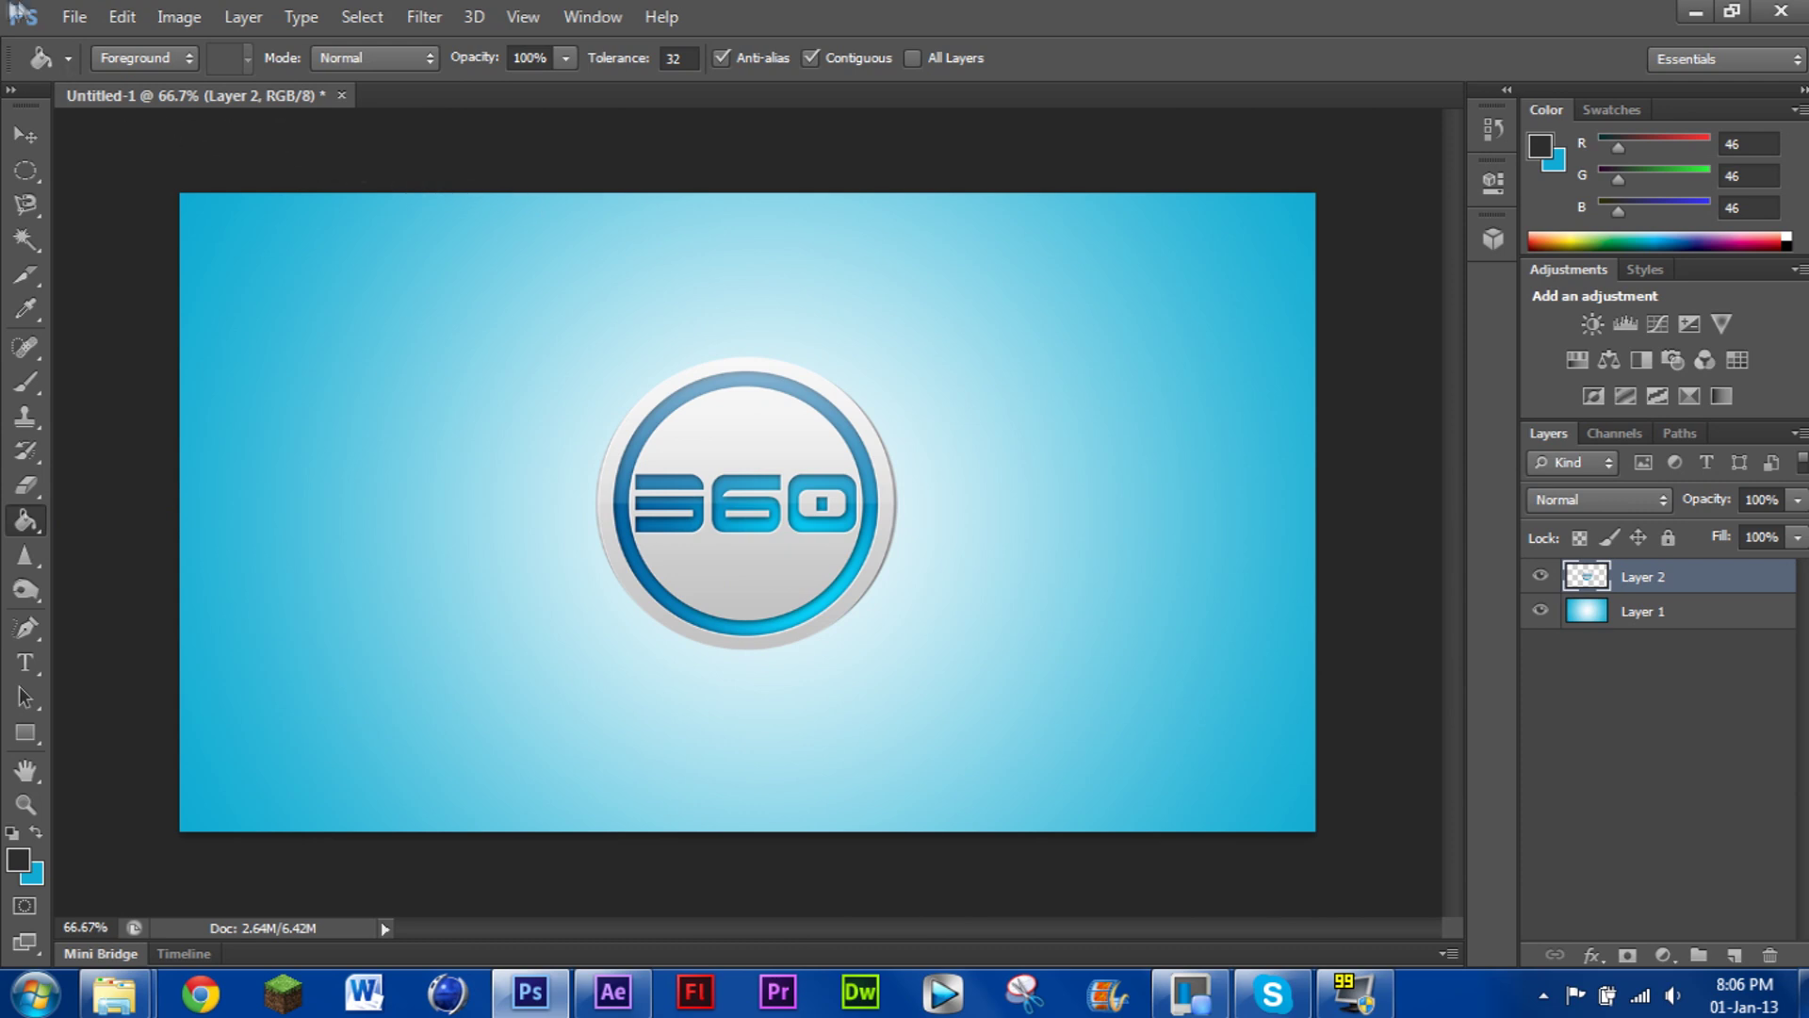
# Place the "for the vid" PSD from the All Intro folder into the blue gradient document Untitled-1
pyautogui.click(75, 17)
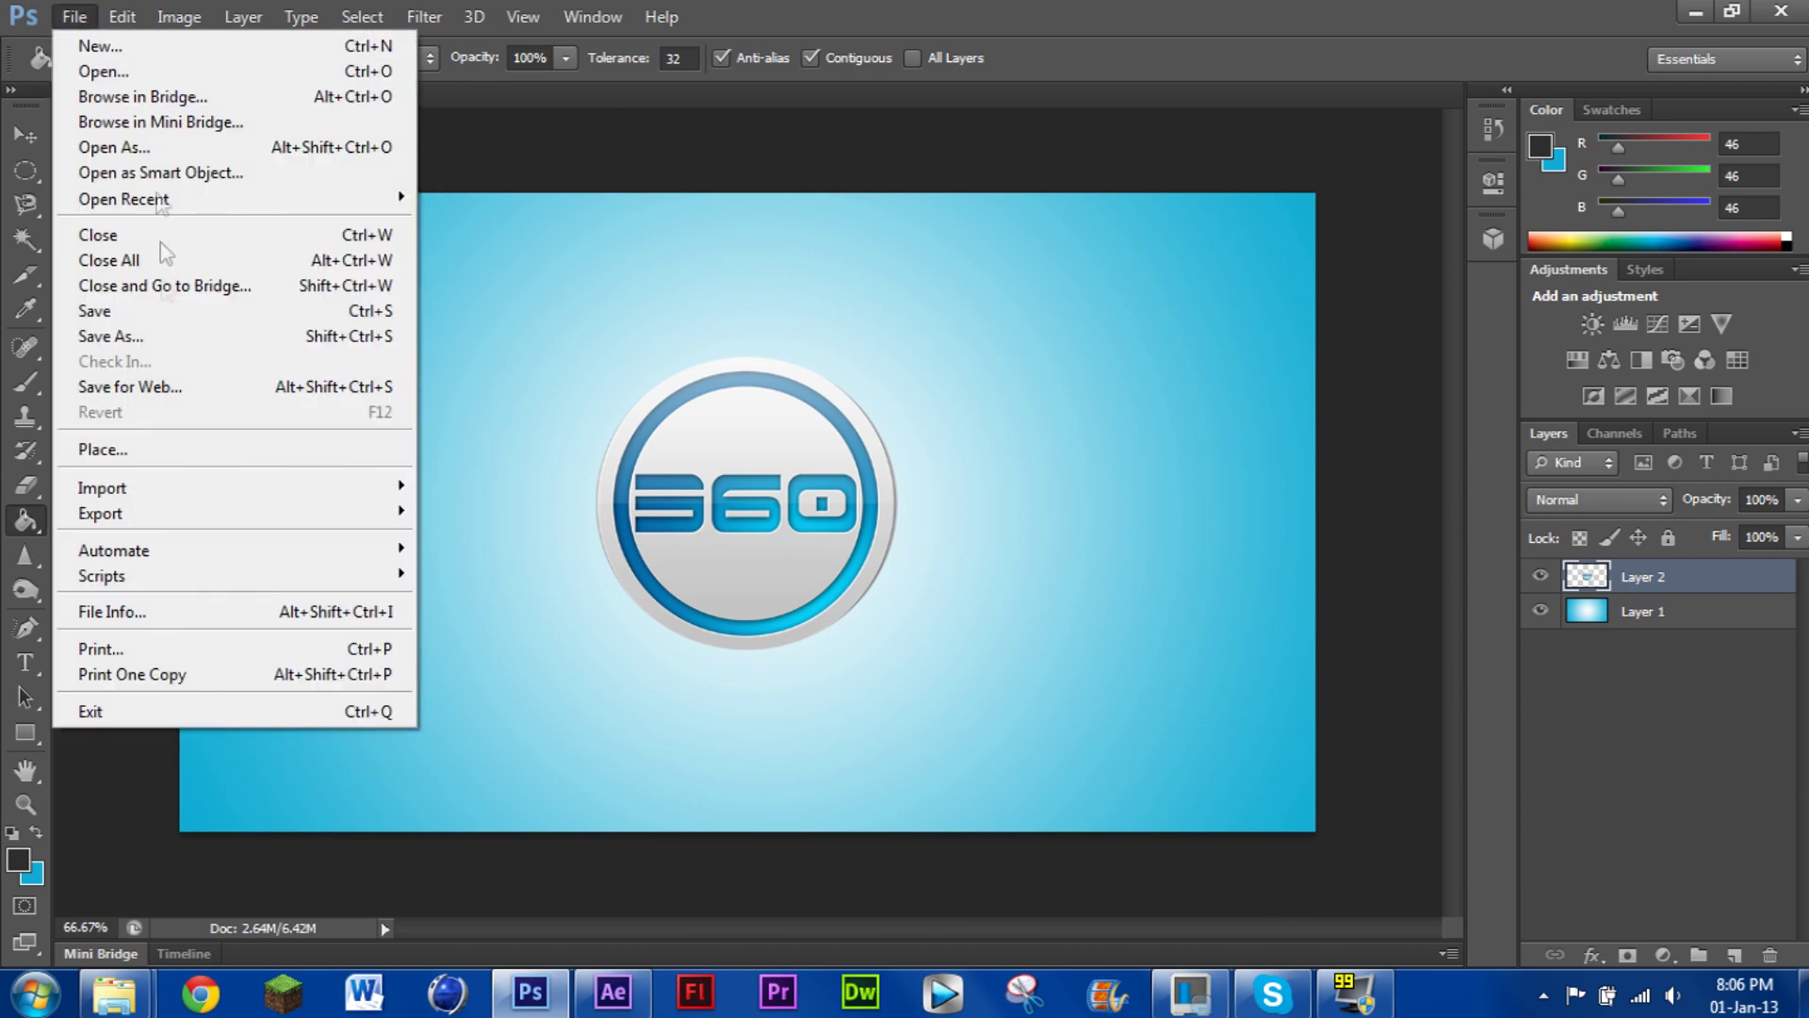
pyautogui.click(133, 450)
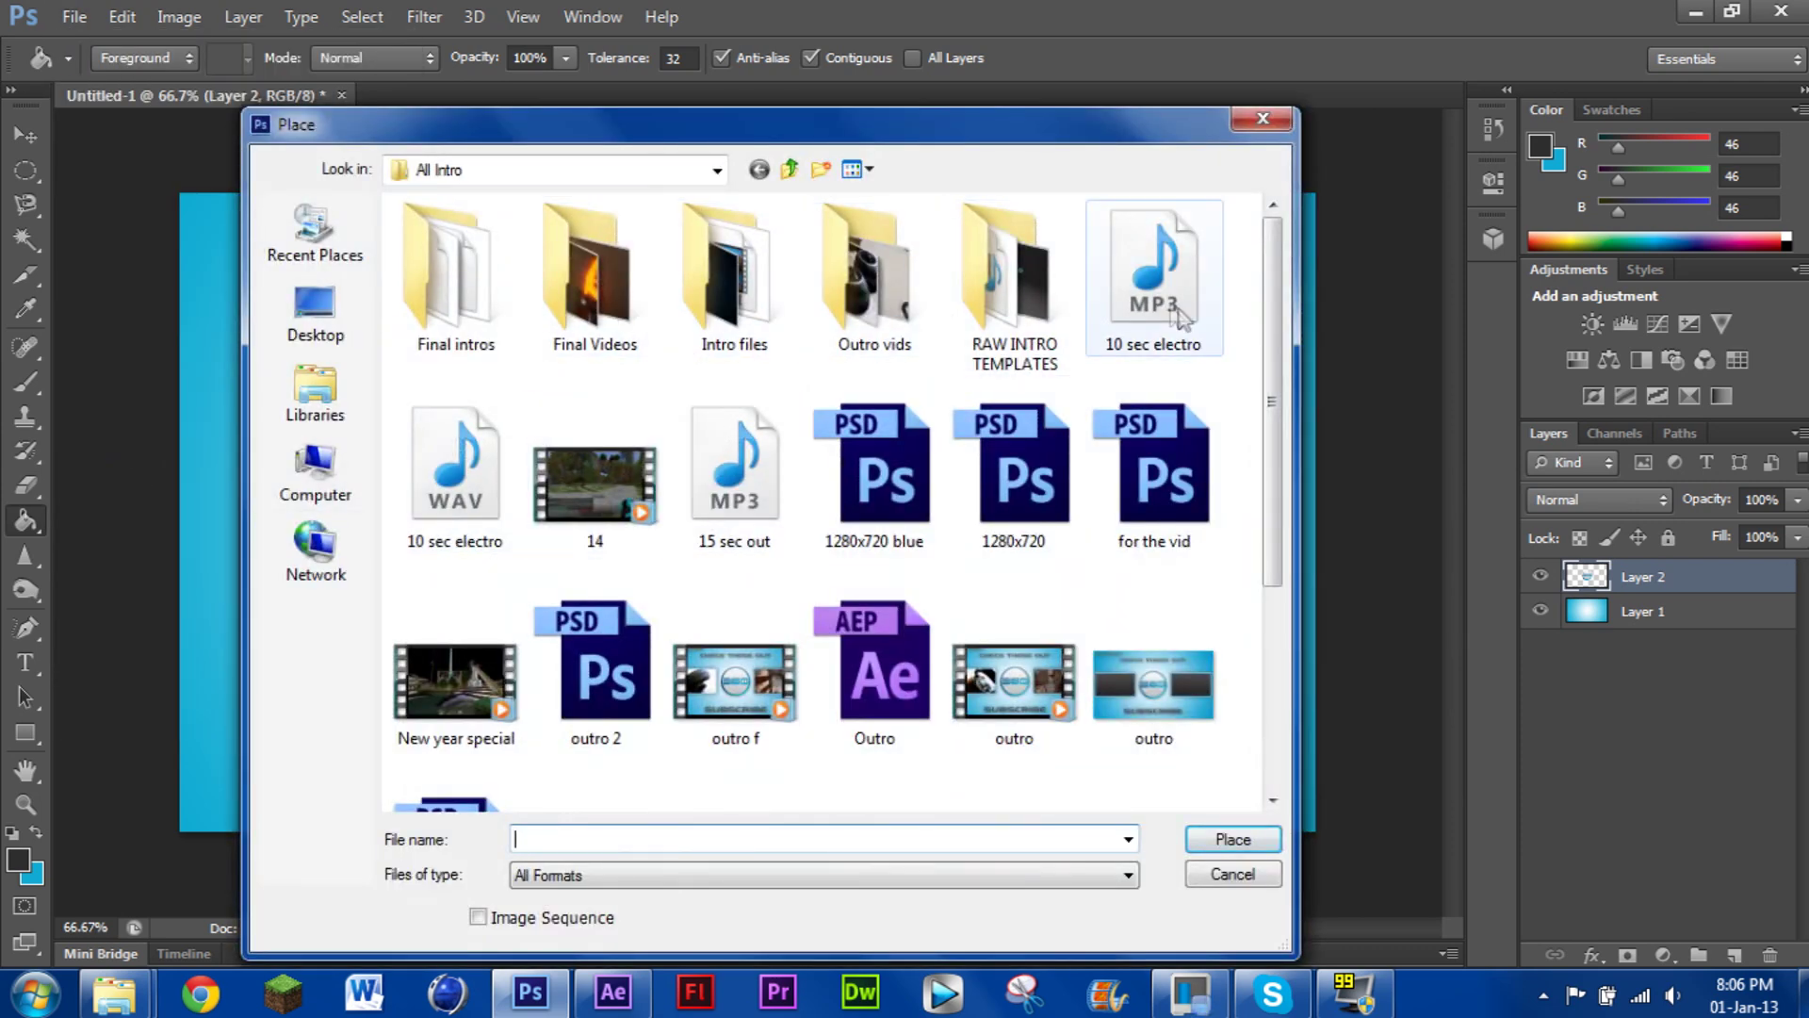
pyautogui.click(717, 170)
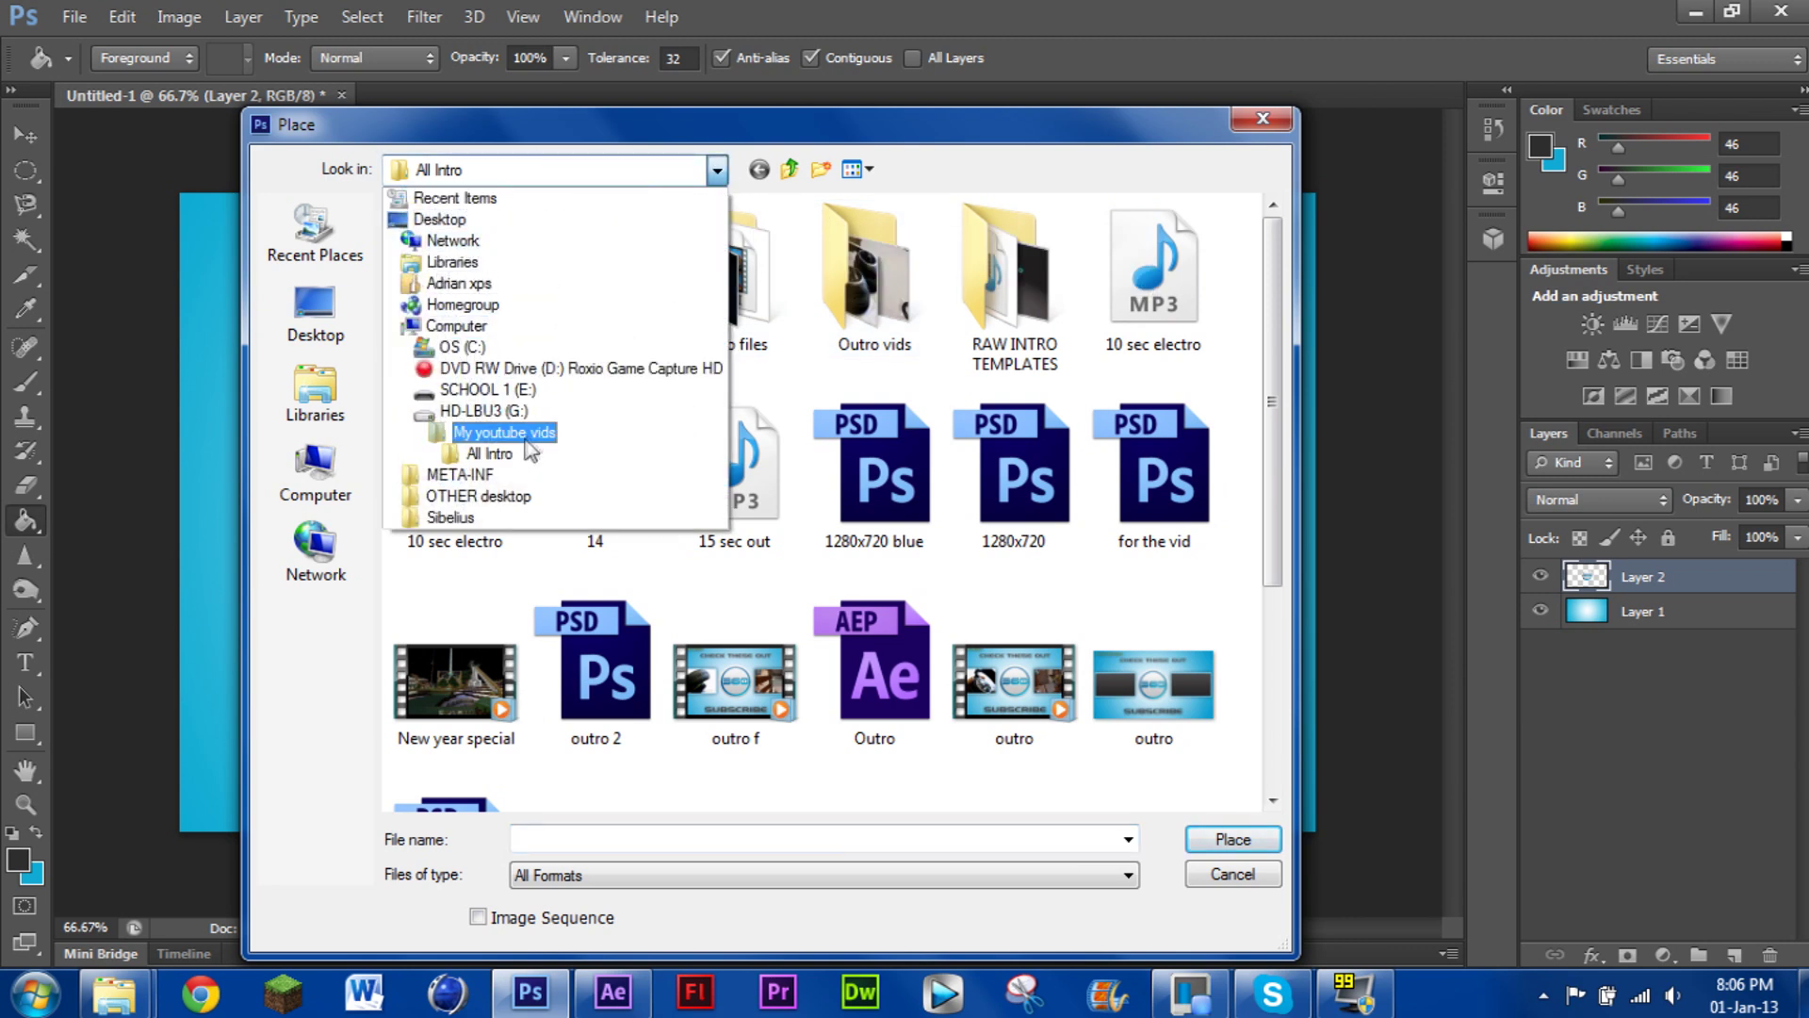
pyautogui.click(482, 410)
pyautogui.doubleClick(1029, 281)
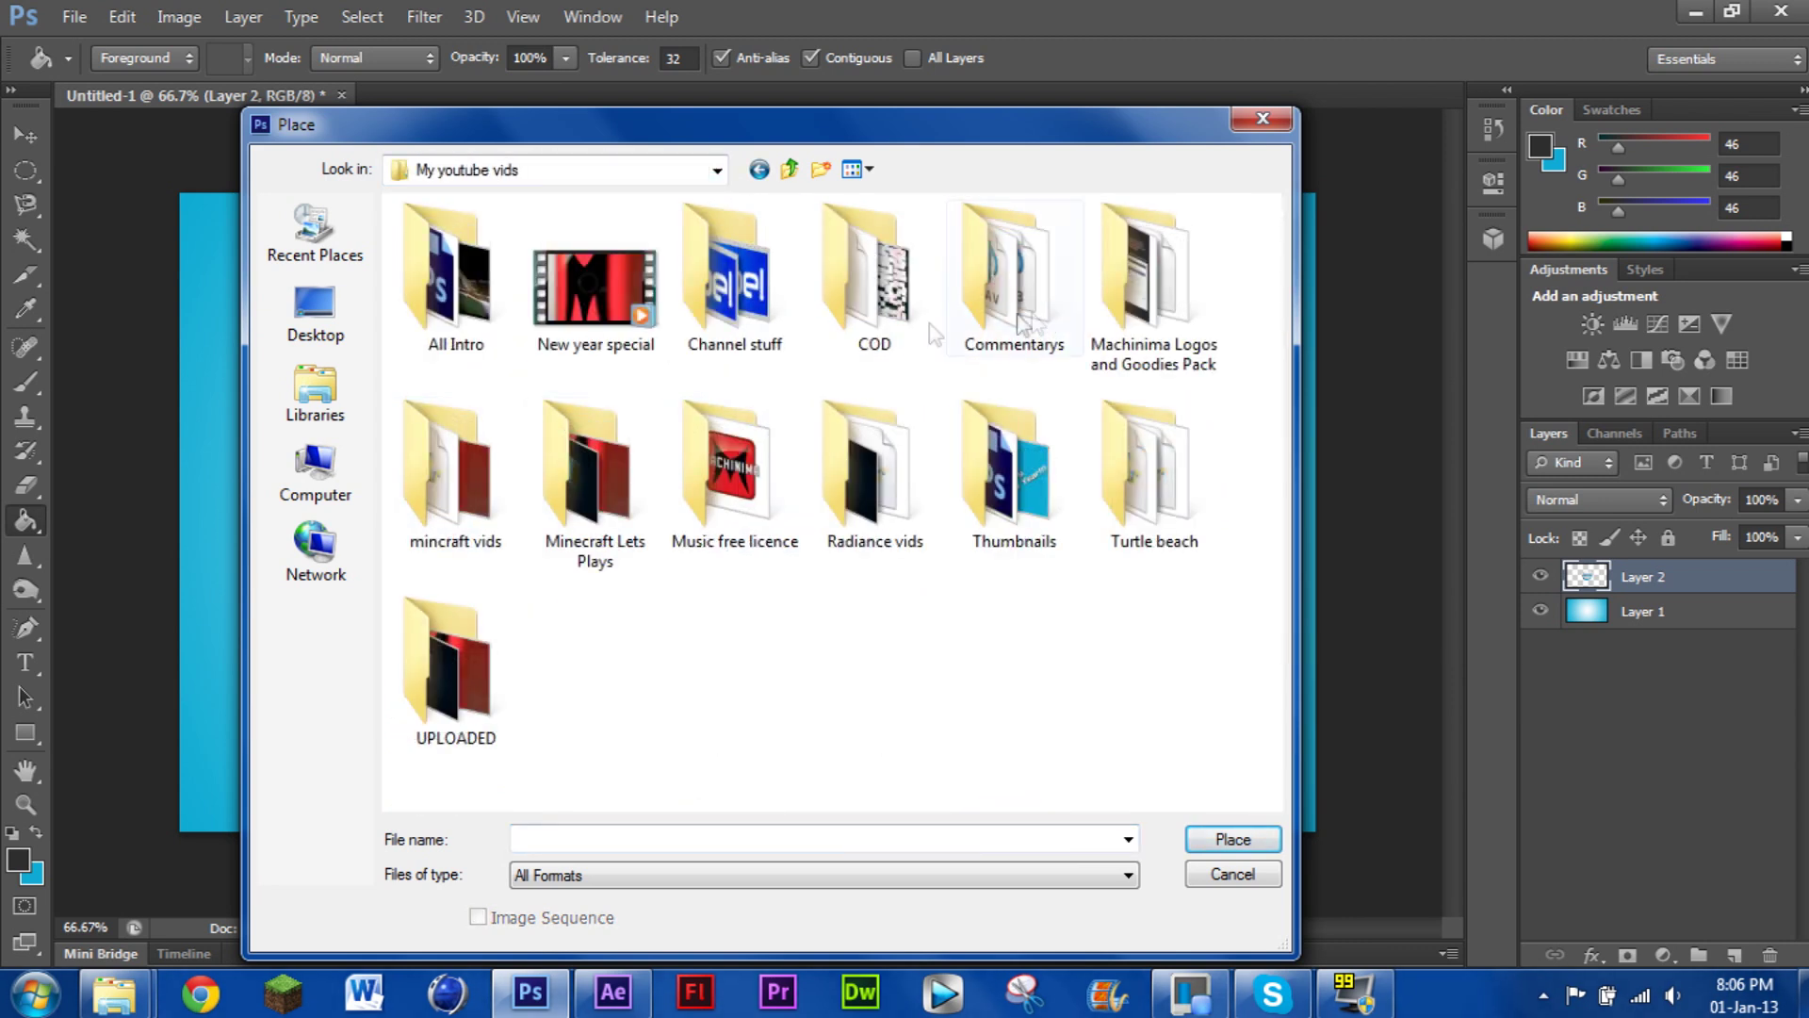
pyautogui.doubleClick(456, 282)
pyautogui.scroll(-3, 740, 636)
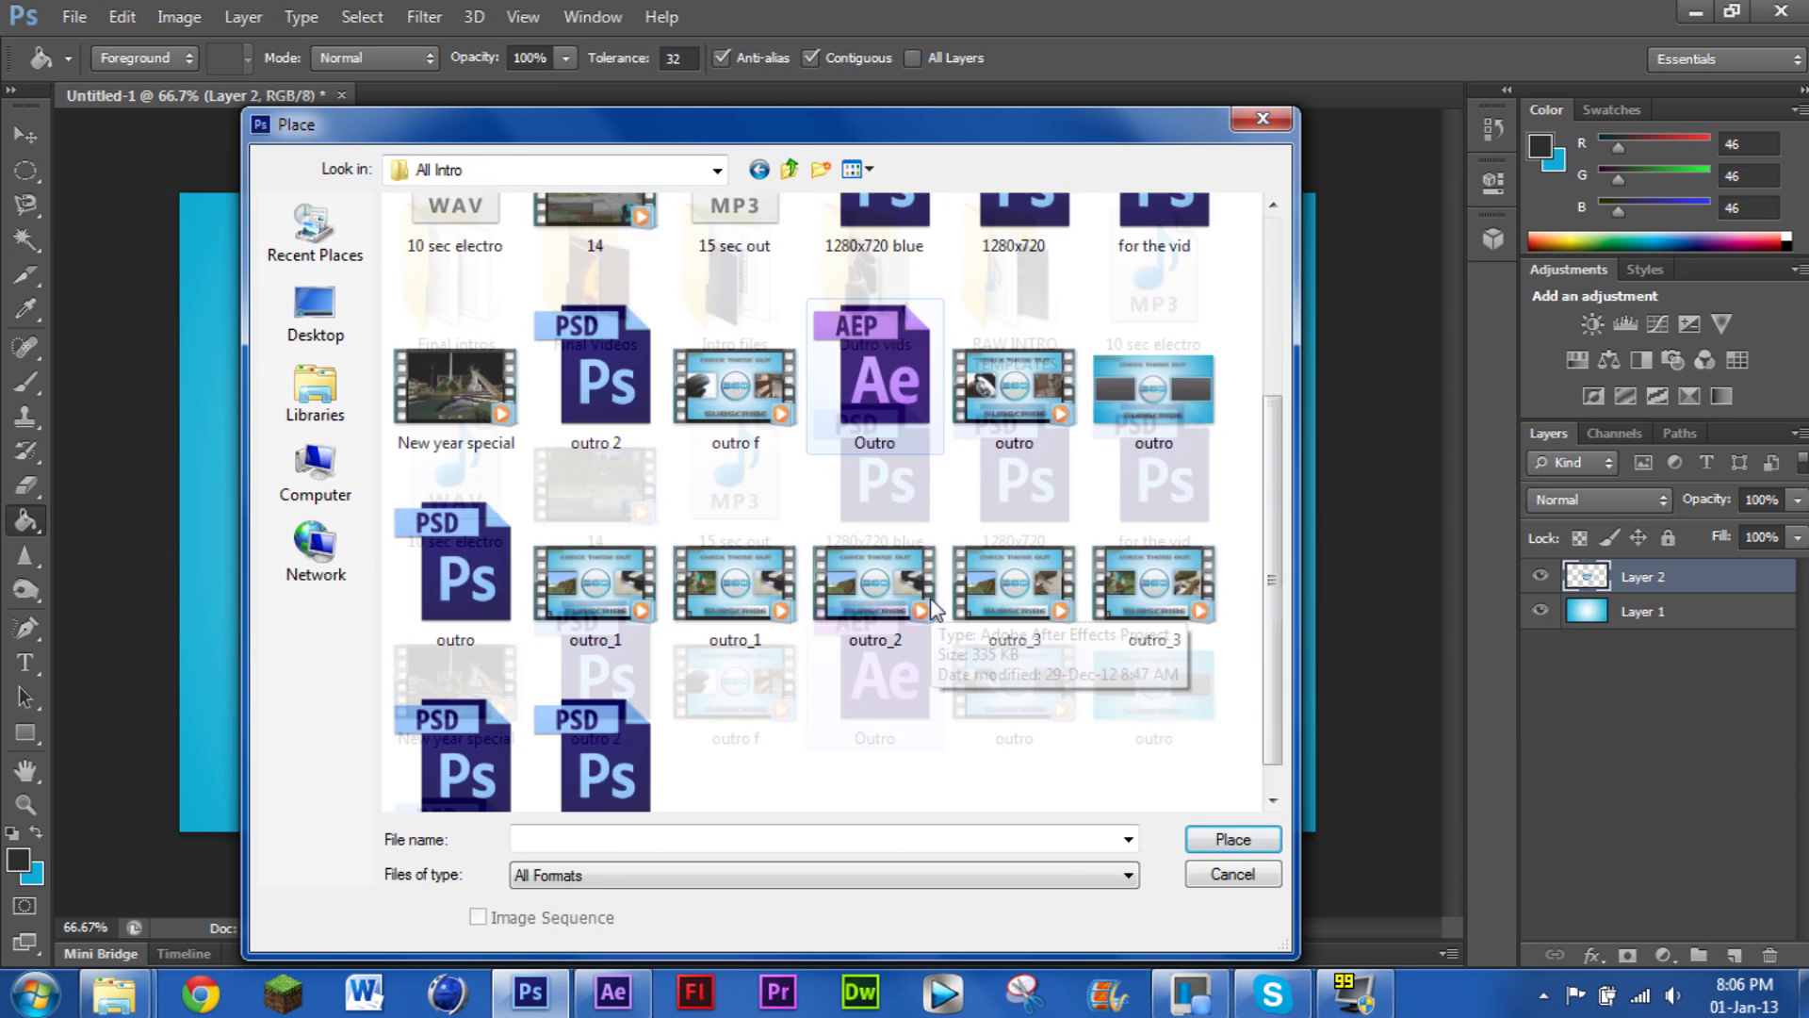
pyautogui.scroll(3, 740, 636)
pyautogui.doubleClick(1145, 519)
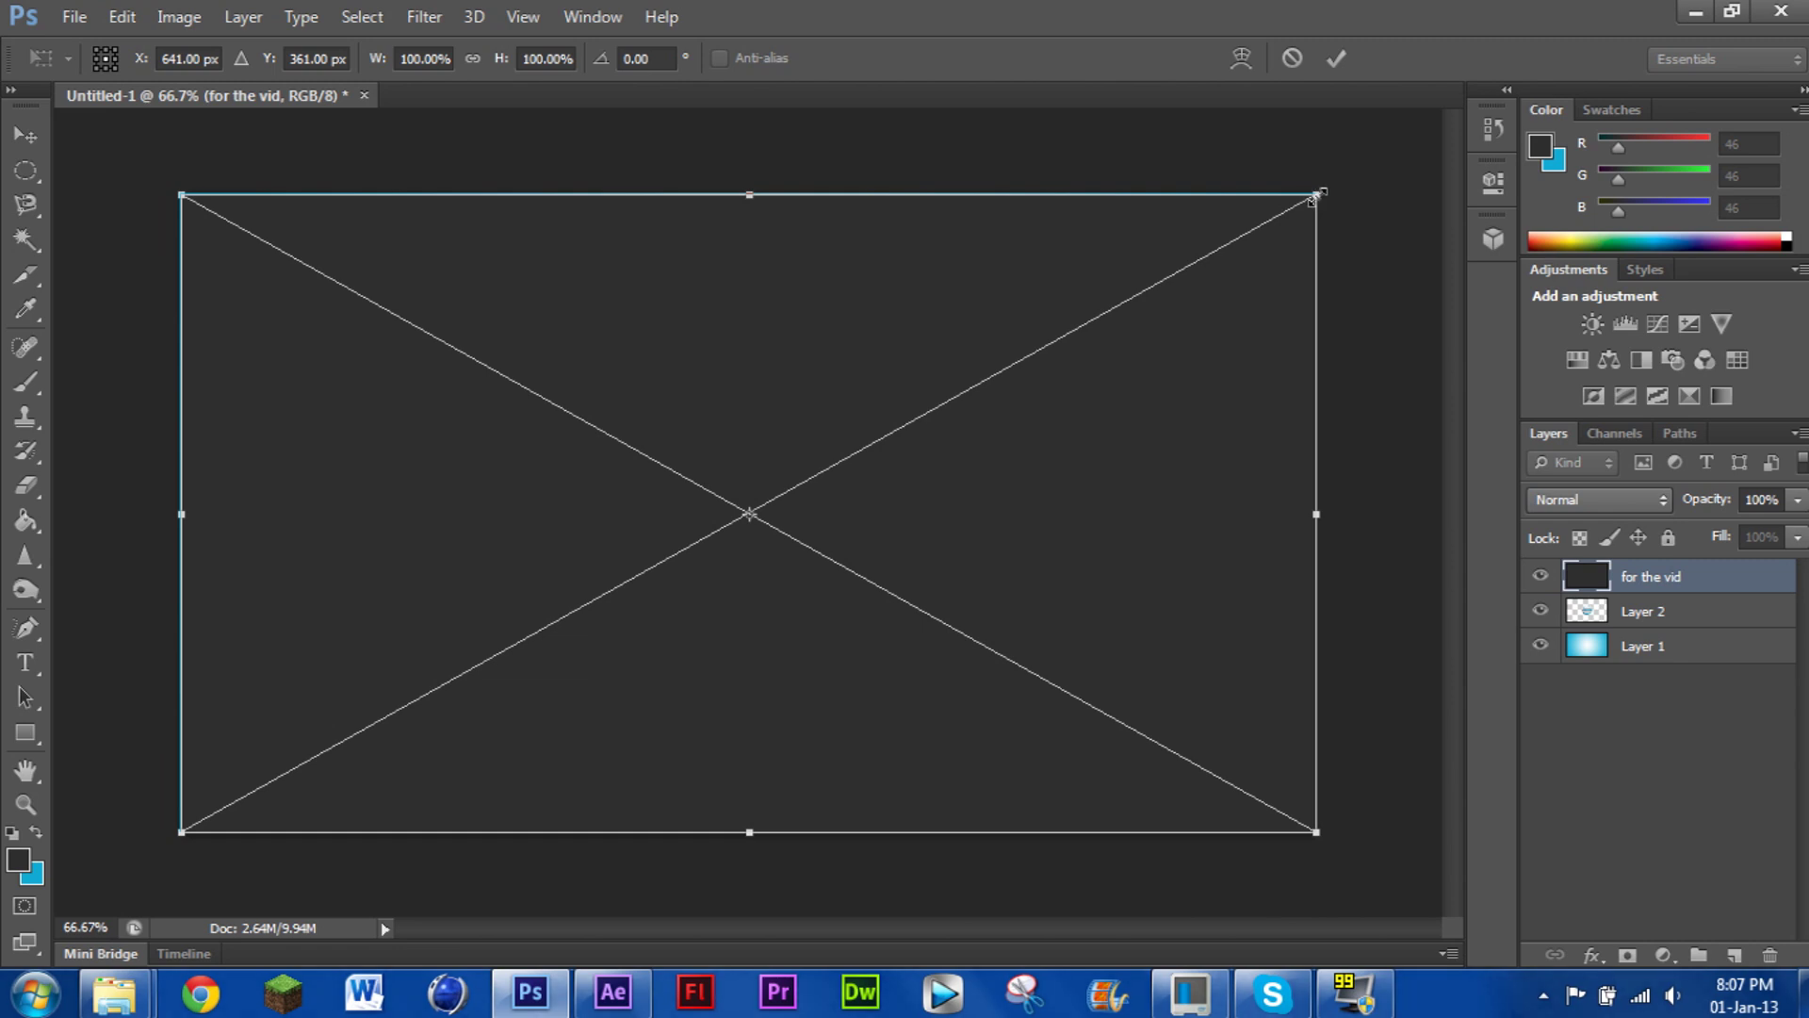
# Scale the placed dark grey rectangle to about 34%, position it to the left of the 360 logo, and commit the placement
pyautogui.moveTo(1314, 198); pyautogui.dragTo(628, 724)
pyautogui.moveTo(506, 740); pyautogui.dragTo(518, 527)
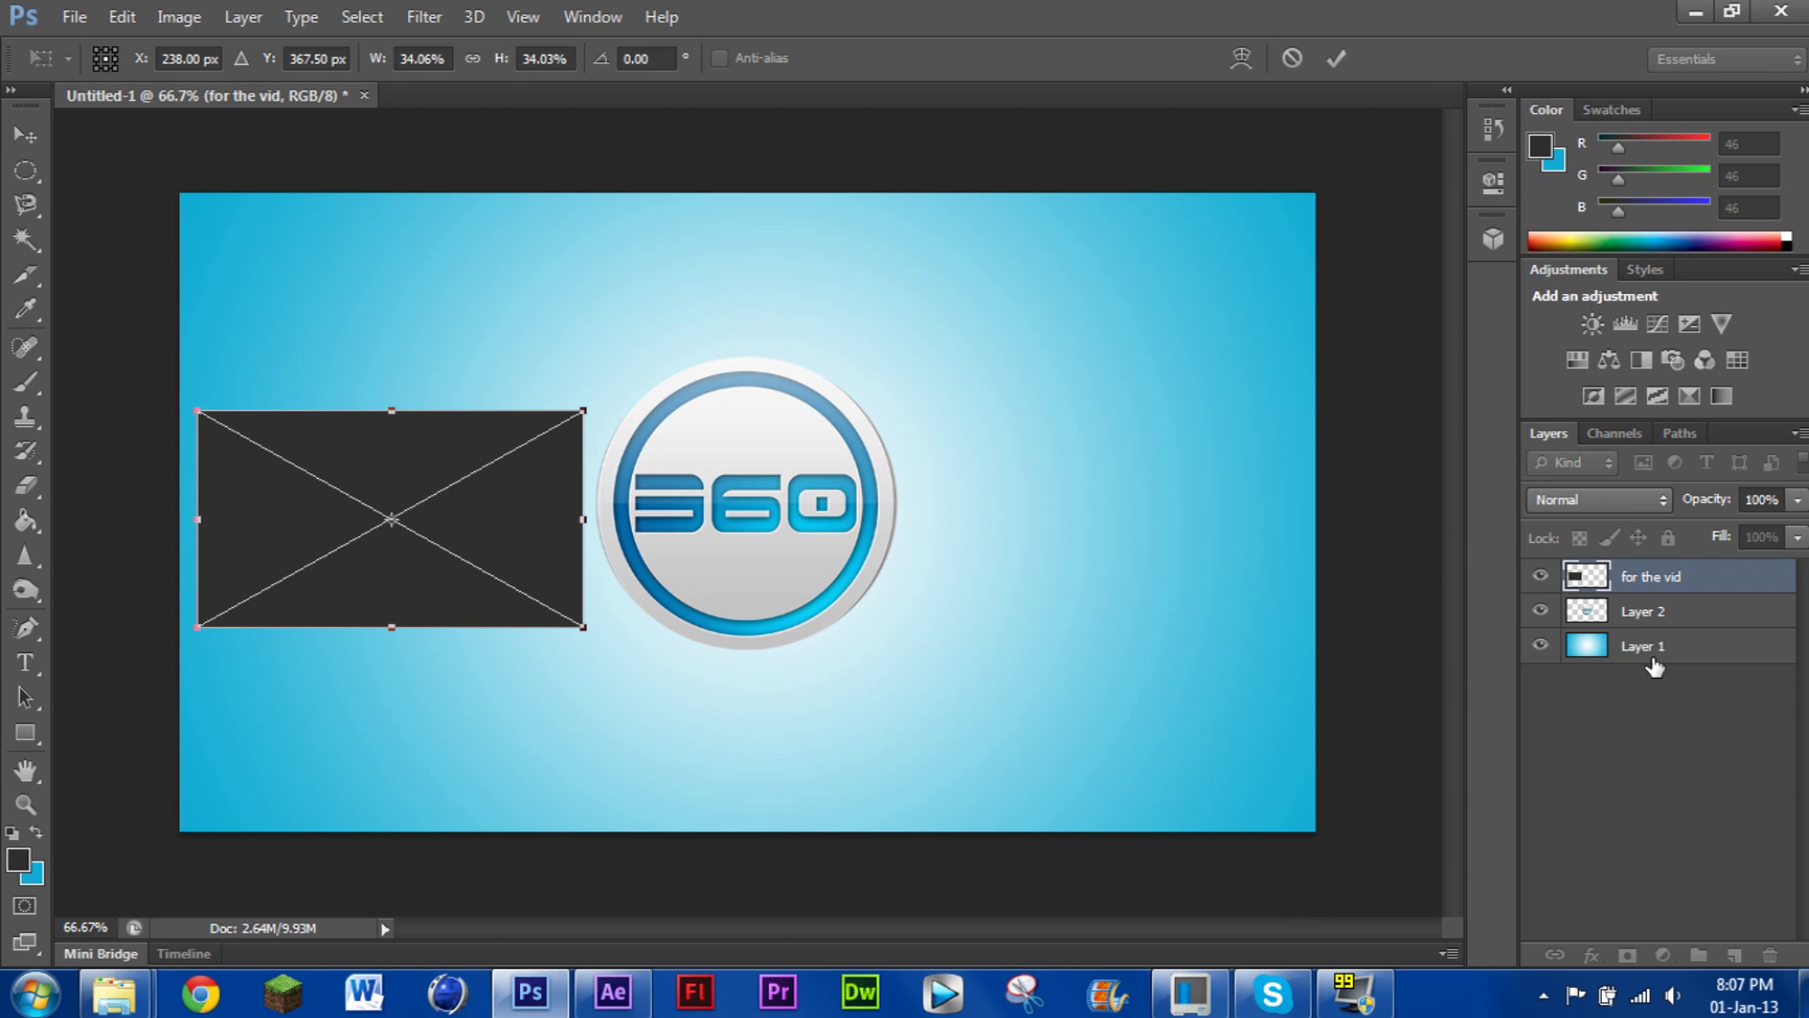
pyautogui.click(25, 135)
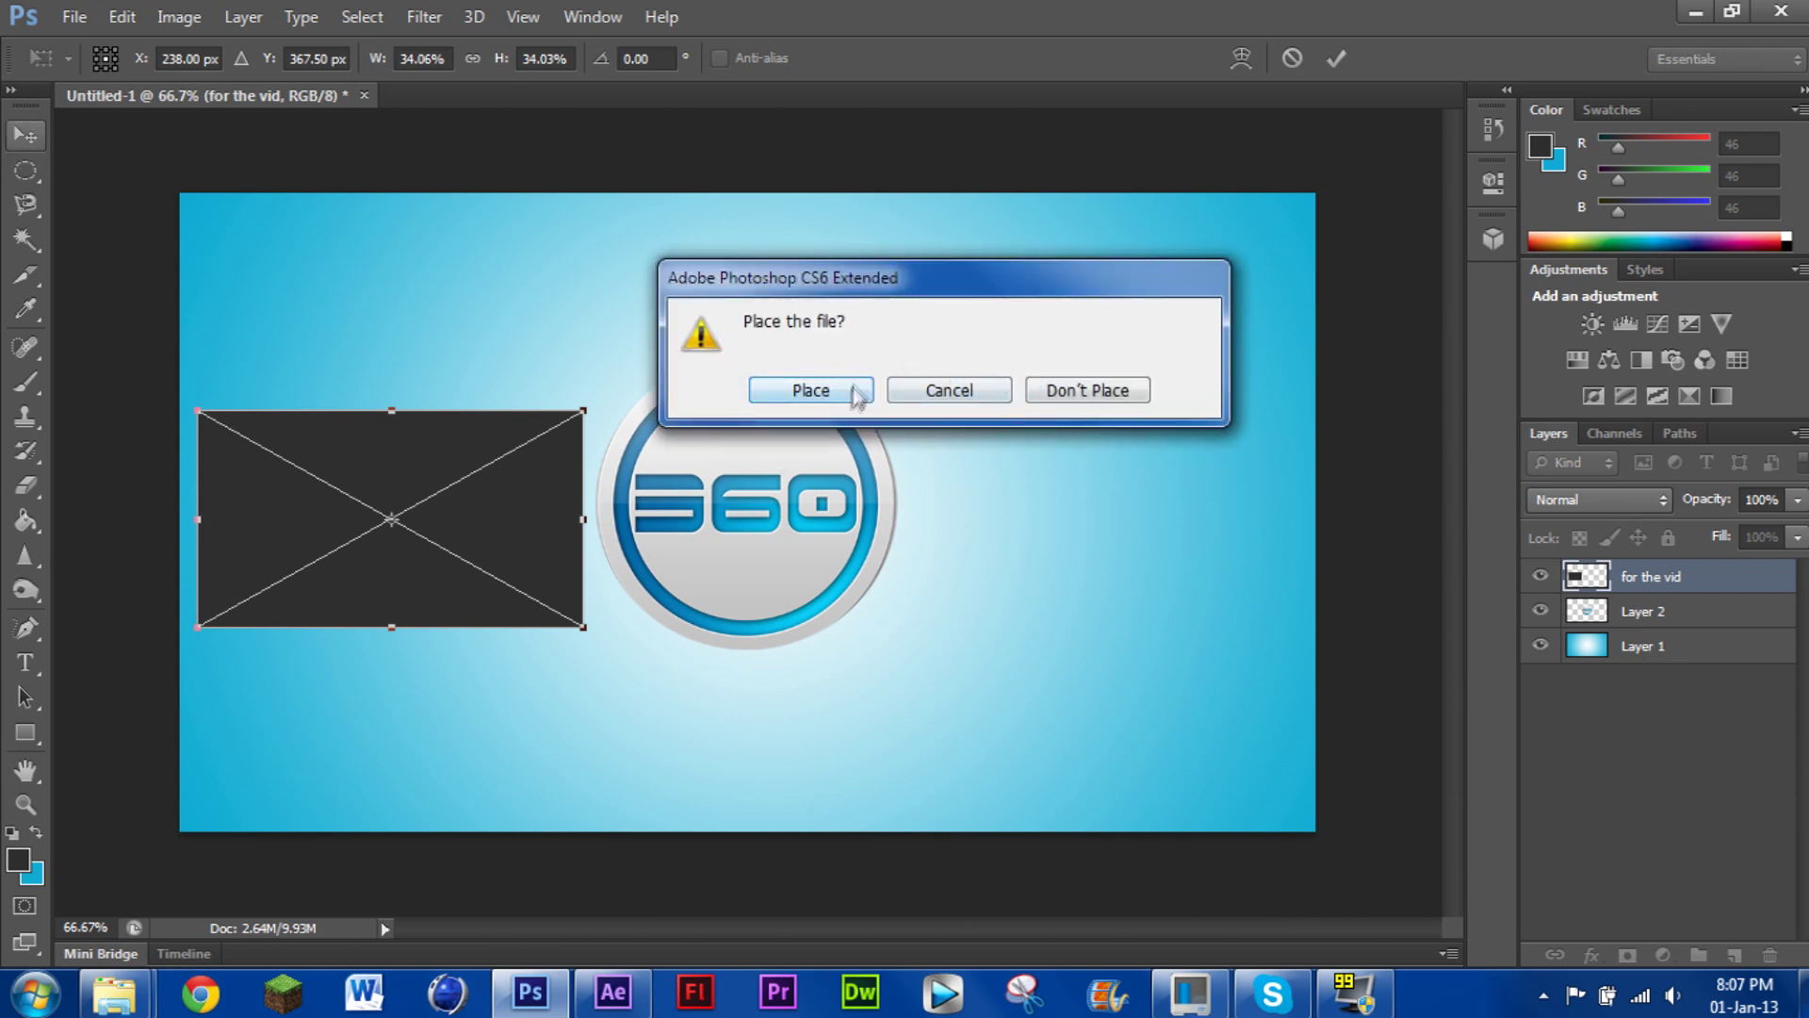
pyautogui.click(810, 390)
# Select the entire canvas and align the logo on Layer 2 to its vertical centre
pyautogui.click(1655, 645)
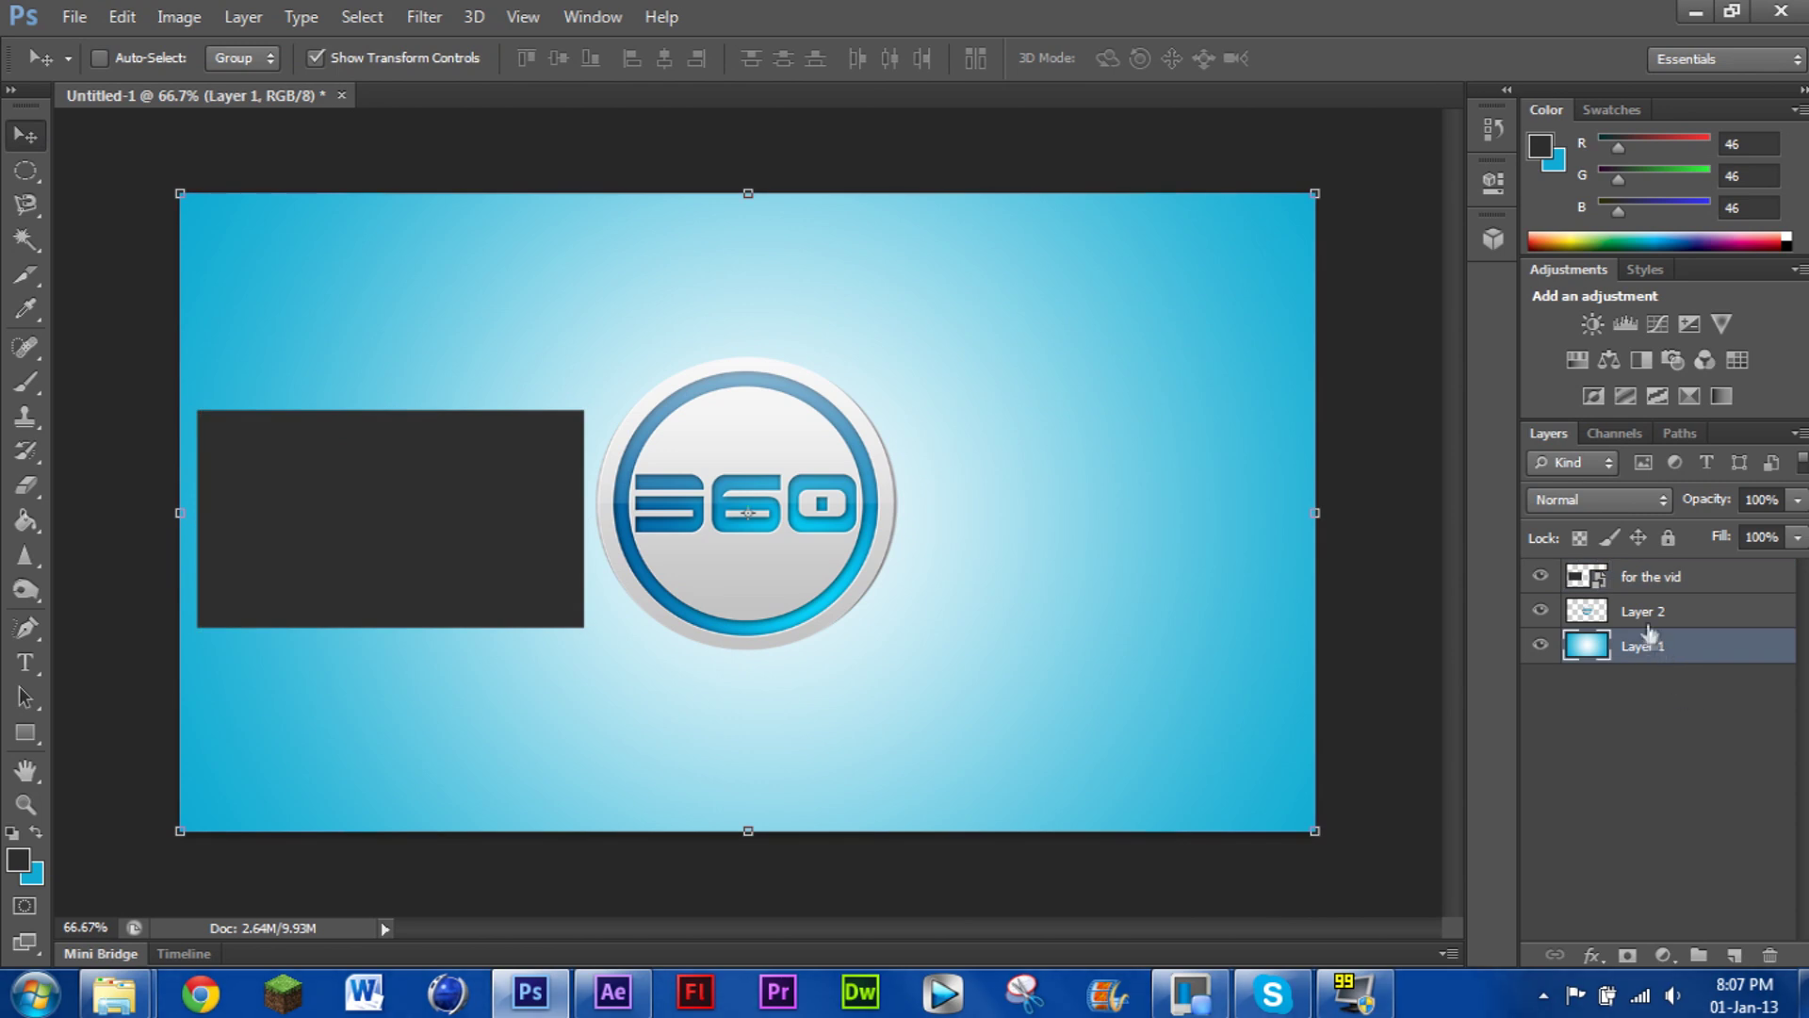
pyautogui.hotkey('ctrl', 'a')
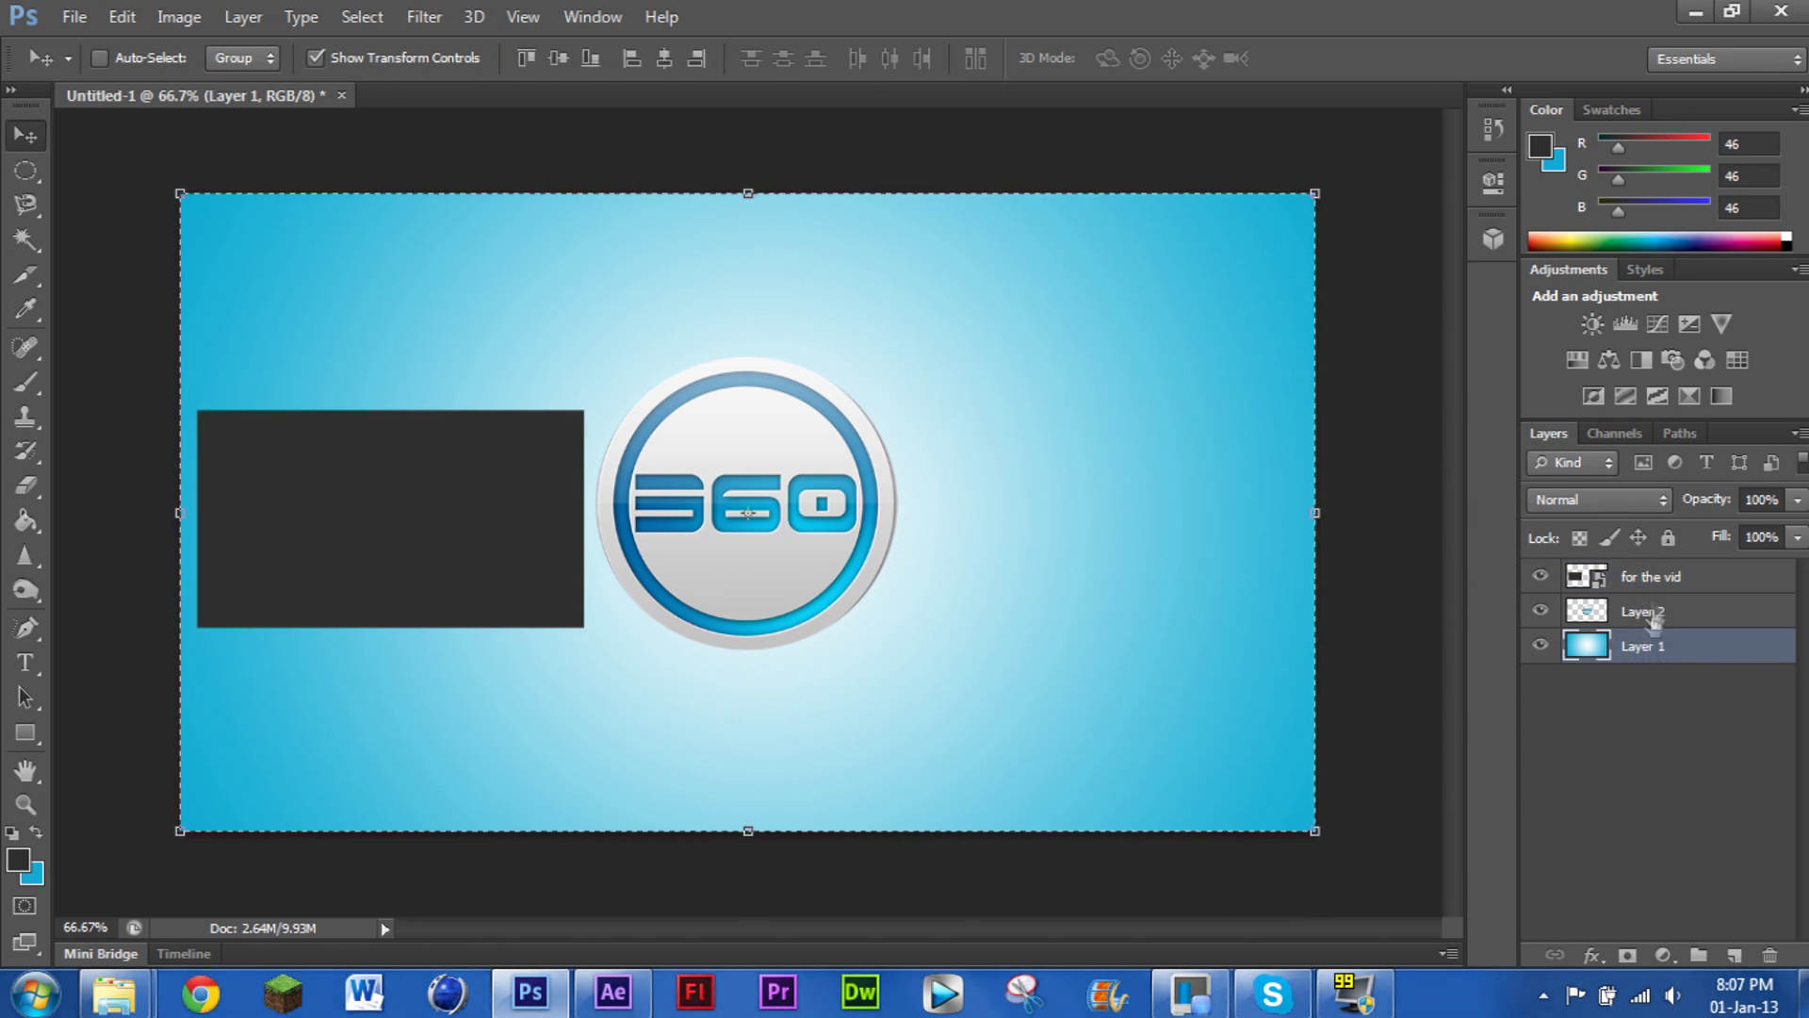
pyautogui.click(1652, 618)
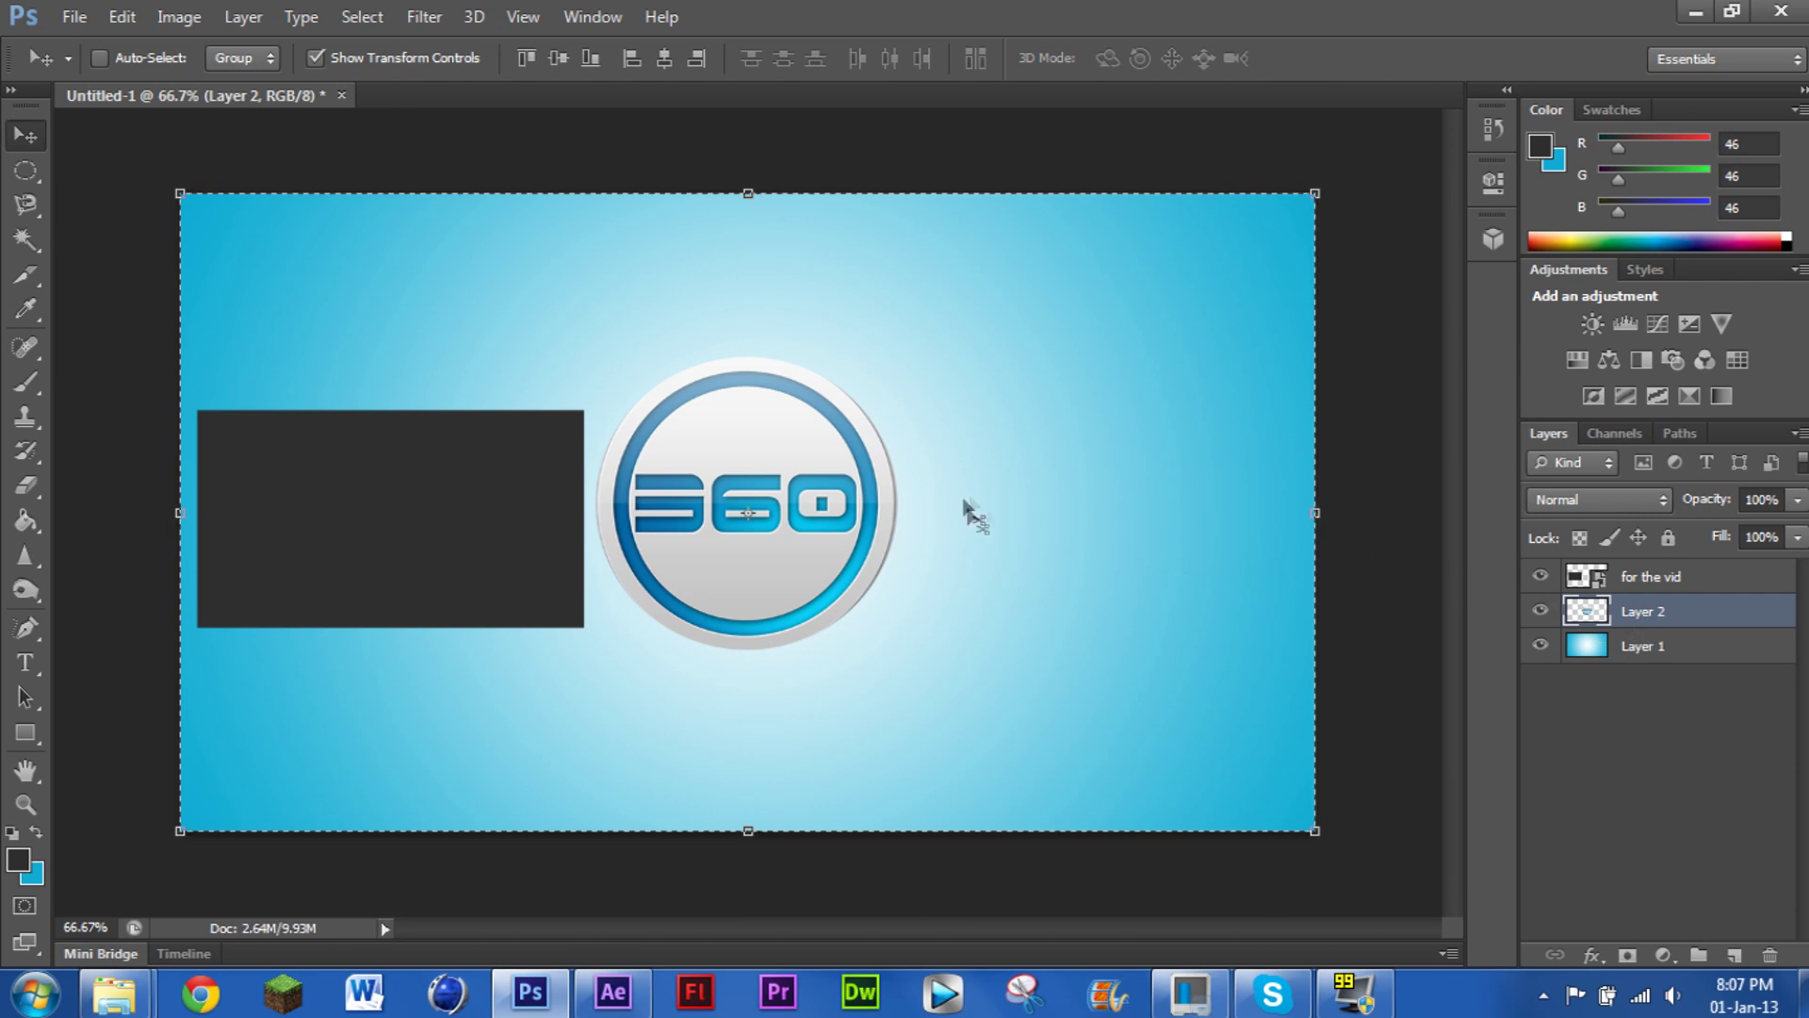
pyautogui.click(559, 69)
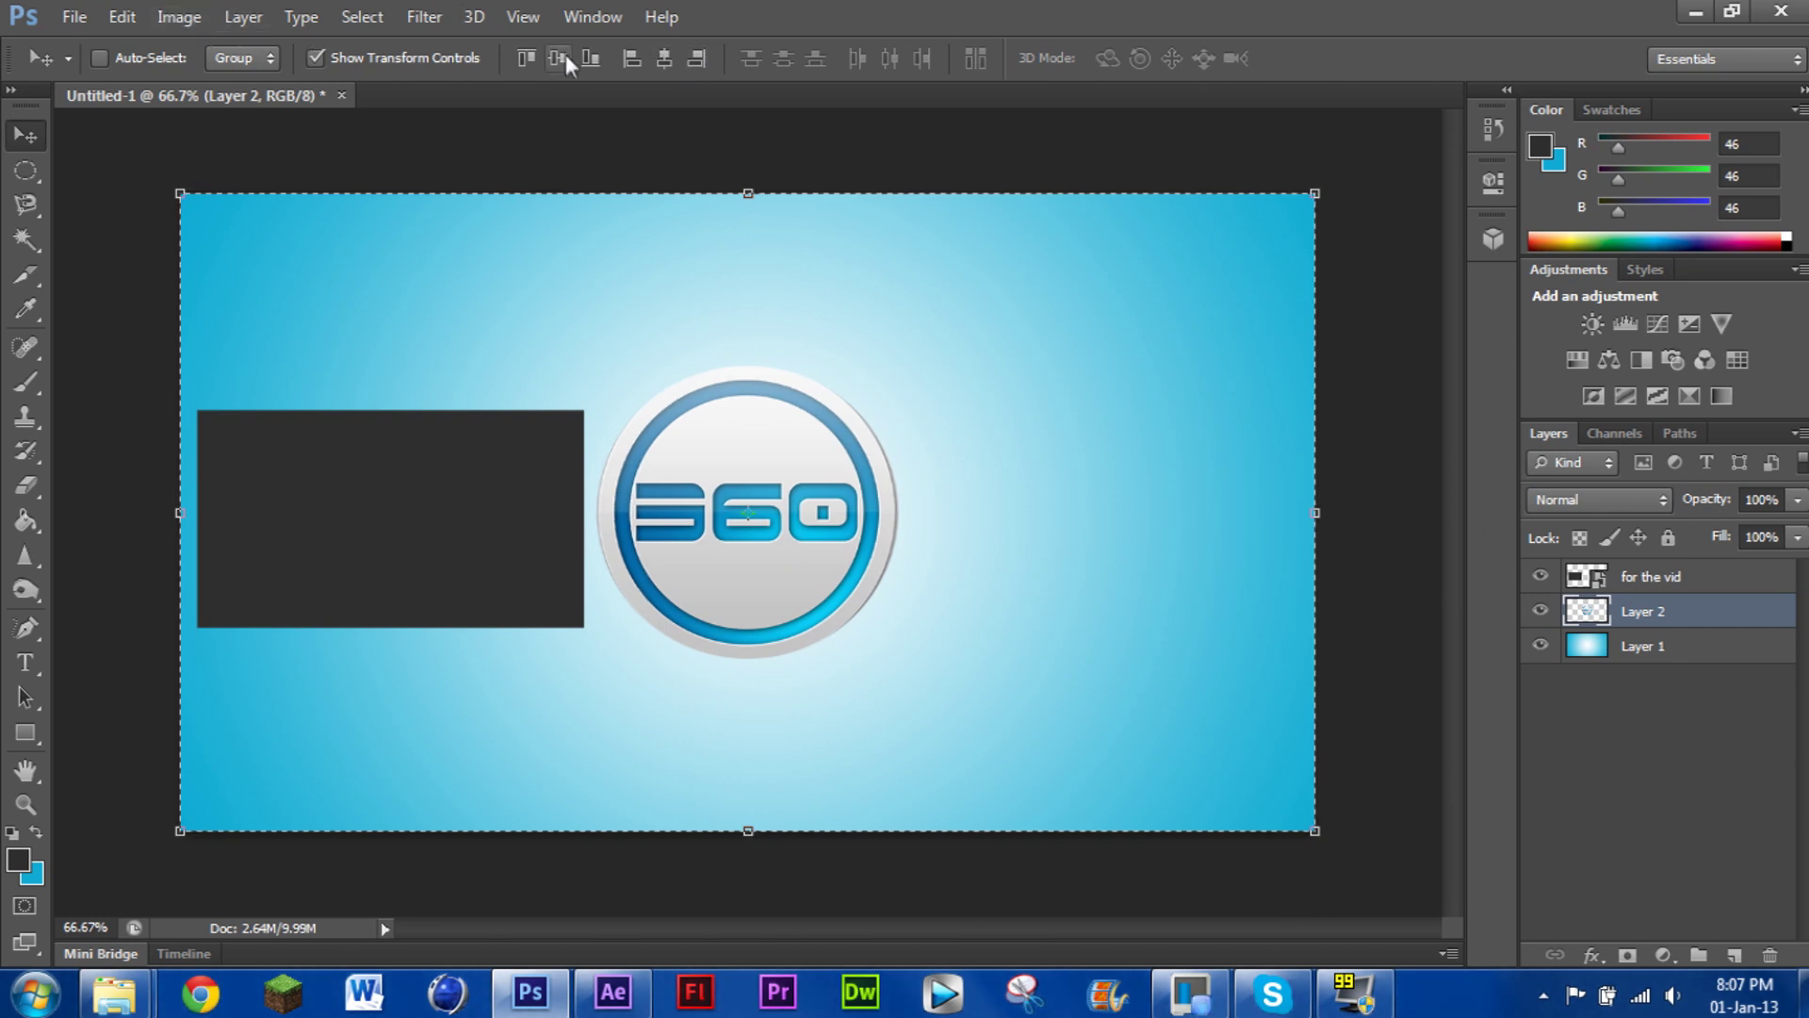
pyautogui.click(232, 19)
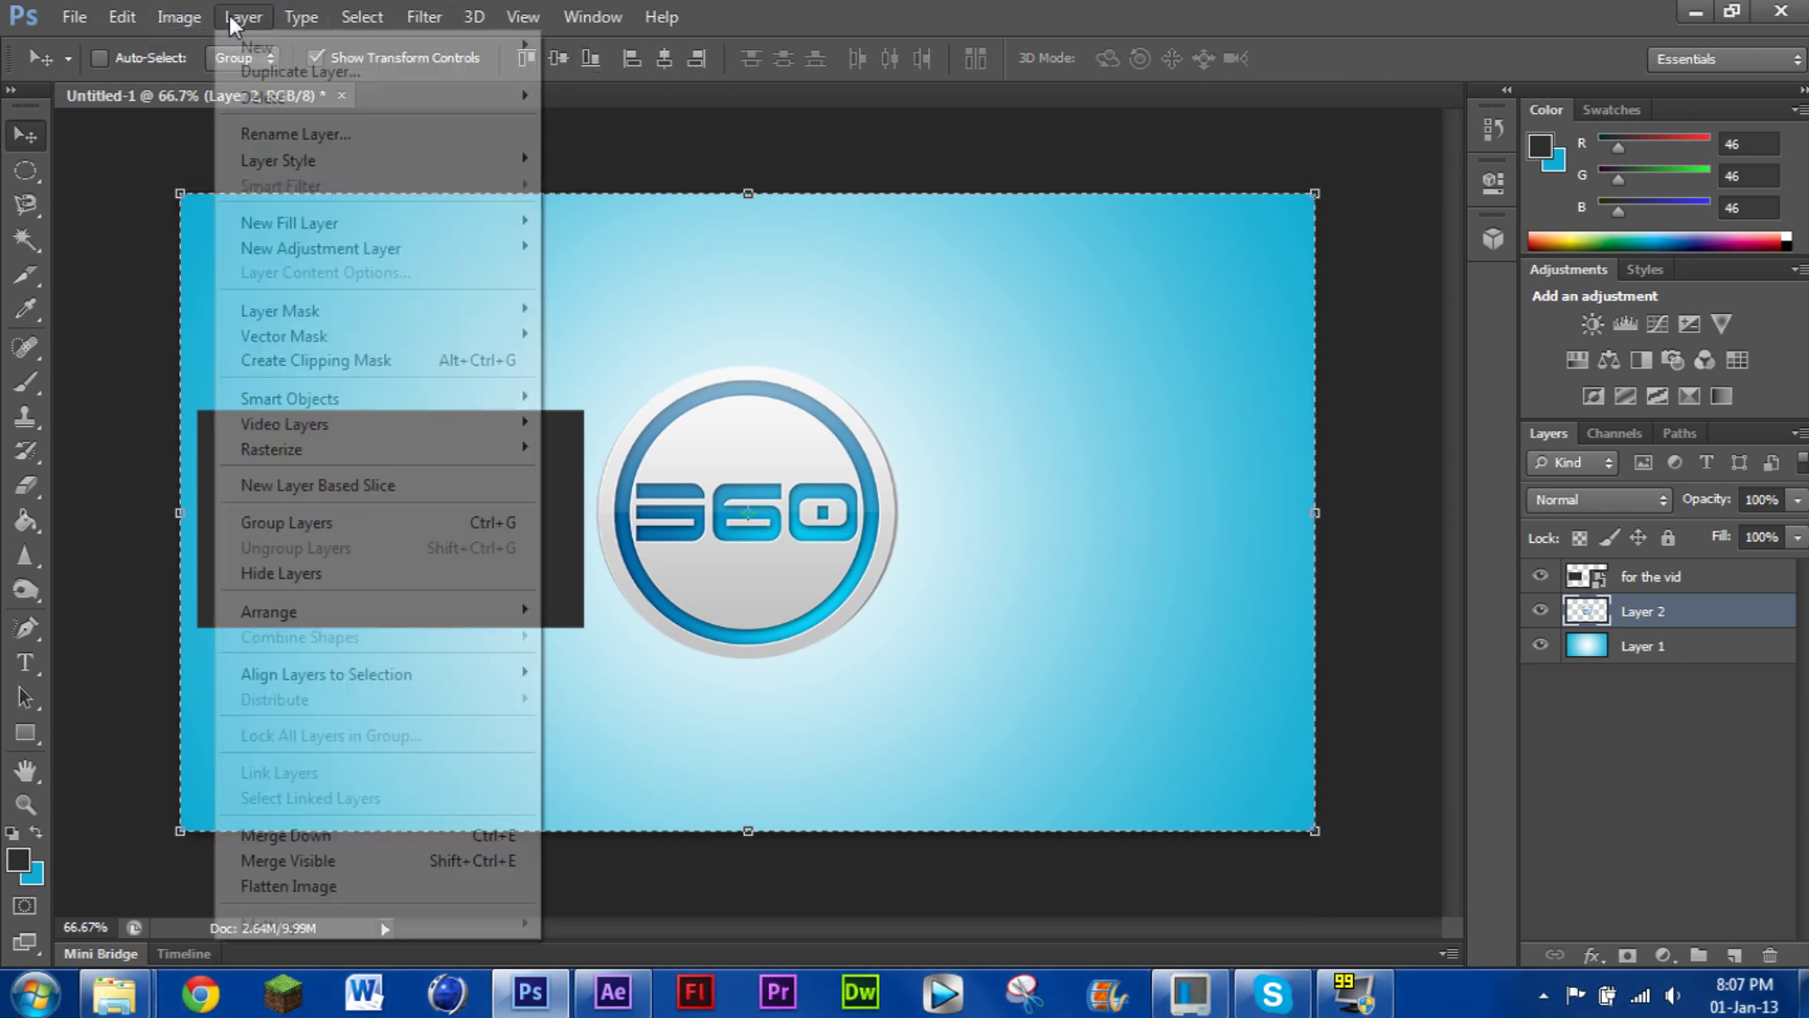
pyautogui.moveTo(308, 675)
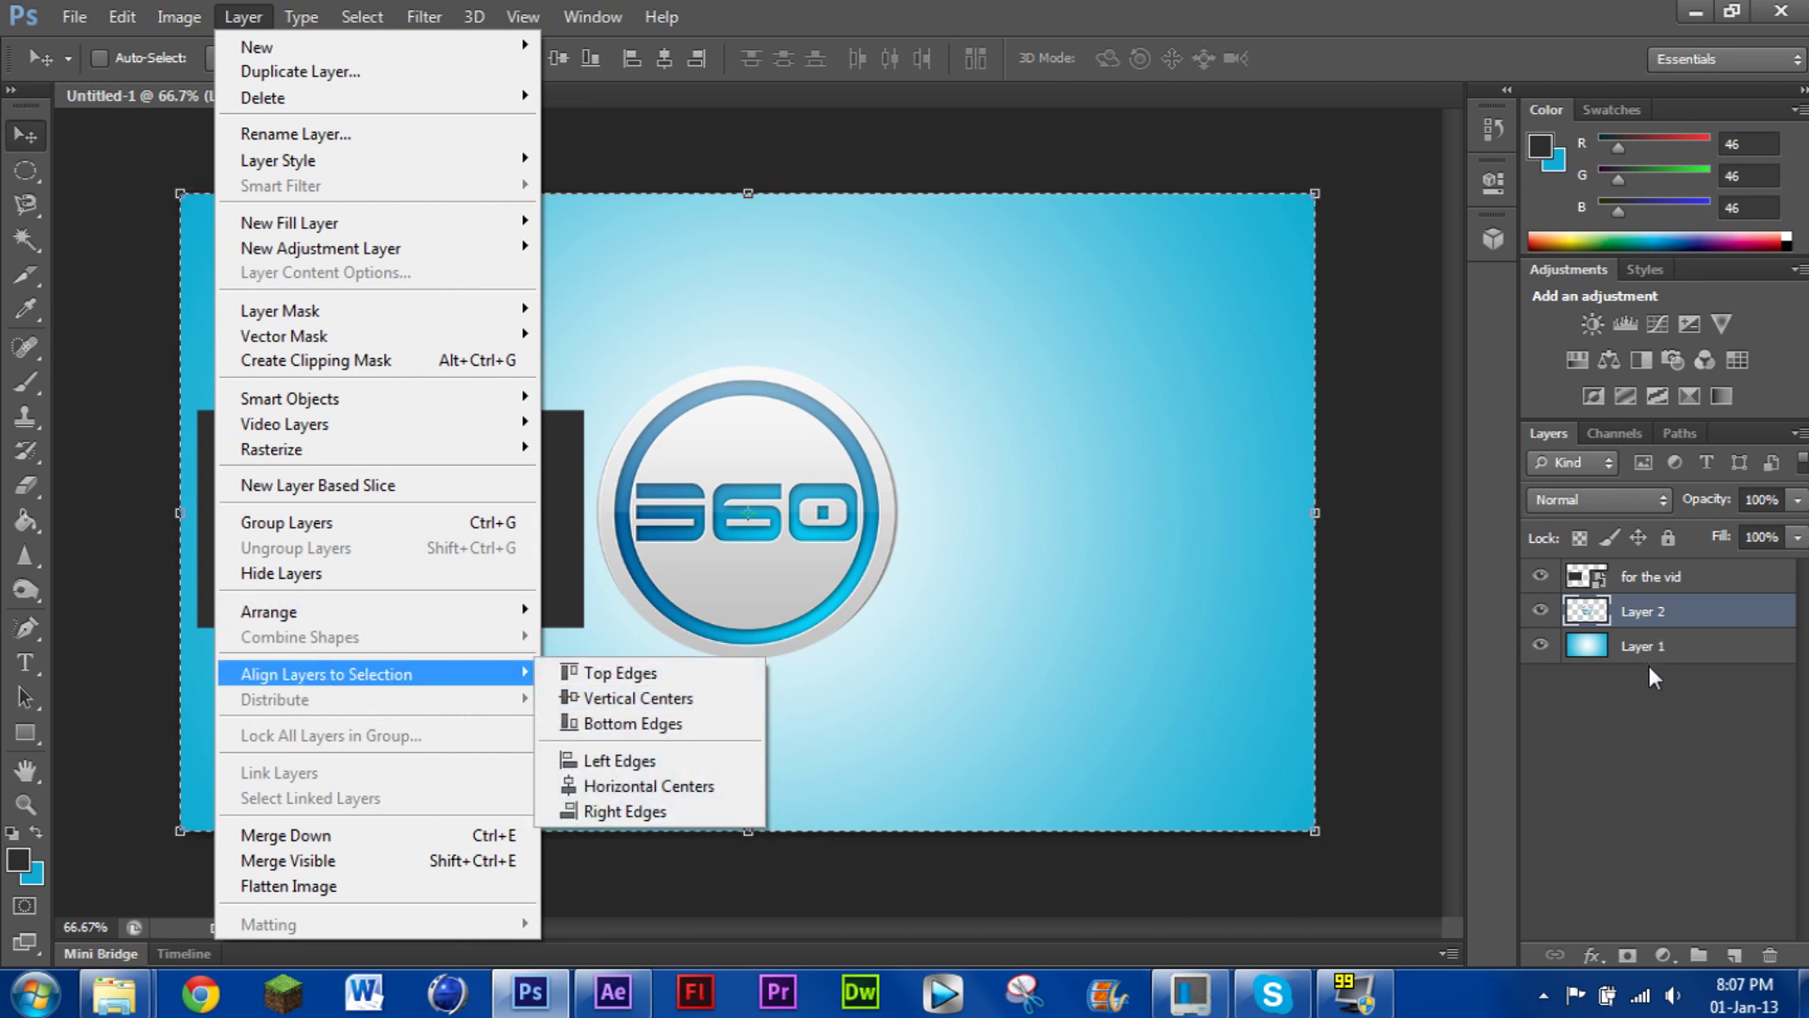
pyautogui.click(1655, 775)
pyautogui.click(1655, 775)
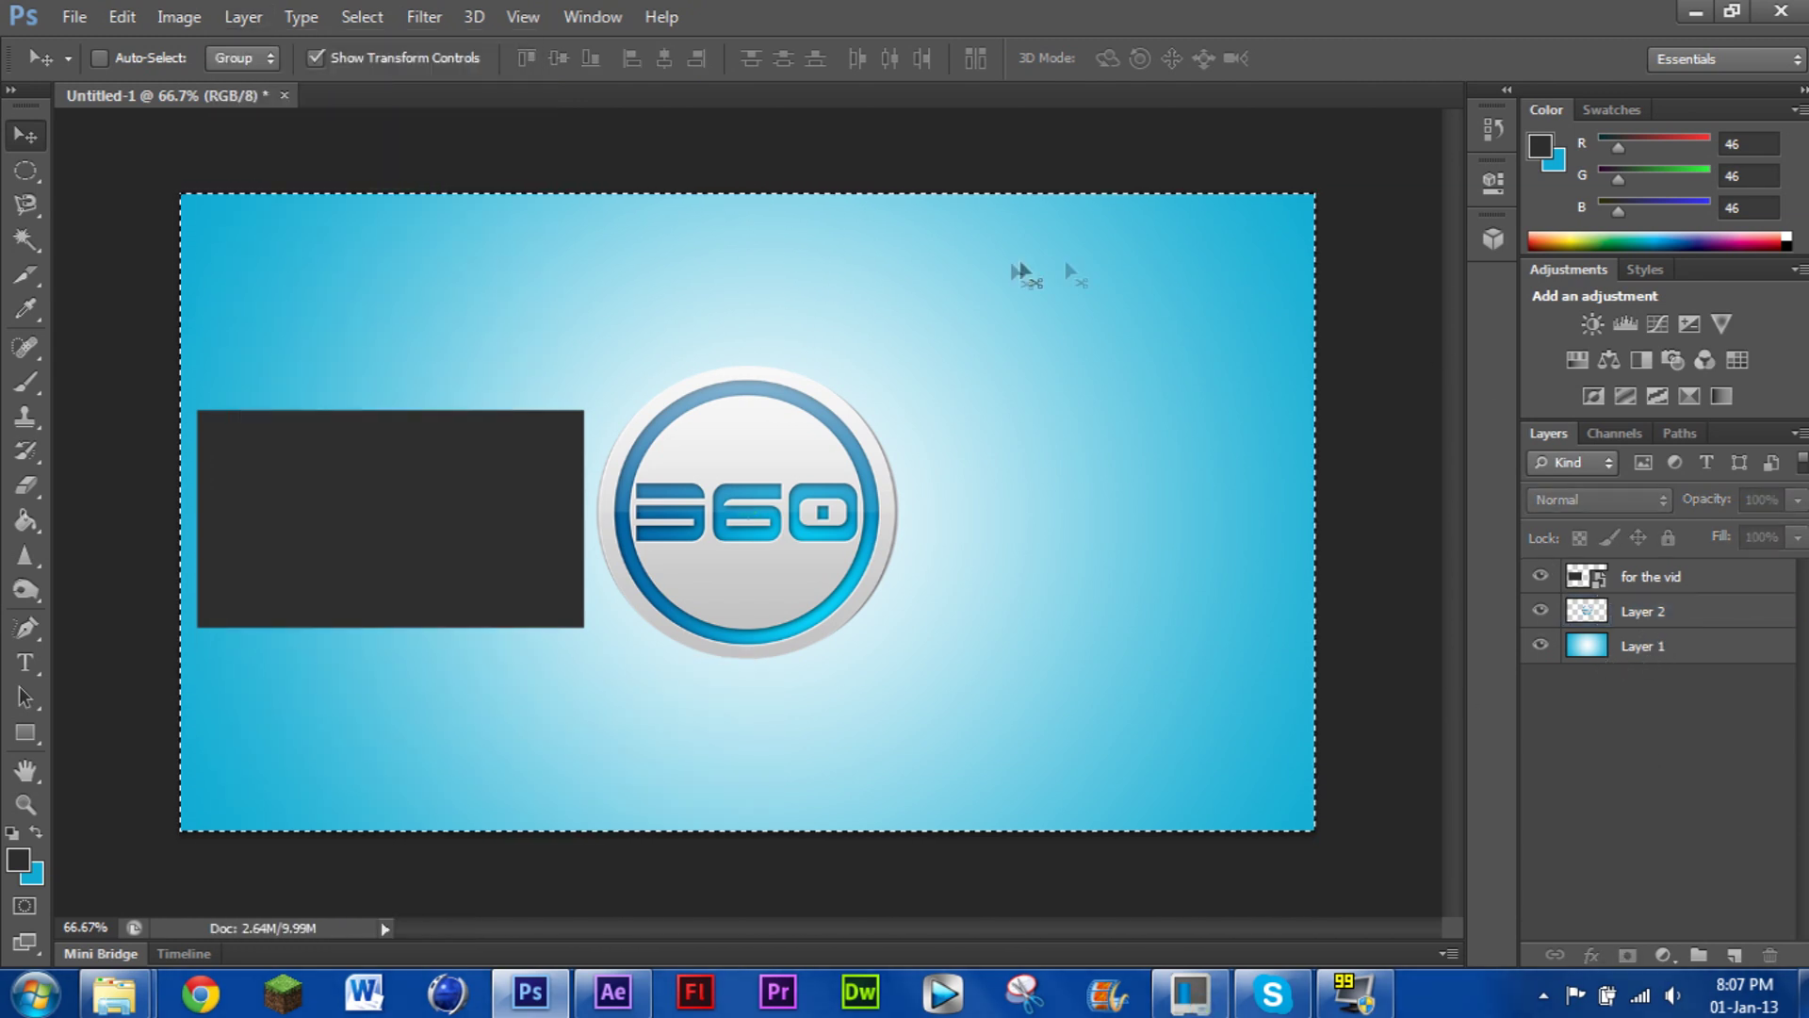
# Align the "for the vid" layer to the vertical centre of the canvas selection and remove the selection
pyautogui.click(1659, 577)
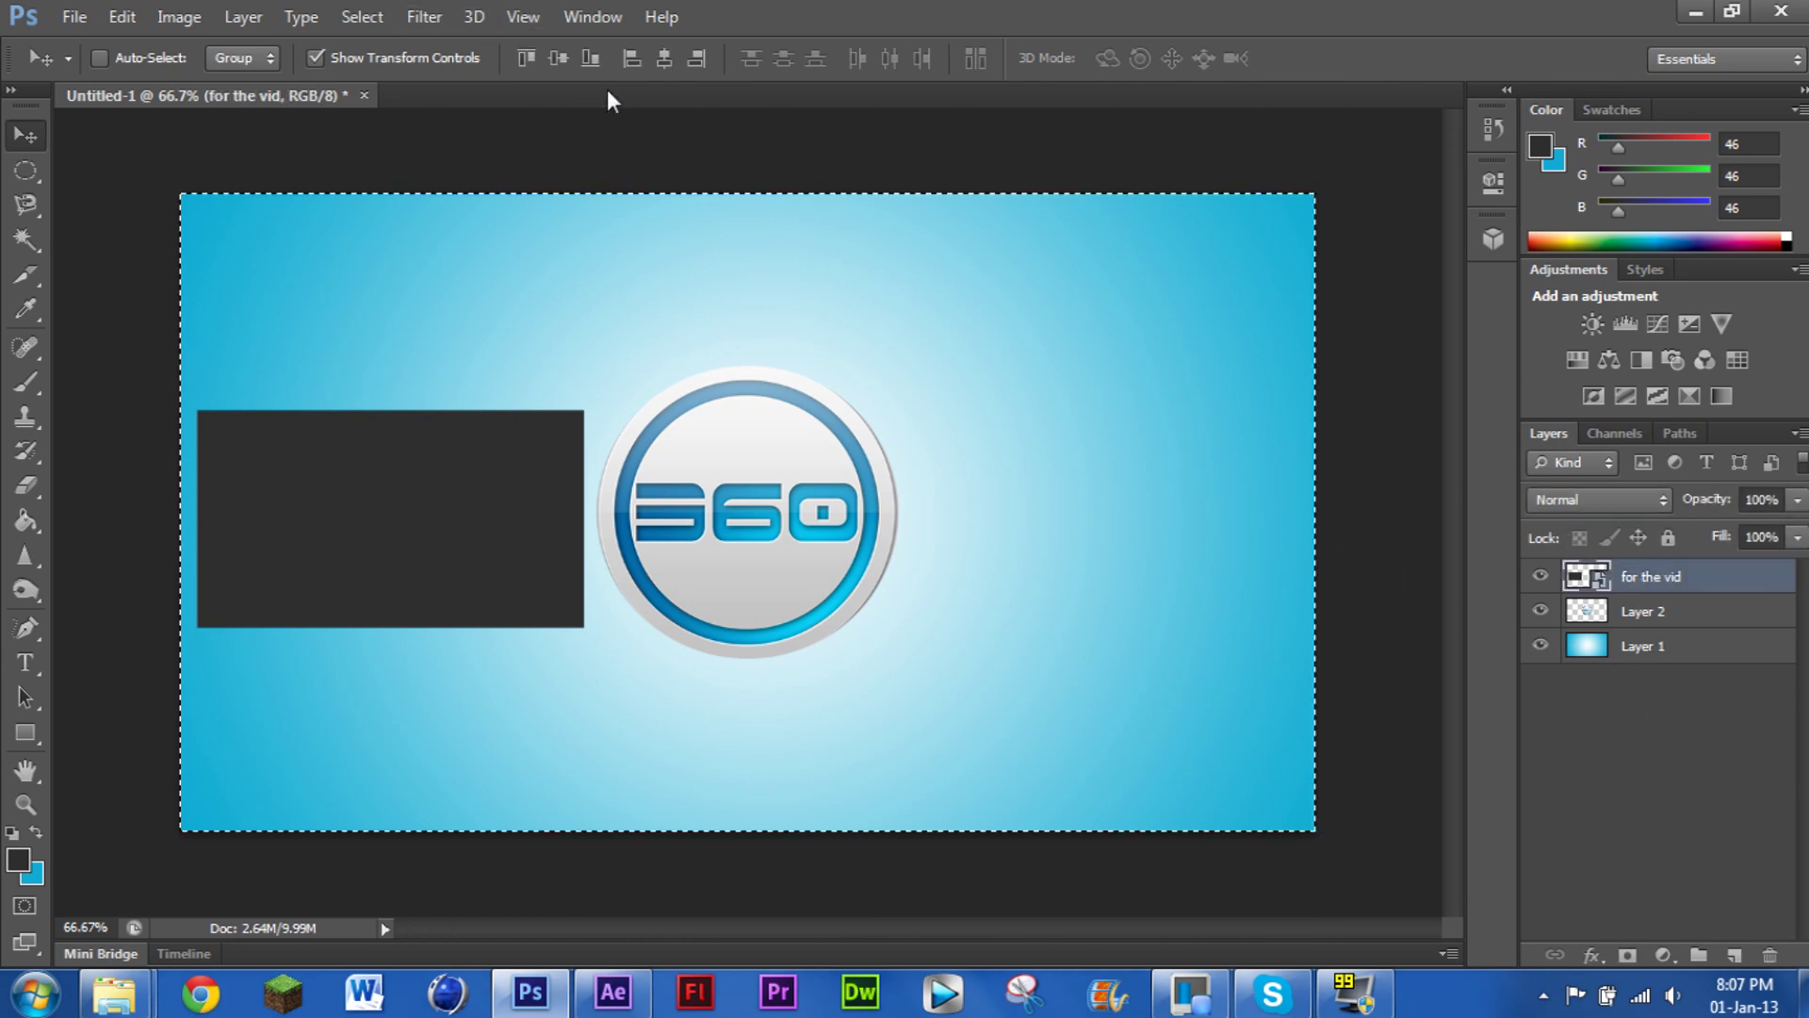
pyautogui.click(559, 59)
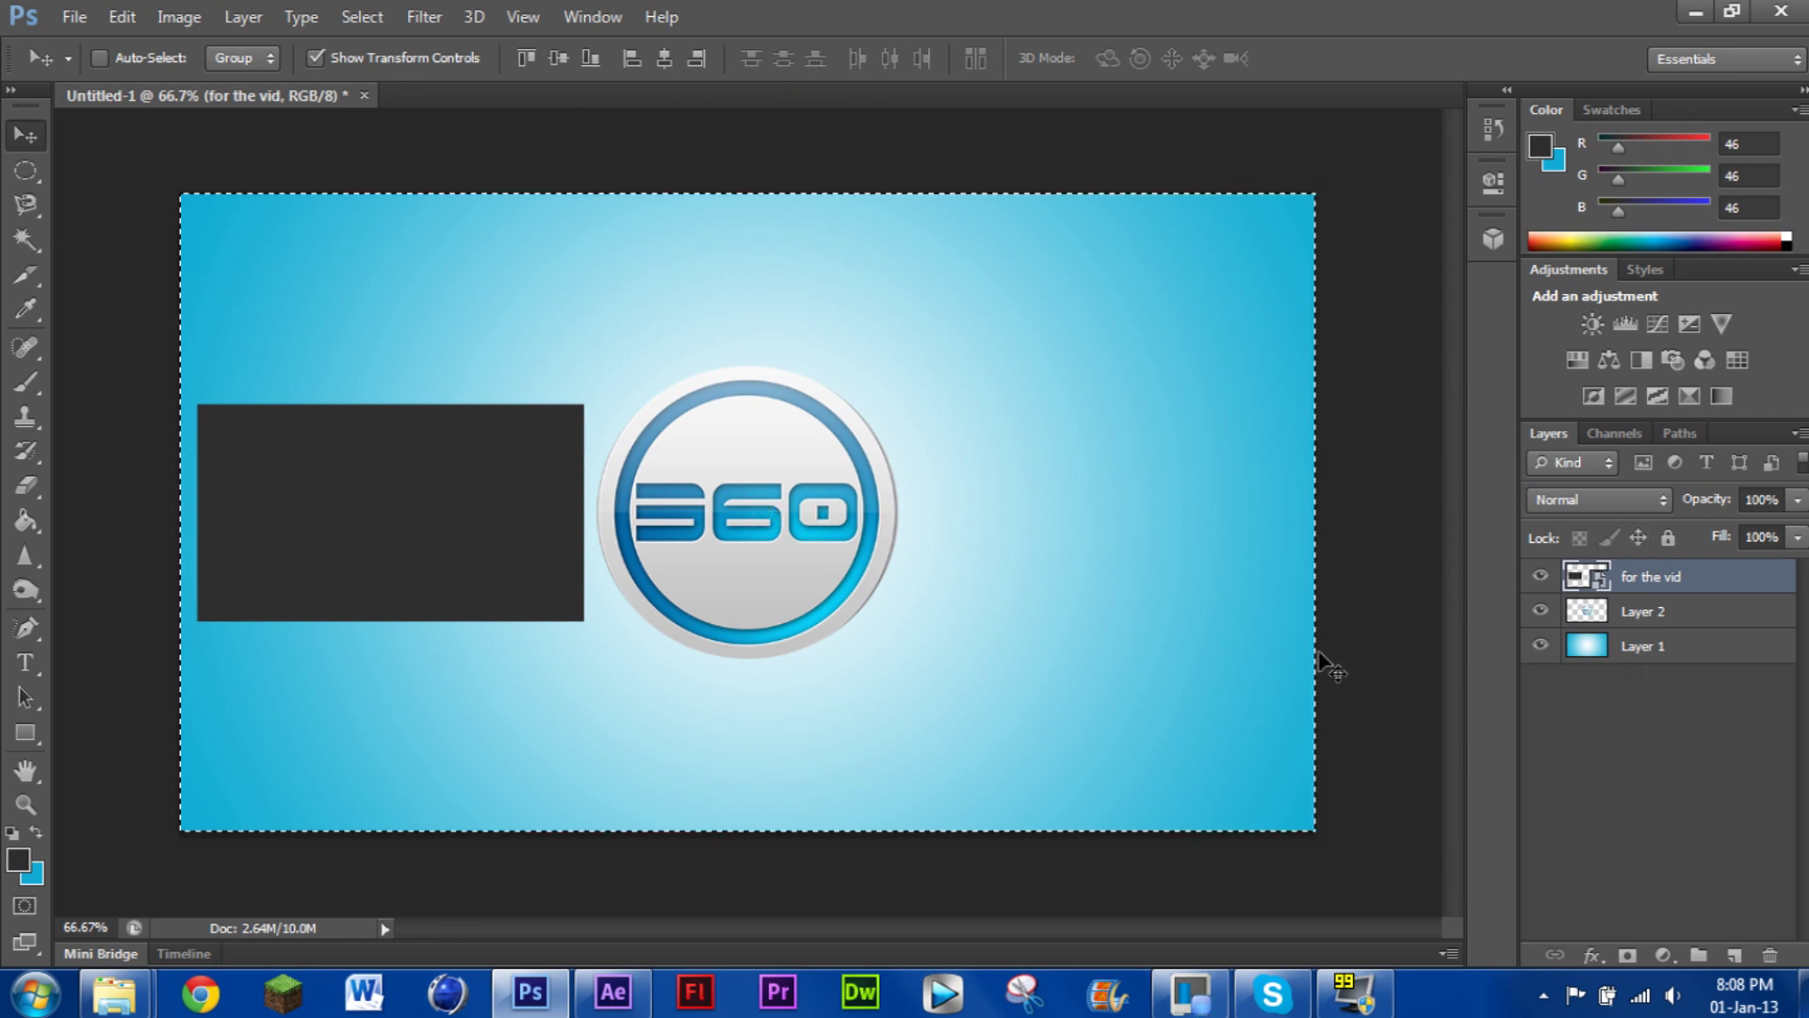
pyautogui.hotkey('ctrl', 'd')
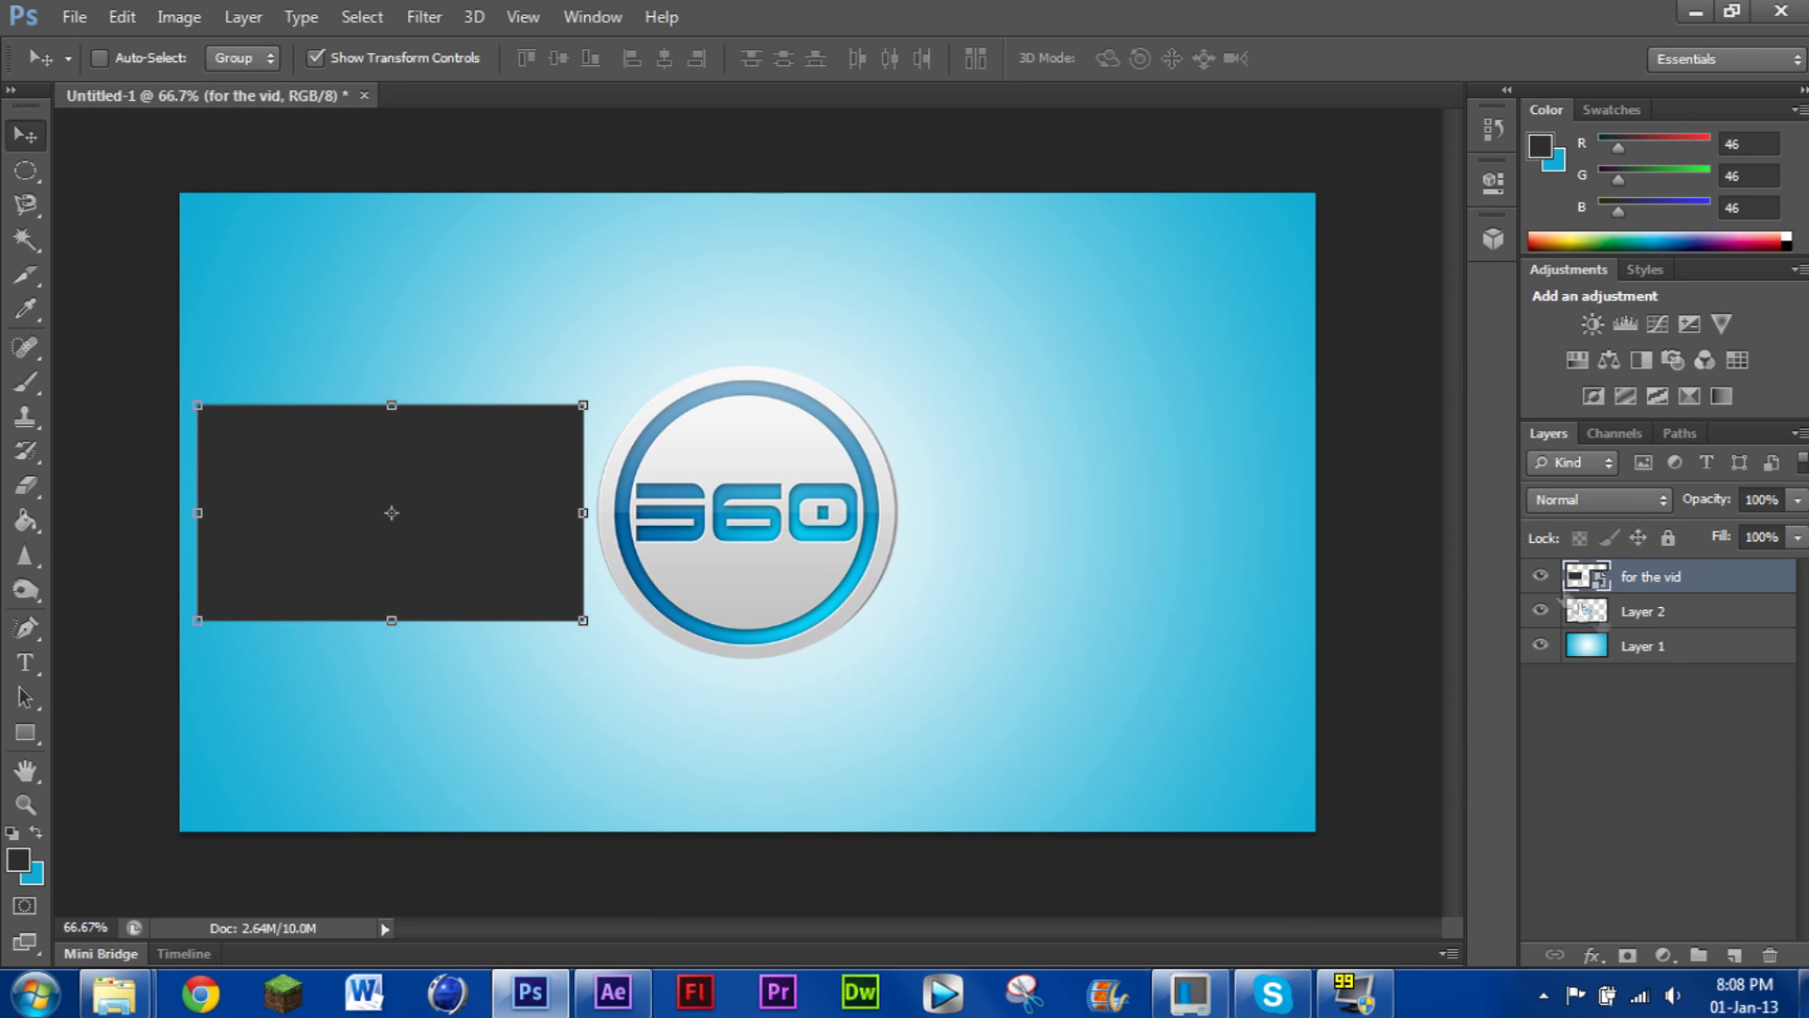
# Rasterize the "for the vid" layer and give it a drop shadow with a size of 18 px
pyautogui.rightClick(1646, 597)
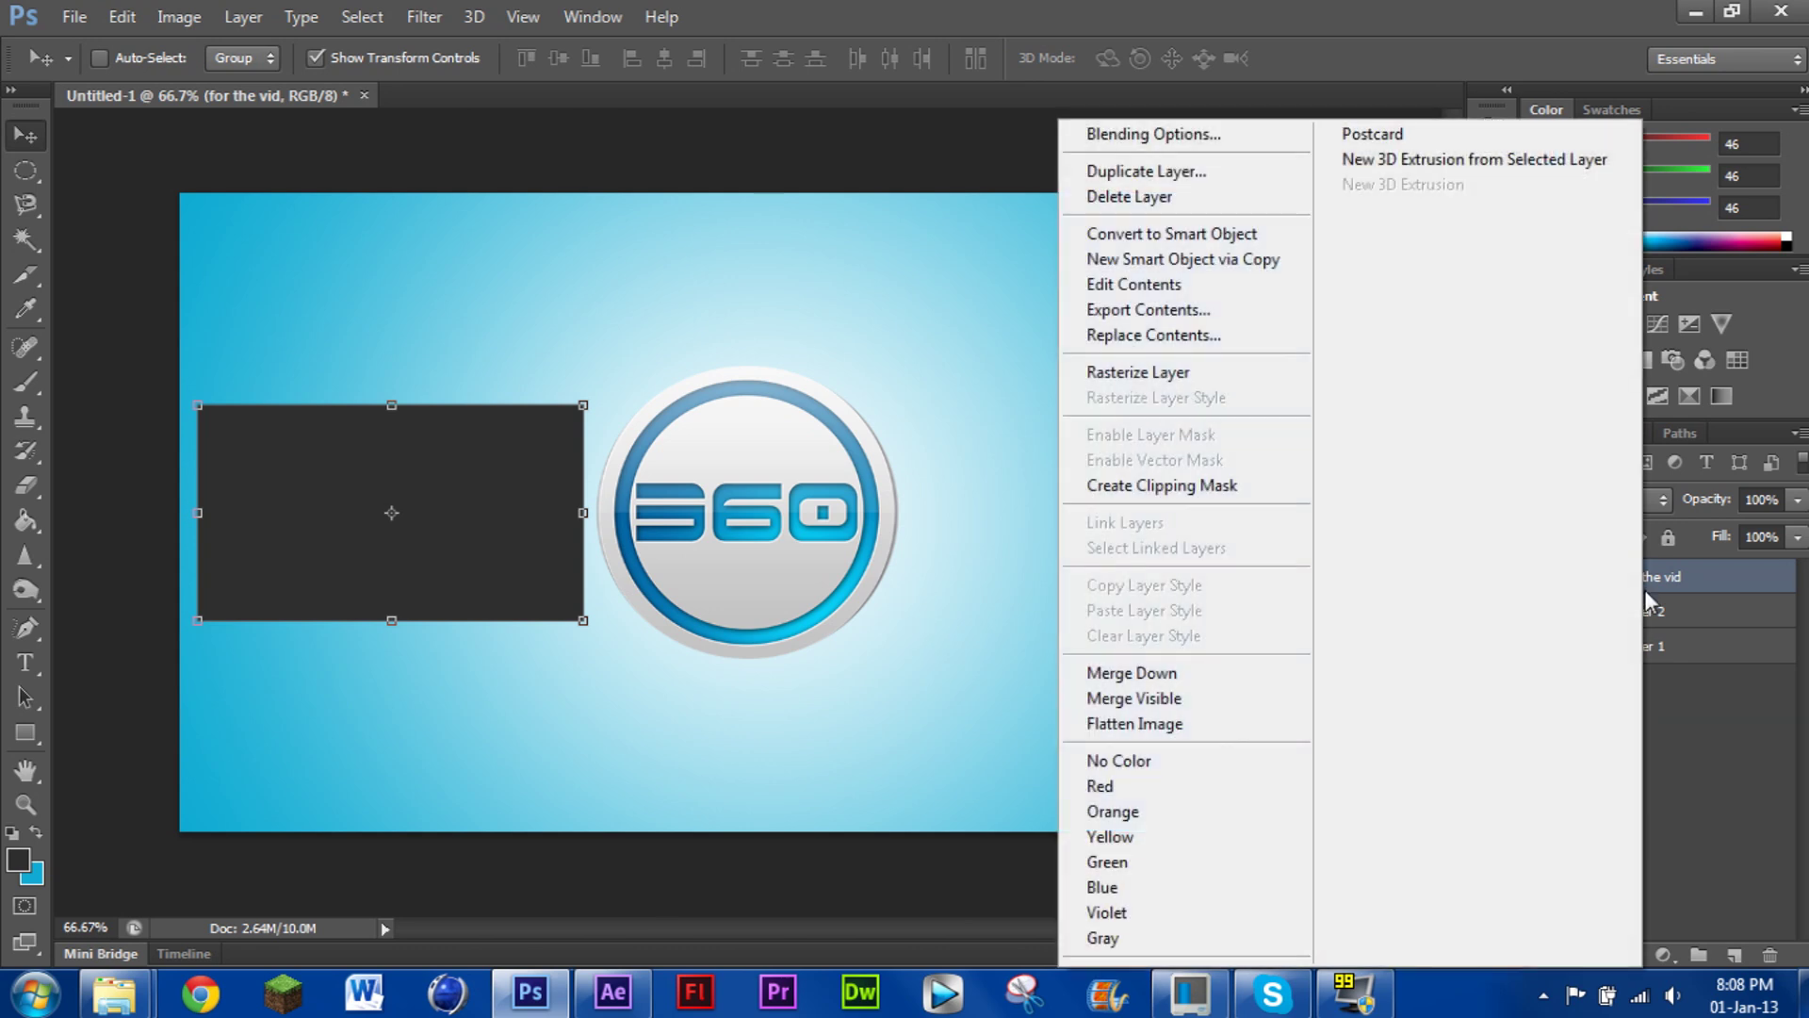
pyautogui.click(1168, 373)
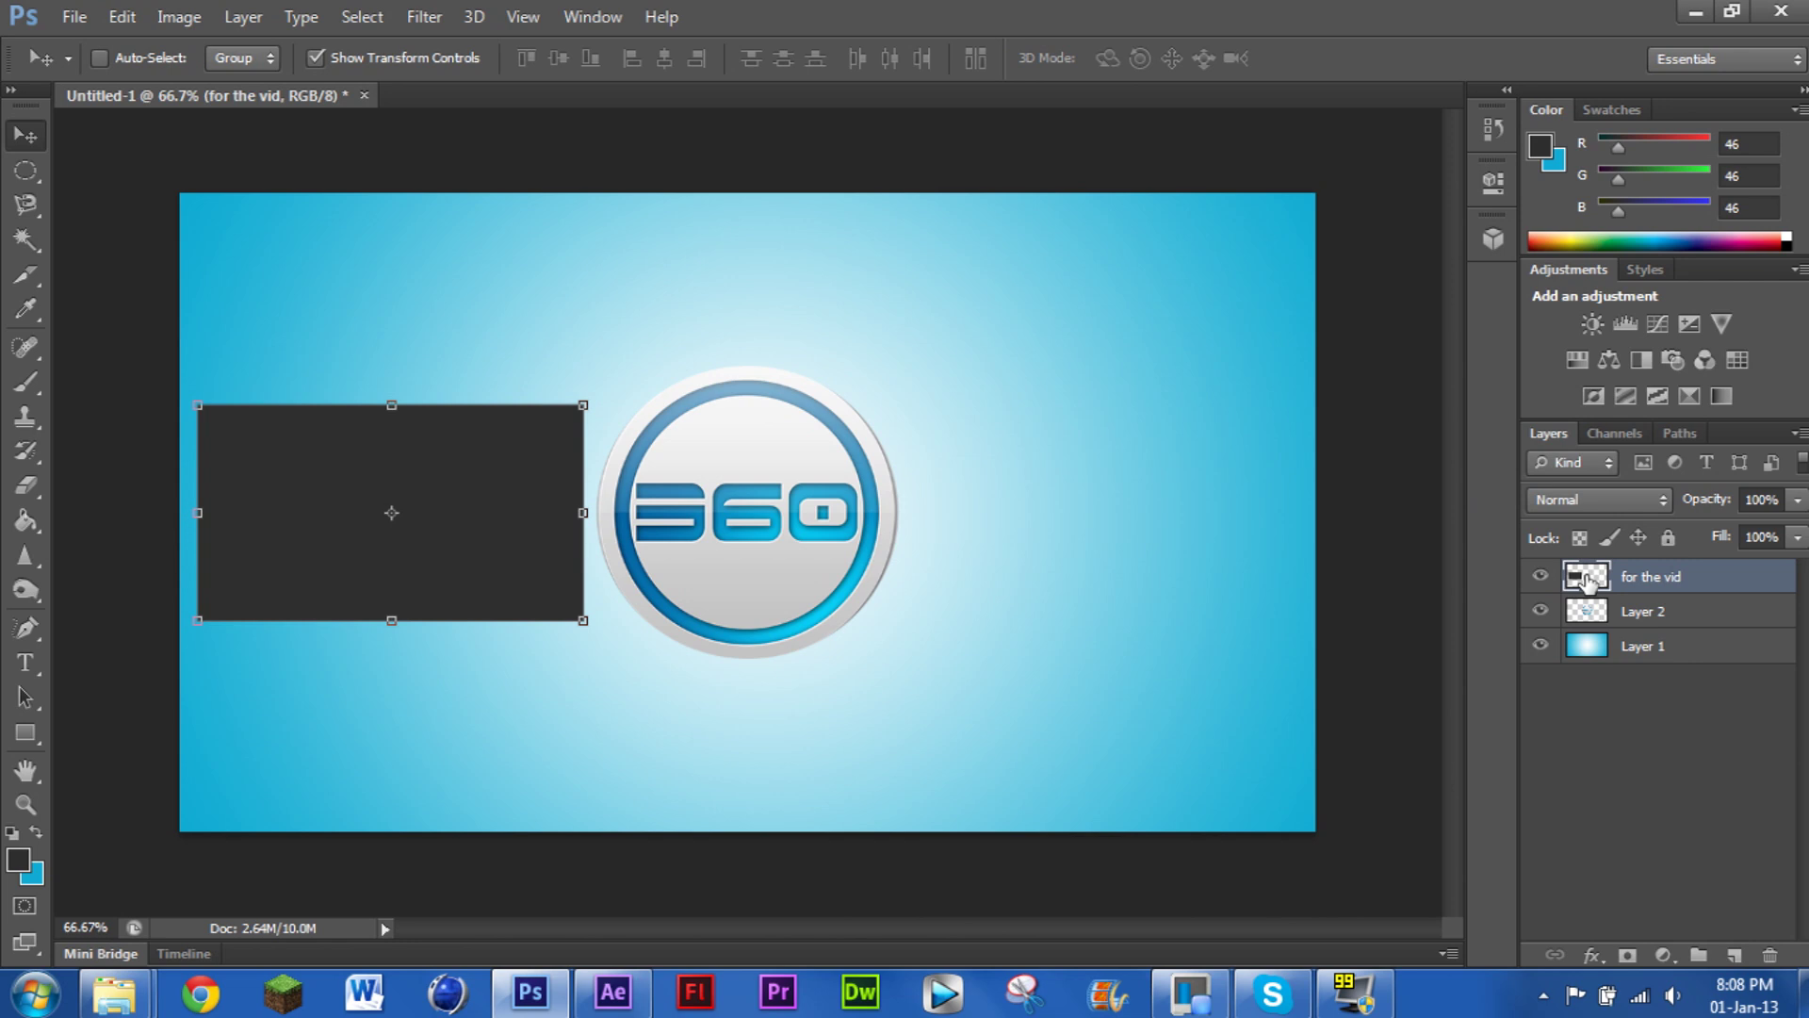
pyautogui.doubleClick(1588, 581)
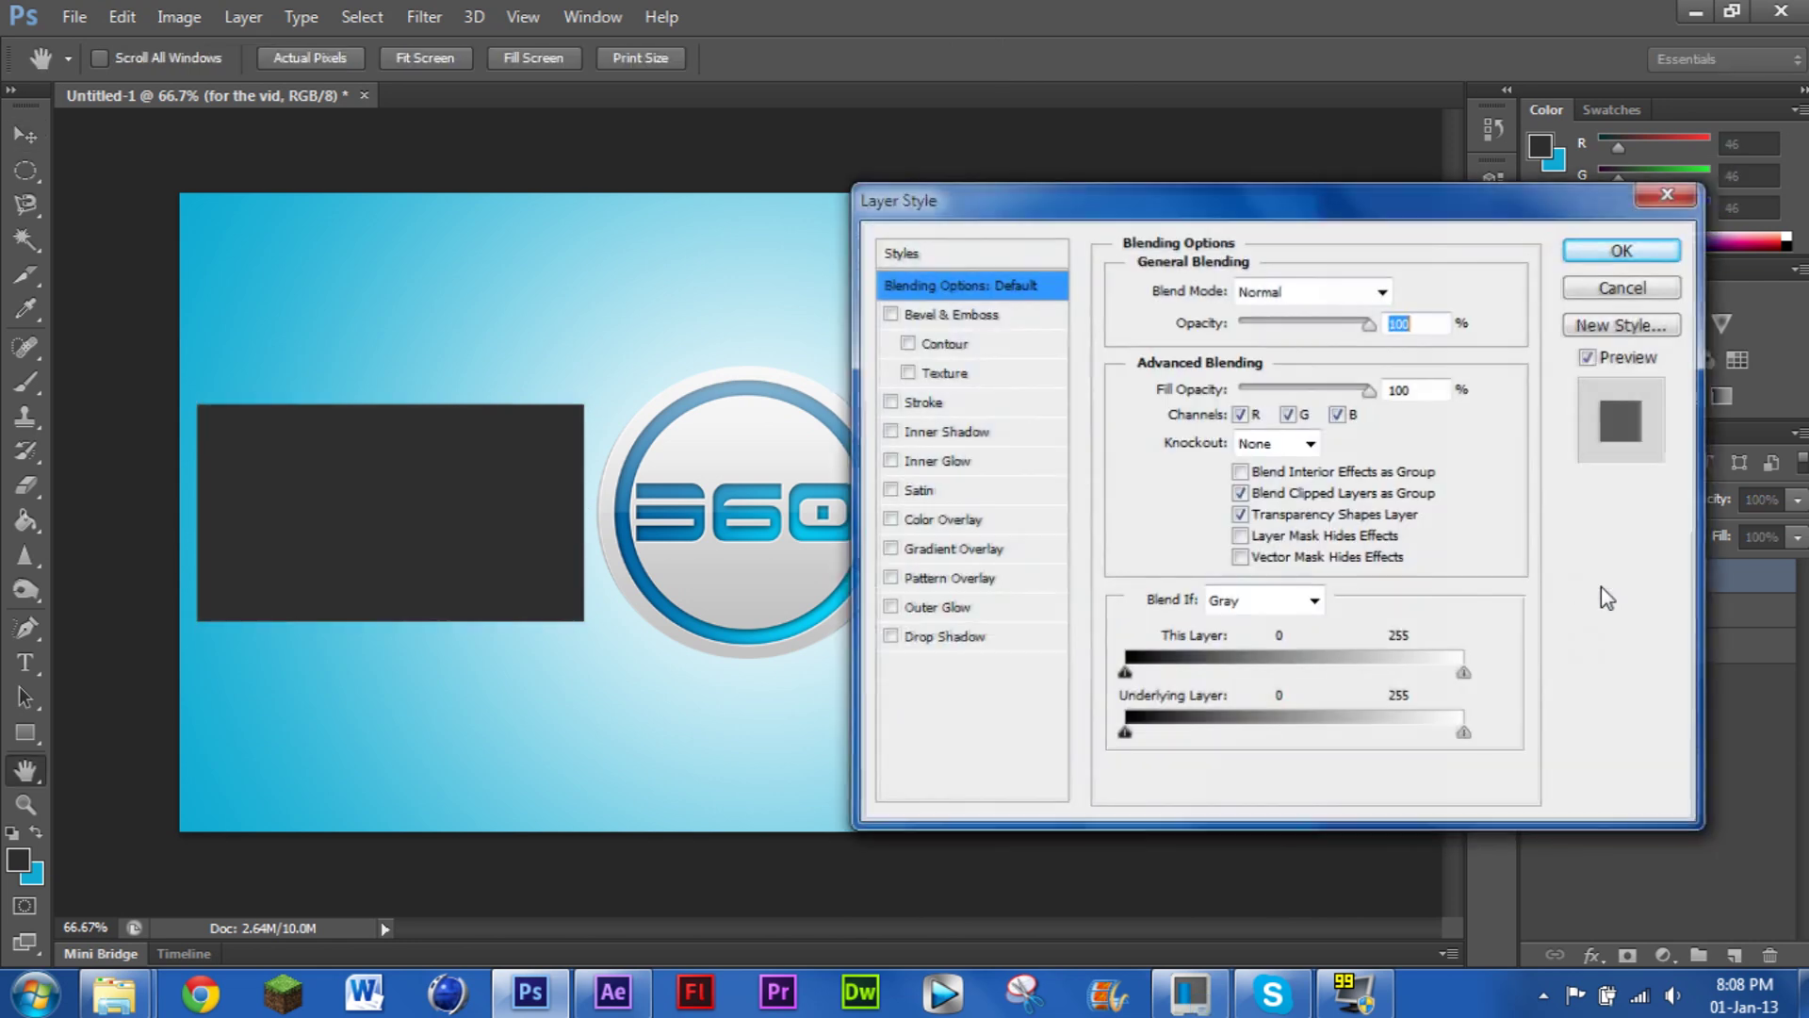
pyautogui.click(891, 637)
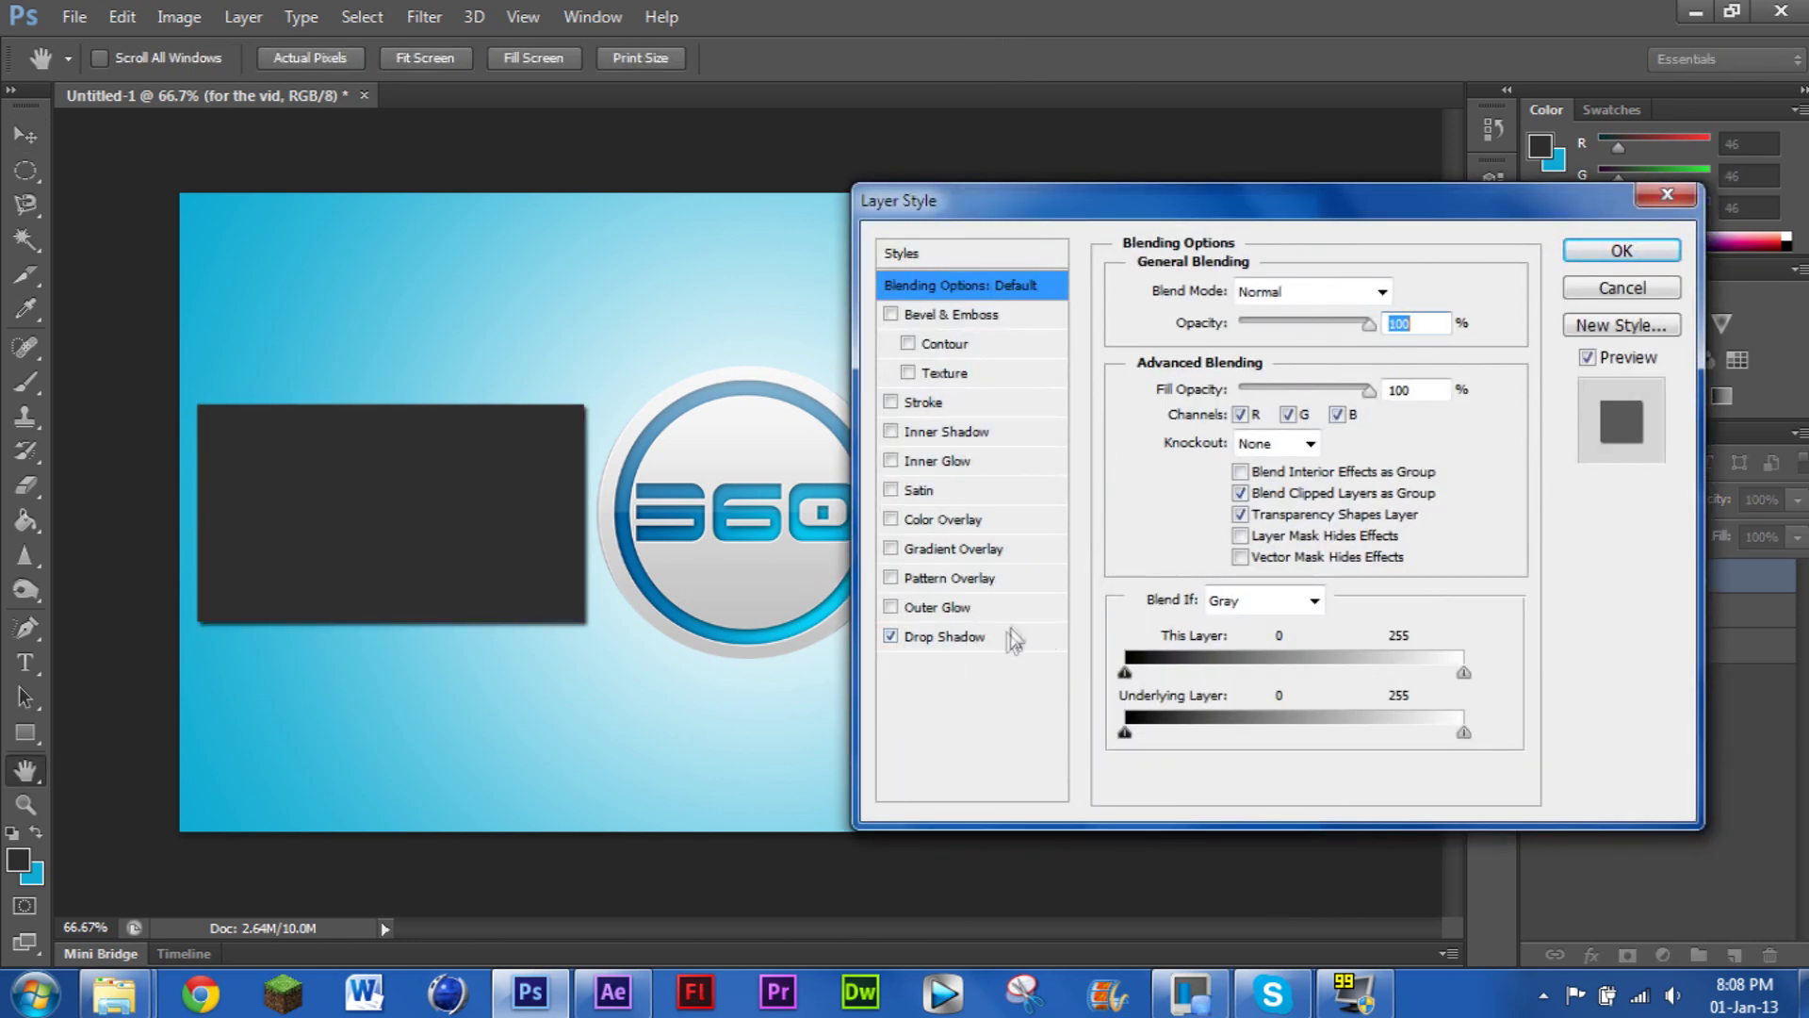
pyautogui.click(1013, 635)
pyautogui.moveTo(1226, 465); pyautogui.dragTo(1236, 466)
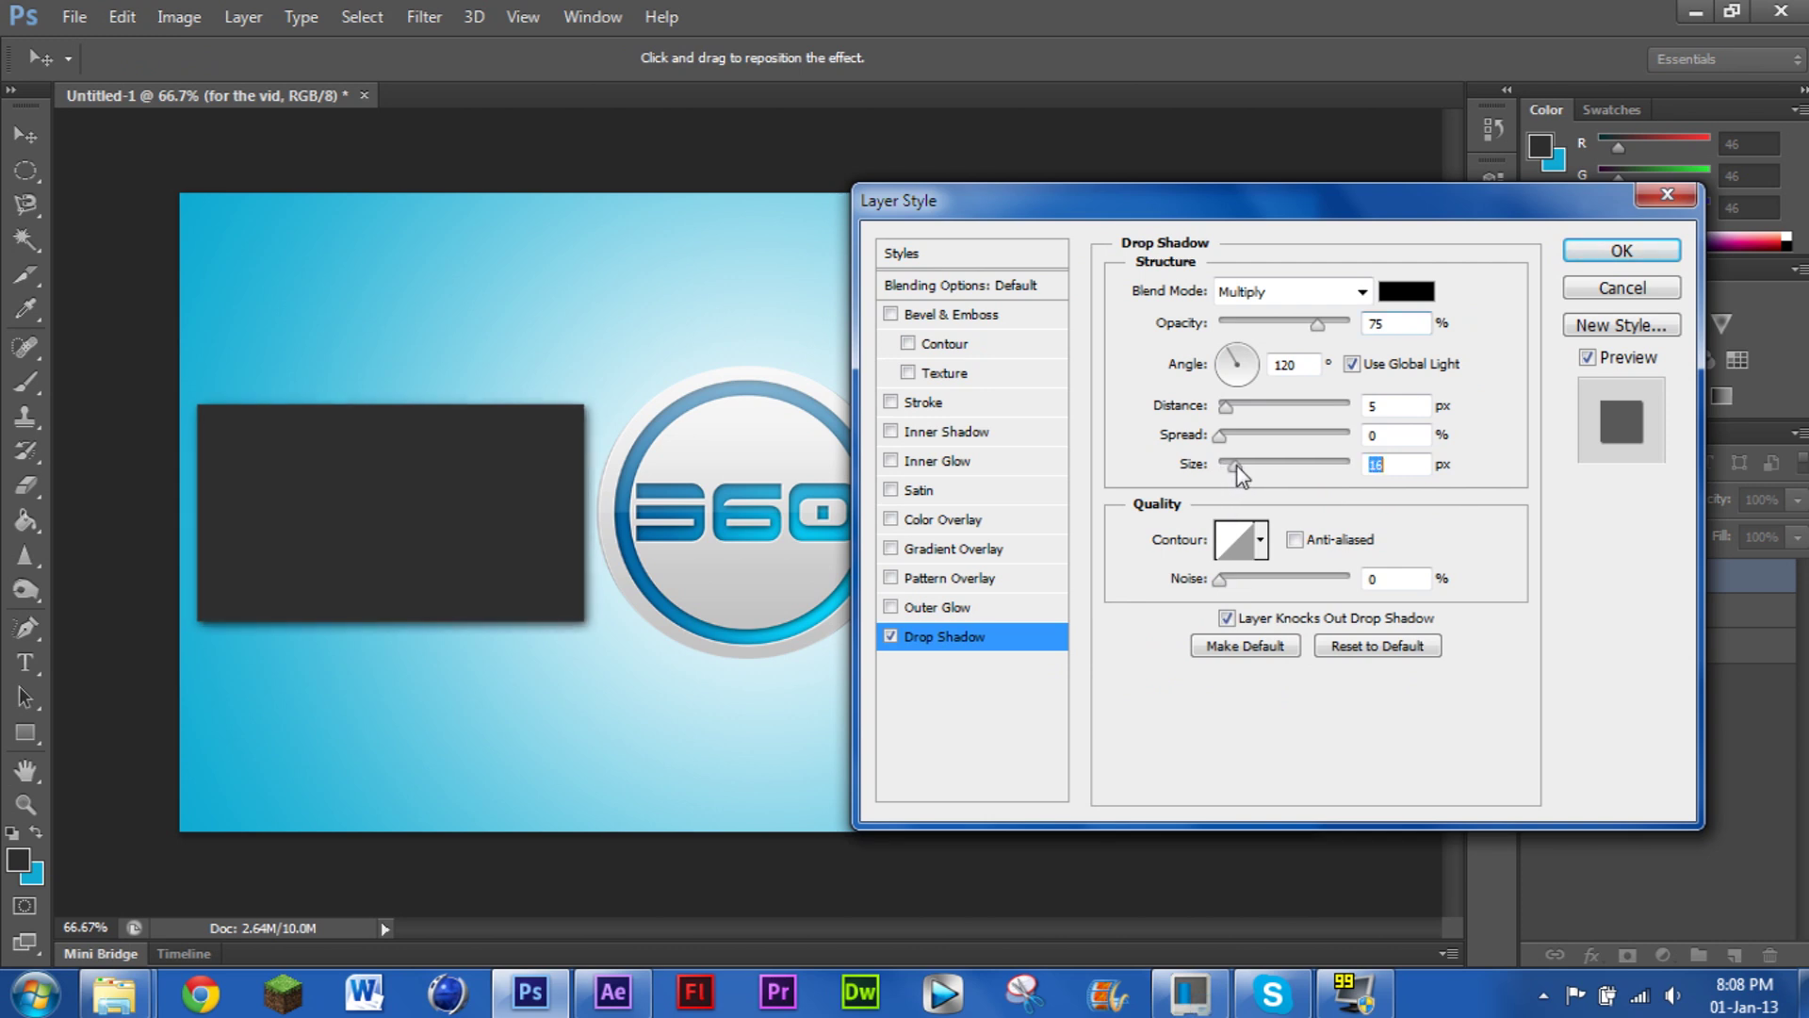
# Add an outer glow to the "for the vid" layer in light blue 6fa5ff with a size of 13 px
pyautogui.click(890, 608)
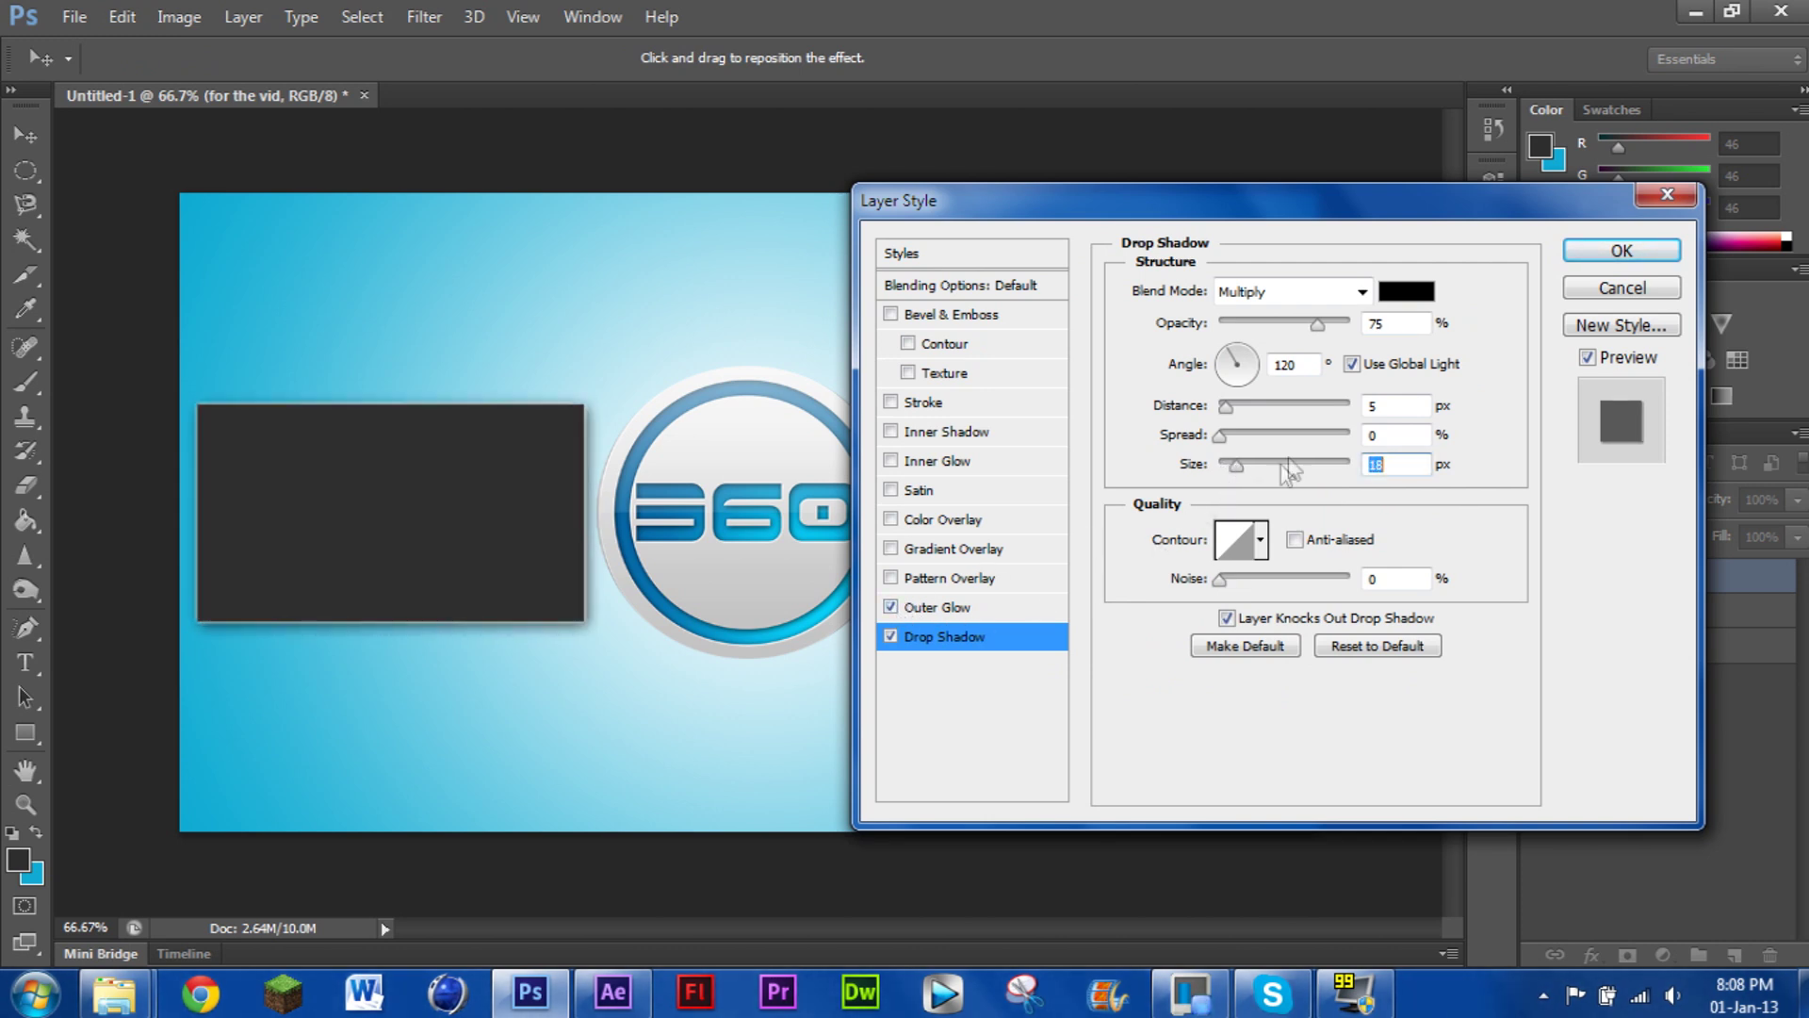
pyautogui.click(942, 608)
pyautogui.click(1192, 385)
pyautogui.moveTo(1402, 629); pyautogui.dragTo(1400, 590)
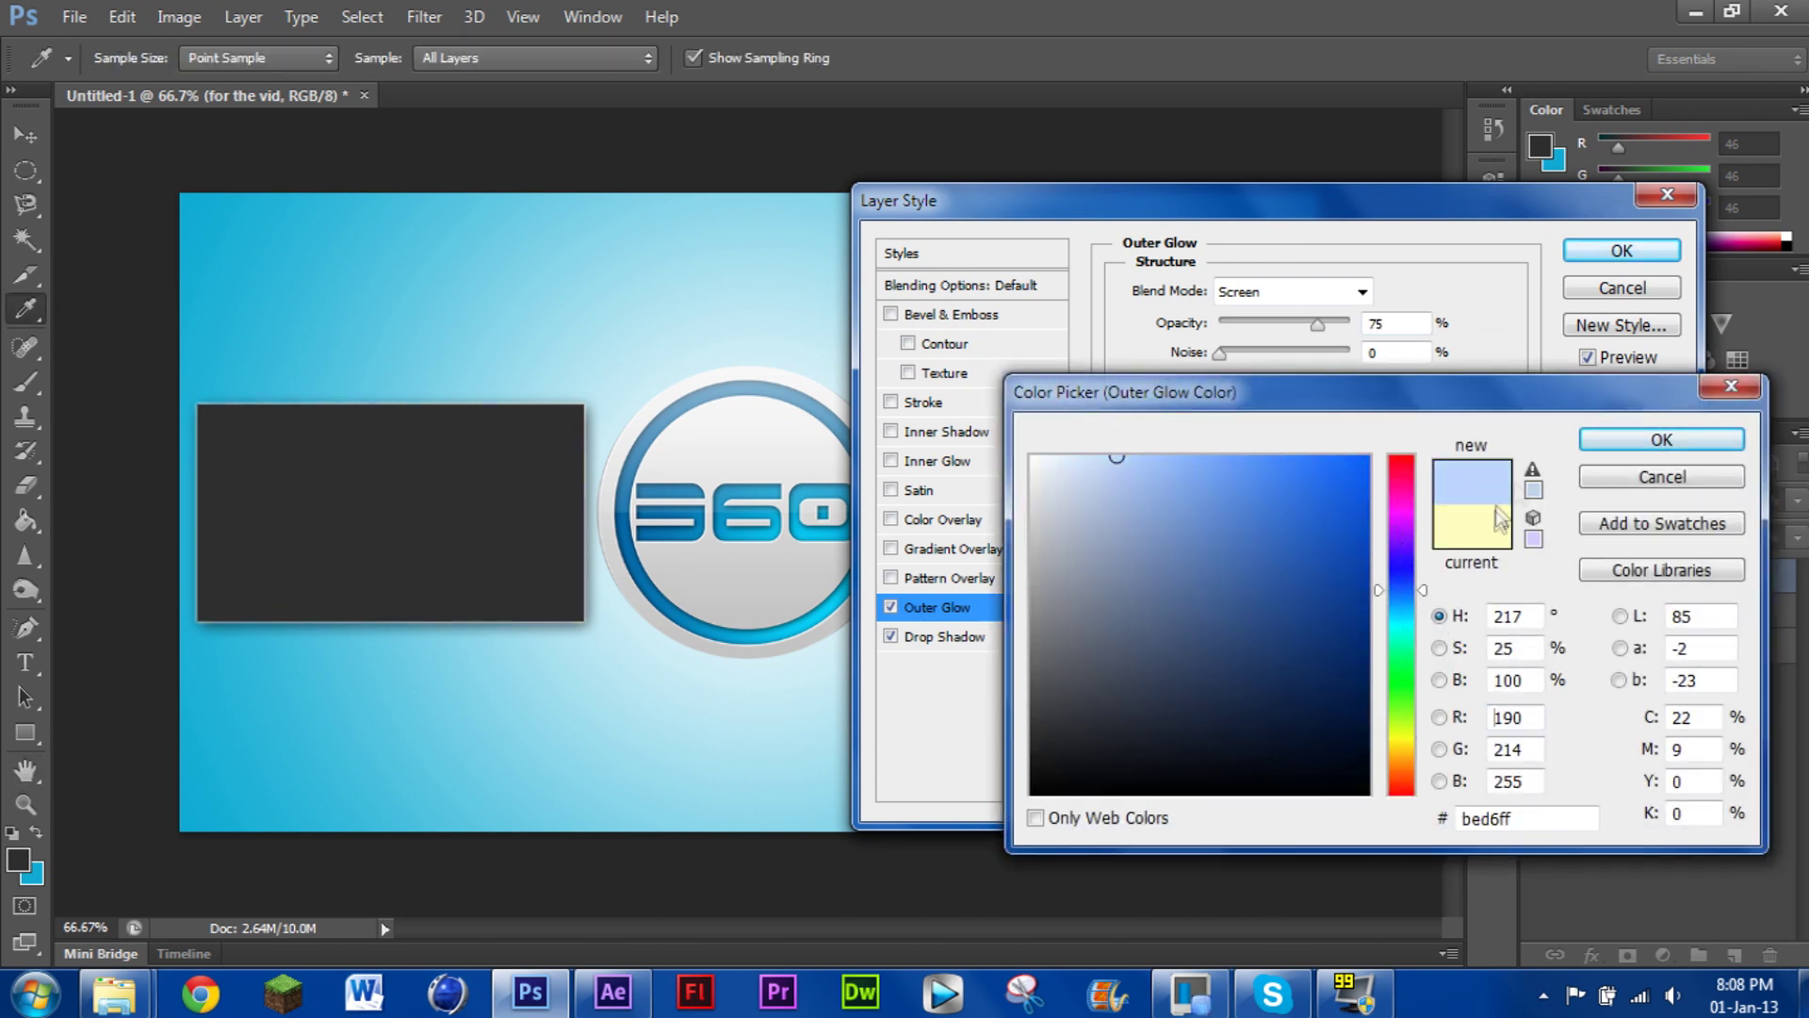
pyautogui.click(1225, 469)
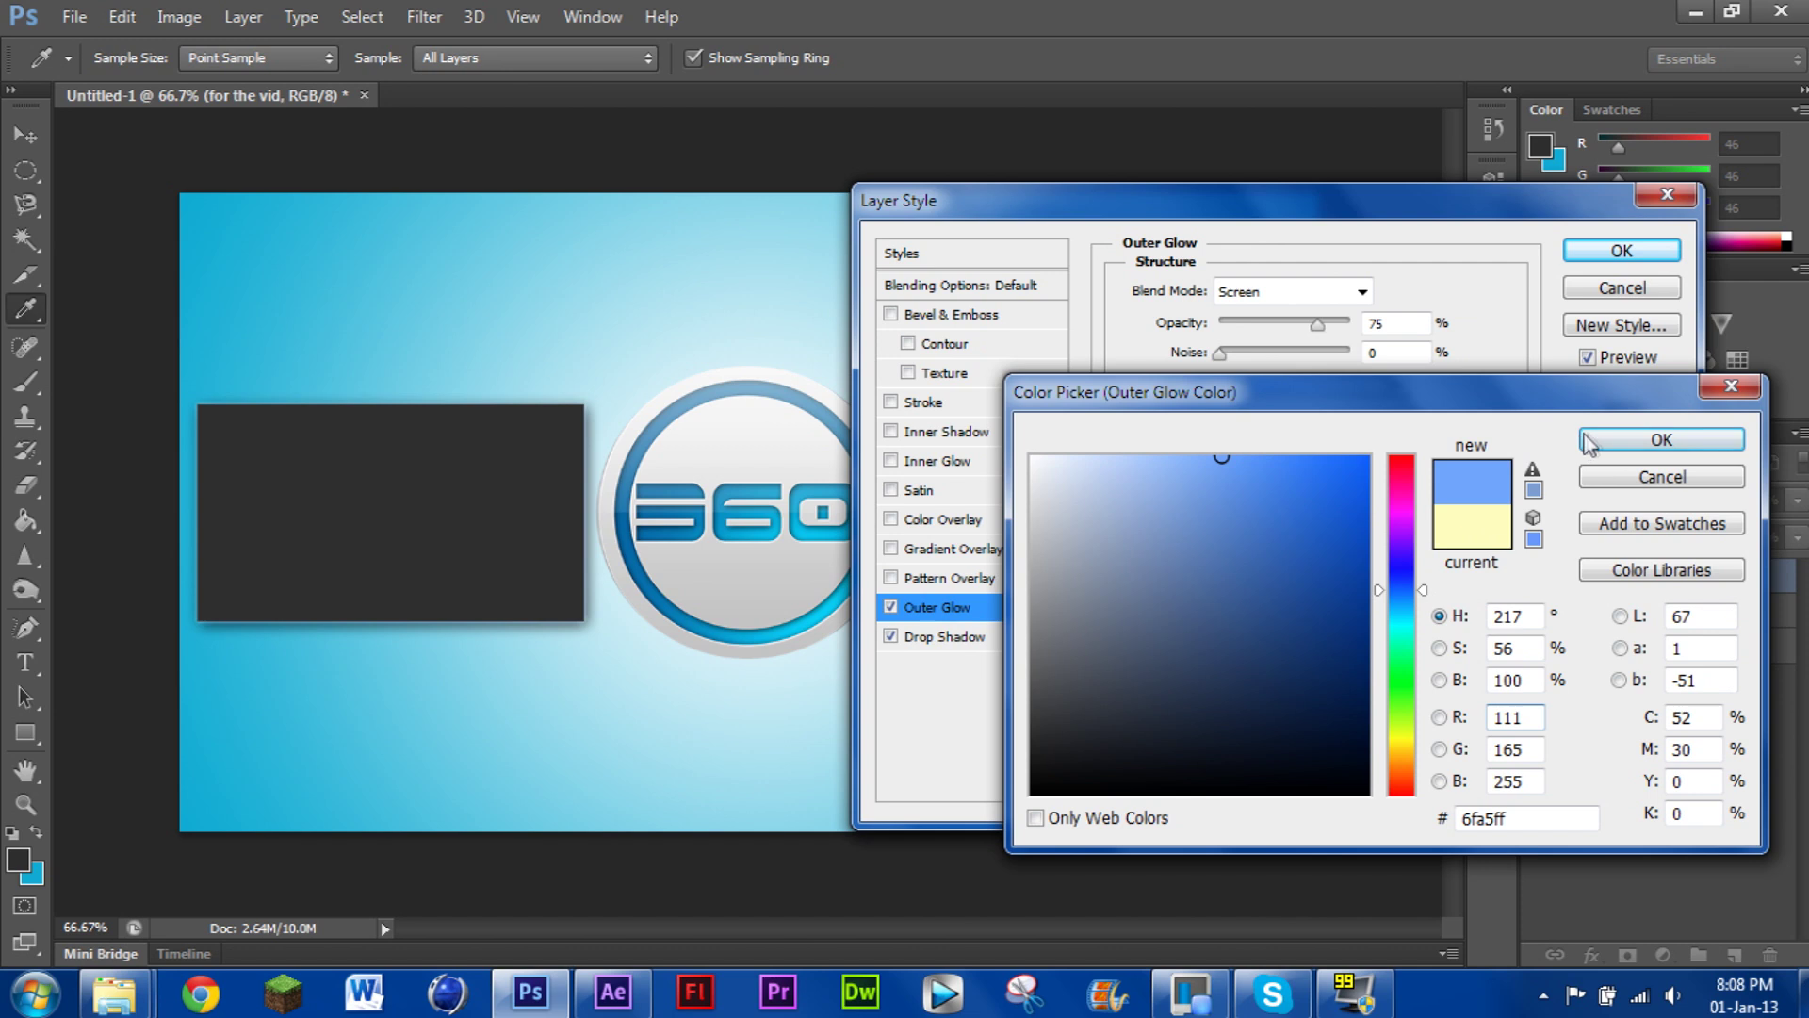
pyautogui.click(1661, 439)
pyautogui.moveTo(1226, 519); pyautogui.dragTo(1234, 522)
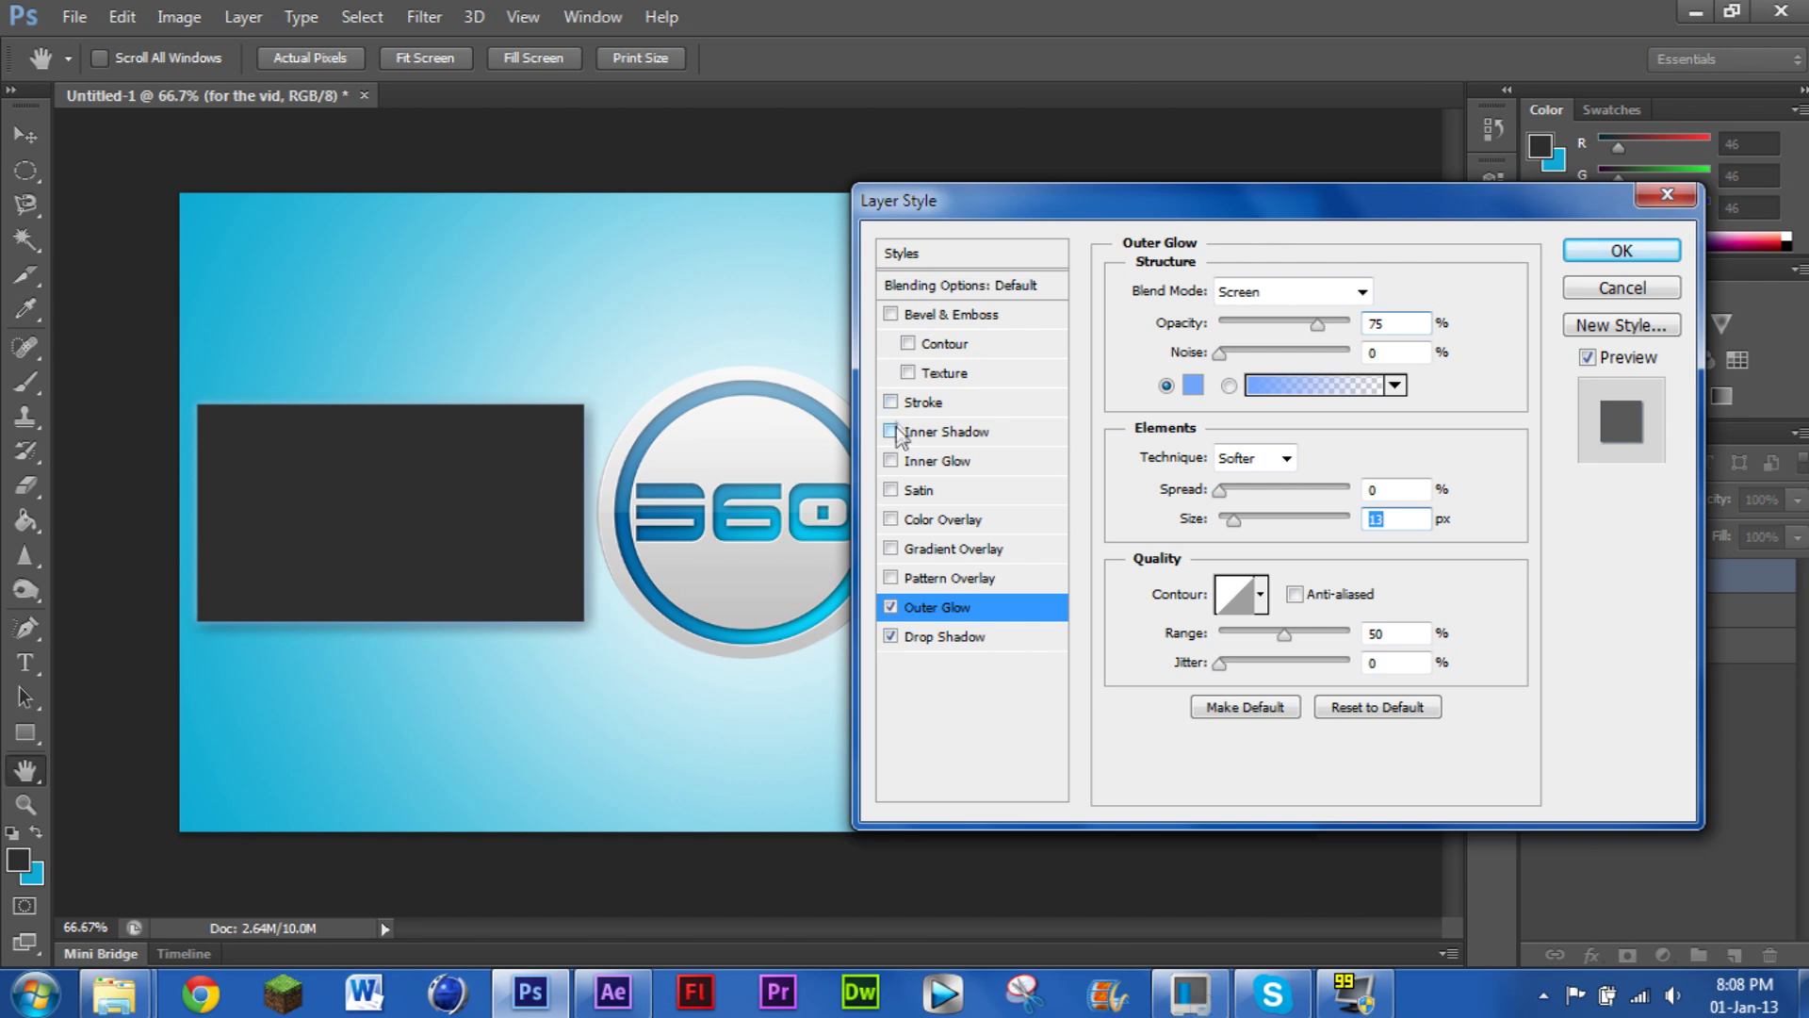
# Add a 1 px black outside stroke to the "for the vid" layer and apply the layer style
pyautogui.click(890, 403)
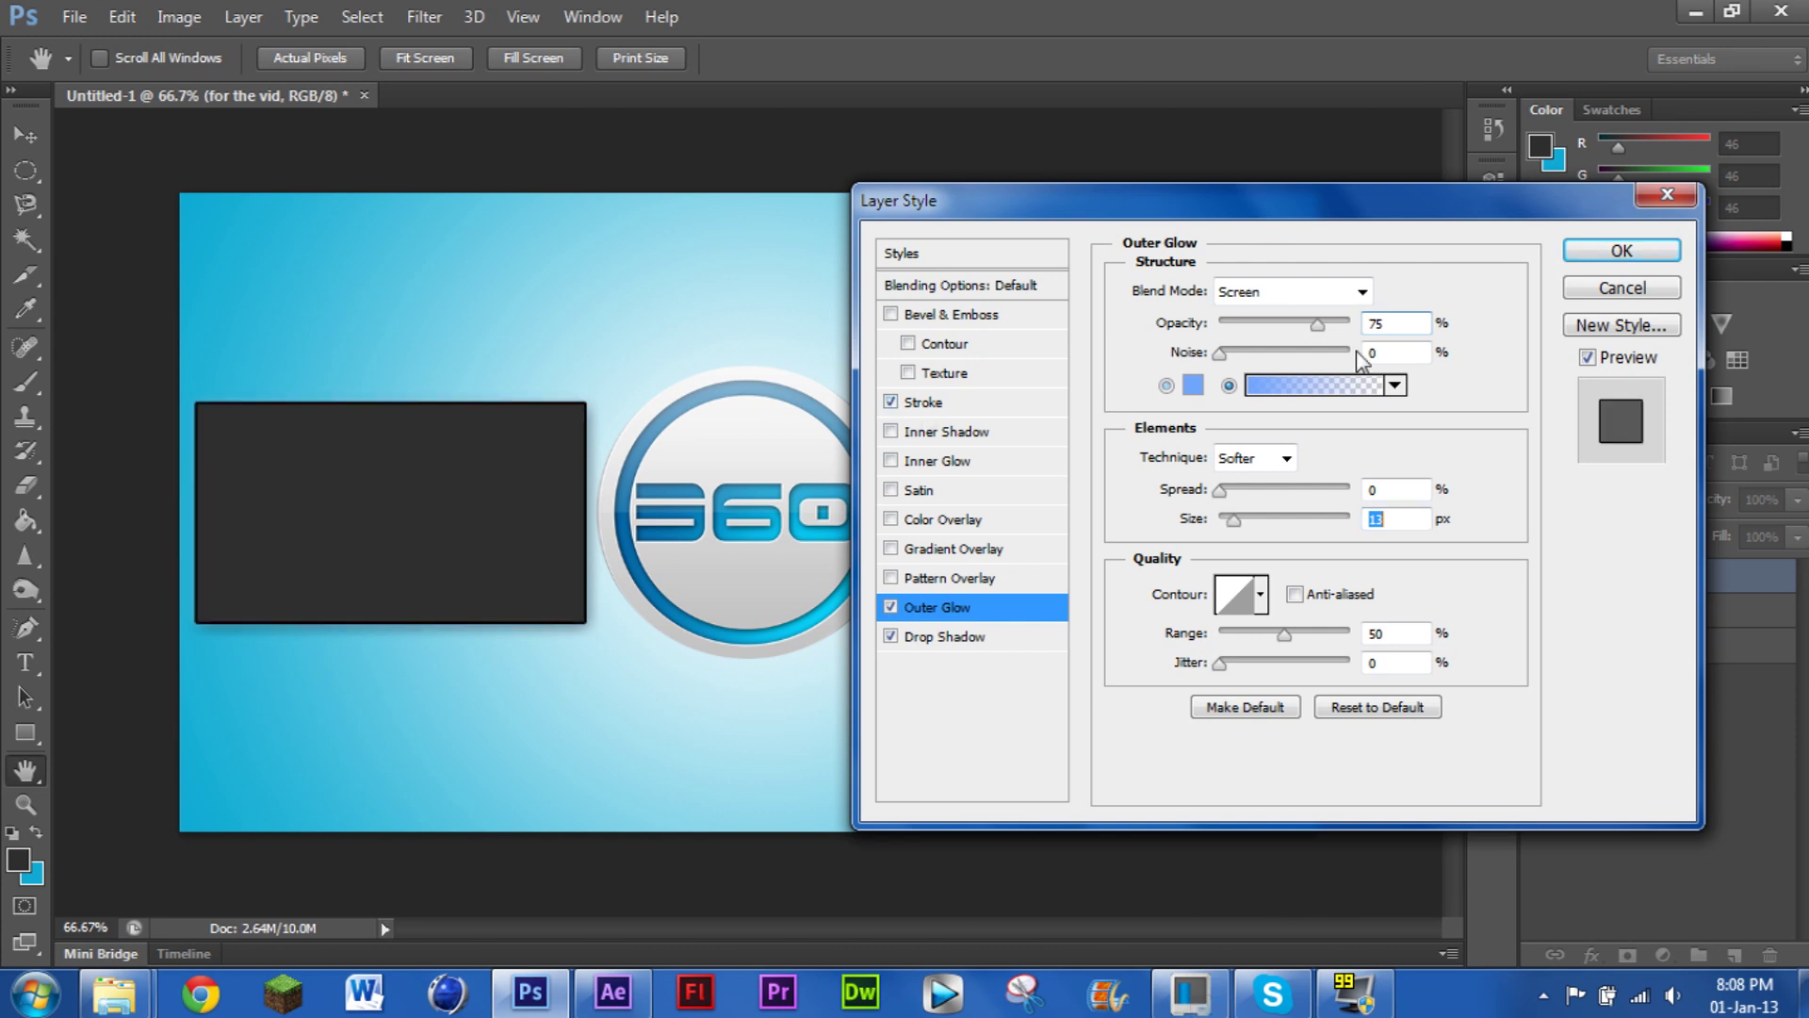
pyautogui.click(956, 404)
pyautogui.moveTo(1226, 288); pyautogui.dragTo(1219, 288)
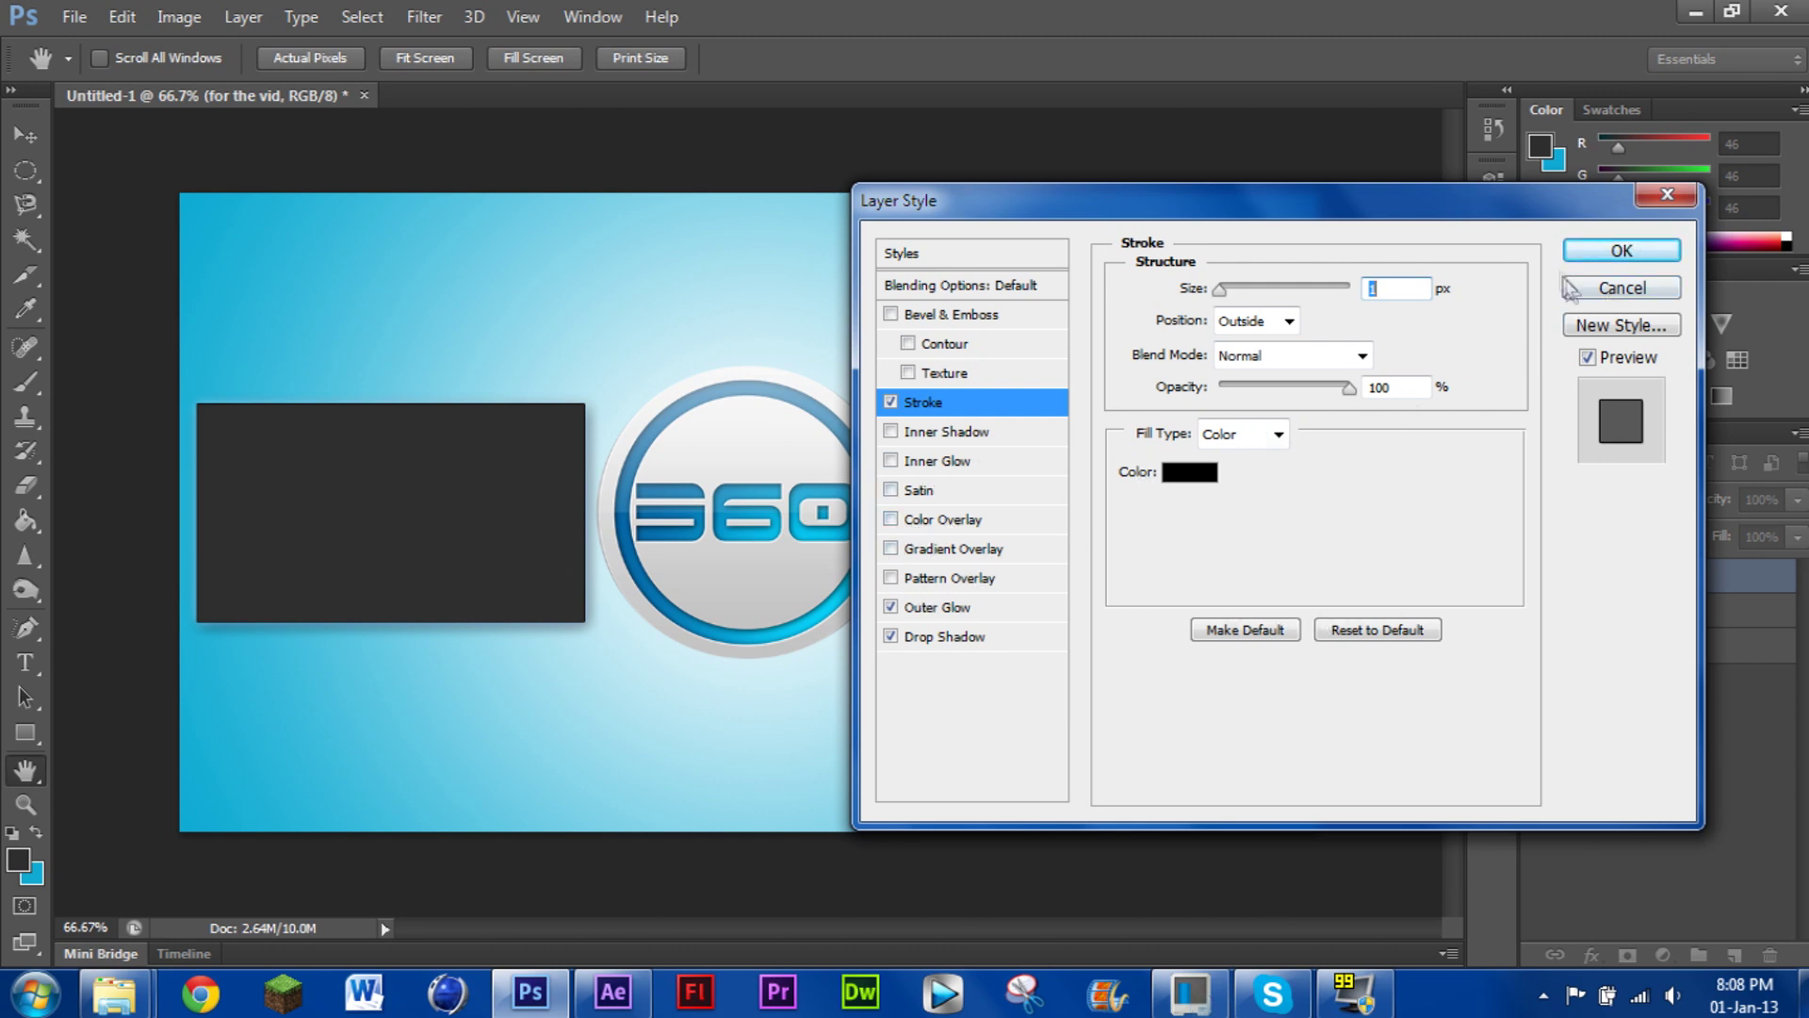
pyautogui.click(1596, 252)
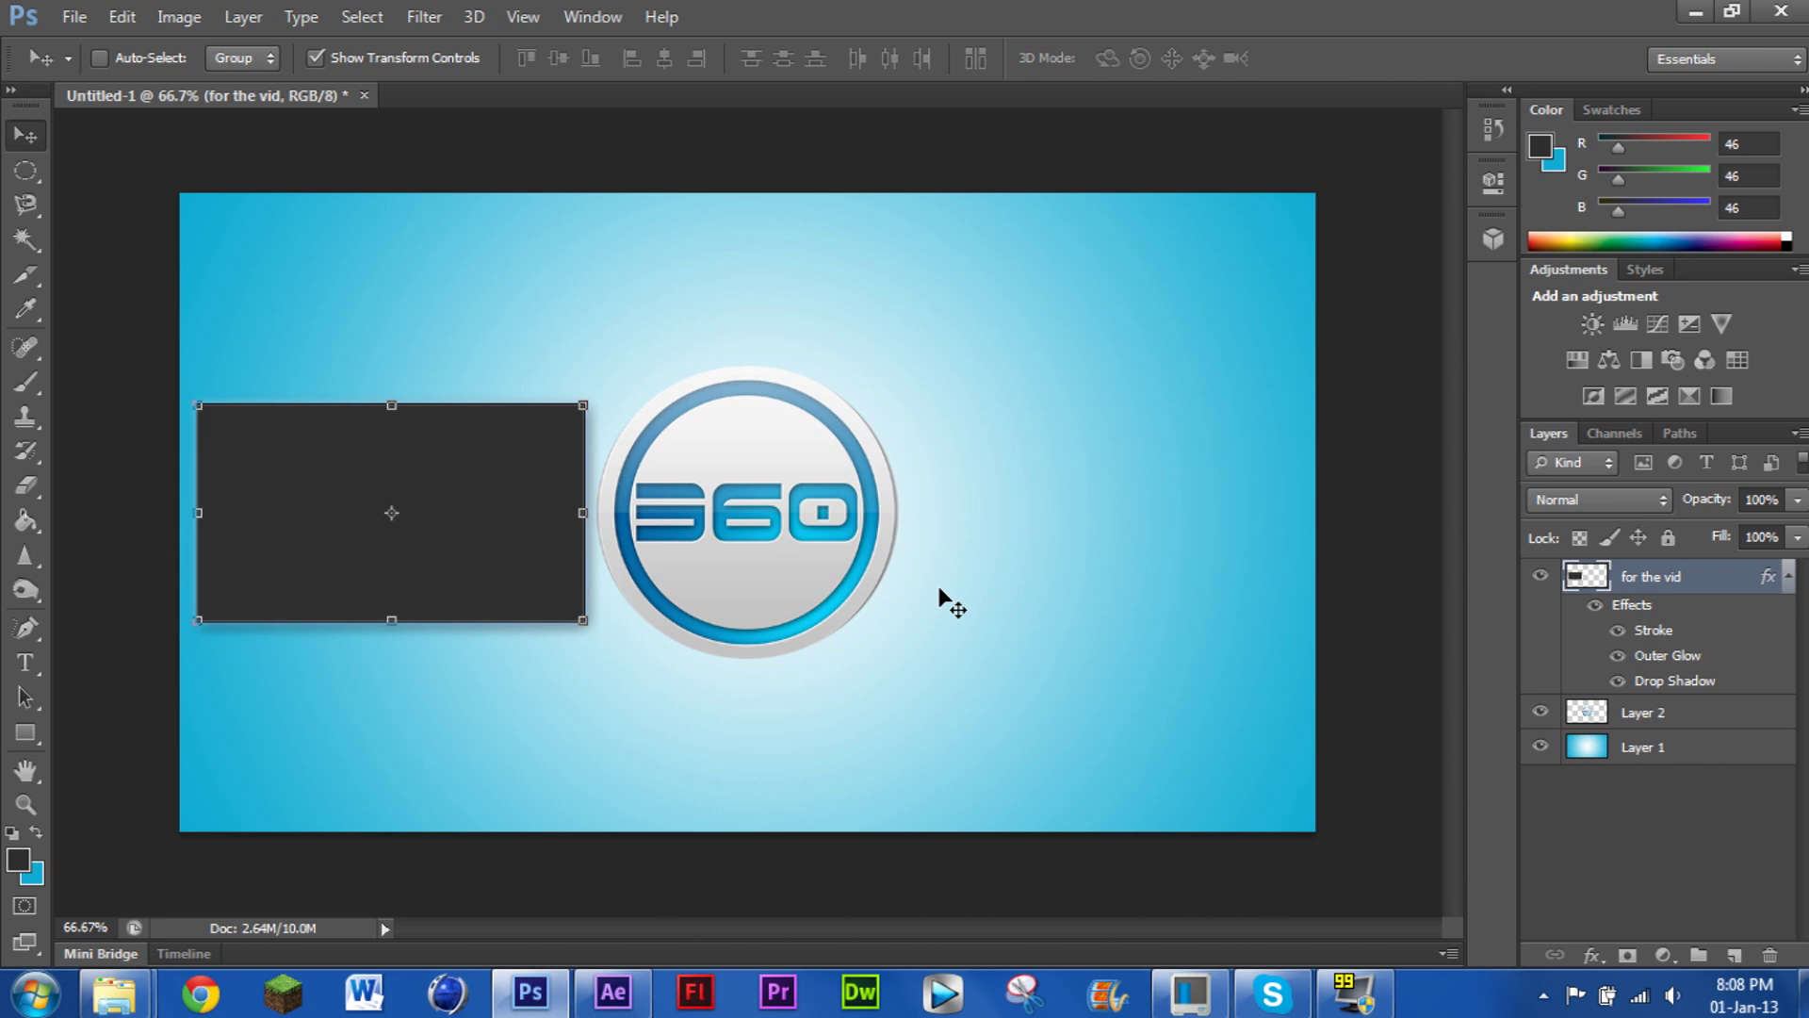
# Put the "for the vid" layer into a group and duplicate that group
pyautogui.hotkey('ctrl', 'g')
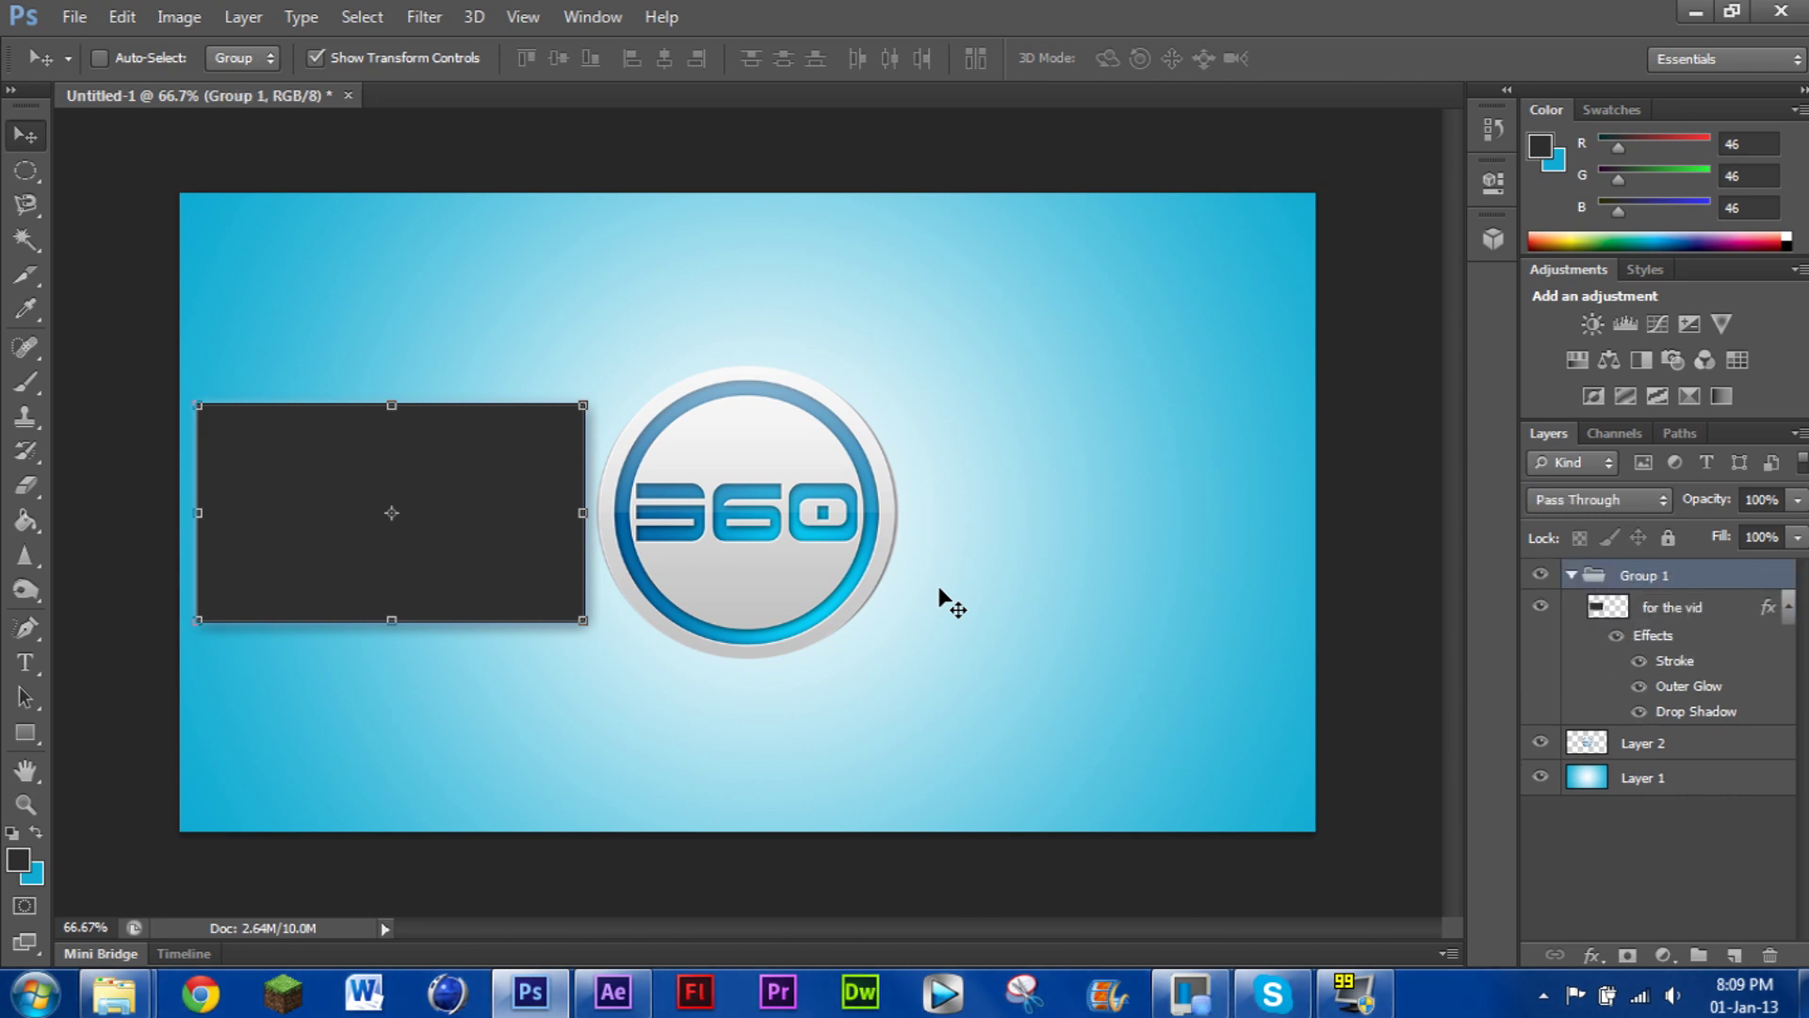
pyautogui.press('Delete')
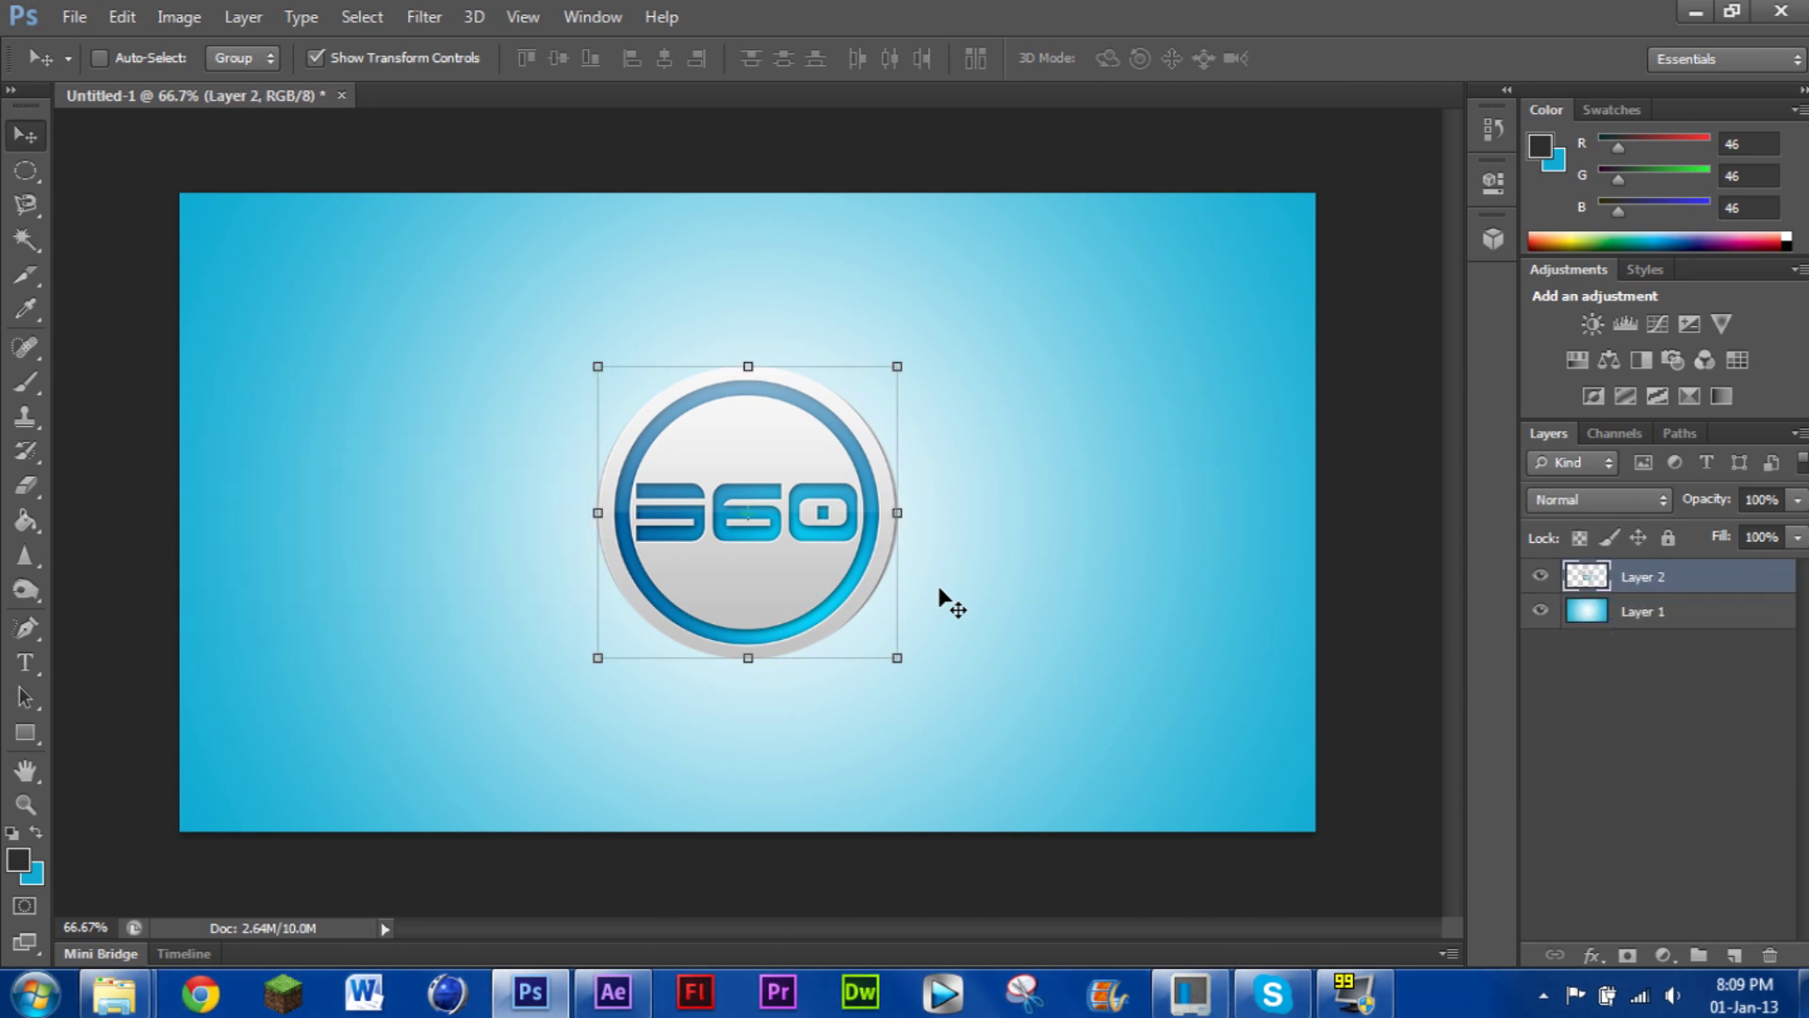
pyautogui.hotkey('ctrl', 'z')
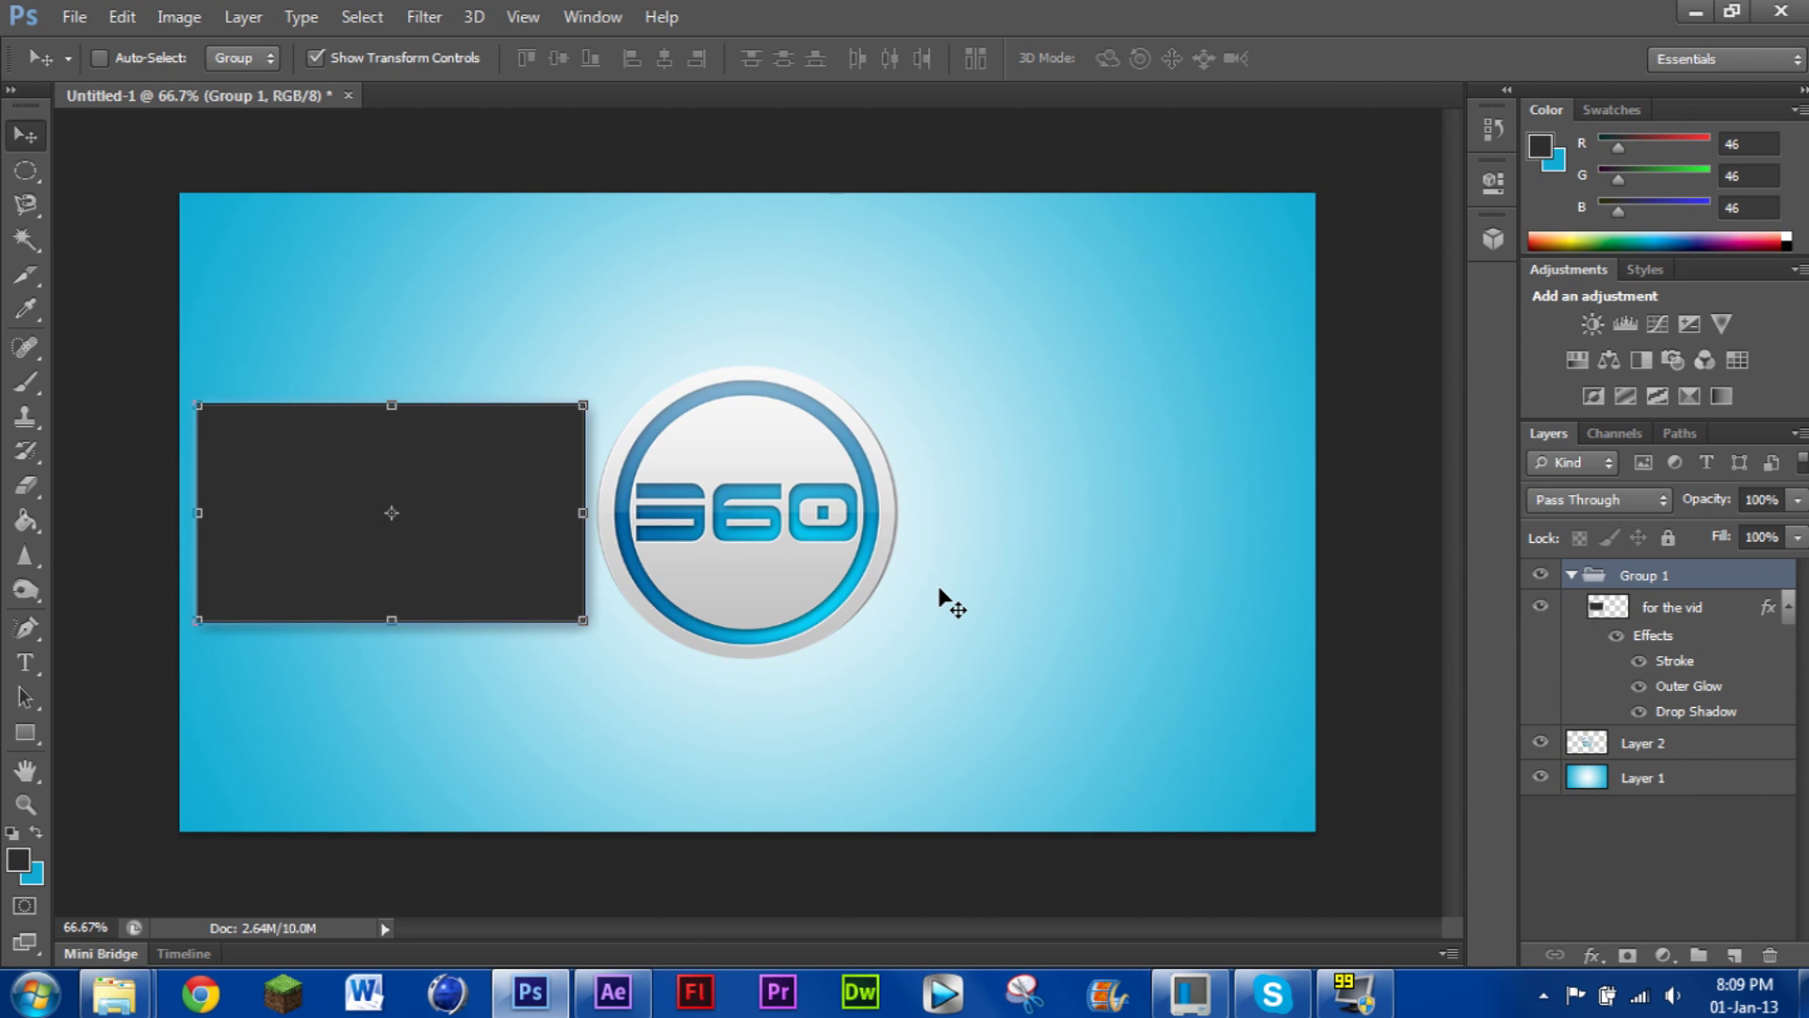
pyautogui.hotkey('ctrl', 'j')
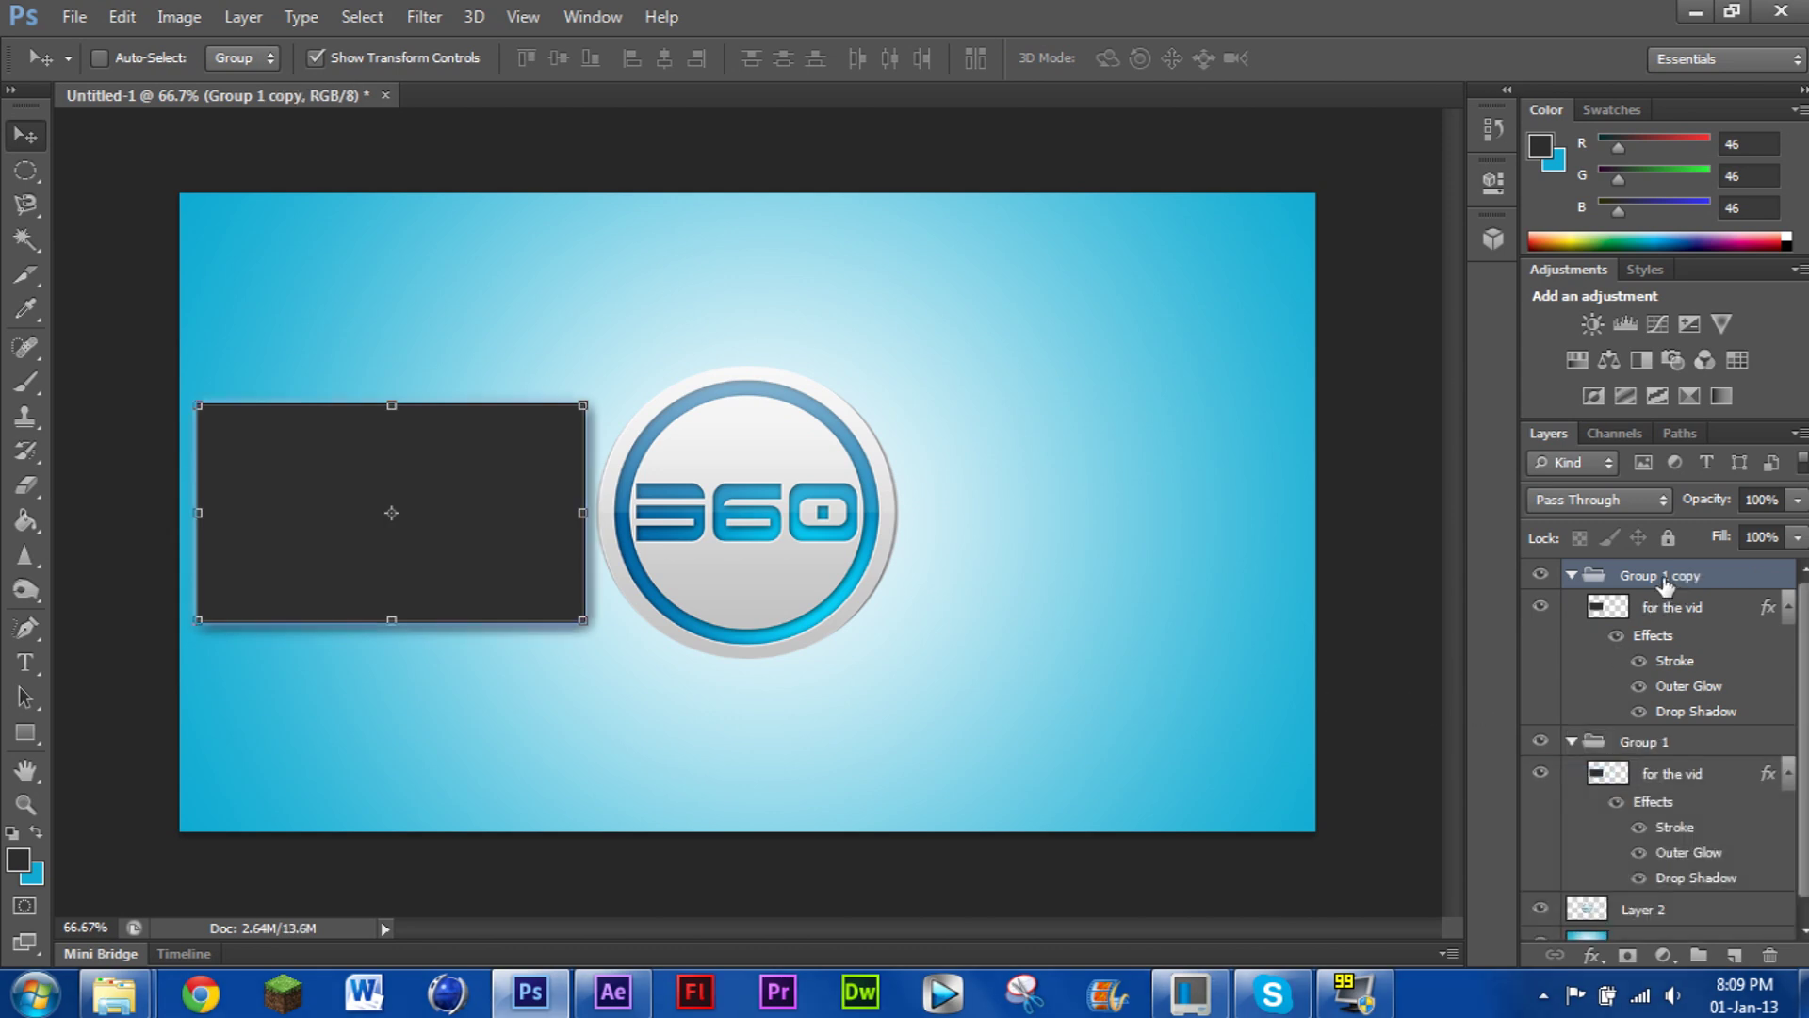
# Move the original Group 1 rectangle horizontally to the right side of the 360 logo, mirroring the other placeholder
pyautogui.click(1635, 744)
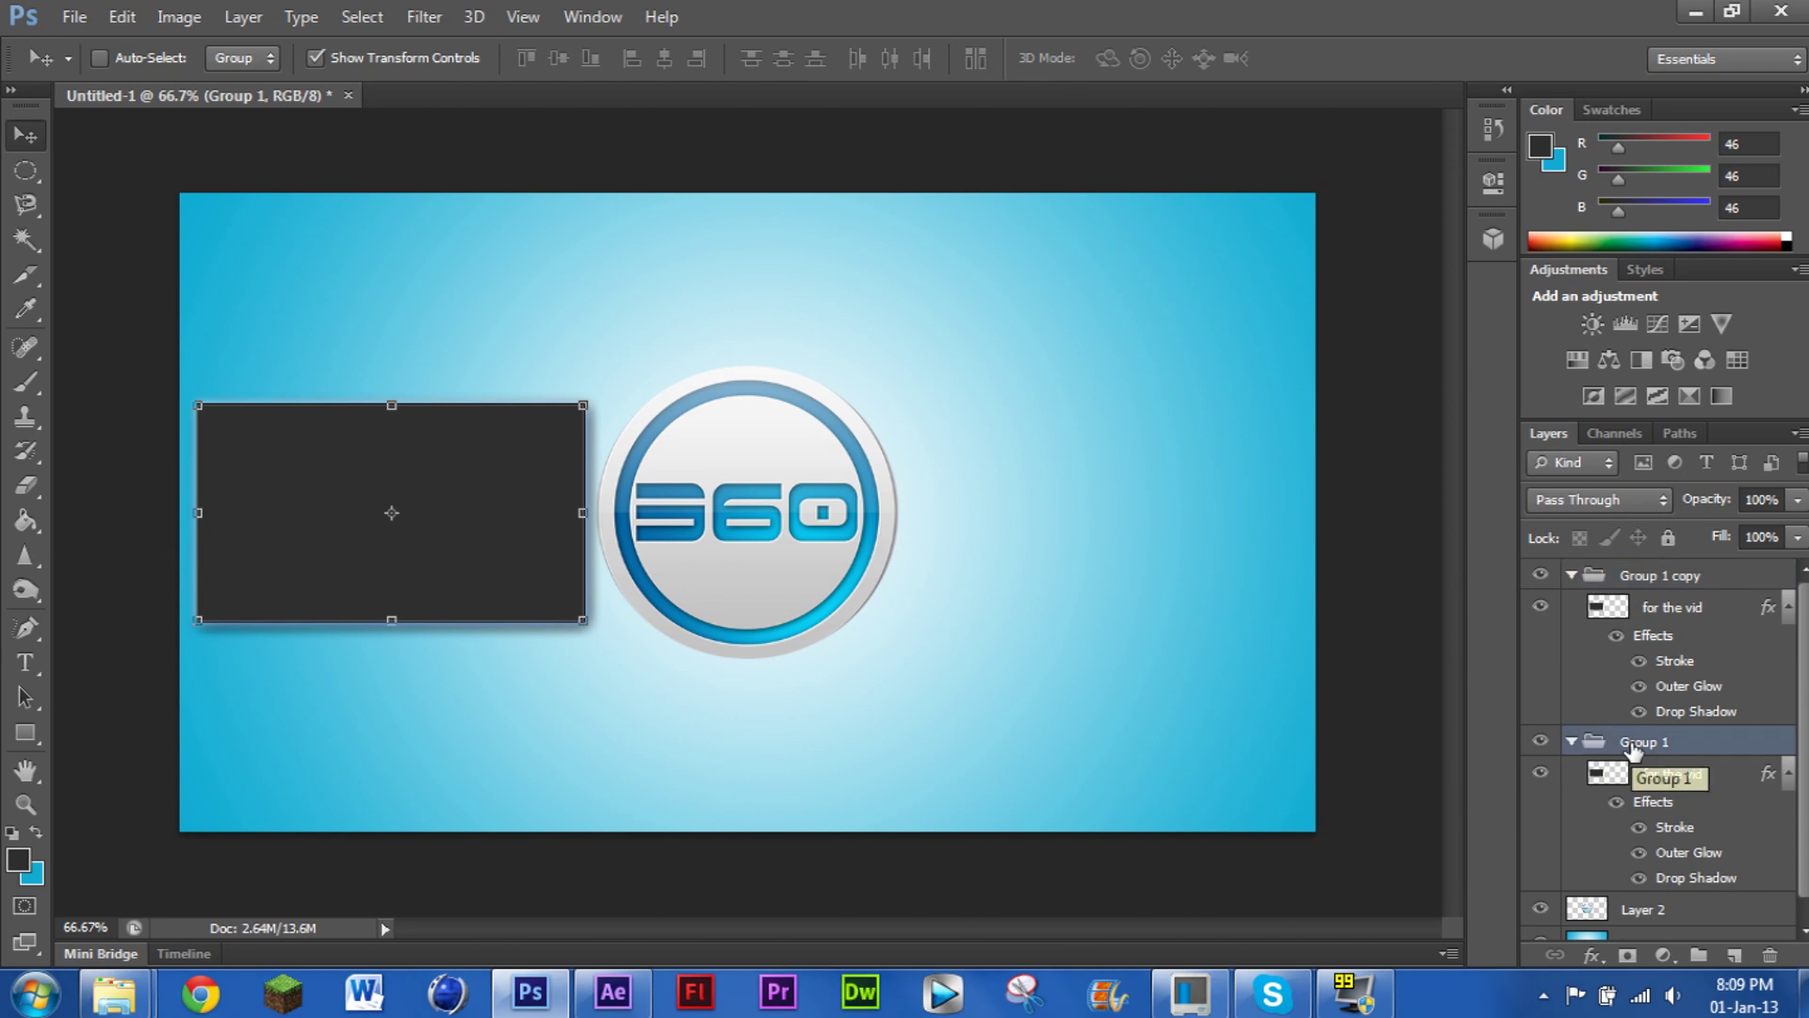
pyautogui.rightClick(1632, 745)
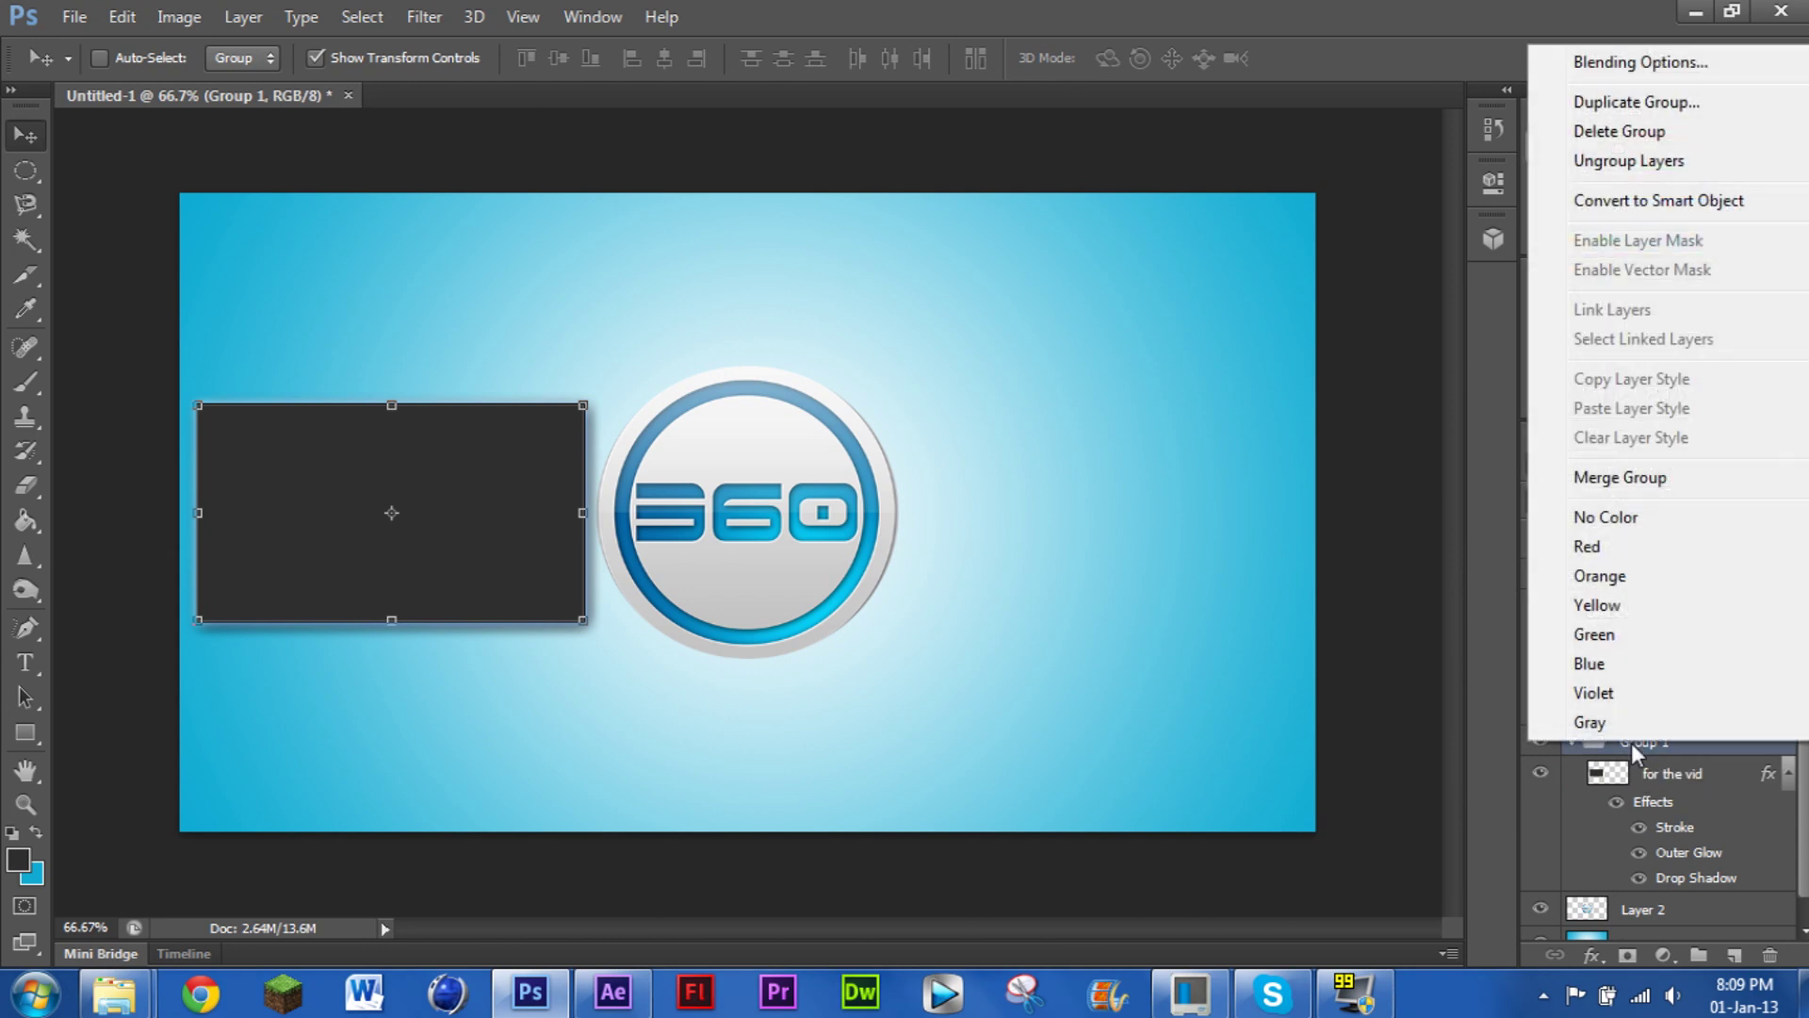
pyautogui.press('Escape')
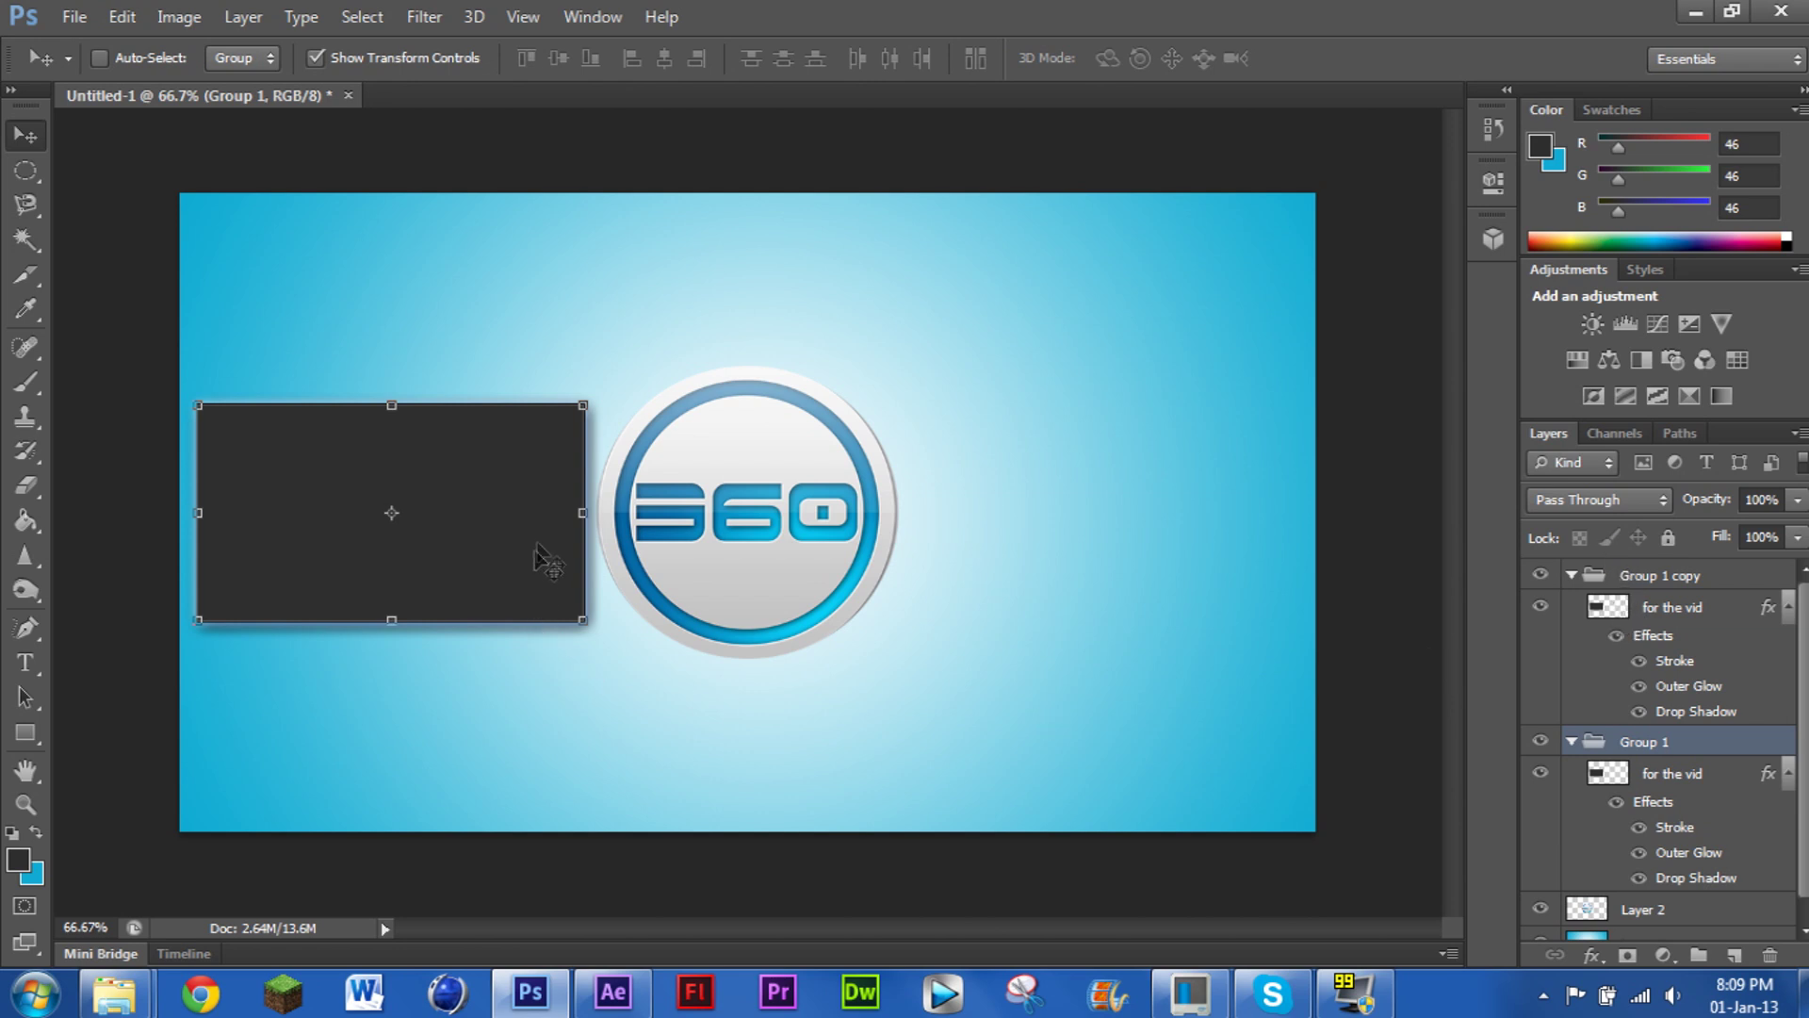
pyautogui.moveTo(513, 505); pyautogui.dragTo(1222, 442)
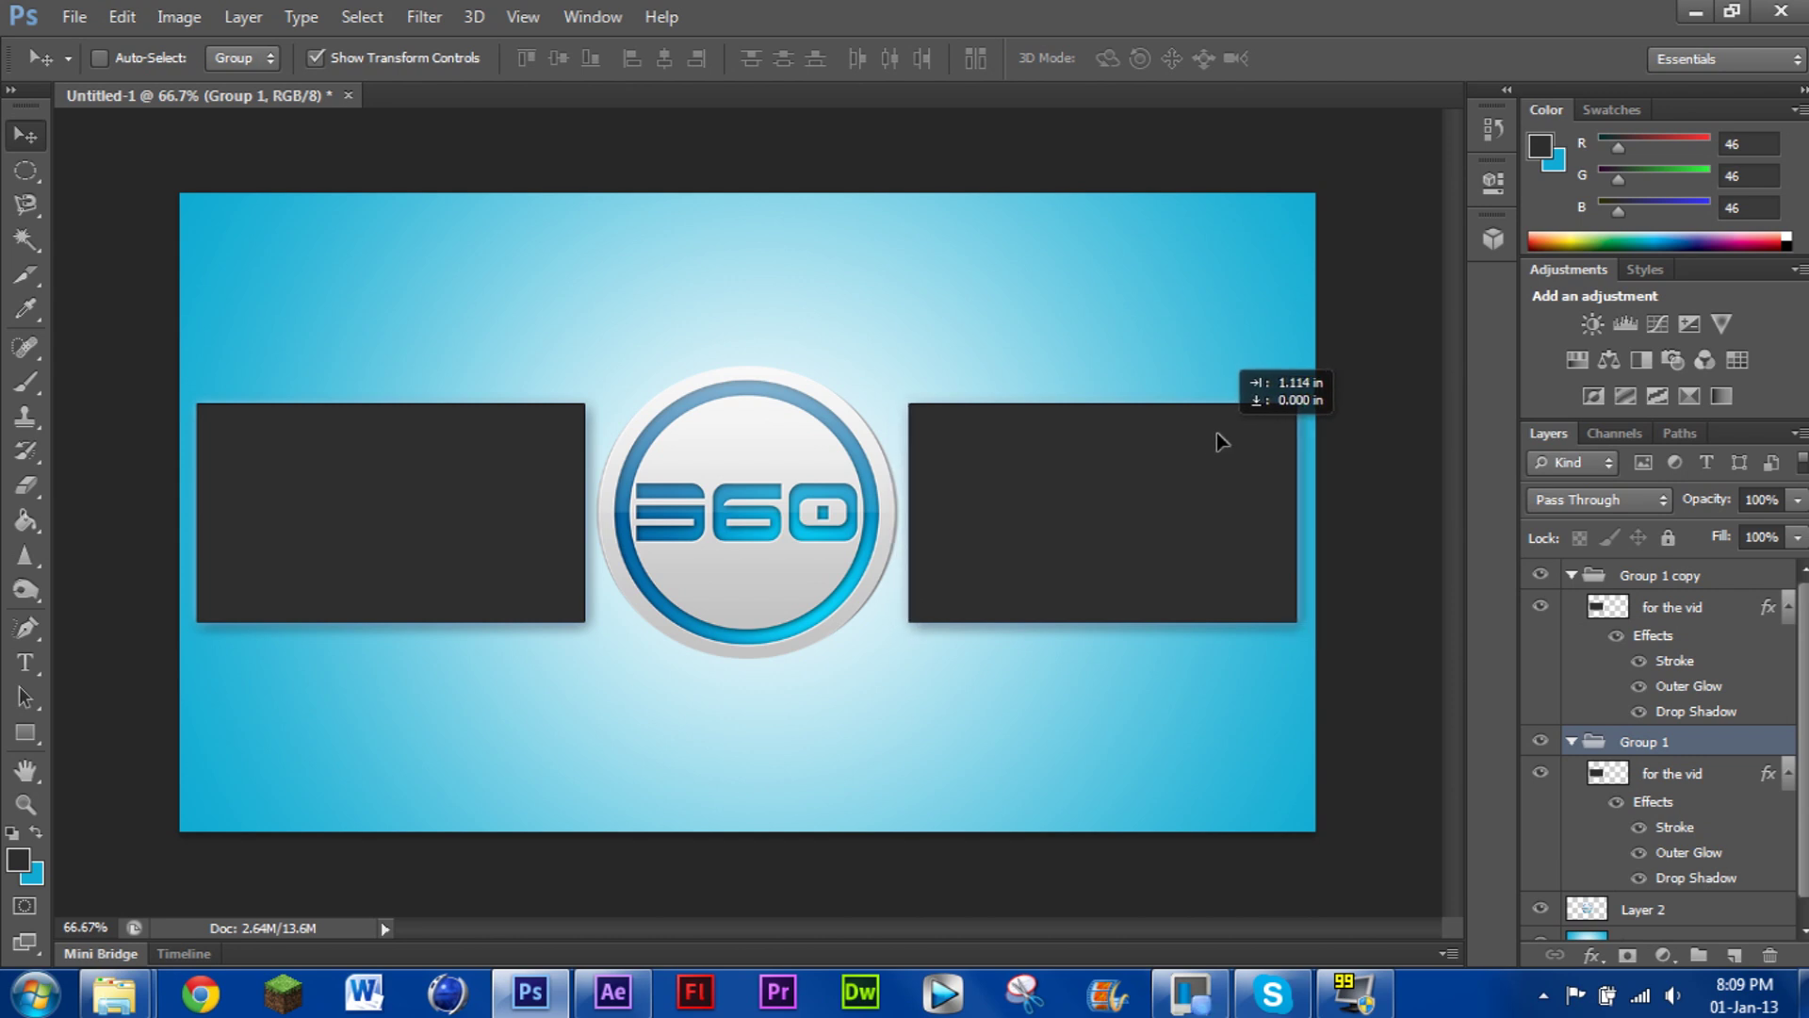
pyautogui.moveTo(1217, 432); pyautogui.dragTo(1217, 432)
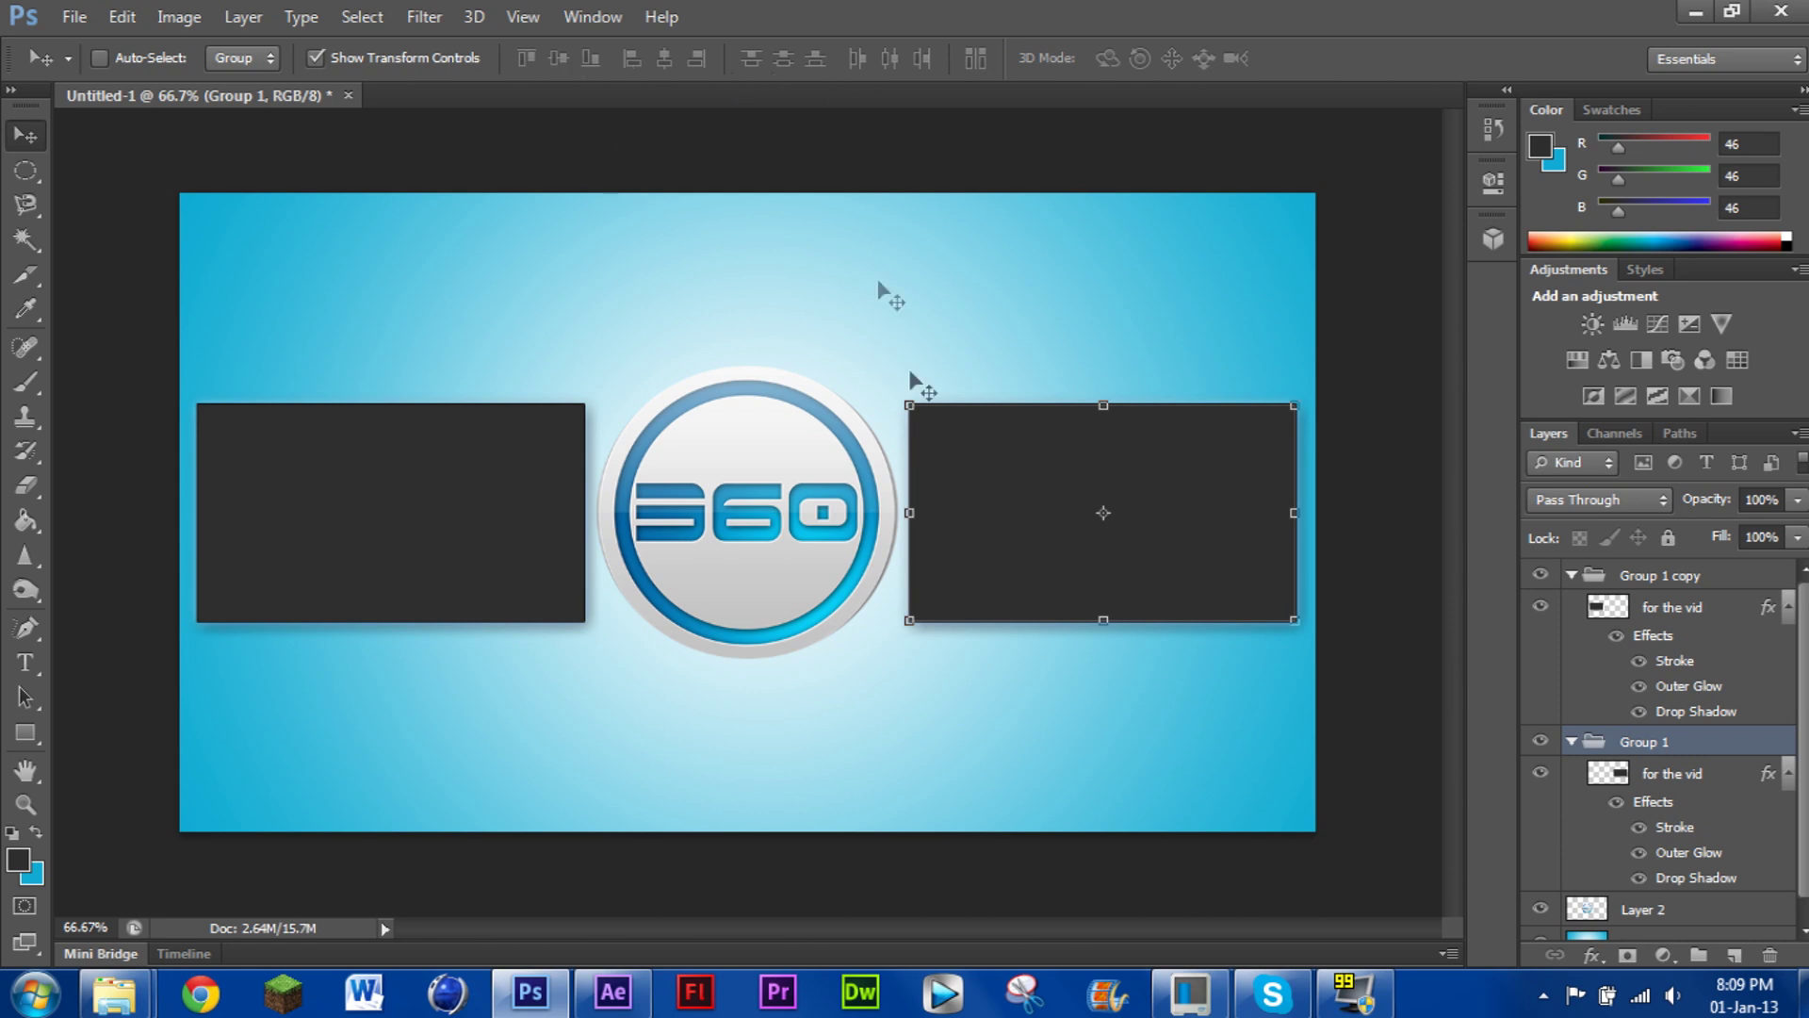
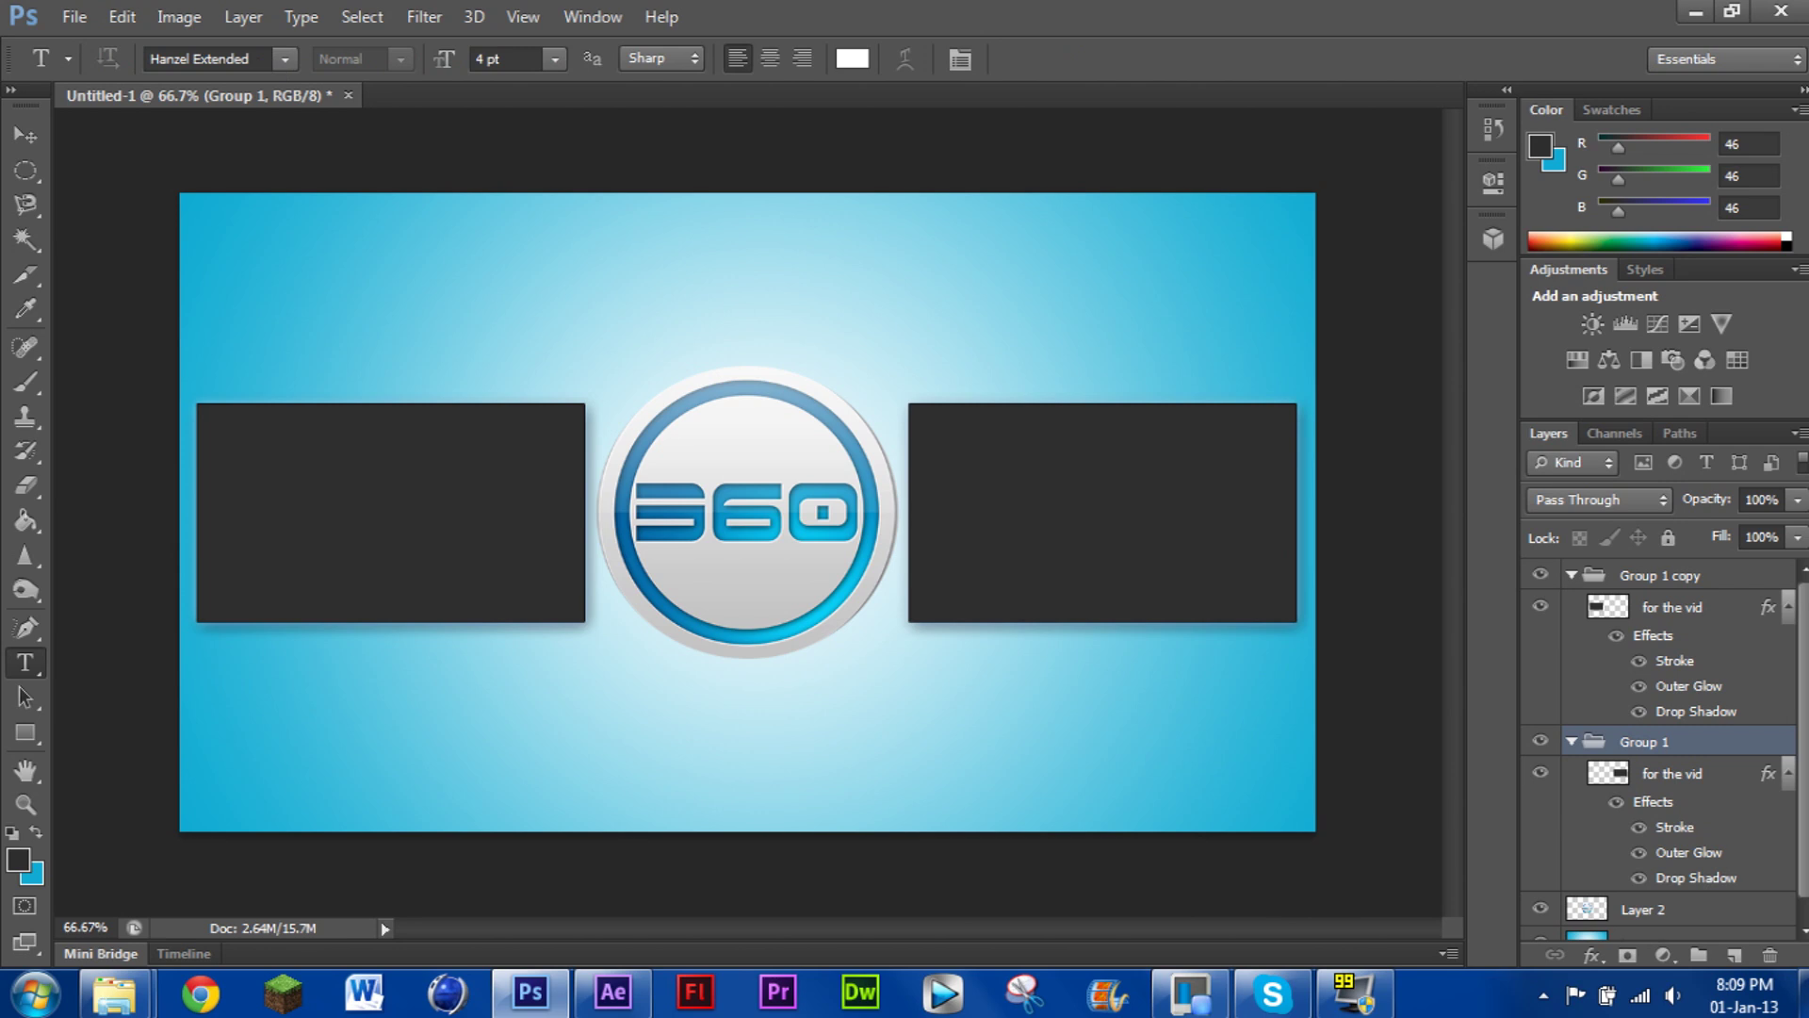
# Add the text "Check These Out" above the 360 logo, coloured dark grey
pyautogui.click(650, 302)
pyautogui.write('Chech')
pyautogui.press('BackSpace')
pyautogui.press('BackSpace')
pyautogui.press('BackSpace')
pyautogui.press('BackSpace')
pyautogui.press('BackSpace')
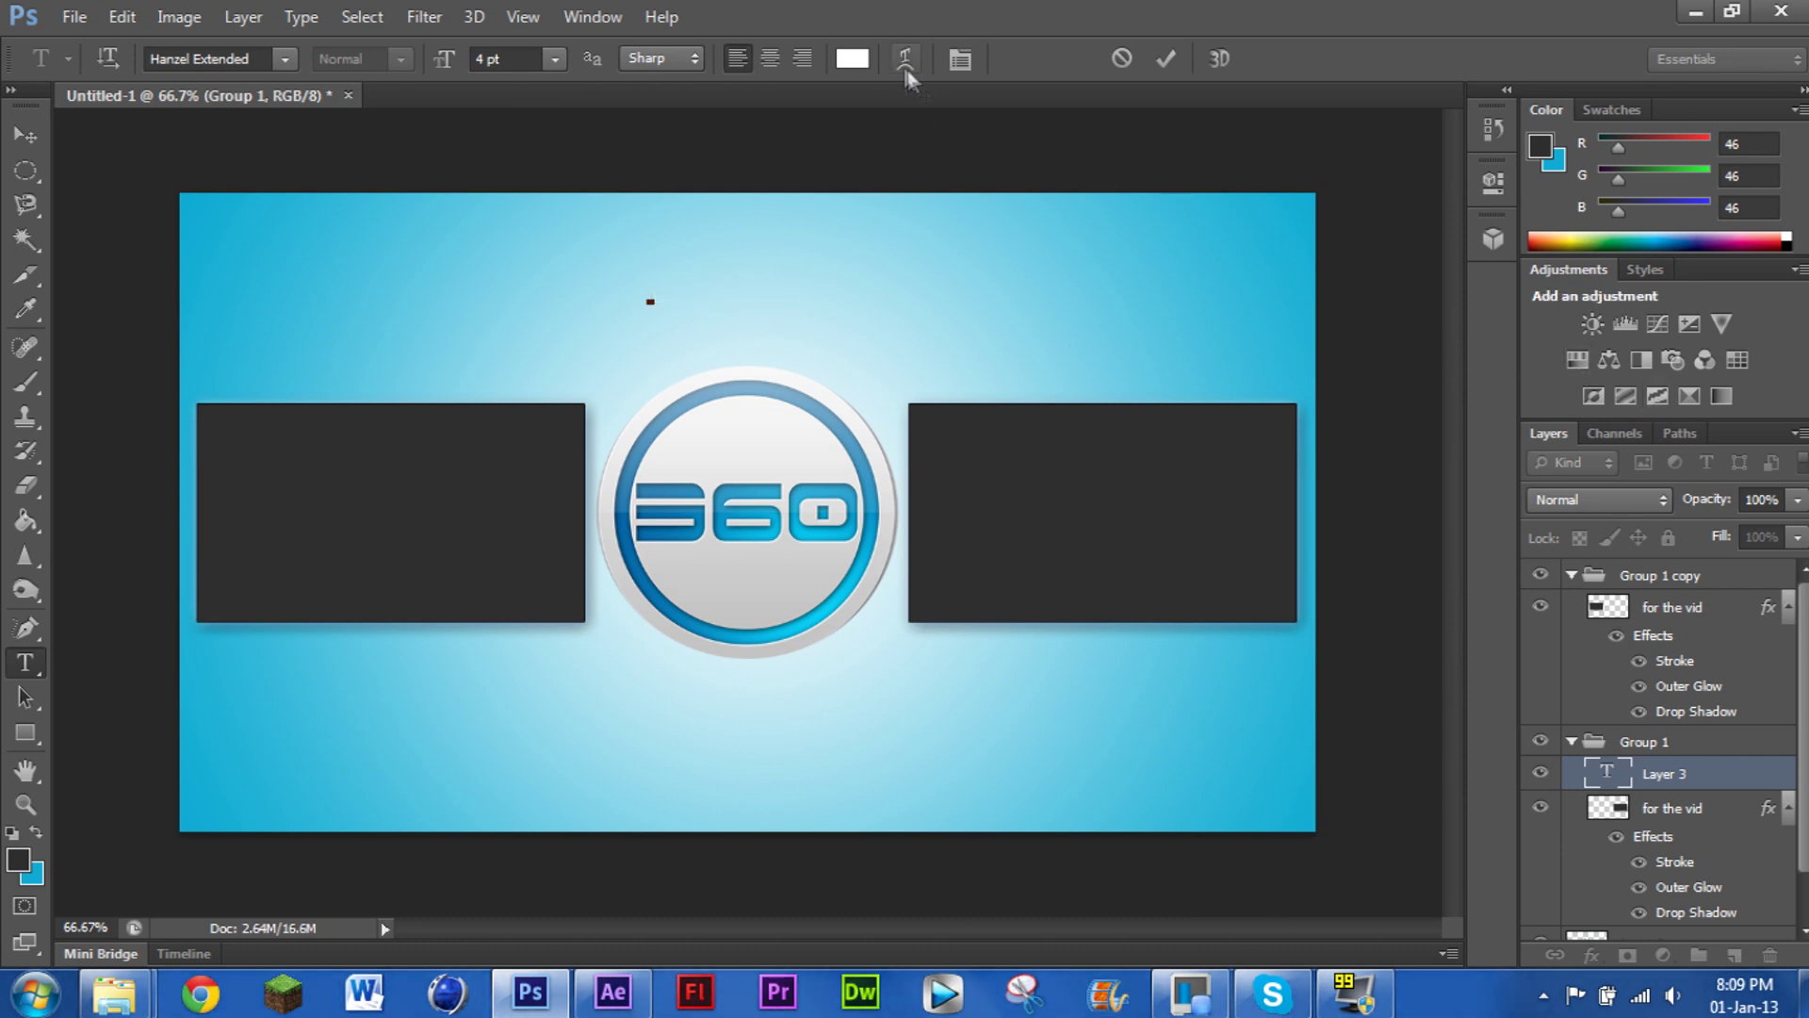
pyautogui.click(851, 58)
pyautogui.click(1640, 439)
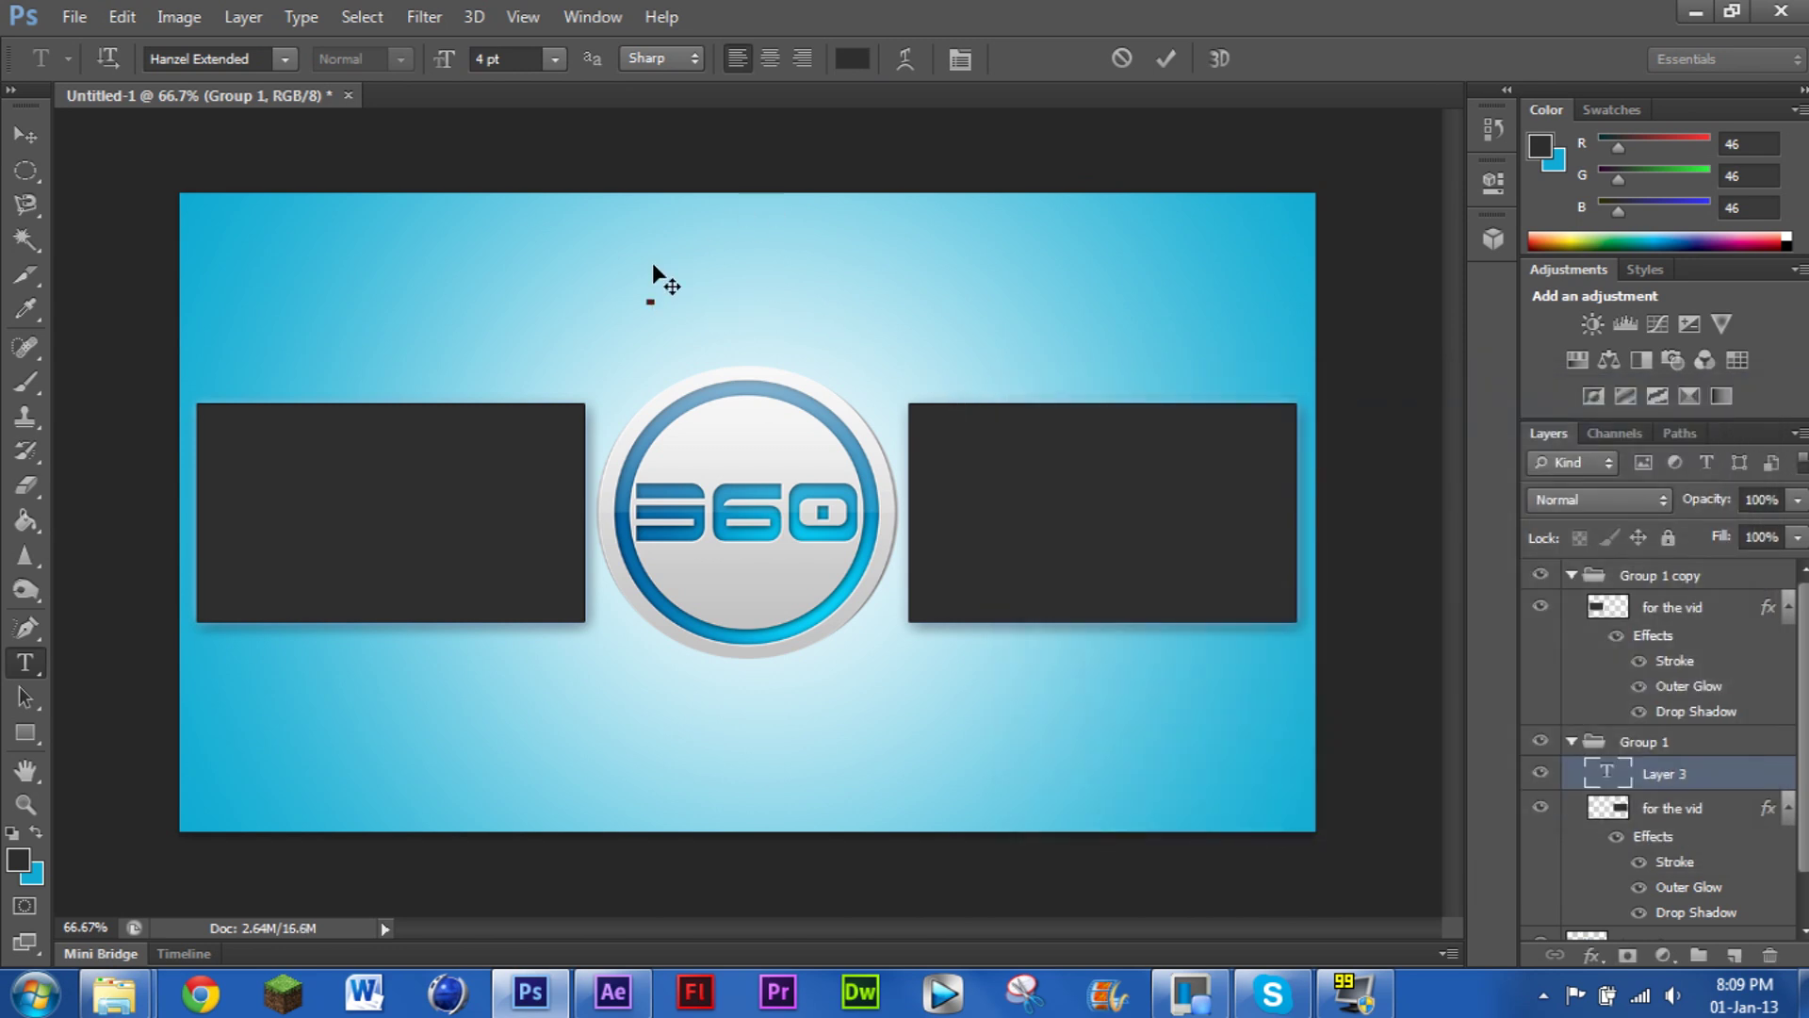
pyautogui.write('Chec')
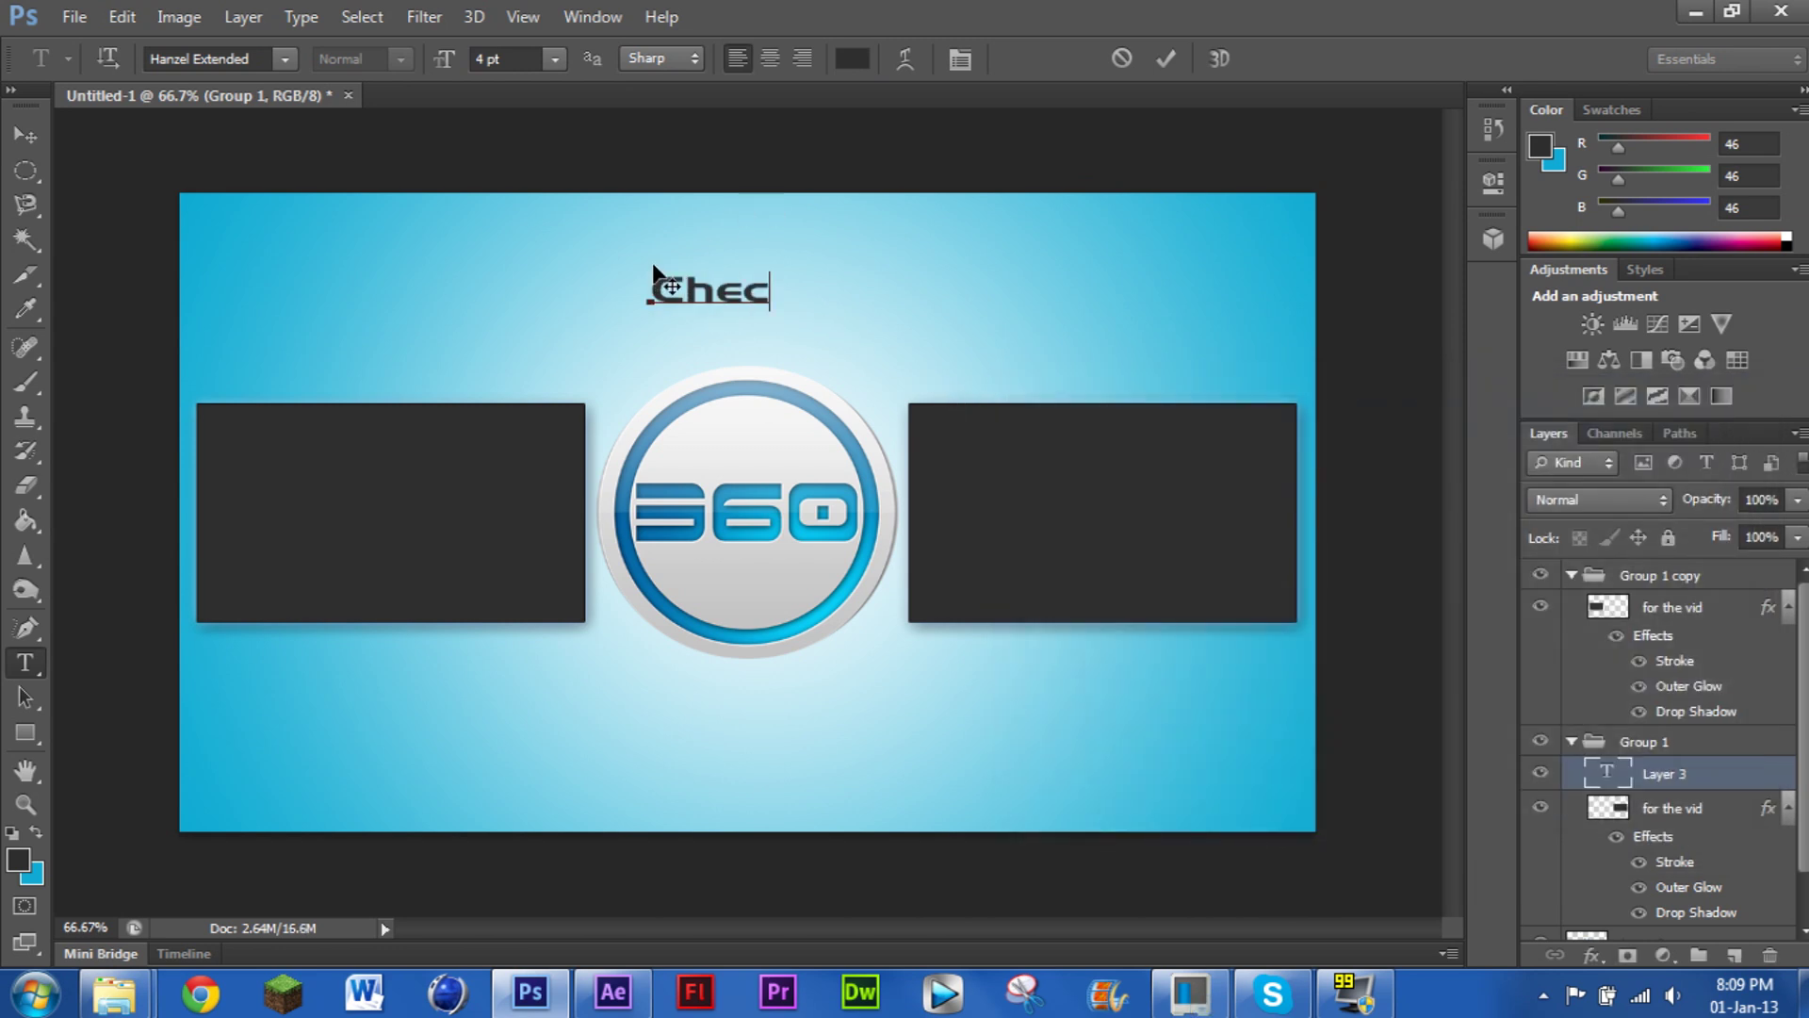
pyautogui.write('k These Out')
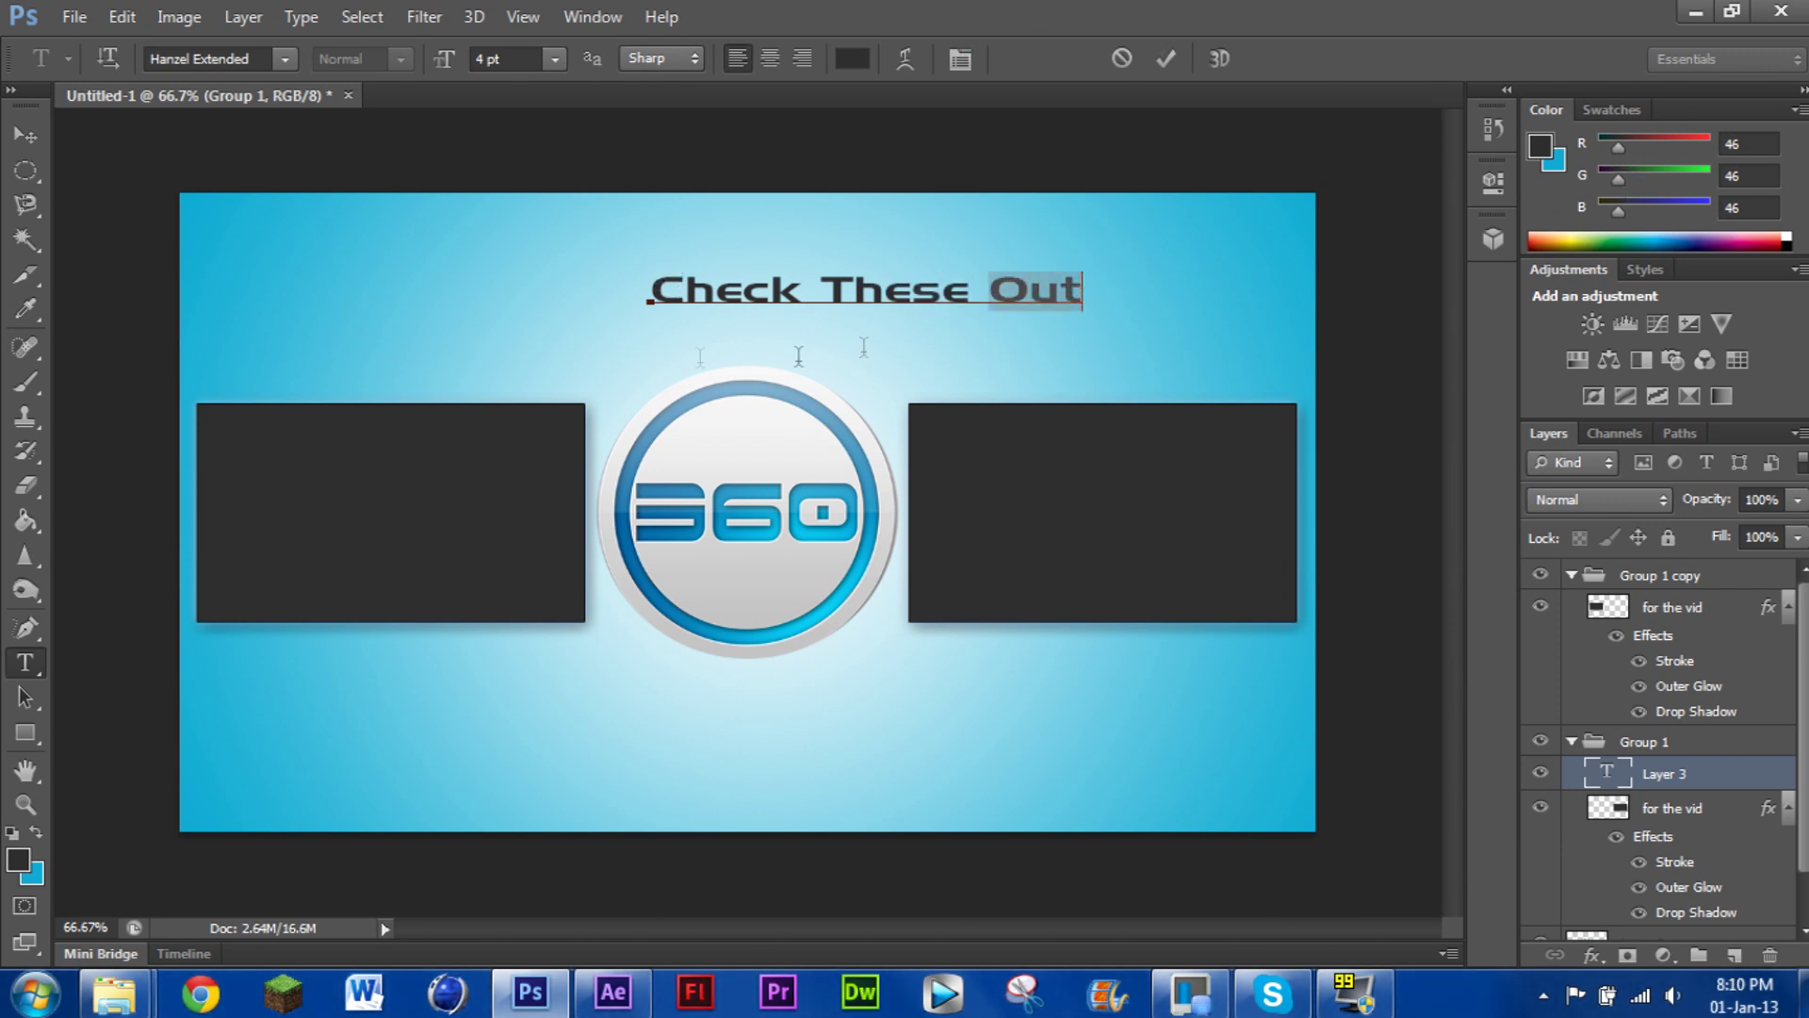
# Set the "Check These Out" text to 5 pt, commit it, and centre it above the 360 logo
pyautogui.hotkey('ctrl', 'a')
pyautogui.click(487, 56)
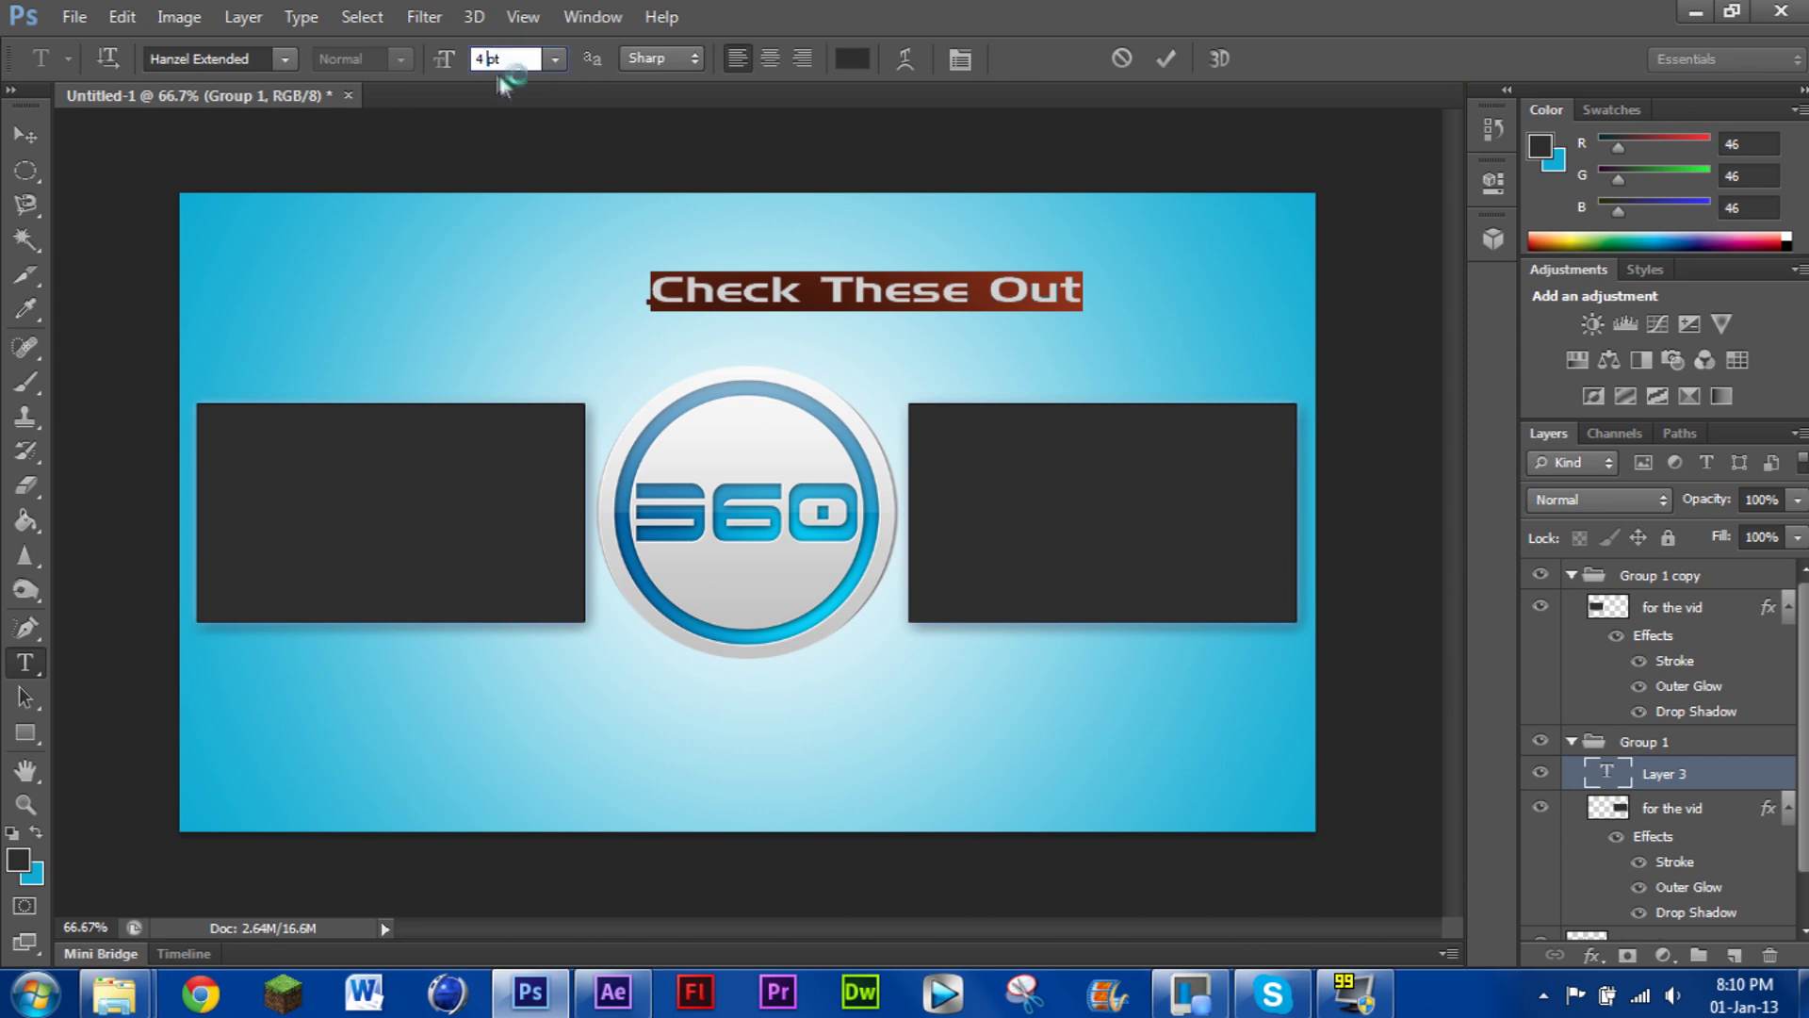
pyautogui.write('5')
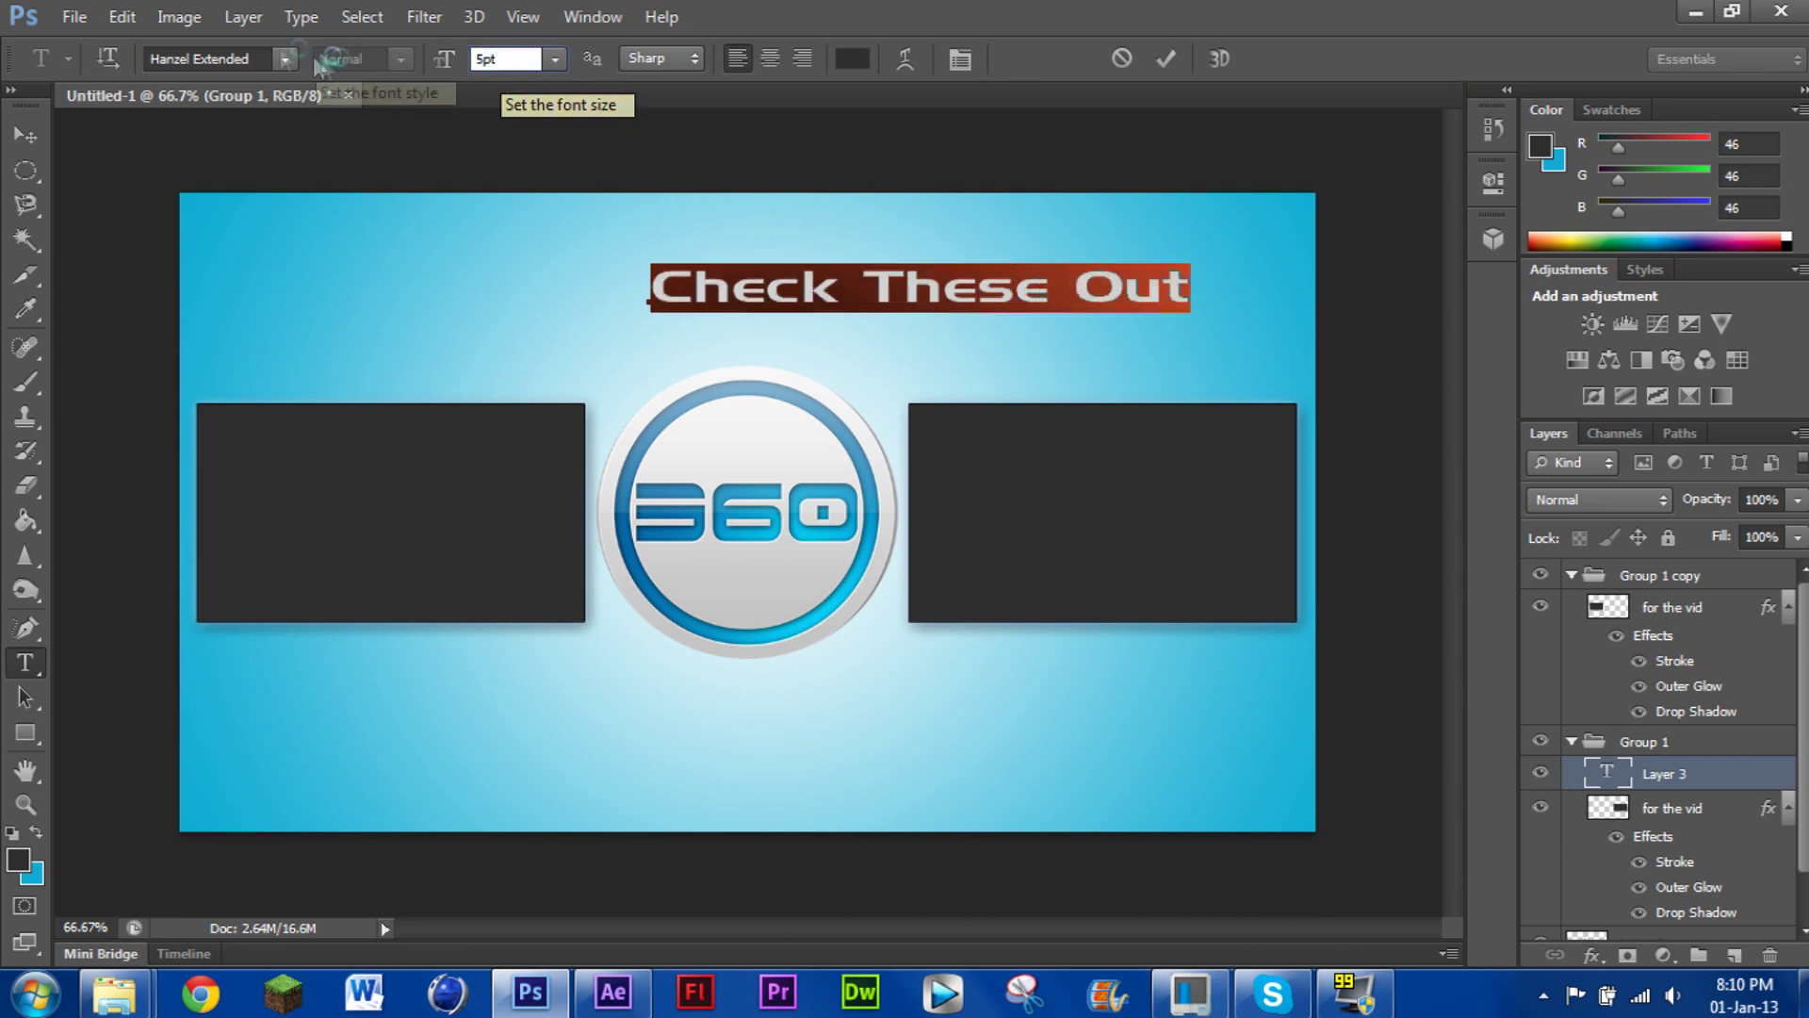
pyautogui.hotkey('ctrl', 'Return')
pyautogui.press('v')
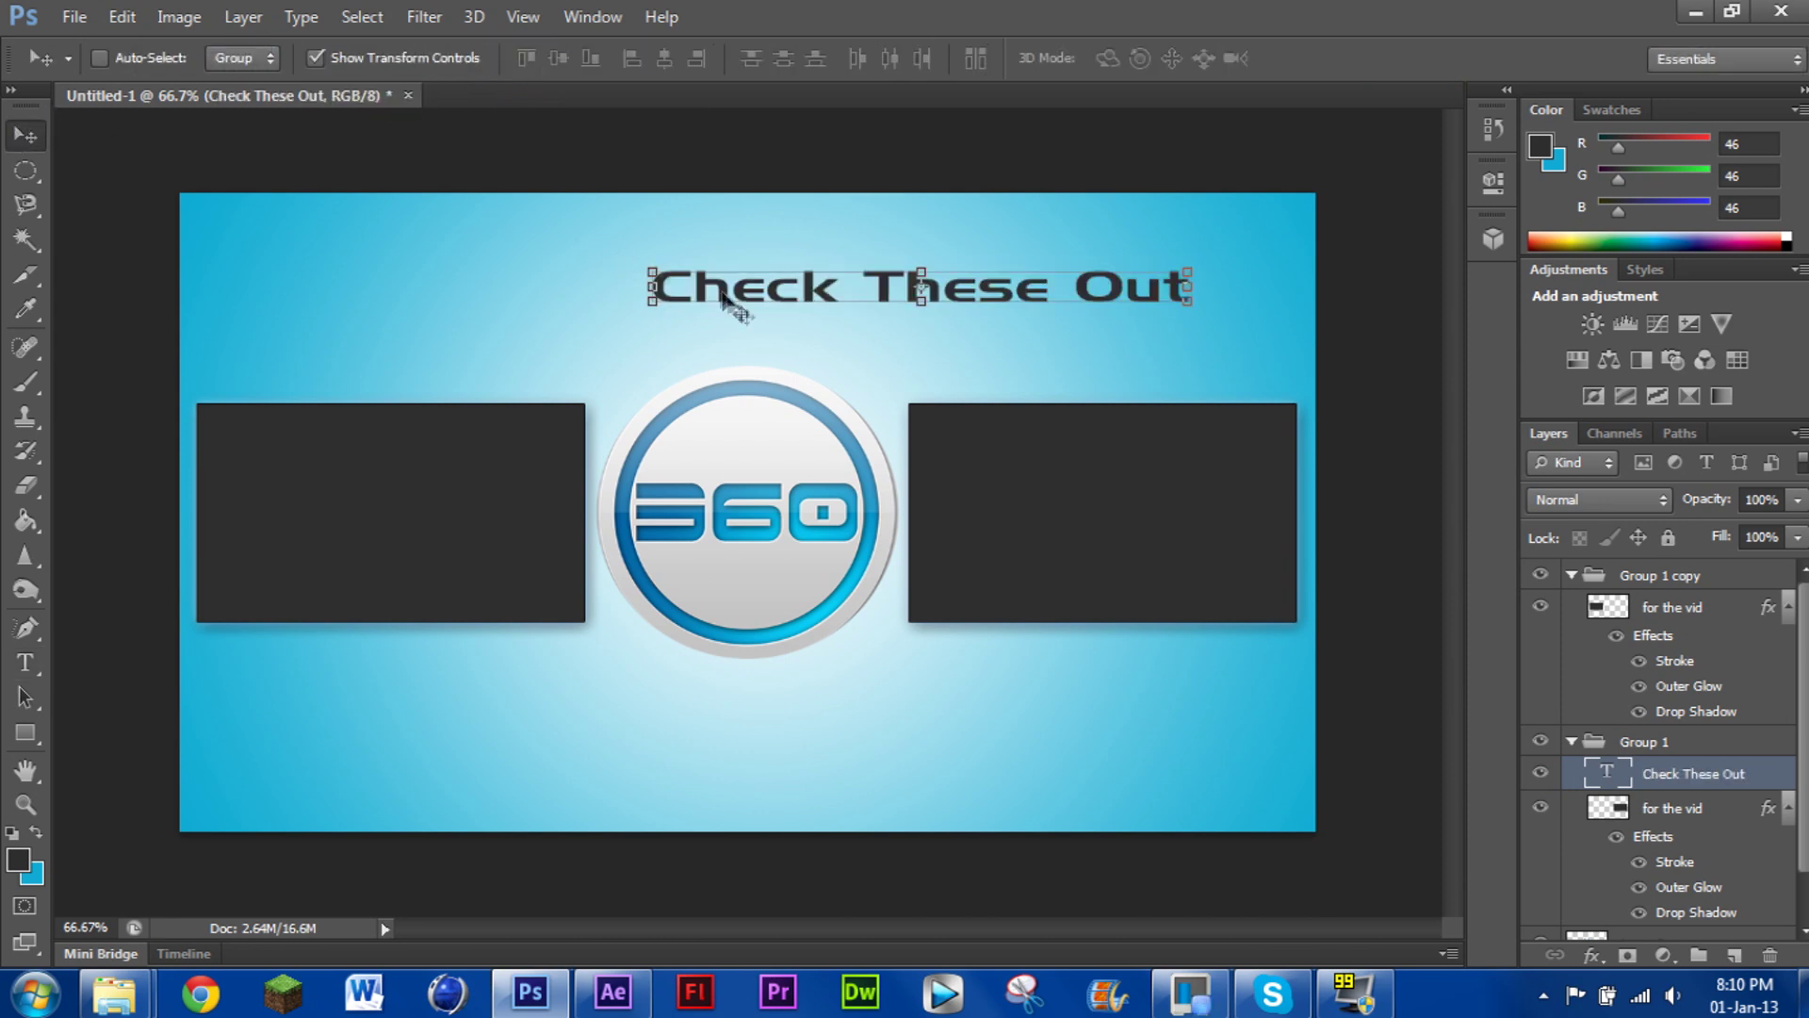
pyautogui.moveTo(763, 295); pyautogui.dragTo(599, 306)
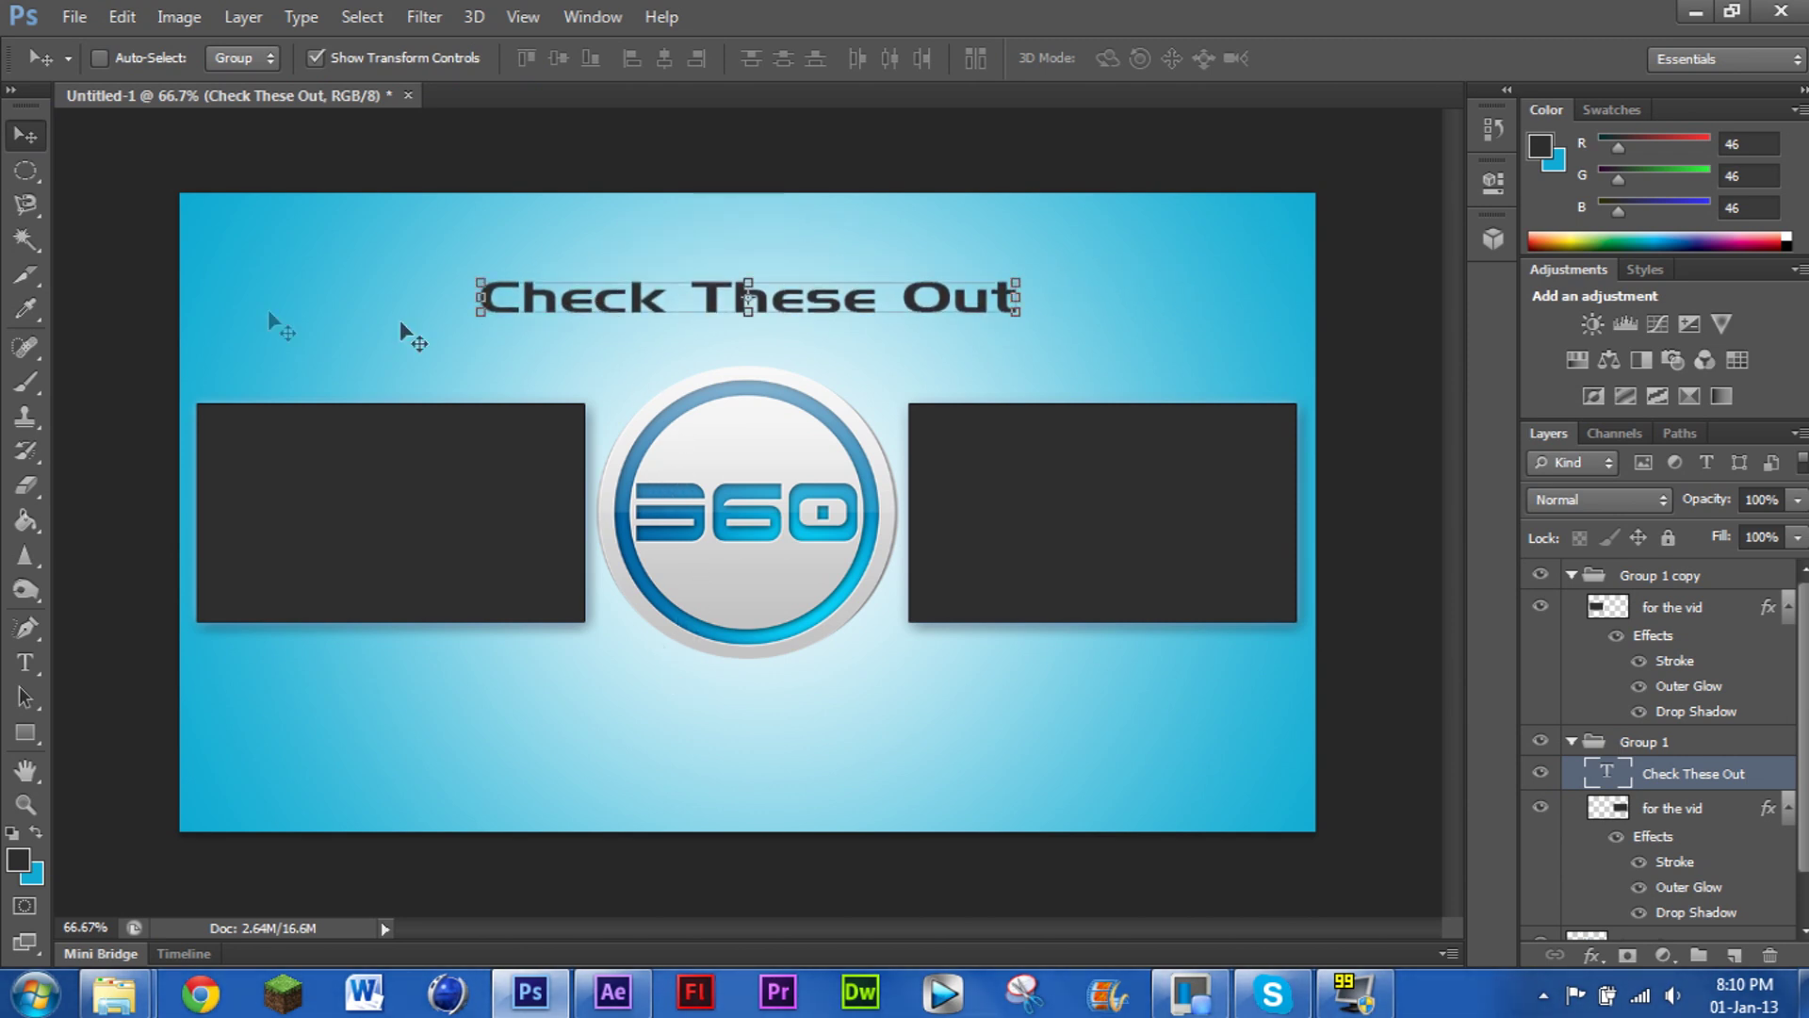
# Add the text "SUBSCRIBE" at 6 pt below the 360 logo and centre it horizontally under the logo
pyautogui.click(21, 665)
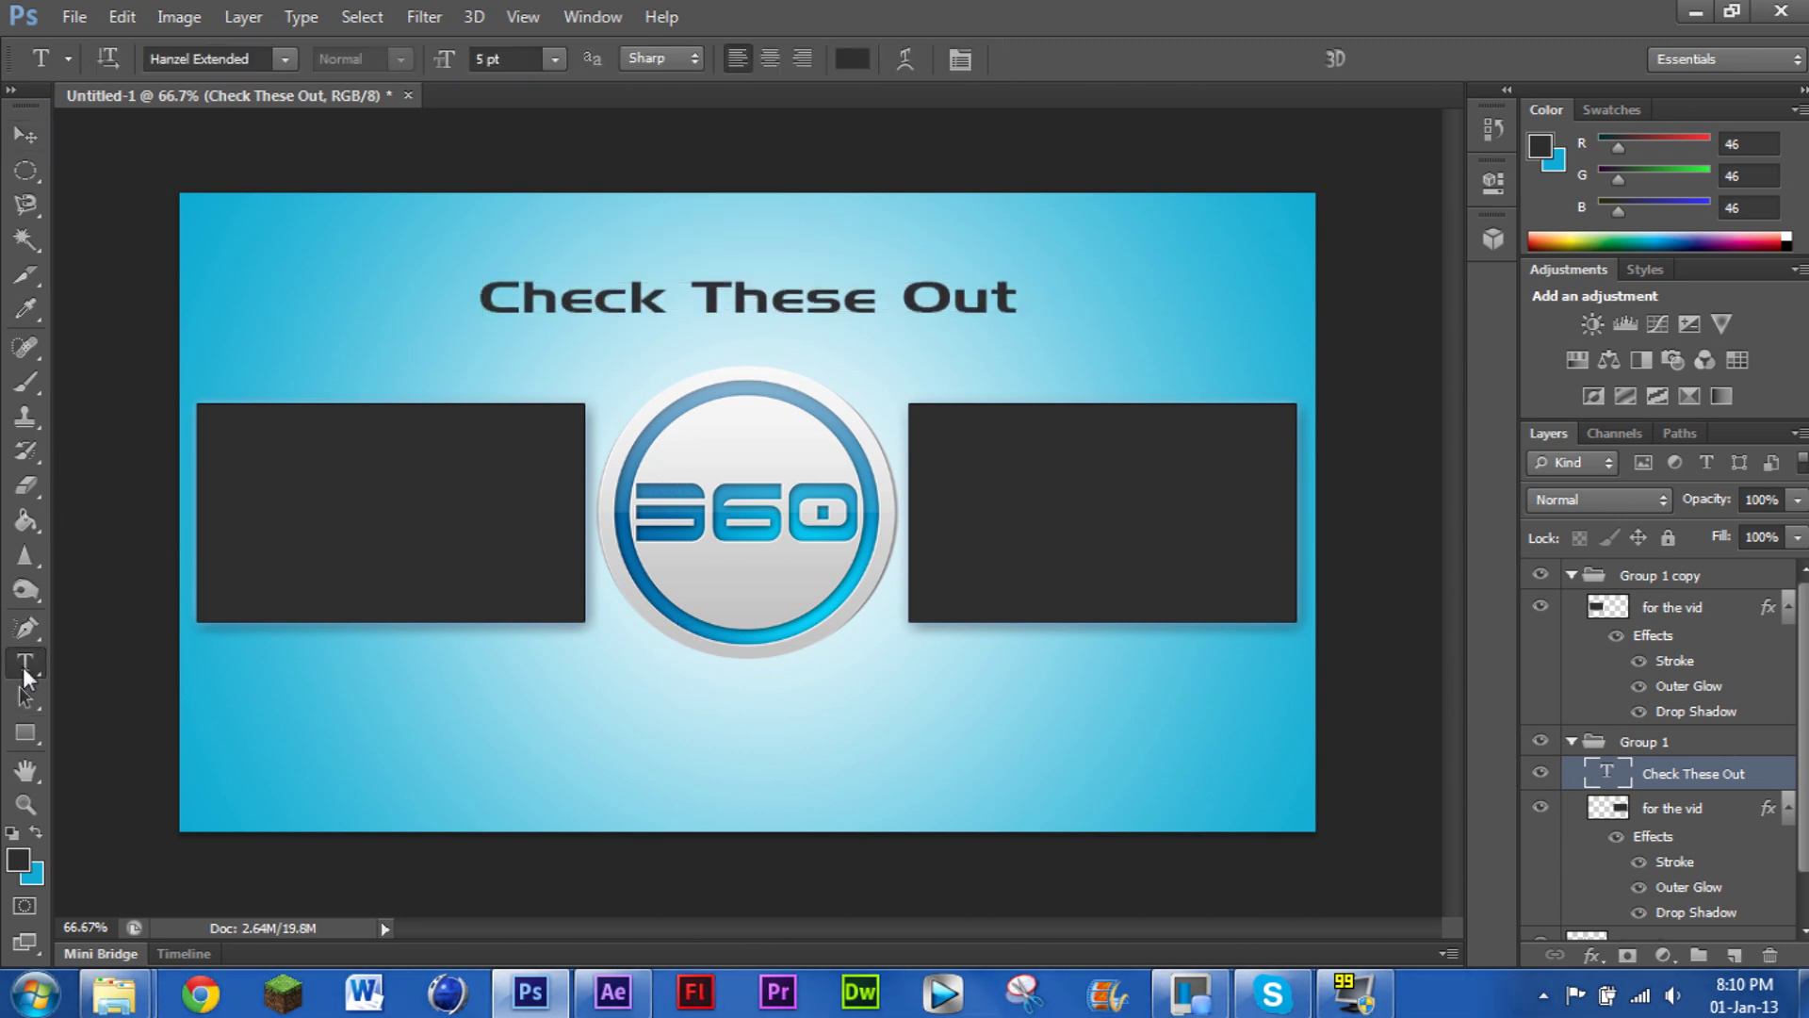
pyautogui.click(686, 762)
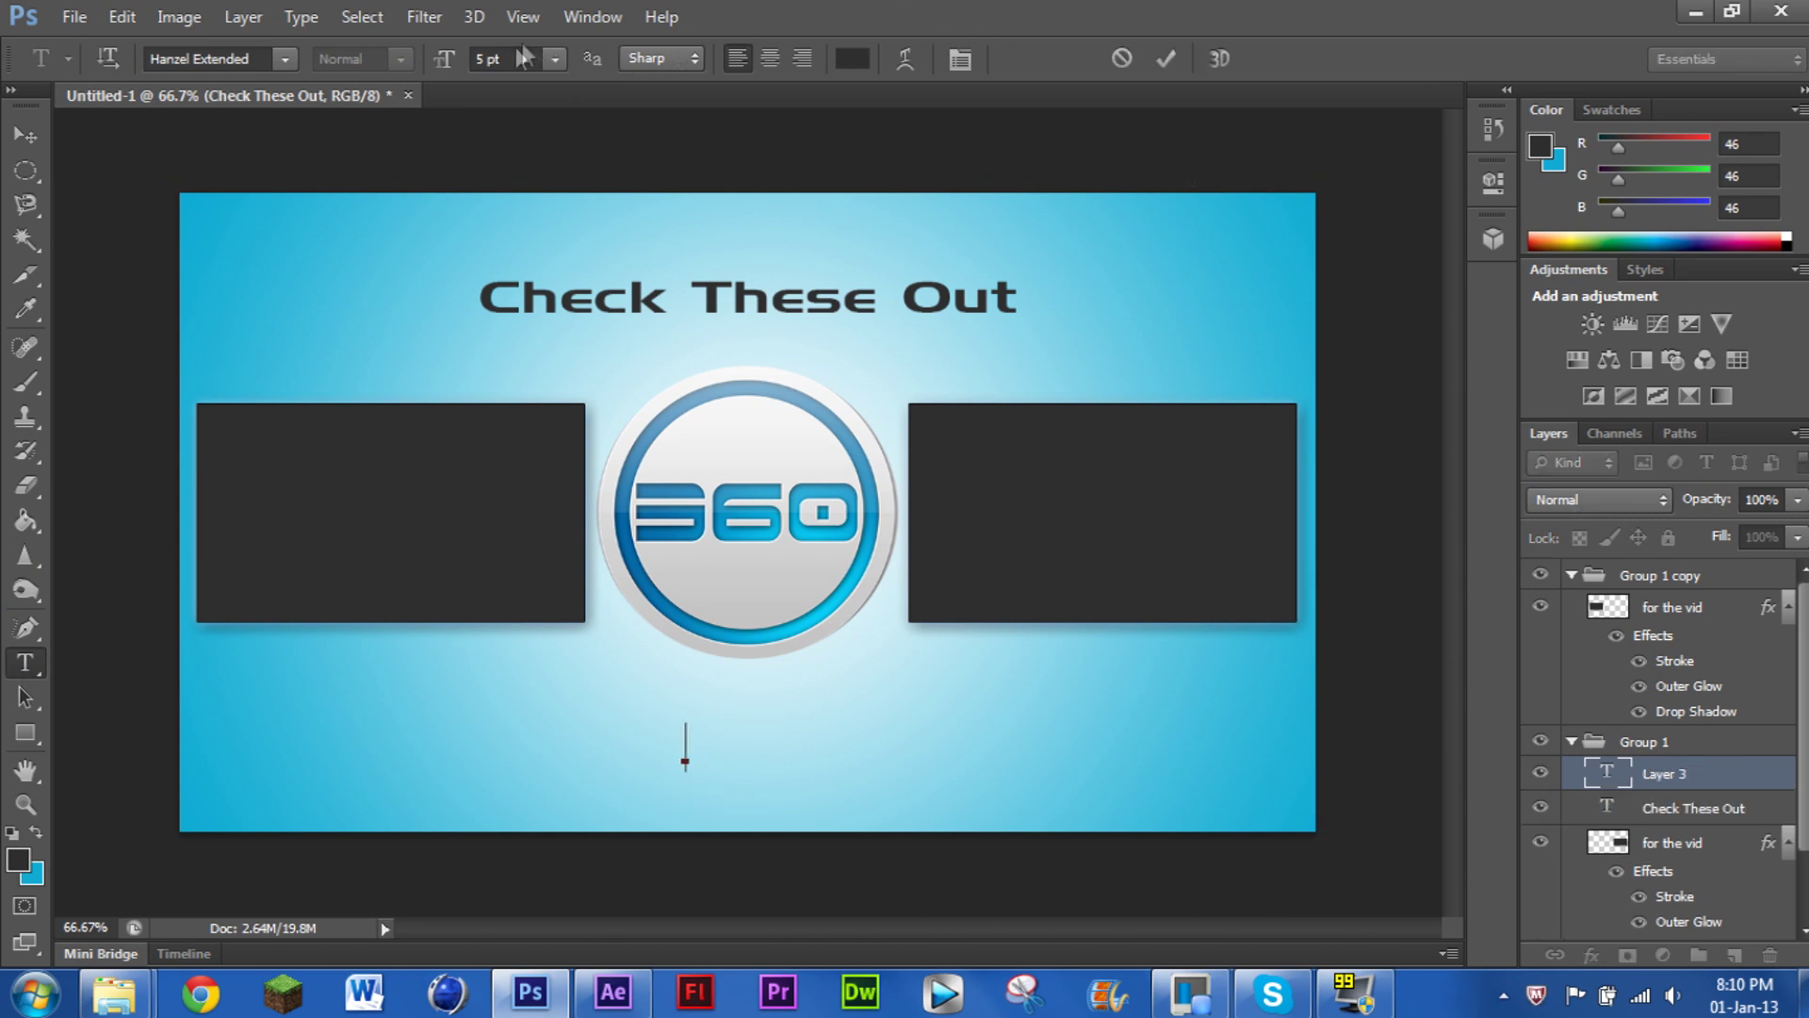
pyautogui.click(485, 61)
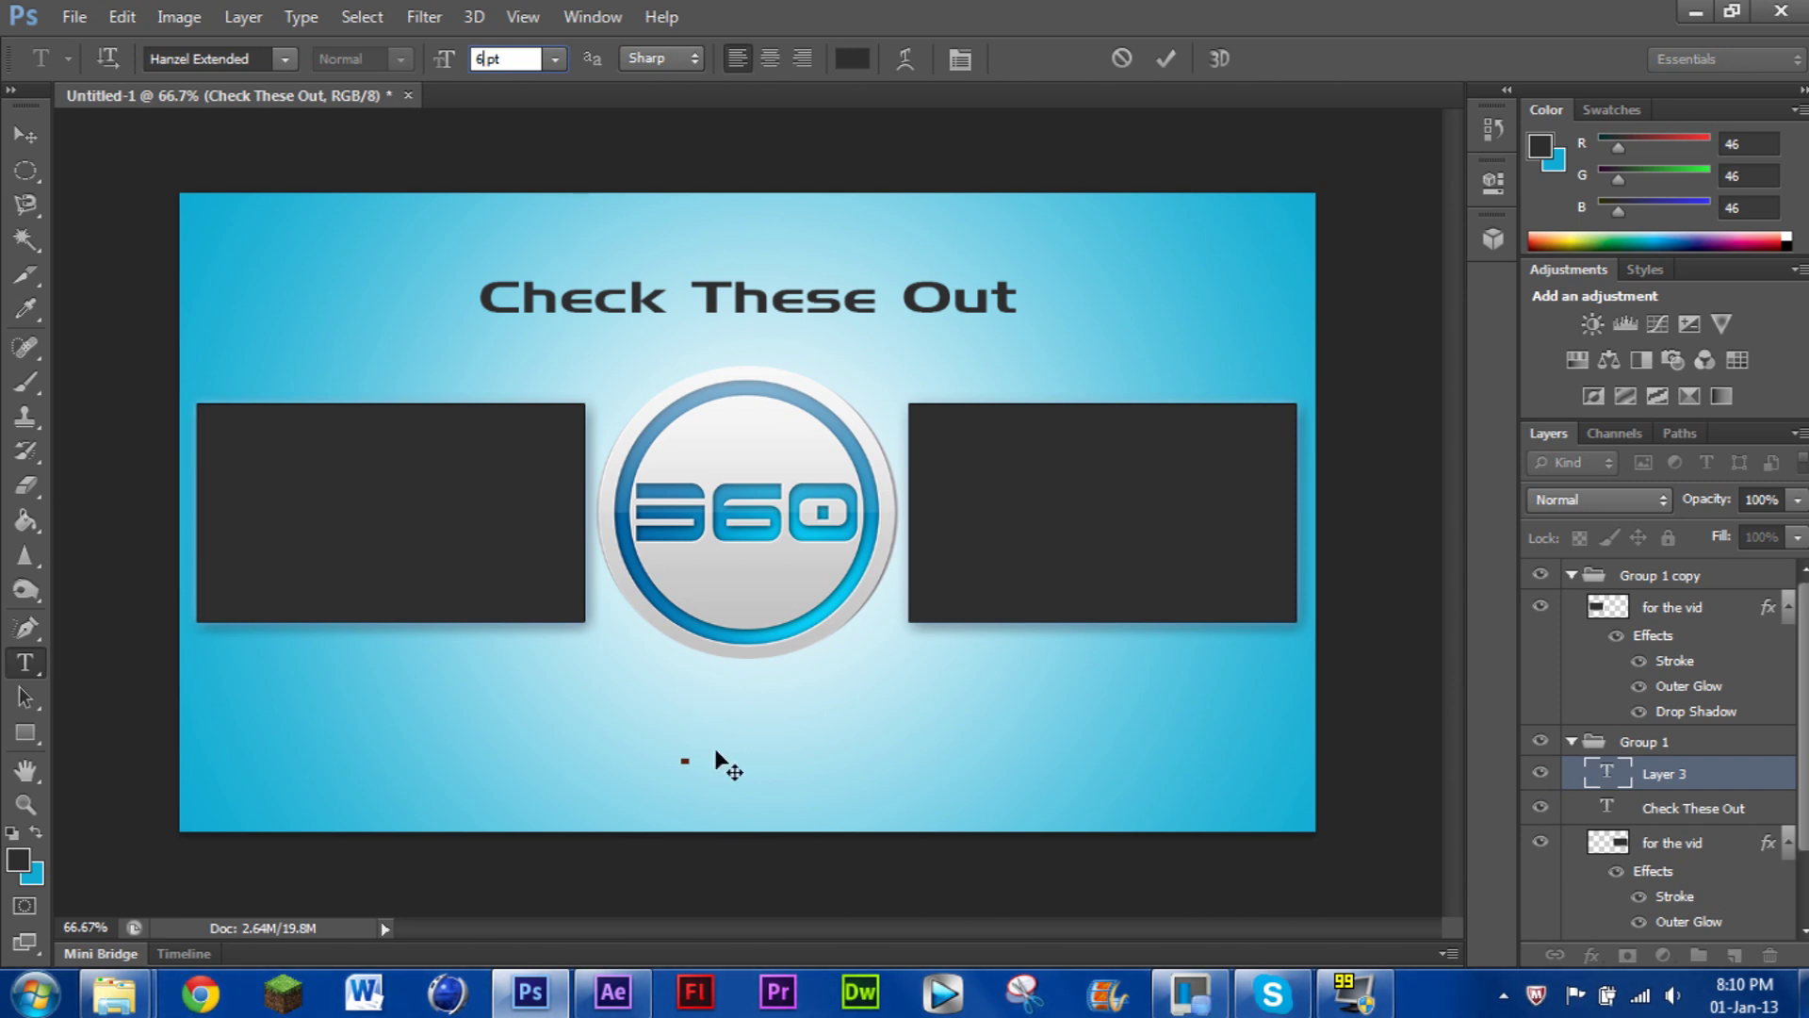
pyautogui.press('Return')
pyautogui.write('S')
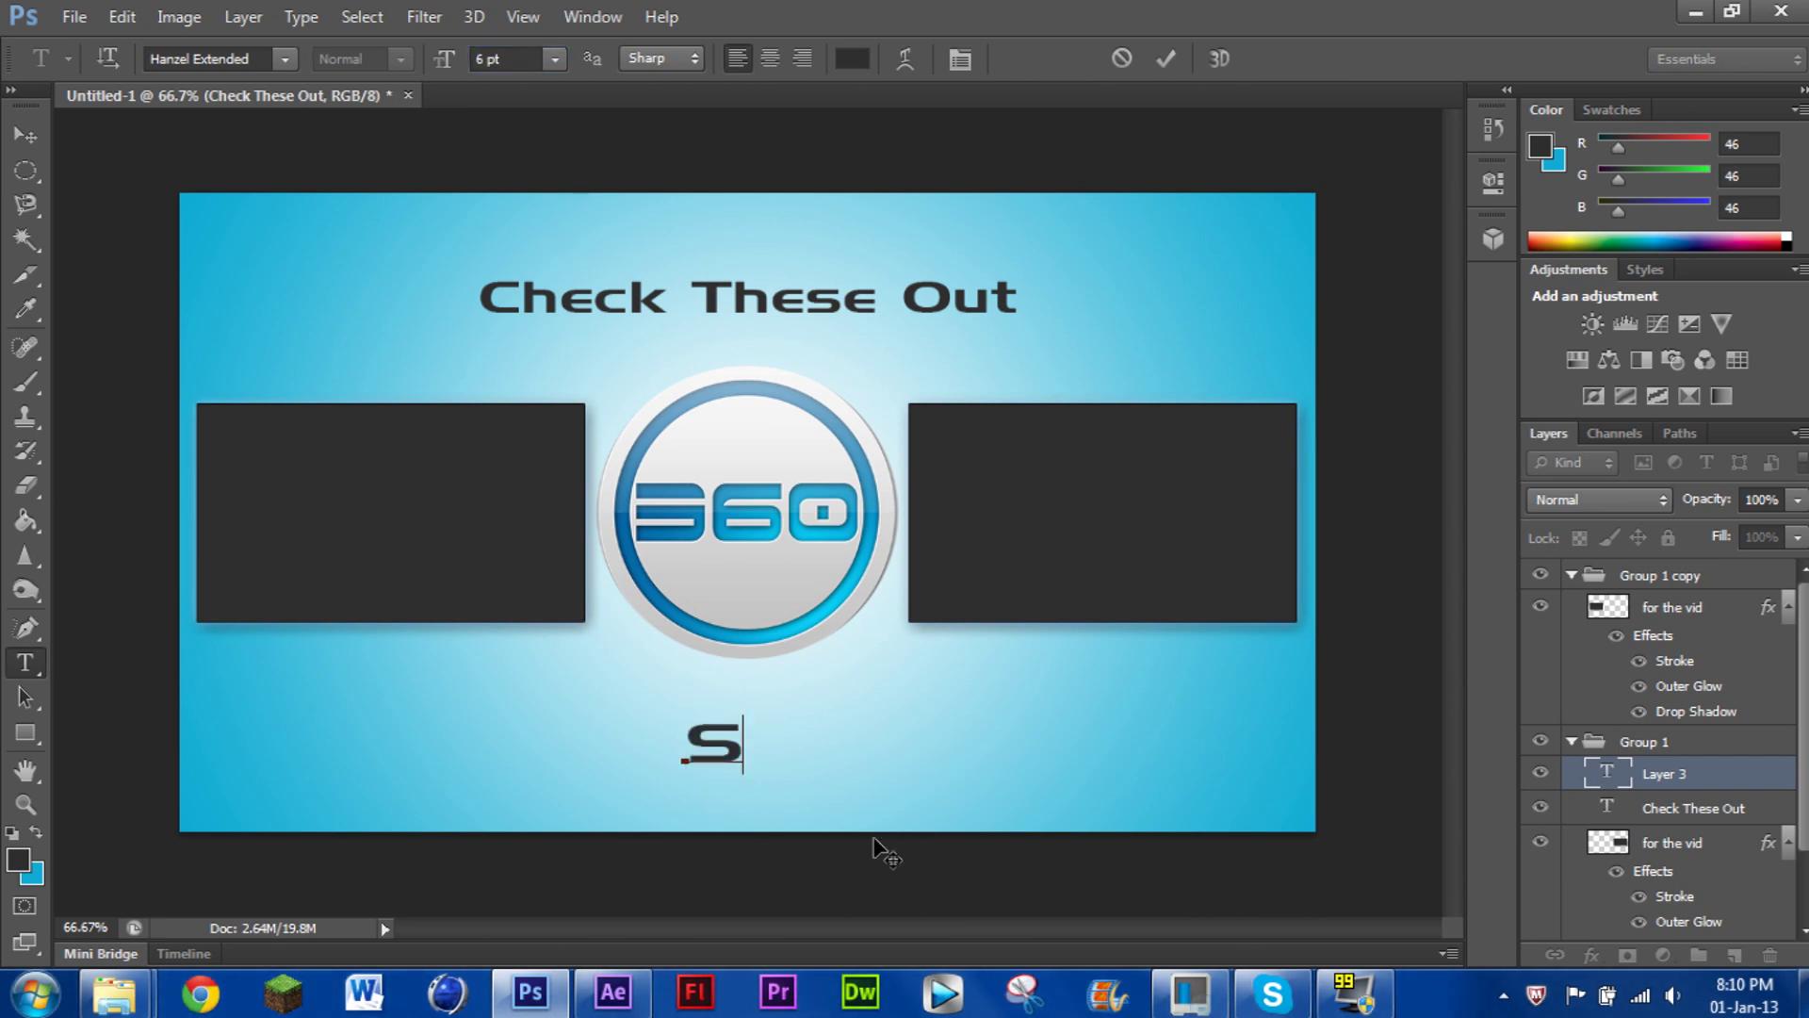
pyautogui.write('UBSCR')
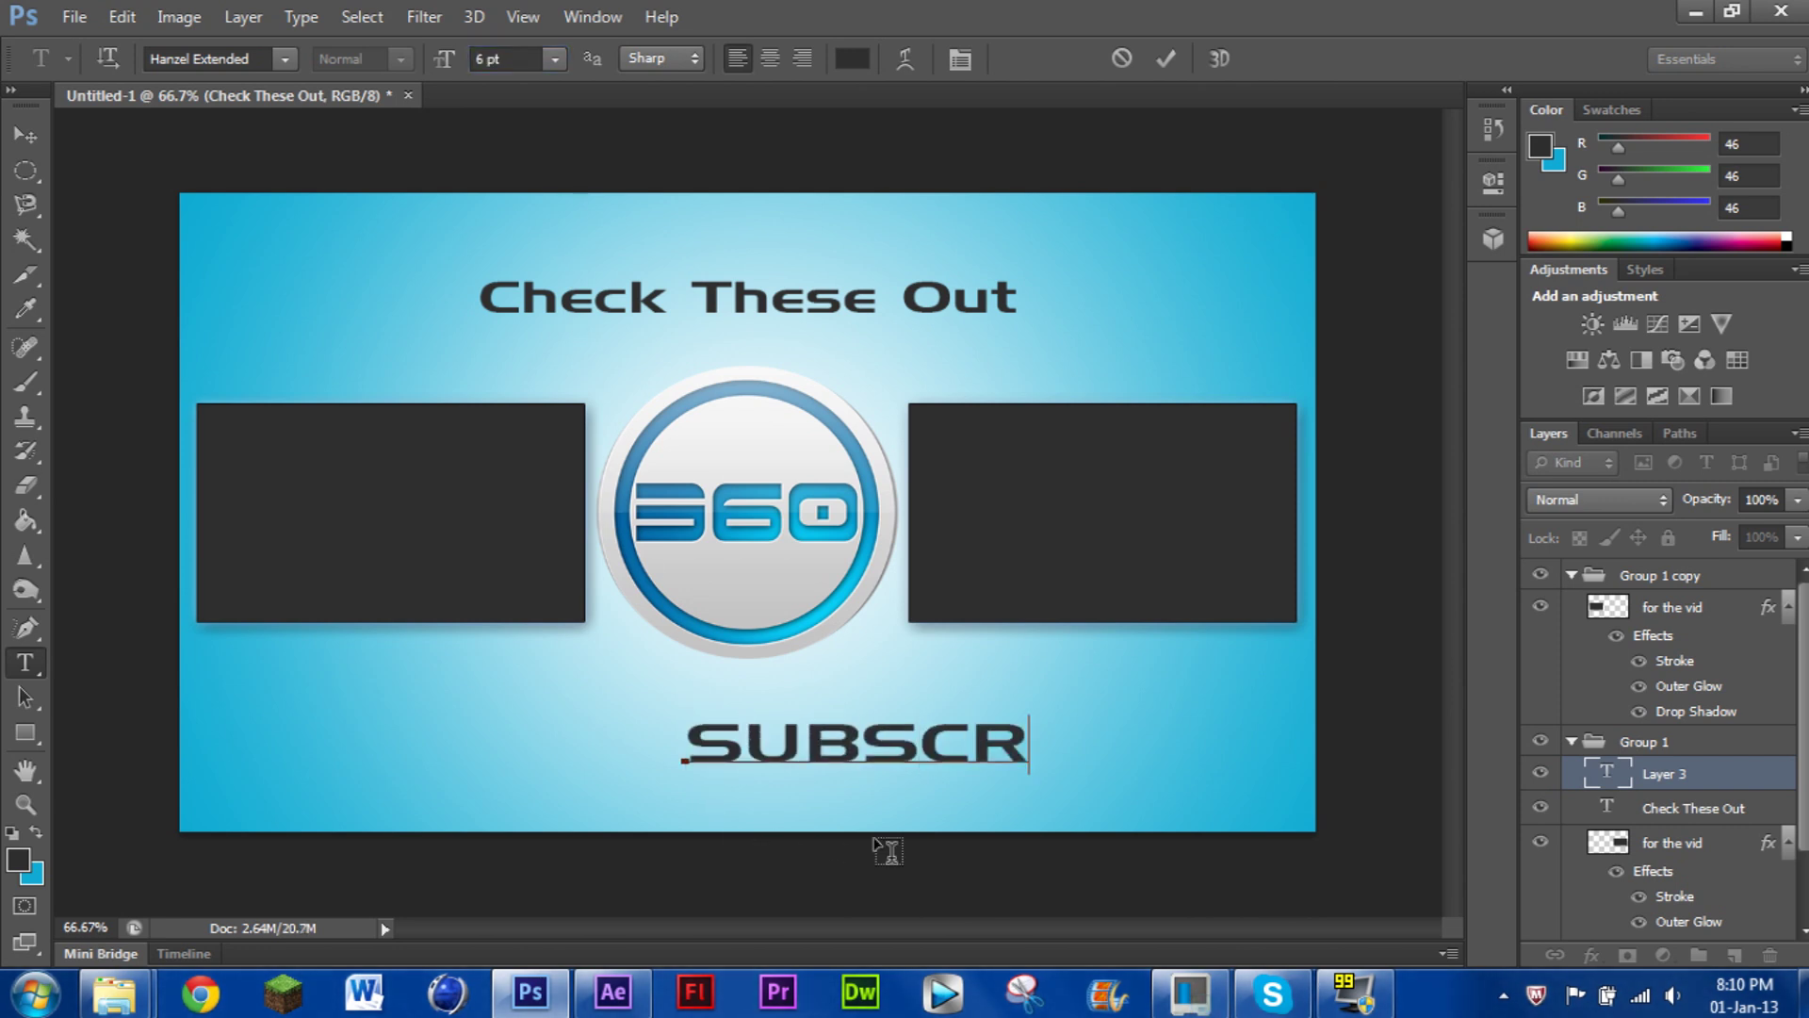
pyautogui.write('IBE')
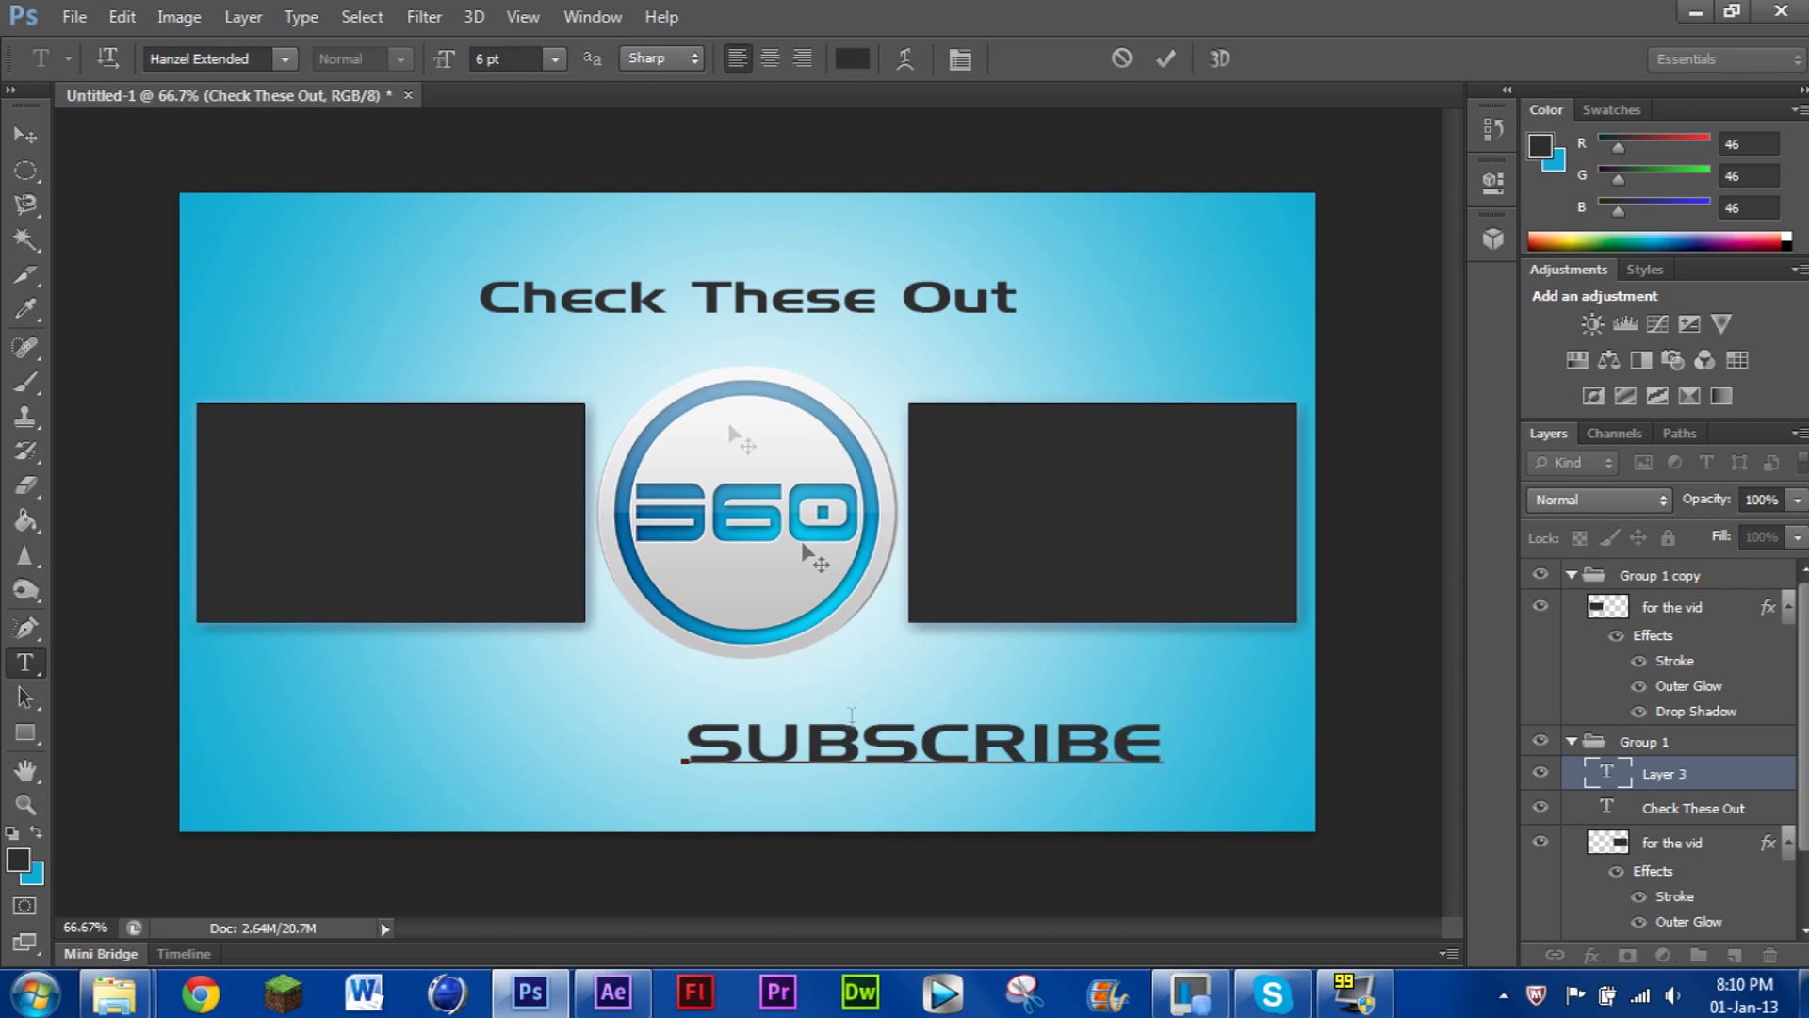
pyautogui.click(25, 137)
pyautogui.moveTo(861, 754); pyautogui.dragTo(672, 749)
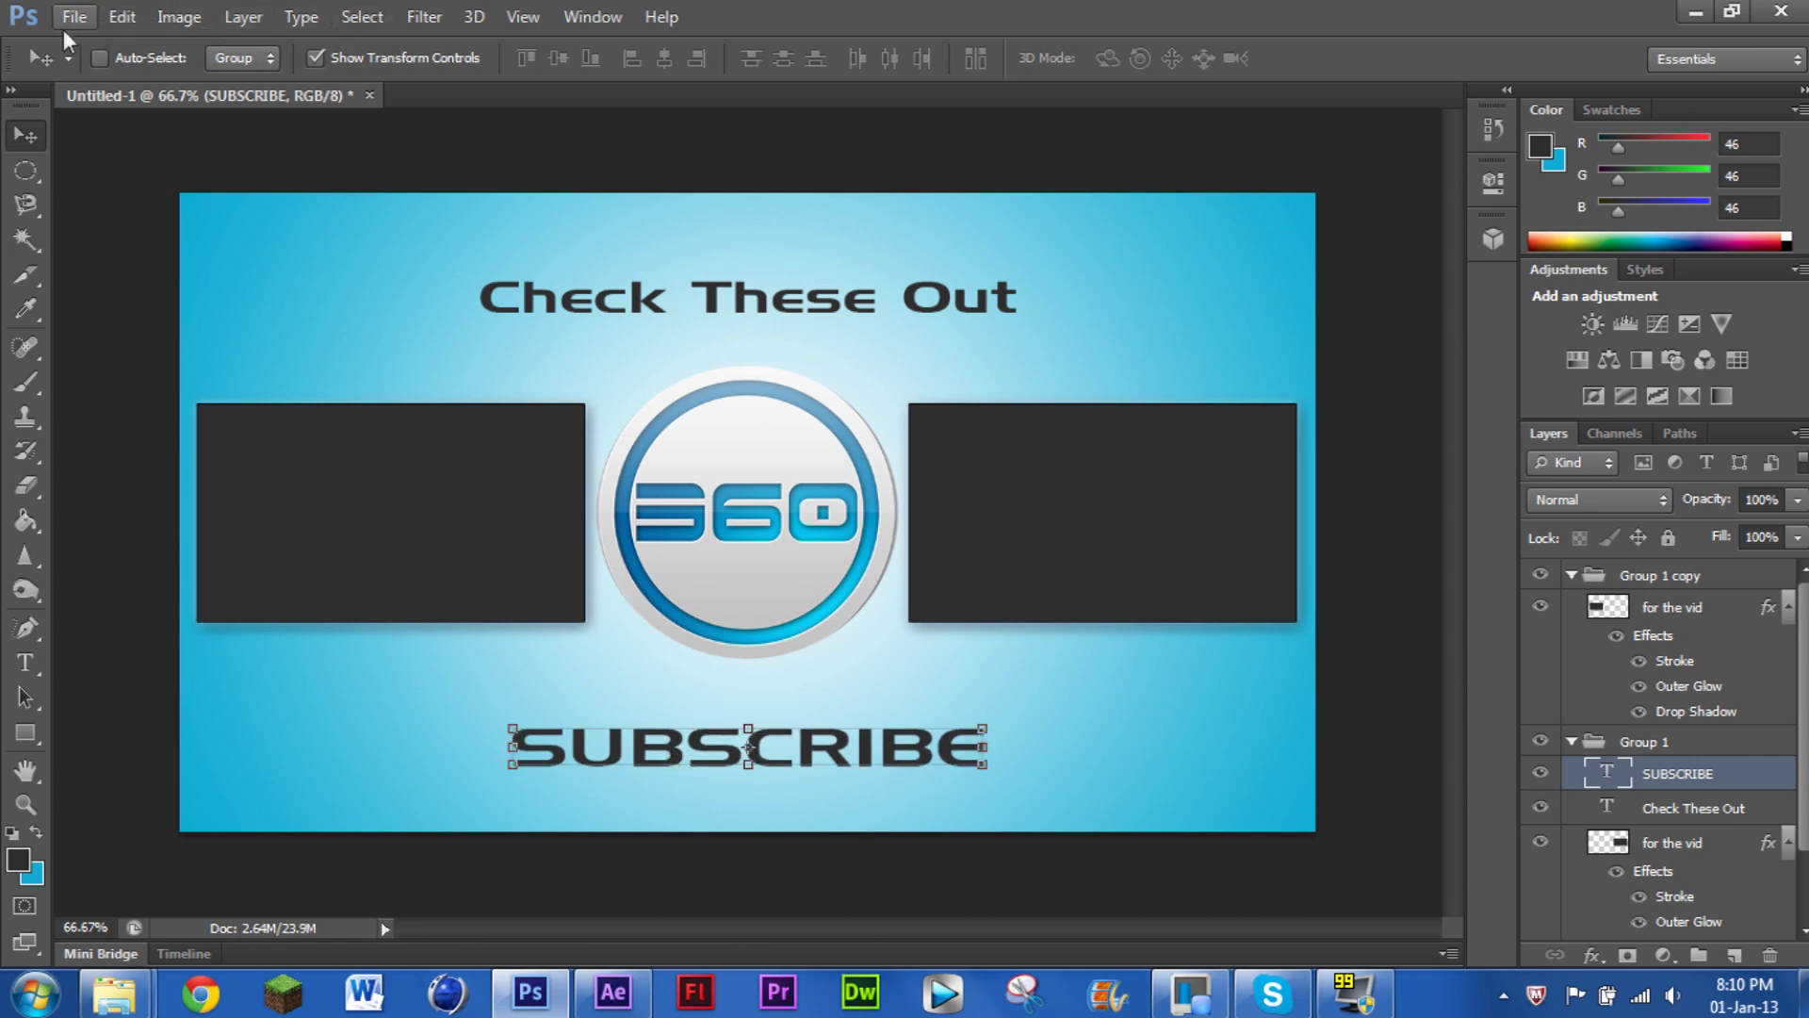
# Open Twitter_lg.png from the Twittercons folder and copy the badge into the lower-left corner of the outro
pyautogui.click(75, 16)
pyautogui.click(112, 74)
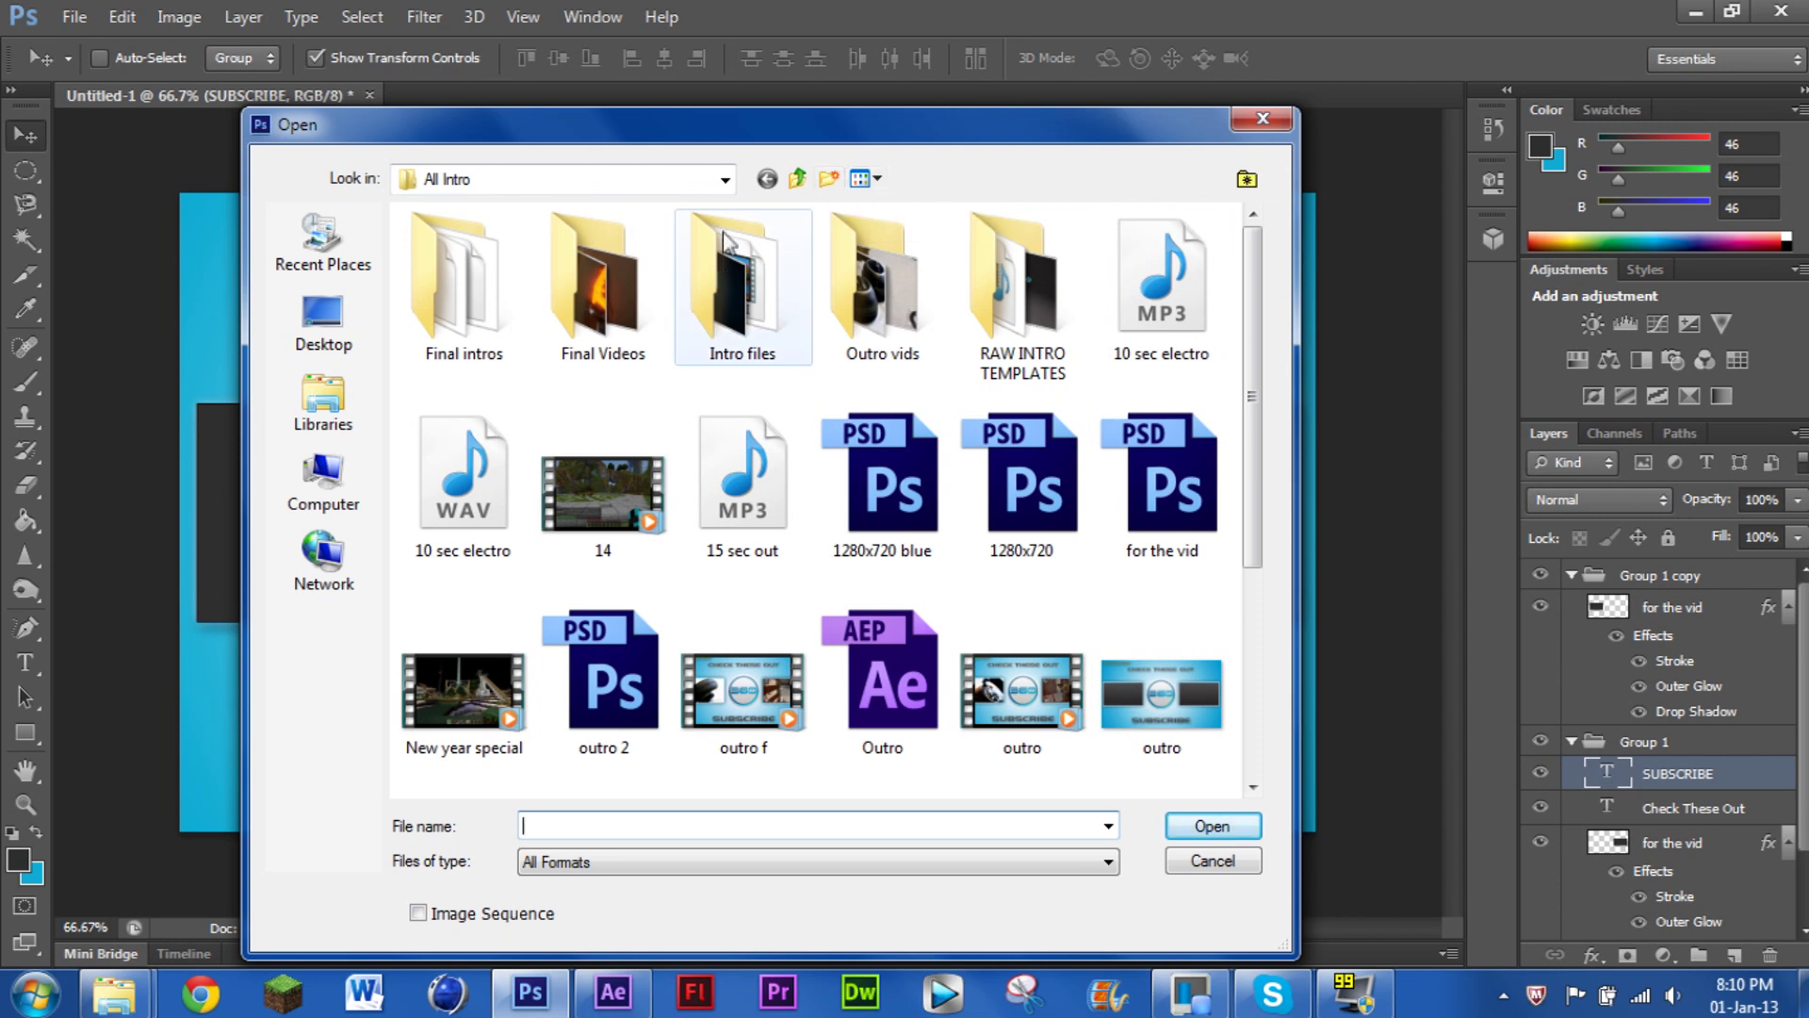
pyautogui.click(348, 479)
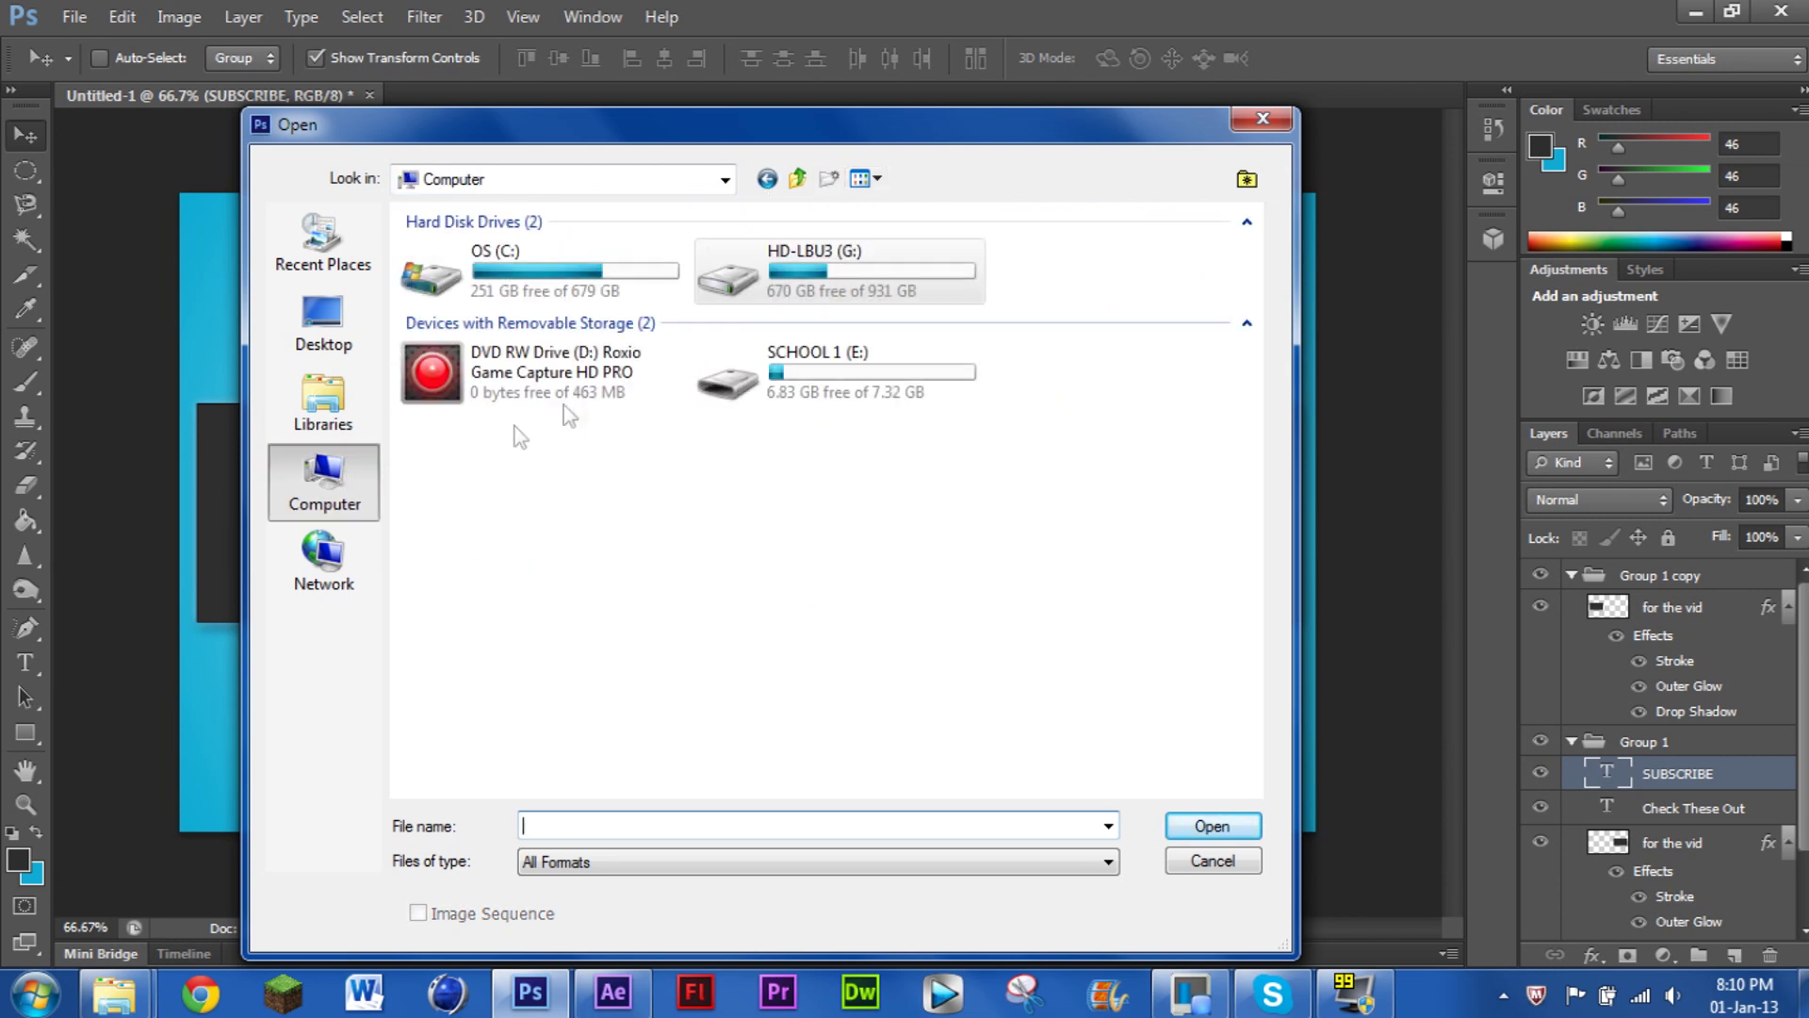
pyautogui.doubleClick(782, 264)
pyautogui.doubleClick(1026, 290)
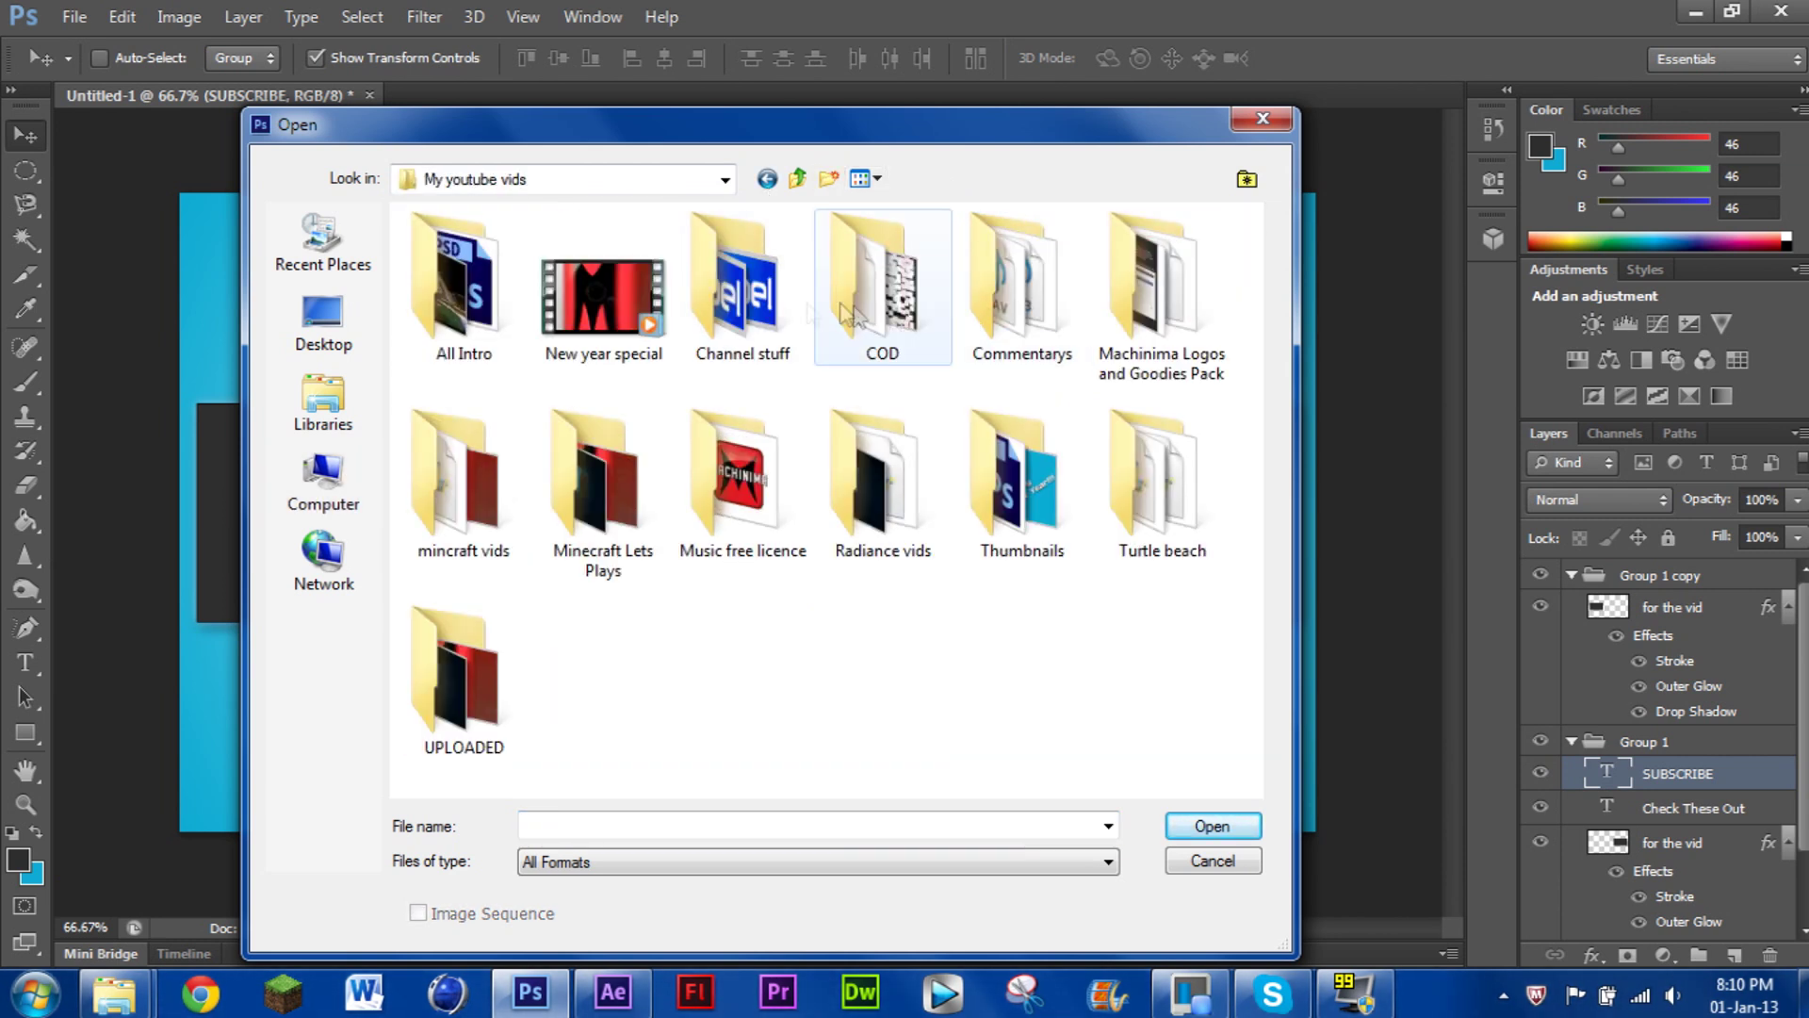
pyautogui.doubleClick(742, 283)
pyautogui.doubleClick(1060, 297)
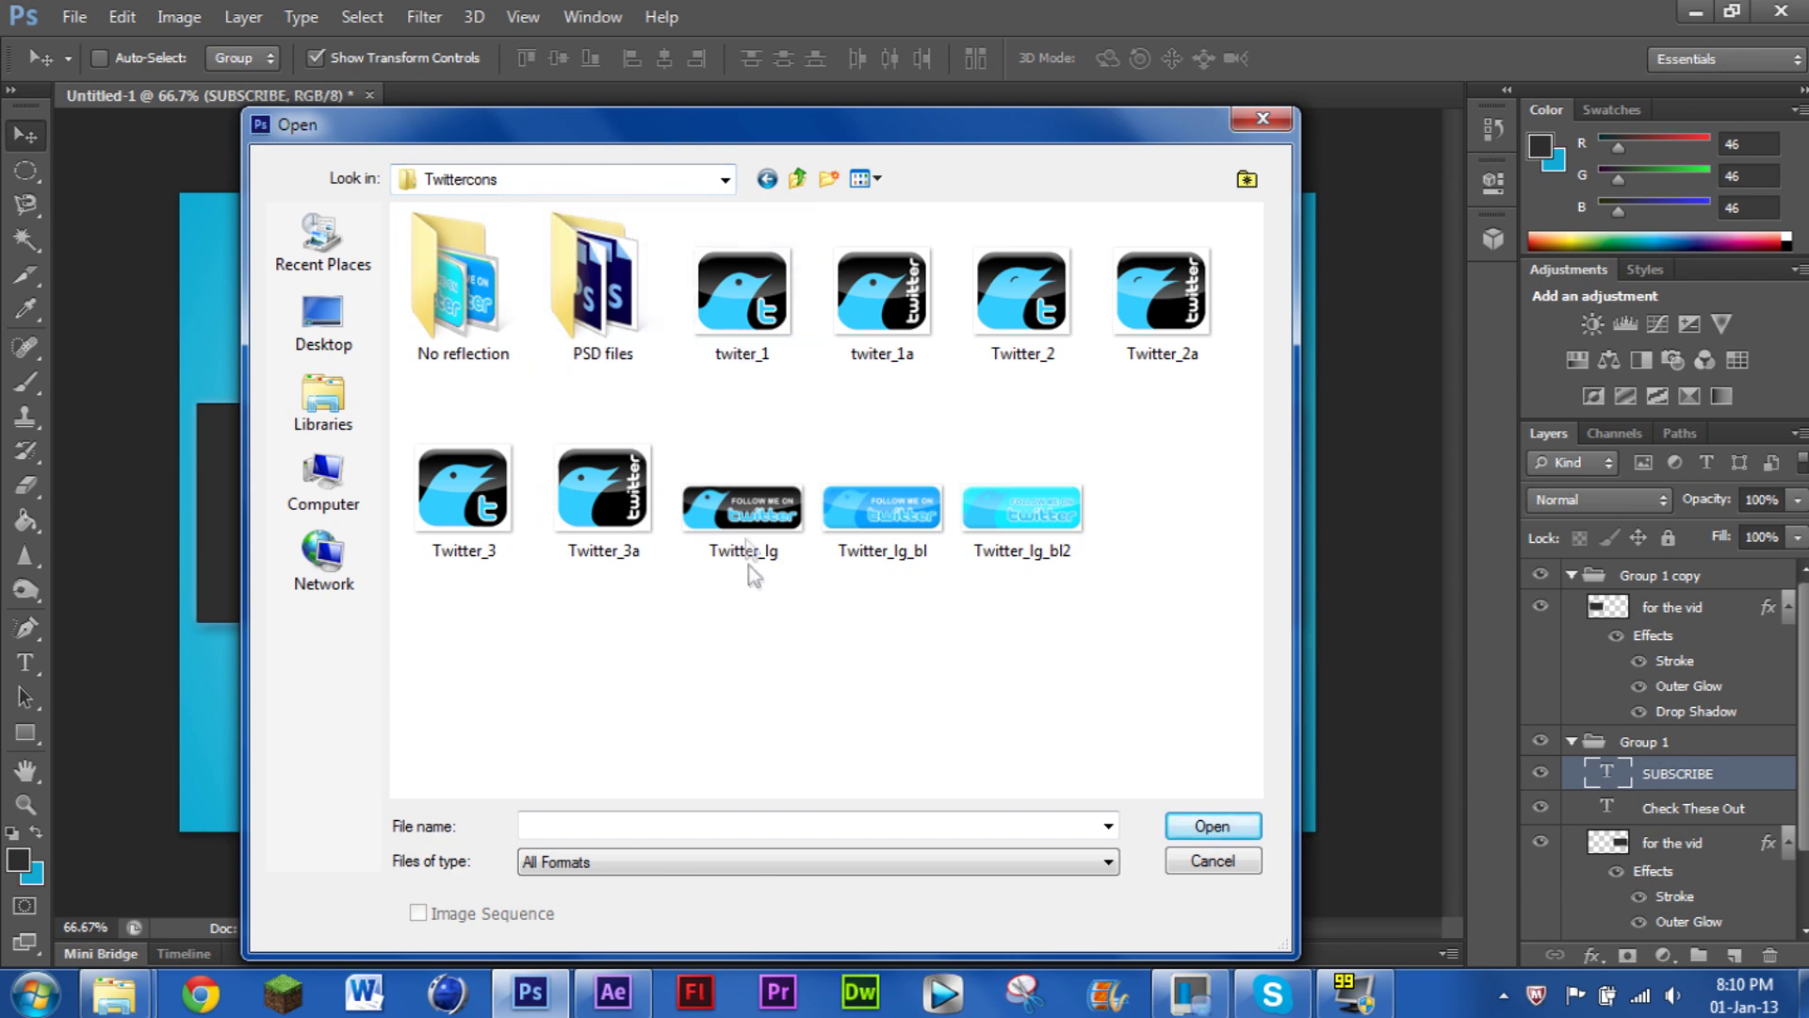
pyautogui.doubleClick(513, 326)
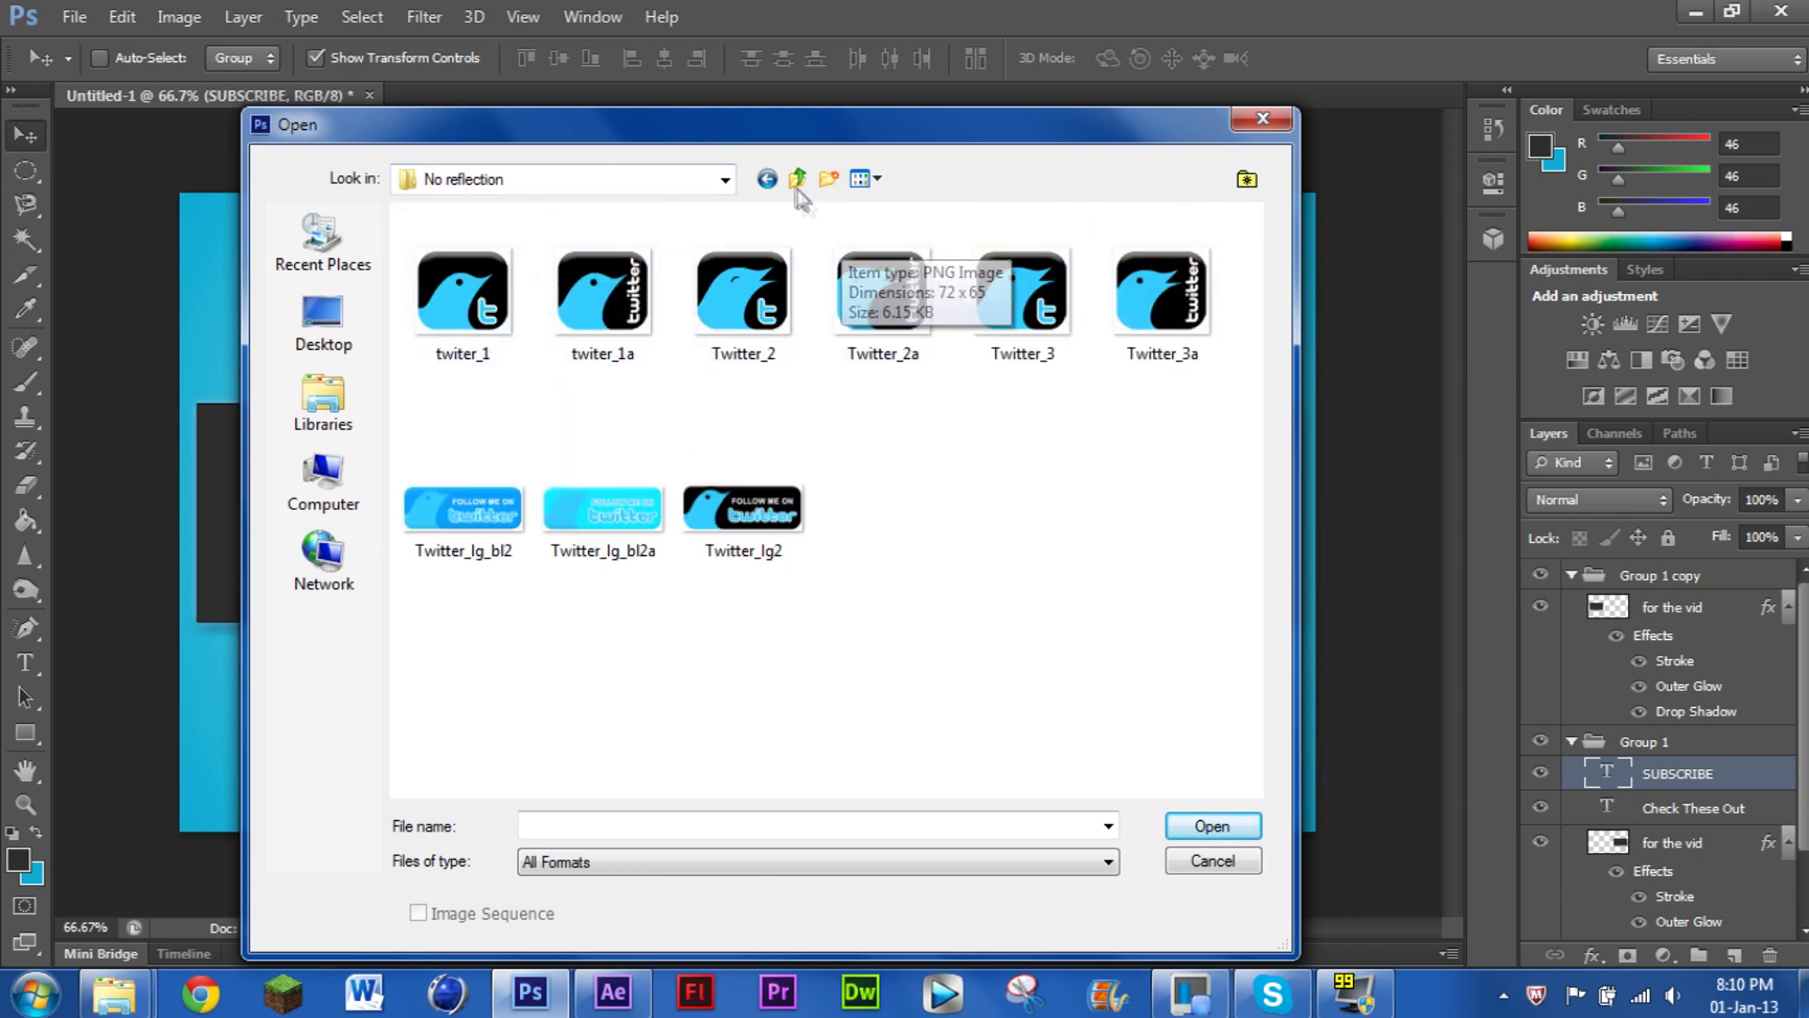
pyautogui.click(767, 179)
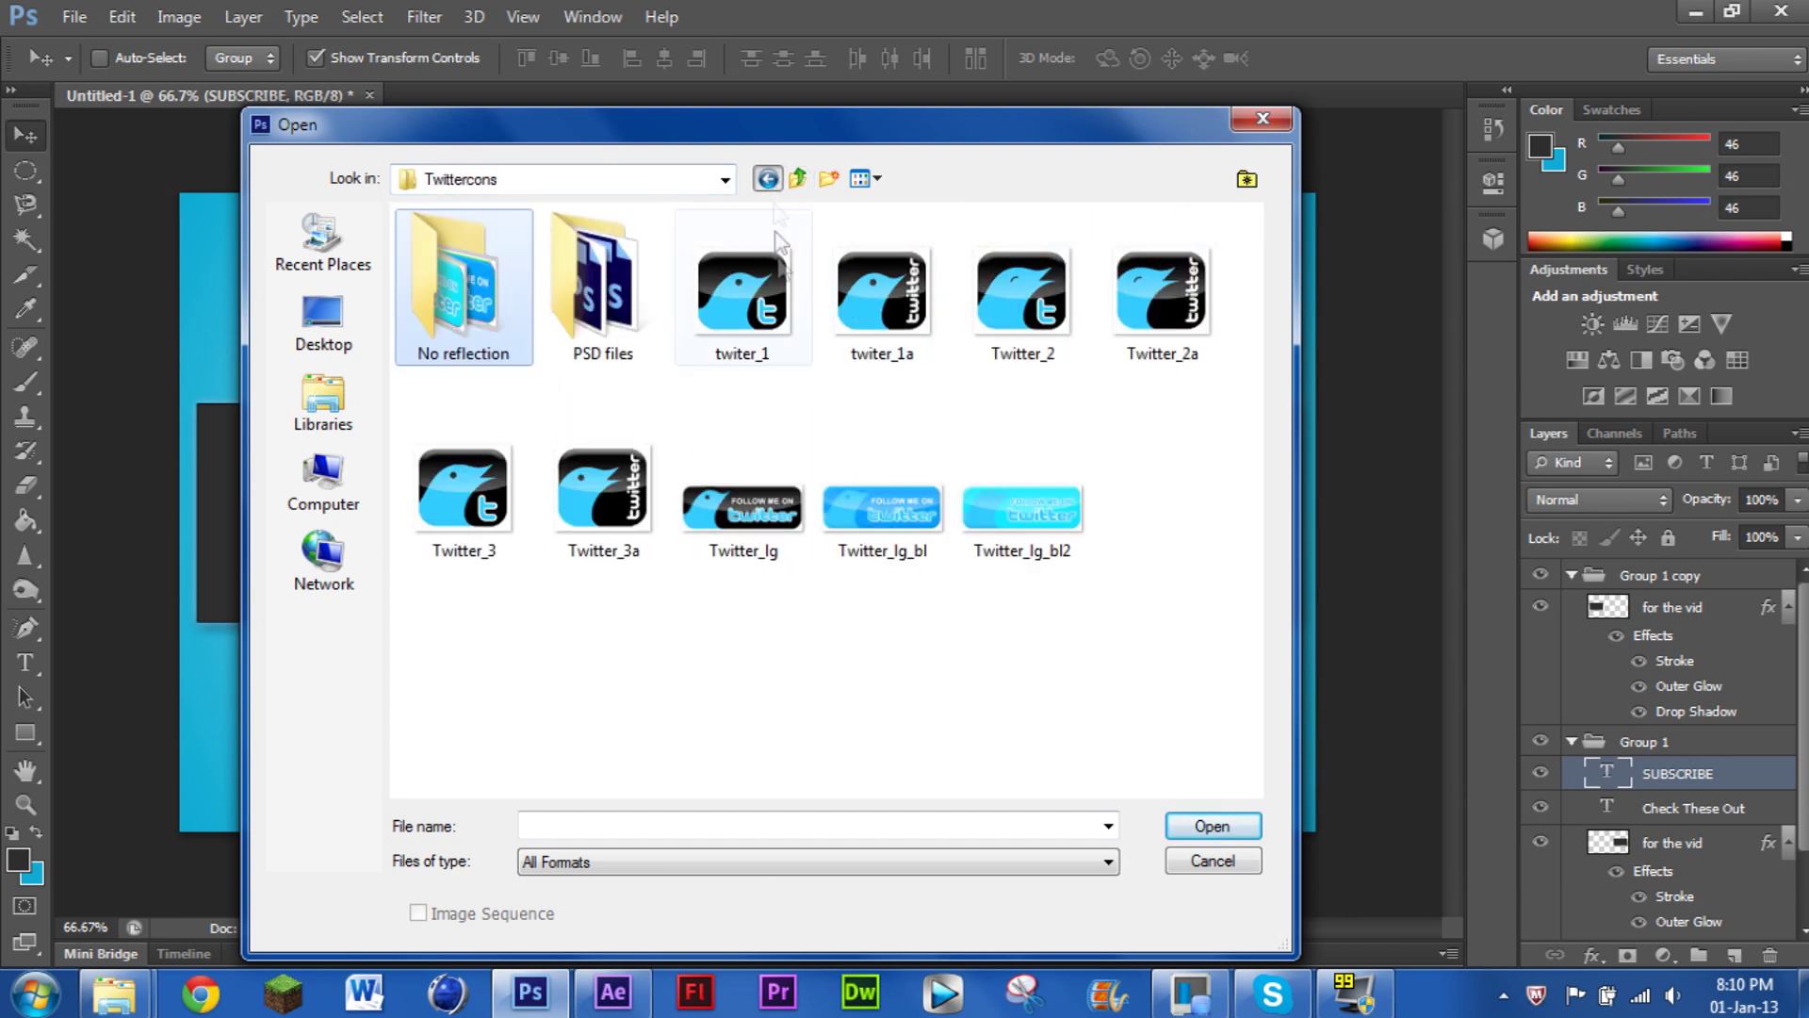
pyautogui.doubleClick(797, 518)
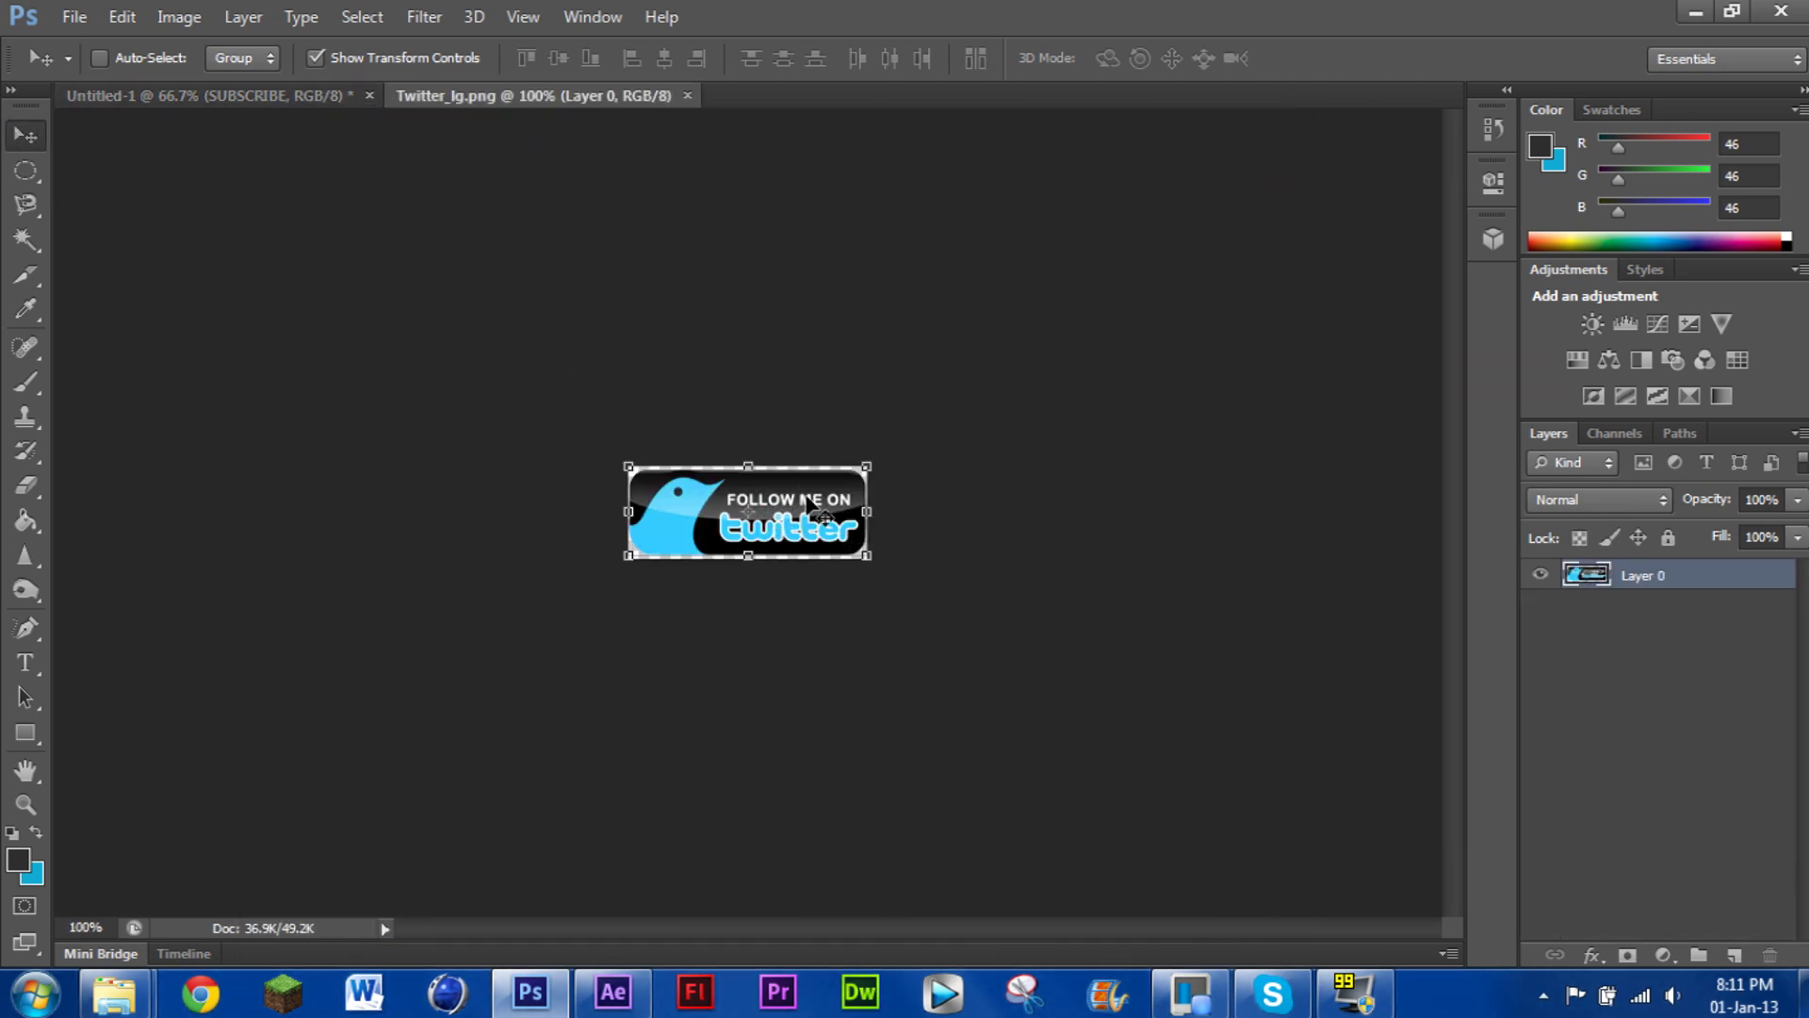
pyautogui.moveTo(808, 506); pyautogui.dragTo(333, 741)
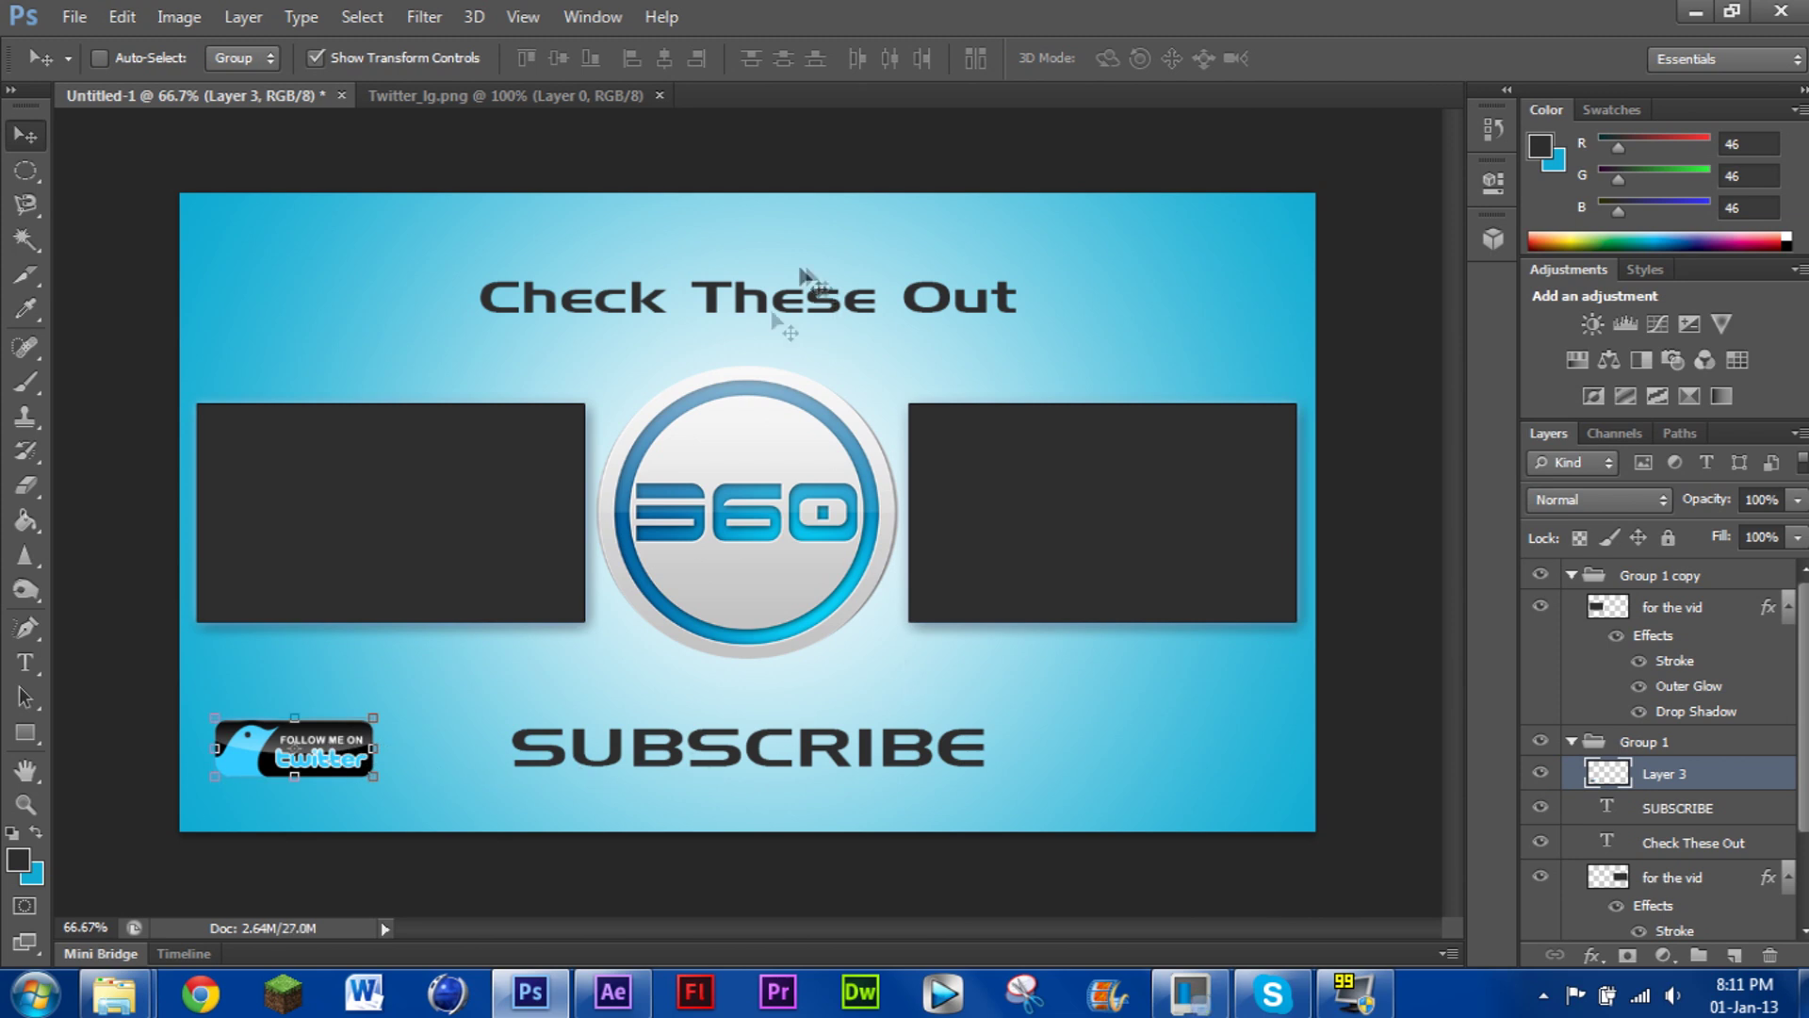
# Place the "for the vid" PSD from the All Intro folder into the outro document
pyautogui.click(74, 16)
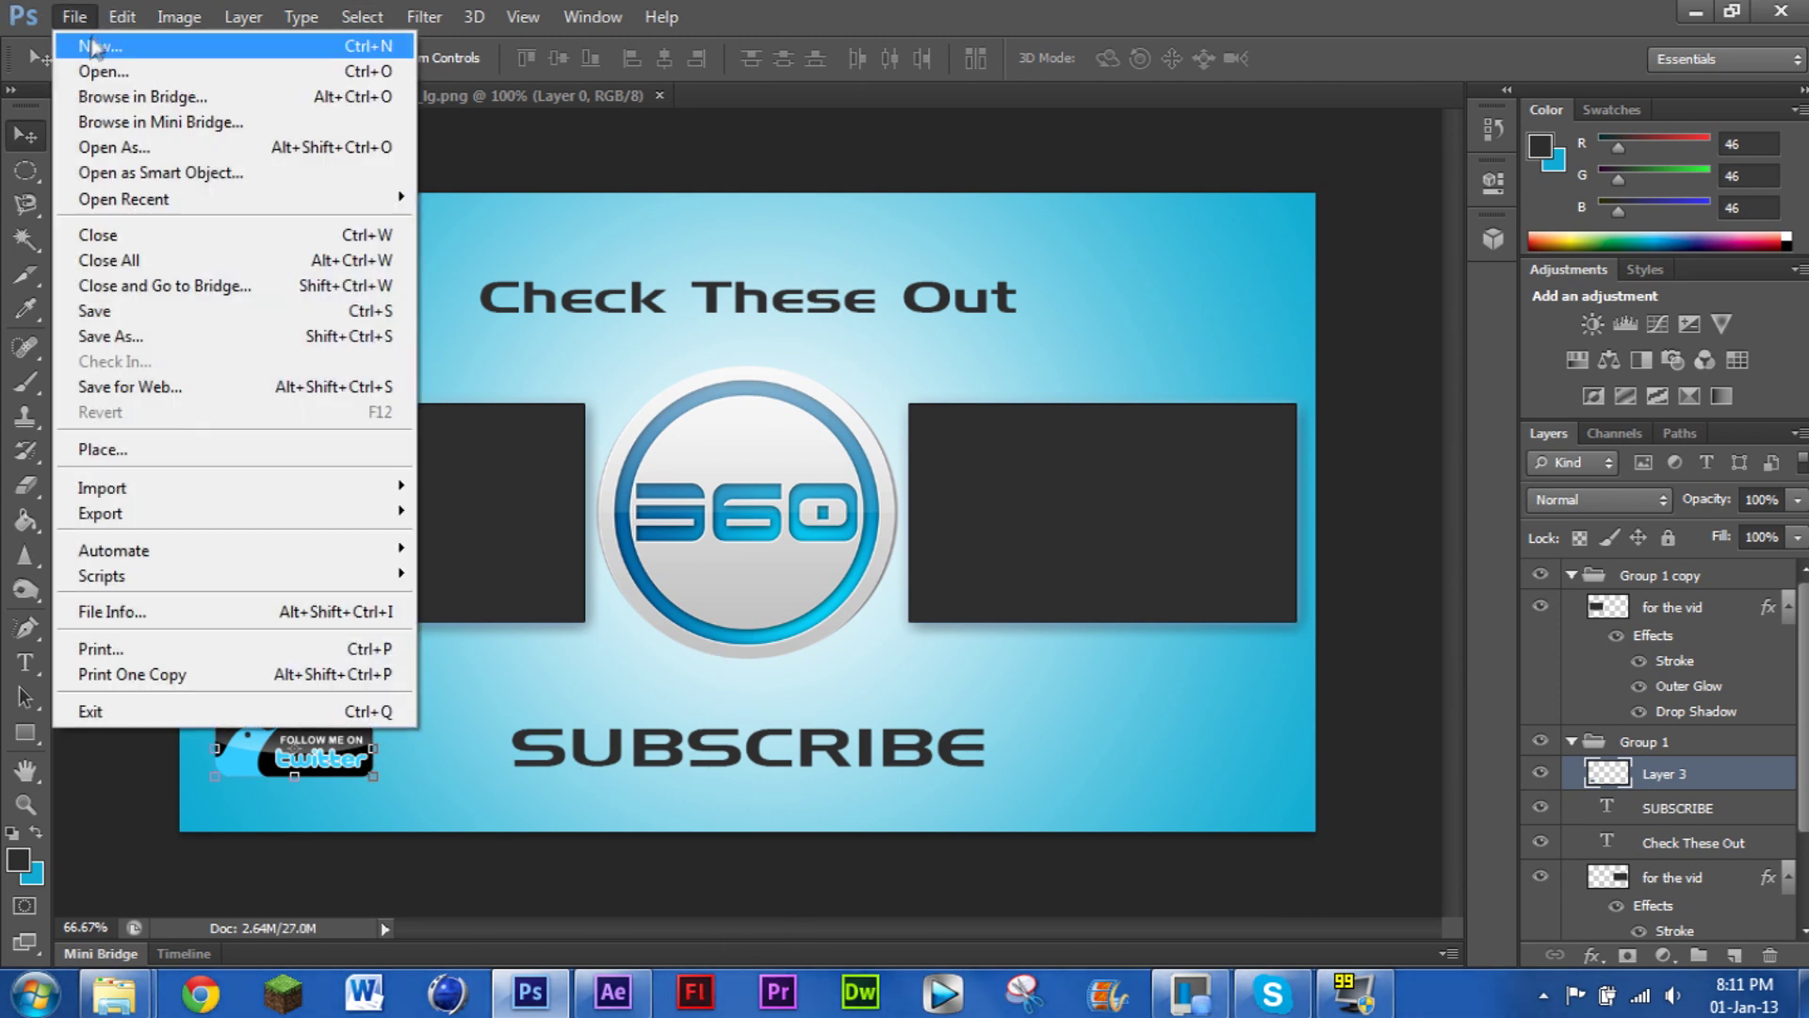
pyautogui.click(121, 449)
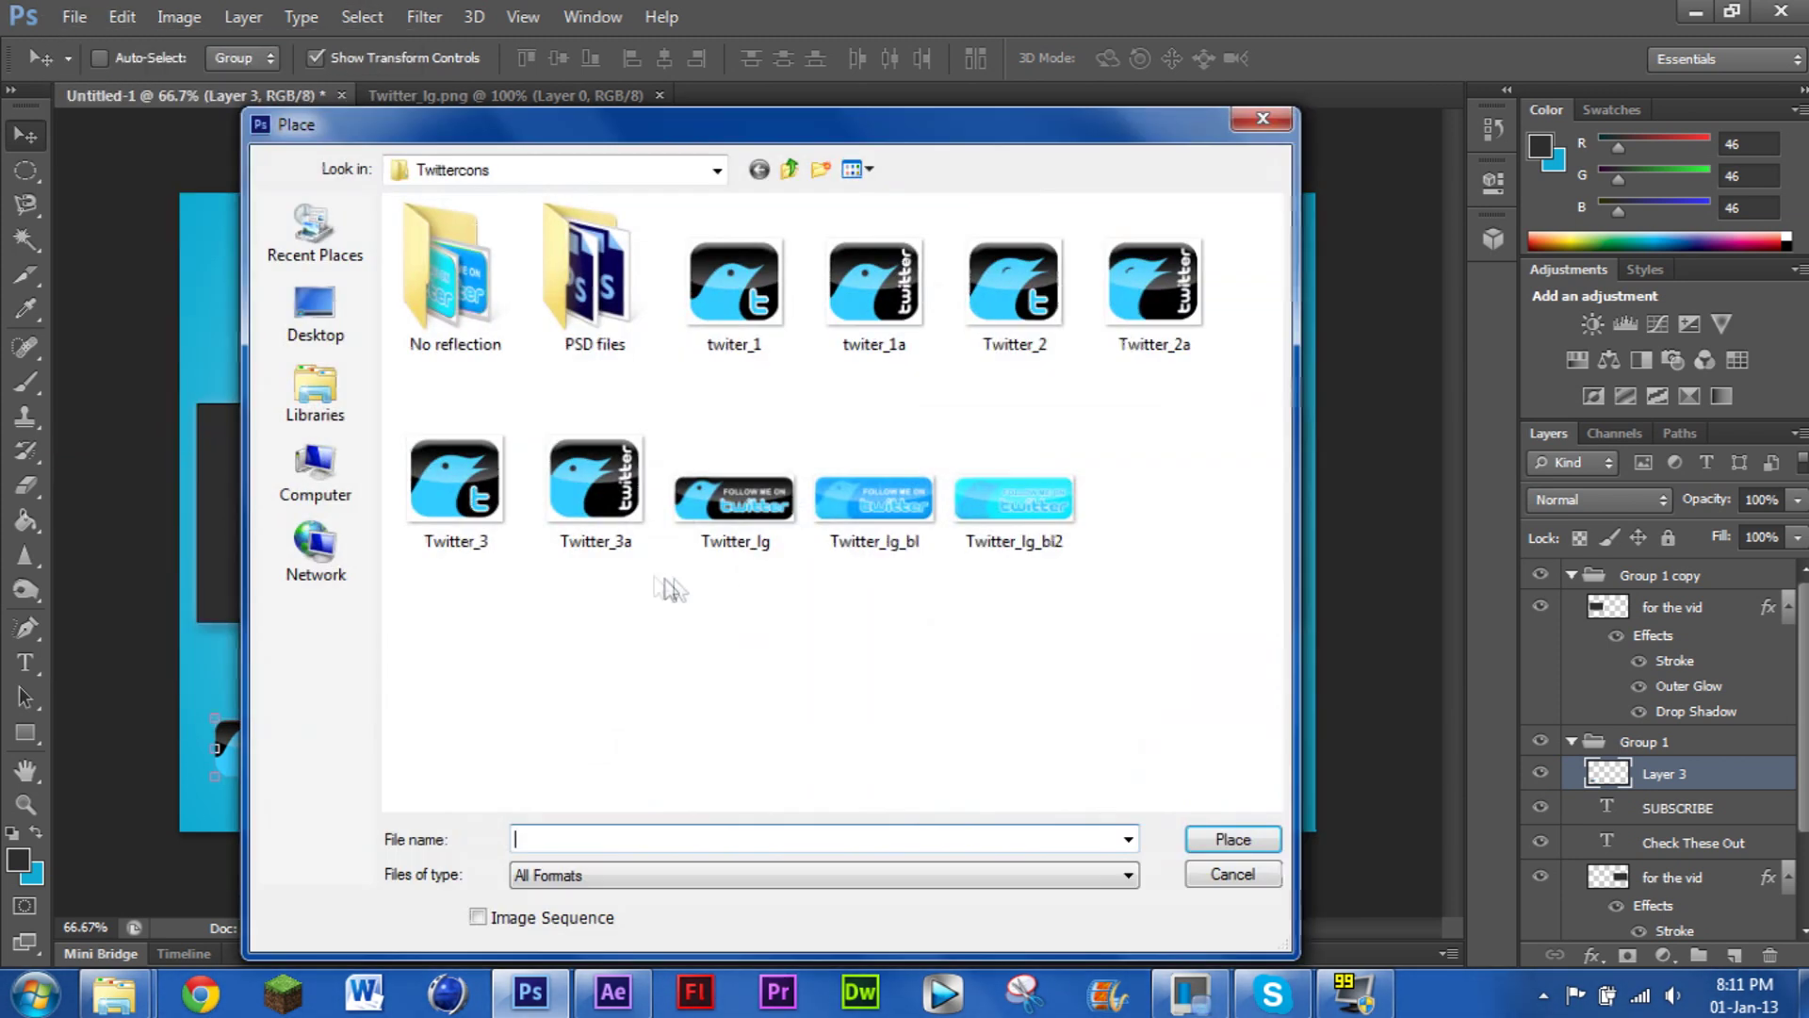
pyautogui.click(718, 171)
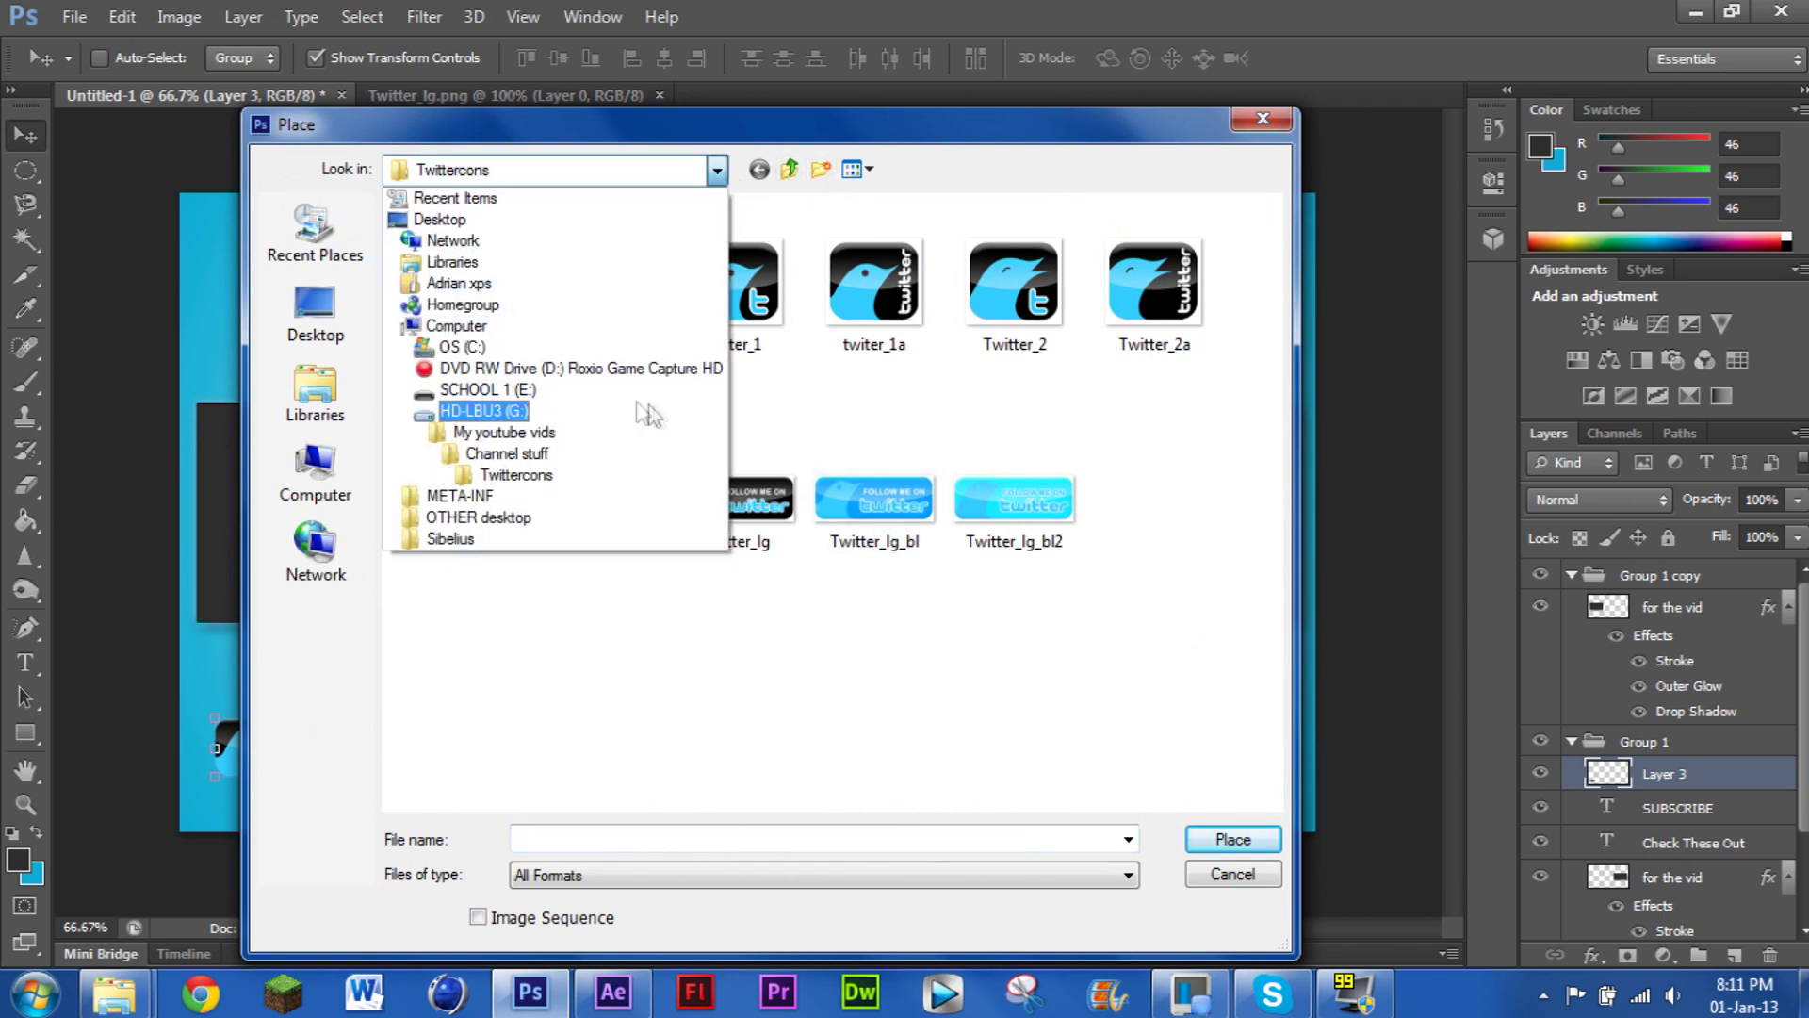
pyautogui.click(530, 407)
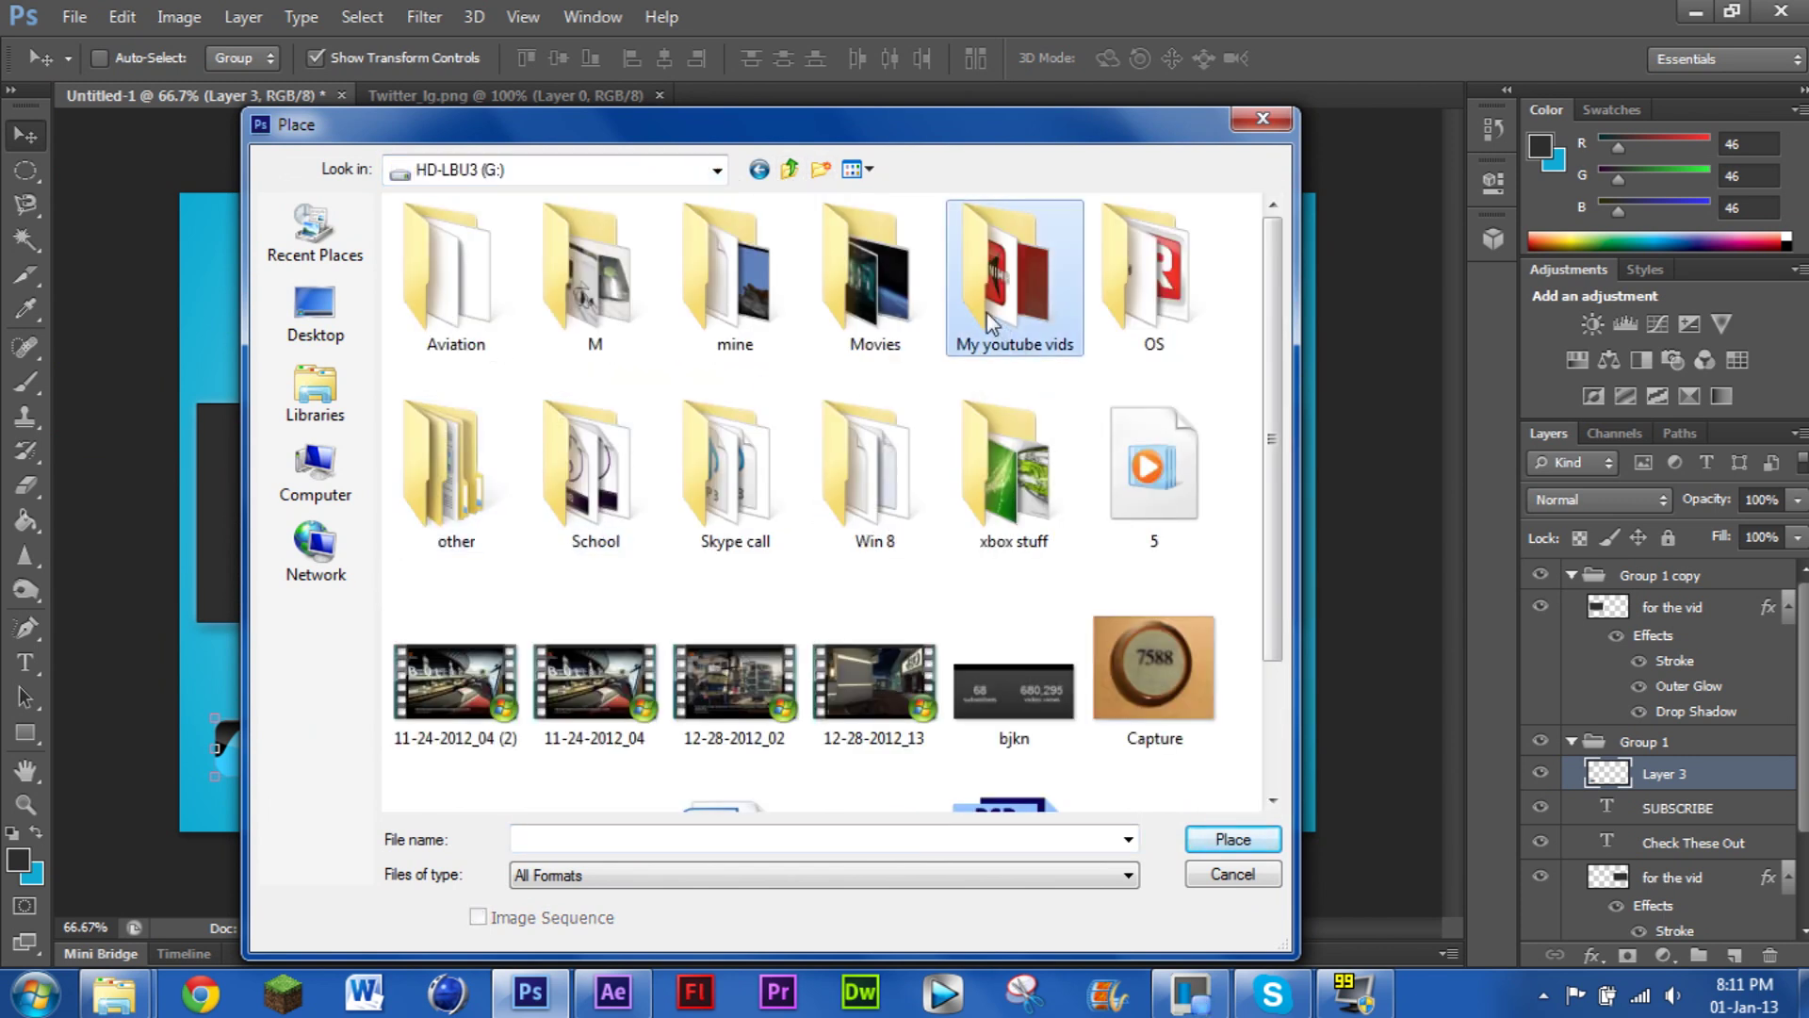
pyautogui.doubleClick(1015, 283)
pyautogui.doubleClick(459, 314)
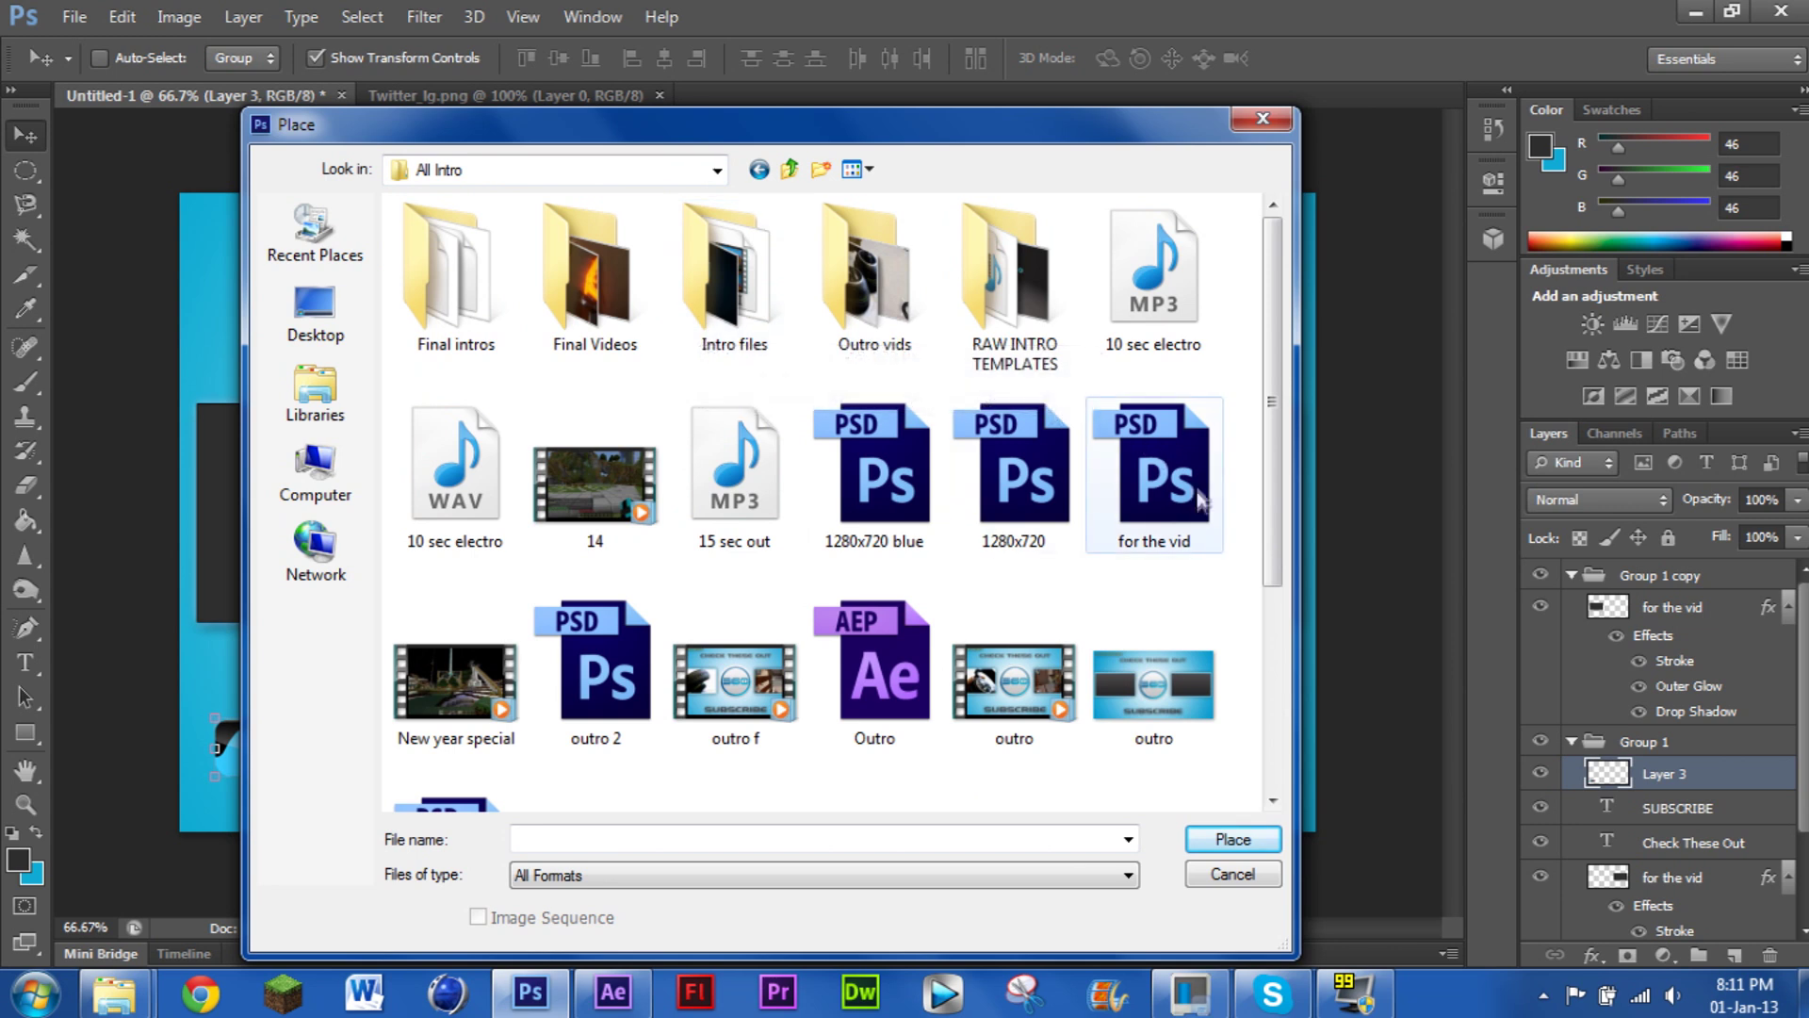
pyautogui.scroll(-2, 975, 590)
pyautogui.scroll(2, 594, 358)
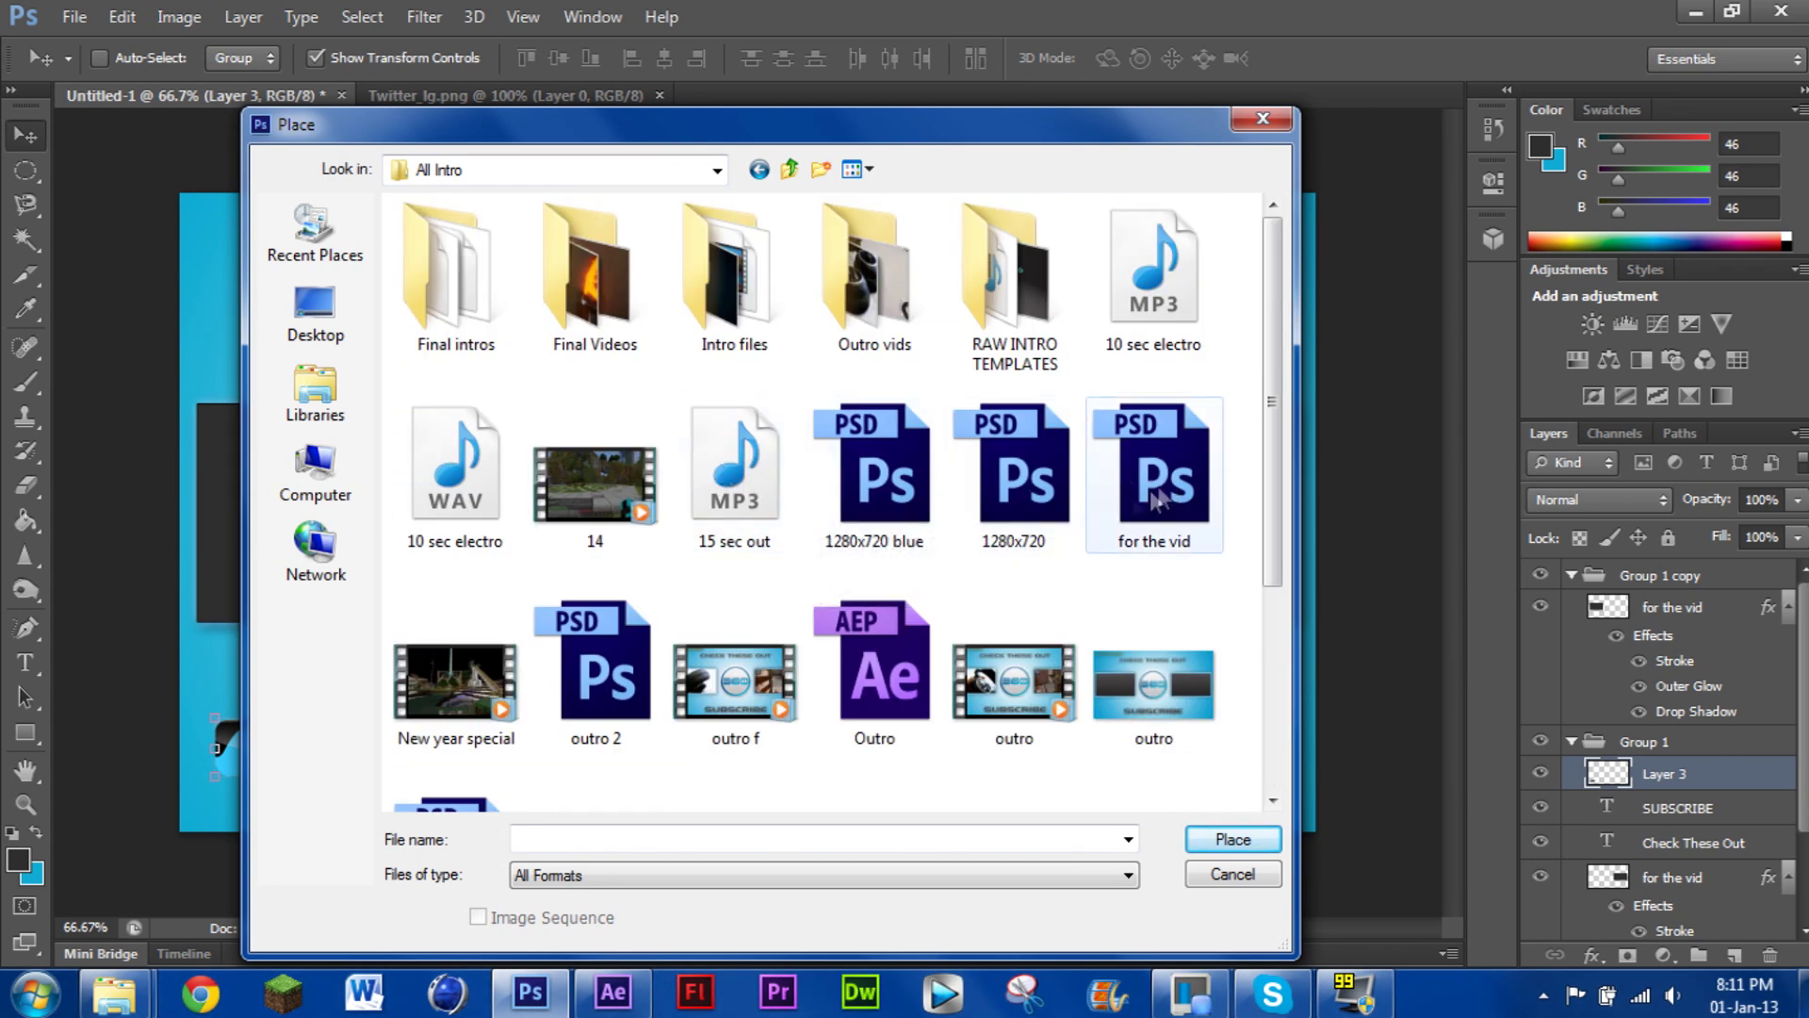
pyautogui.doubleClick(1194, 506)
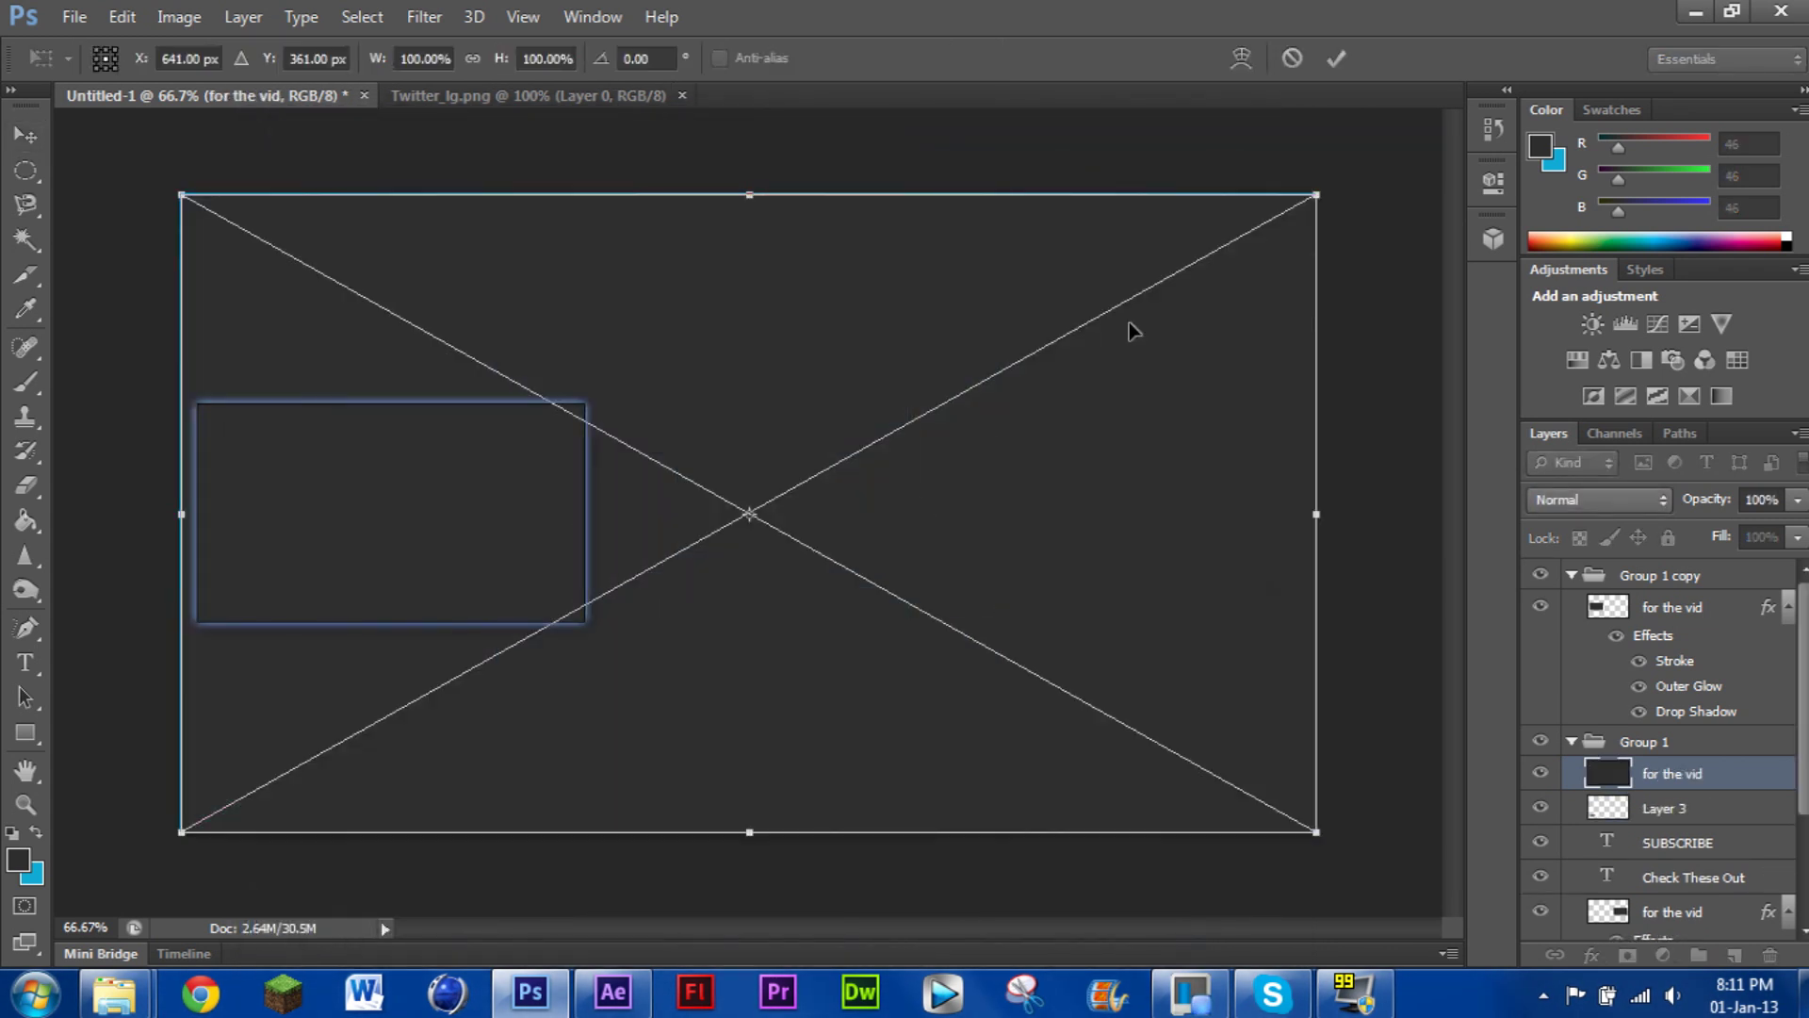
# Scale the placed rectangle to about 43% width and 16% height, position it over the SUBSCRIBE text, and commit the placement
pyautogui.moveTo(1315, 200); pyautogui.dragTo(566, 730)
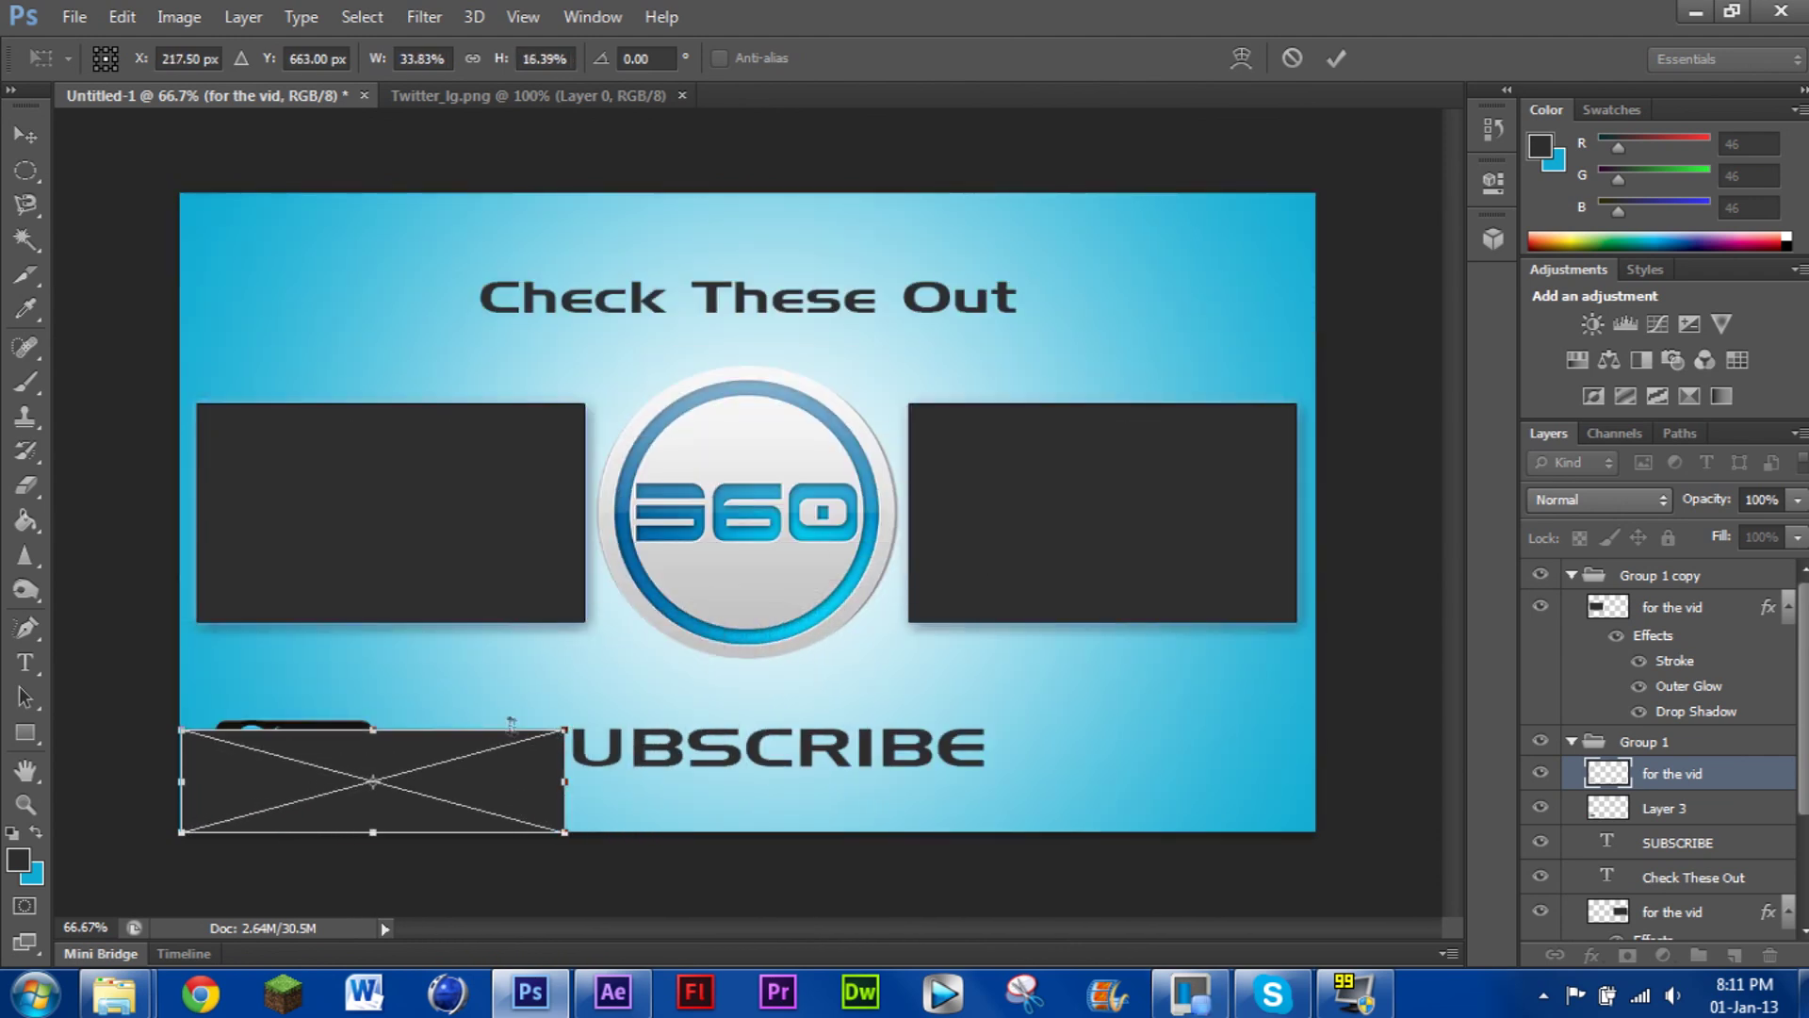
pyautogui.moveTo(441, 751); pyautogui.dragTo(752, 717)
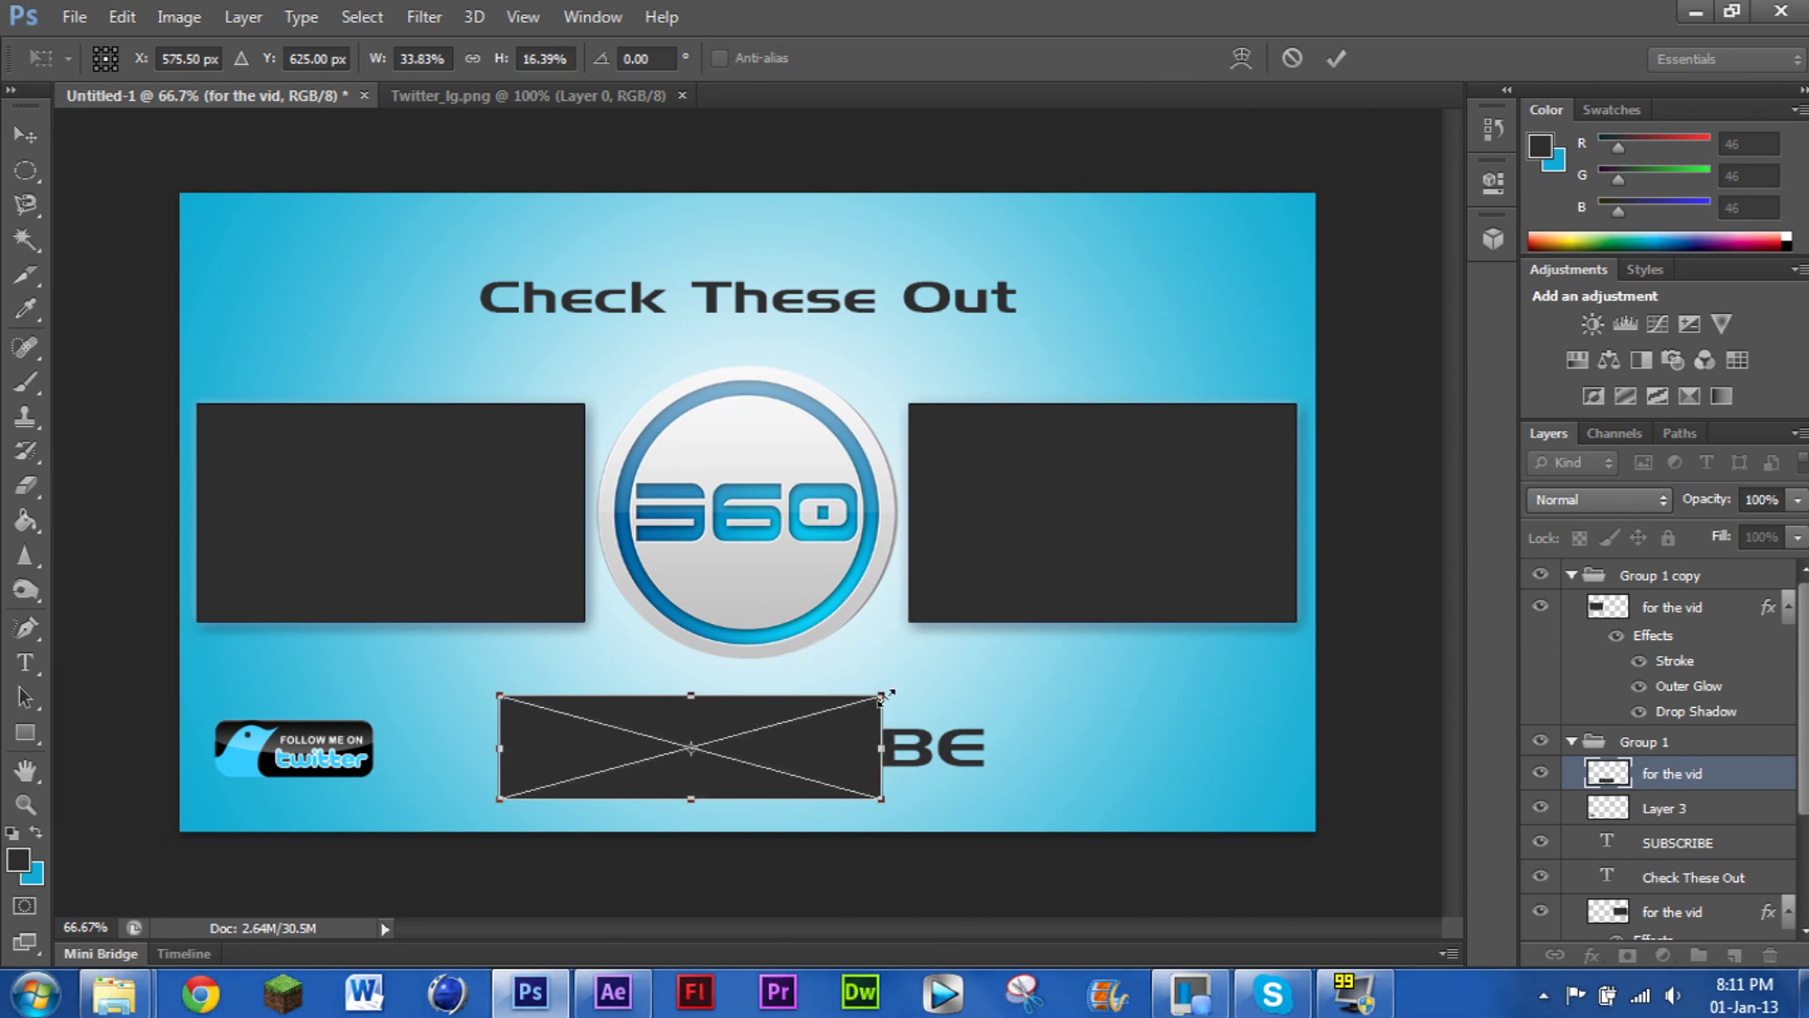
pyautogui.moveTo(881, 696); pyautogui.dragTo(989, 697)
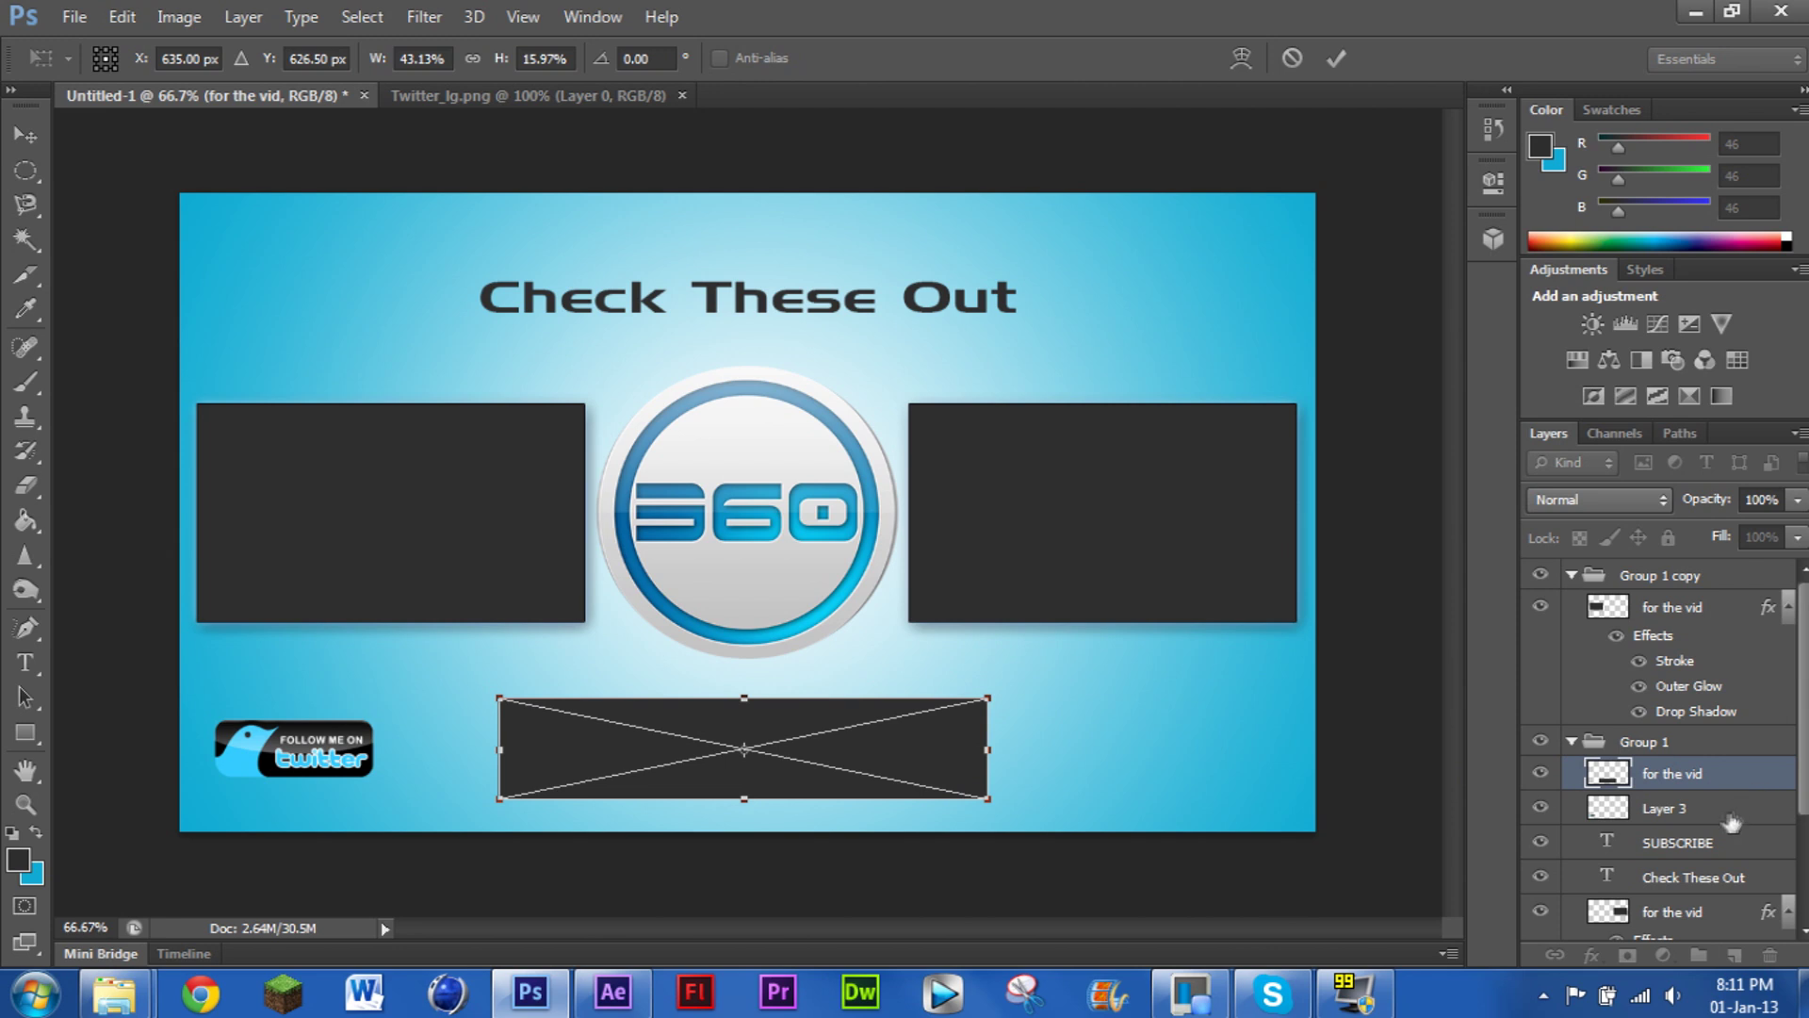
pyautogui.click(29, 134)
pyautogui.click(771, 392)
# Move the placed "for the vid" layer directly beneath the SUBSCRIBE text layer and rasterize it
pyautogui.moveTo(1674, 782); pyautogui.dragTo(1692, 854)
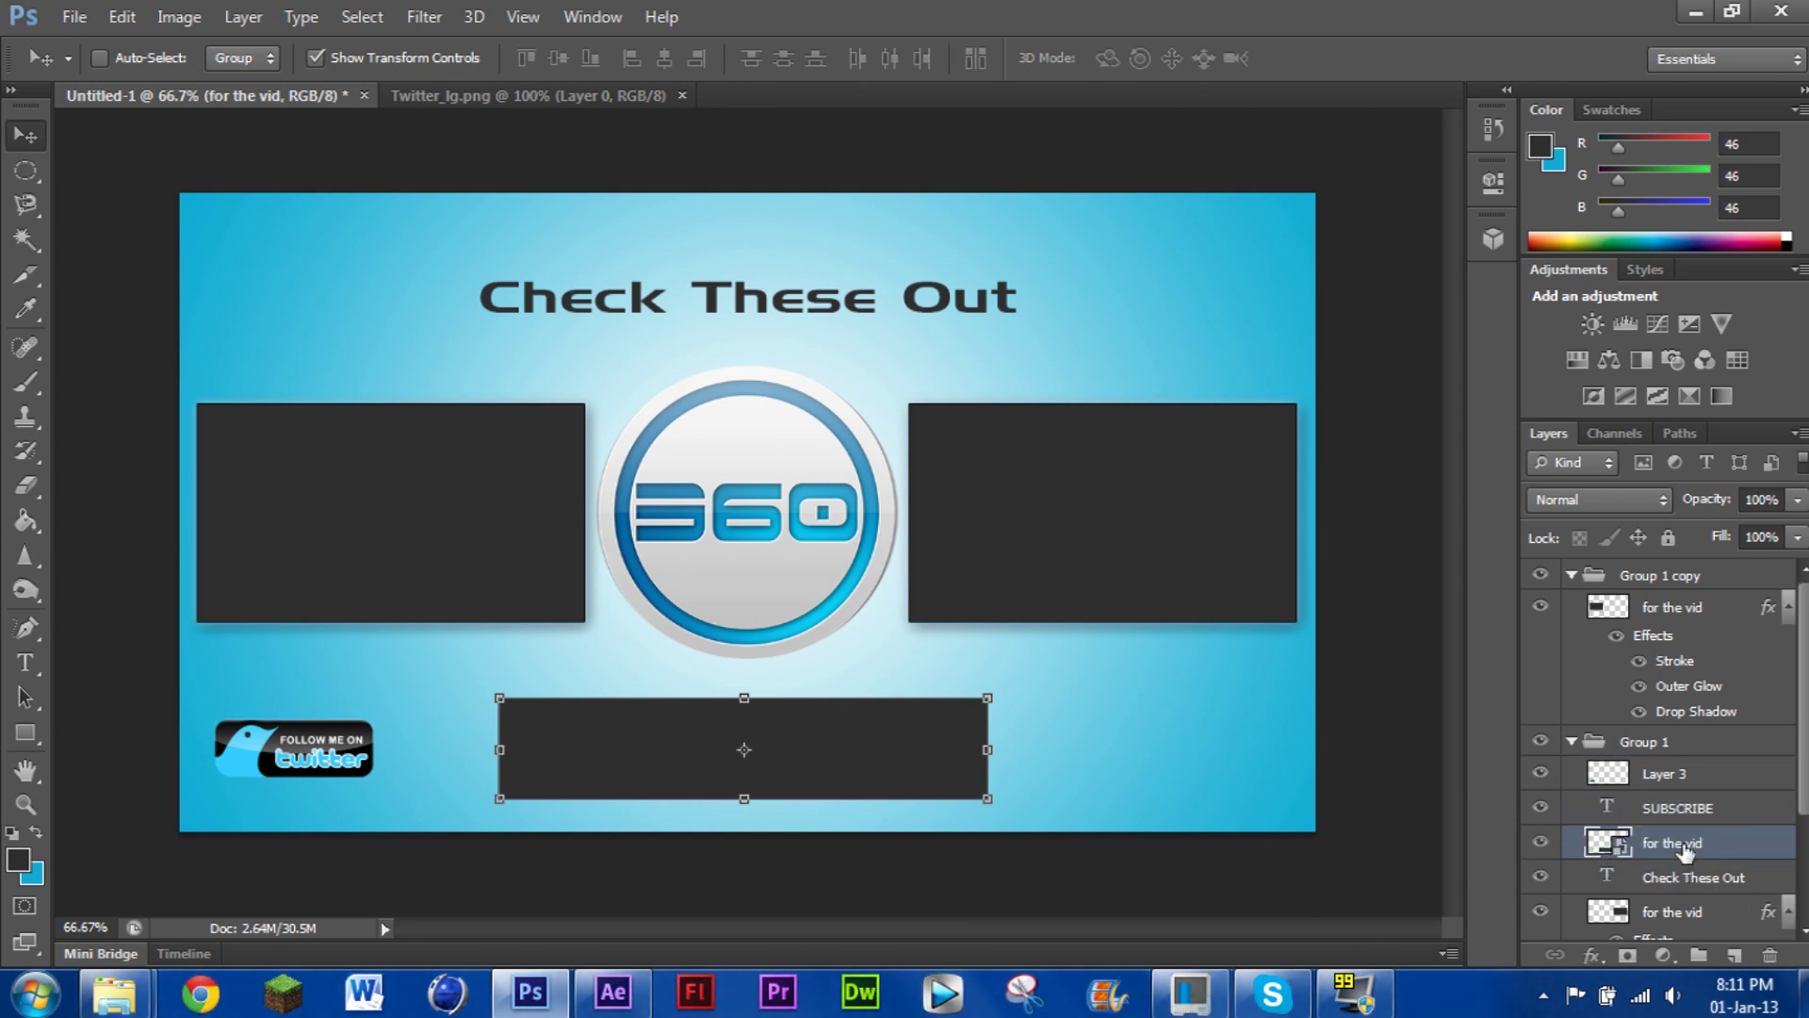
pyautogui.rightClick(1686, 852)
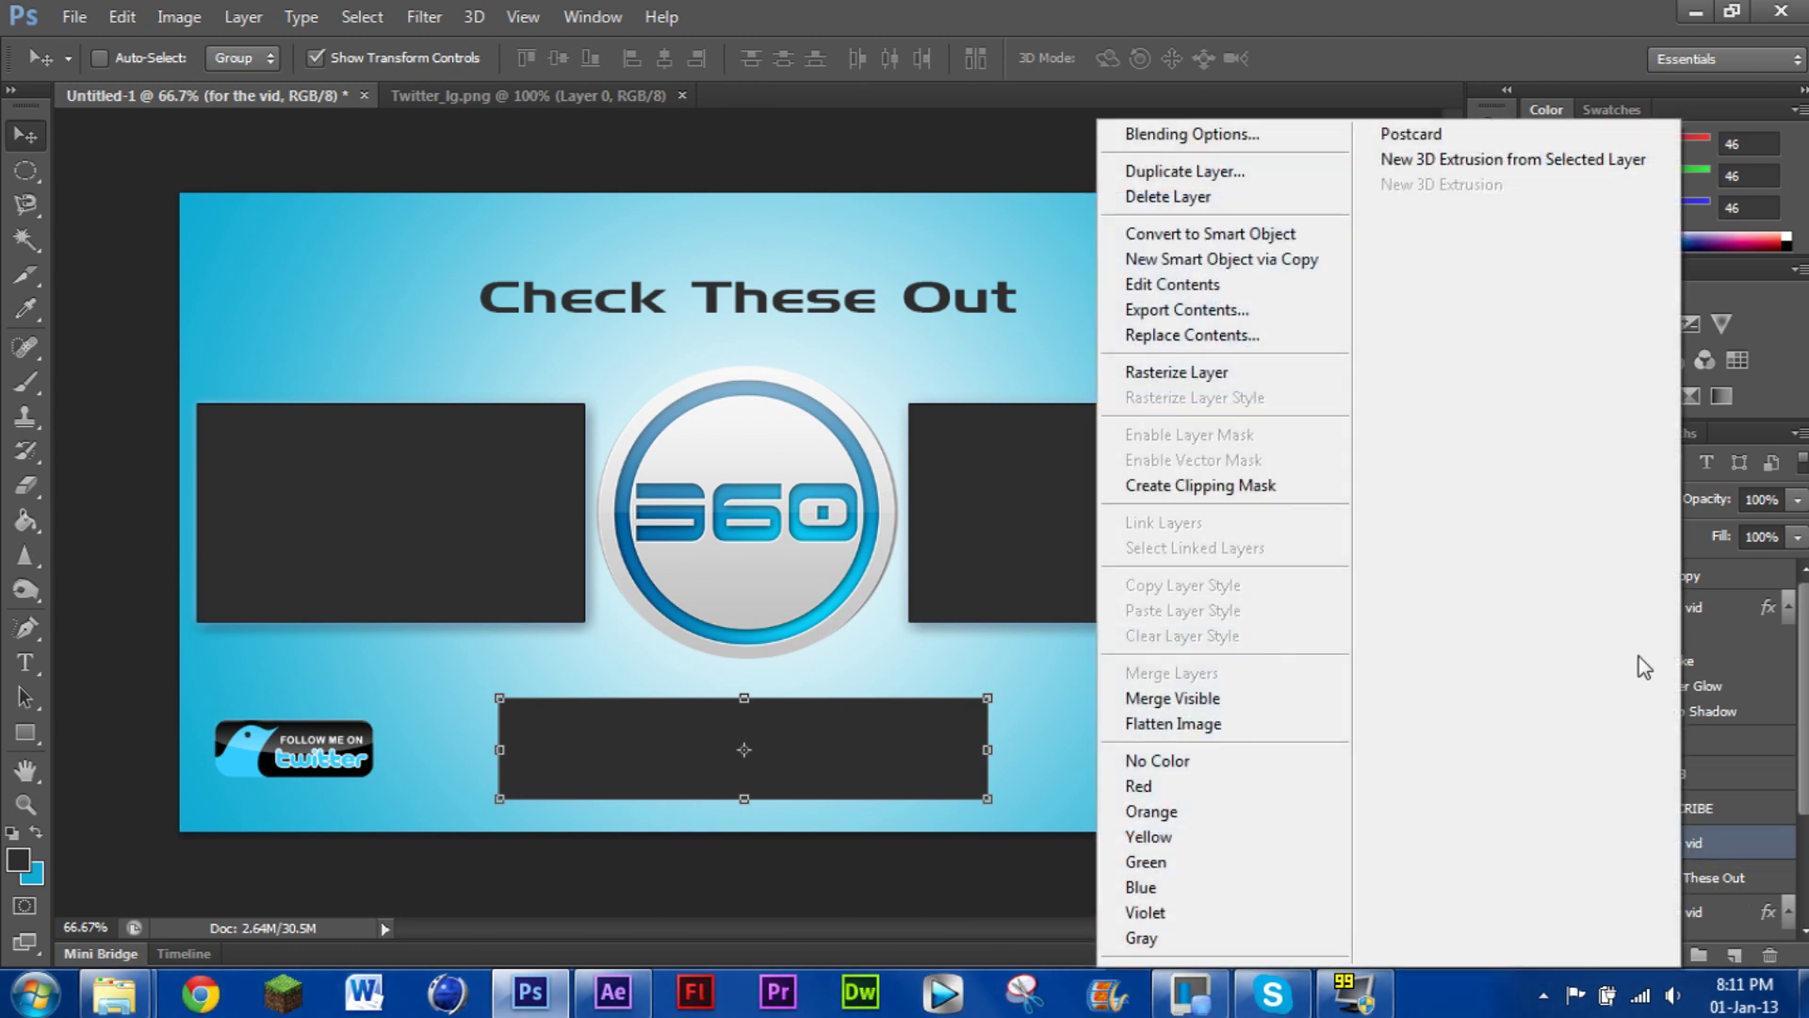
pyautogui.click(1203, 368)
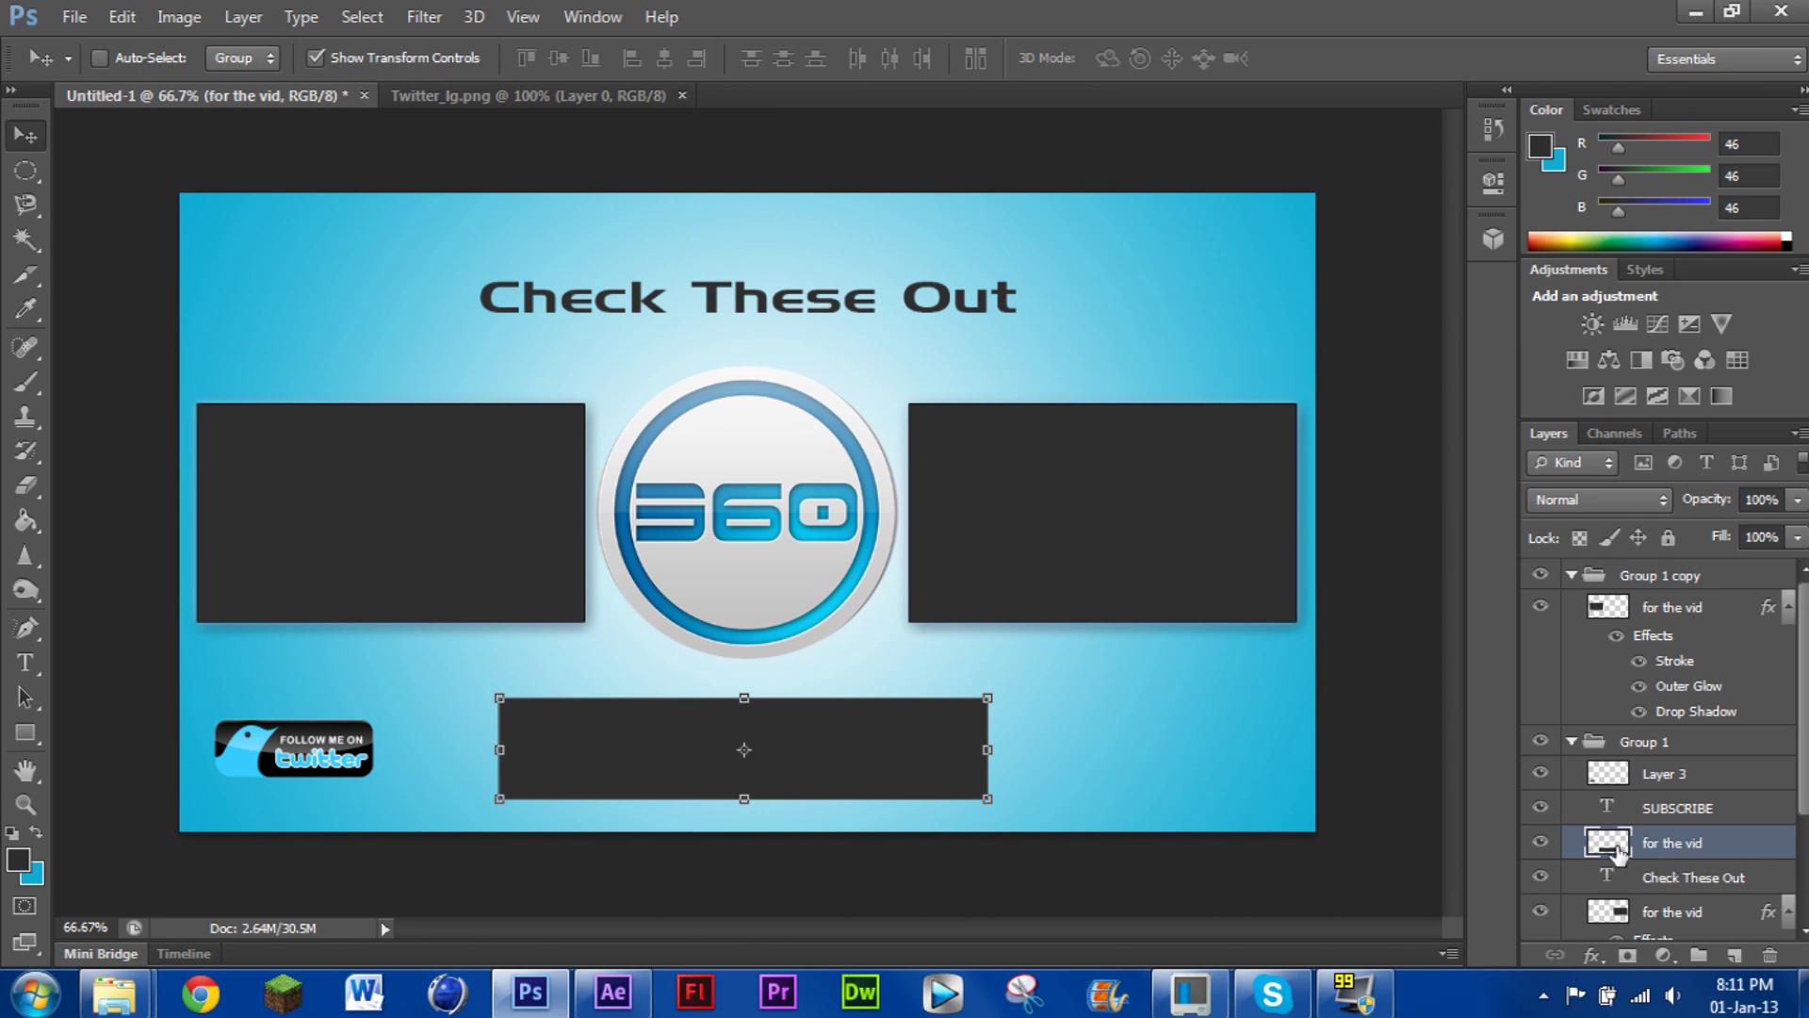
# Give the SUBSCRIBE rectangle a drop shadow, outer glow, 1 px black outside stroke and a linear black-to-white gradient overlay
pyautogui.doubleClick(1618, 848)
pyautogui.click(891, 637)
pyautogui.click(891, 607)
pyautogui.click(890, 402)
pyautogui.click(909, 405)
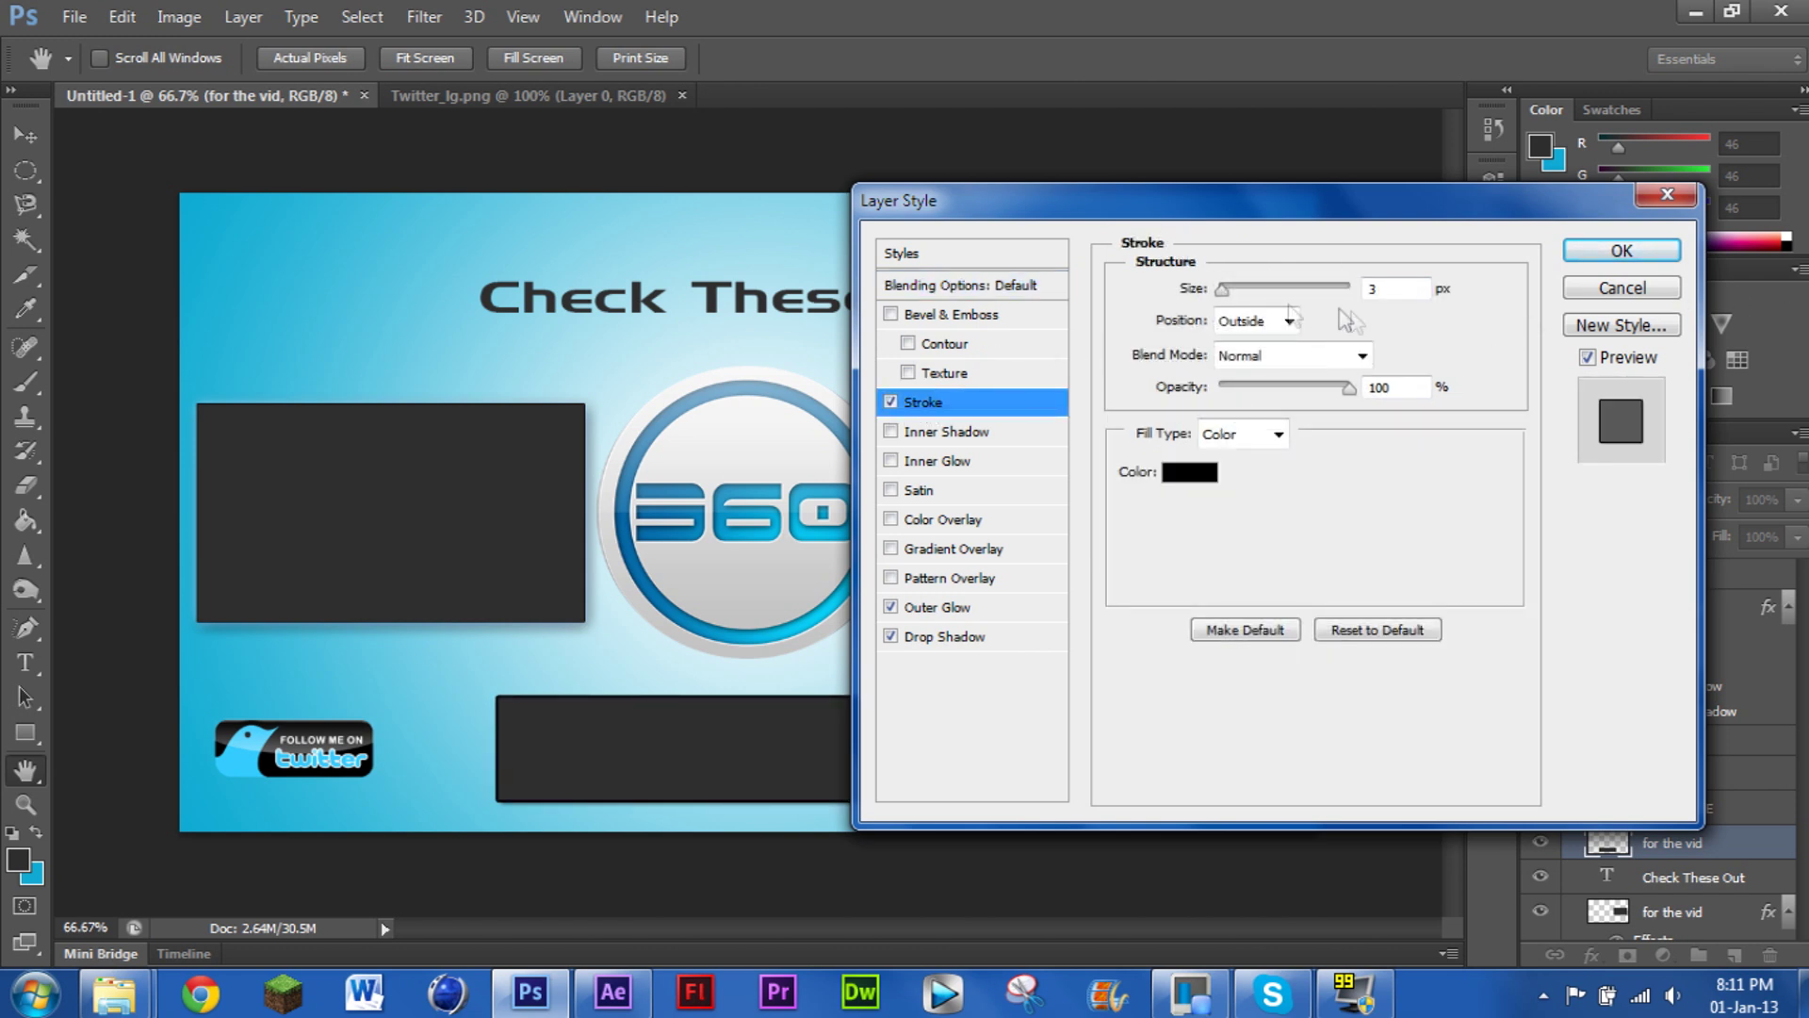
pyautogui.moveTo(1218, 296); pyautogui.dragTo(1213, 294)
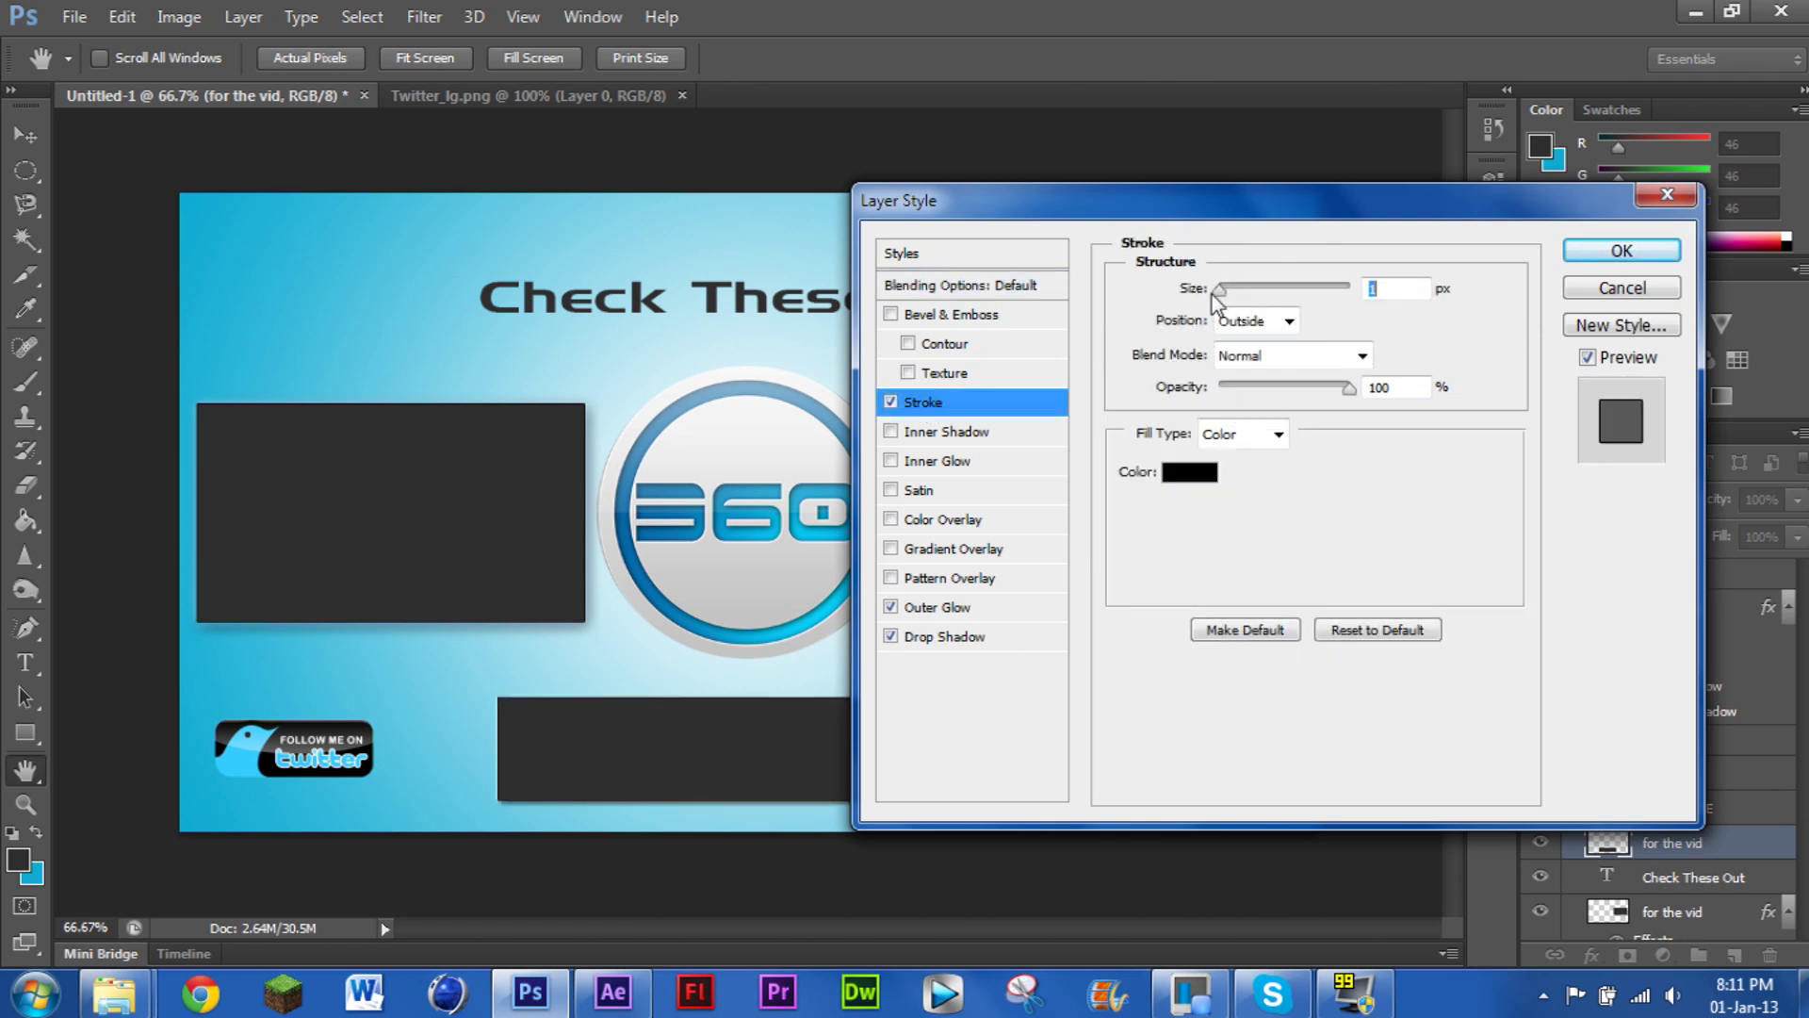
pyautogui.click(936, 551)
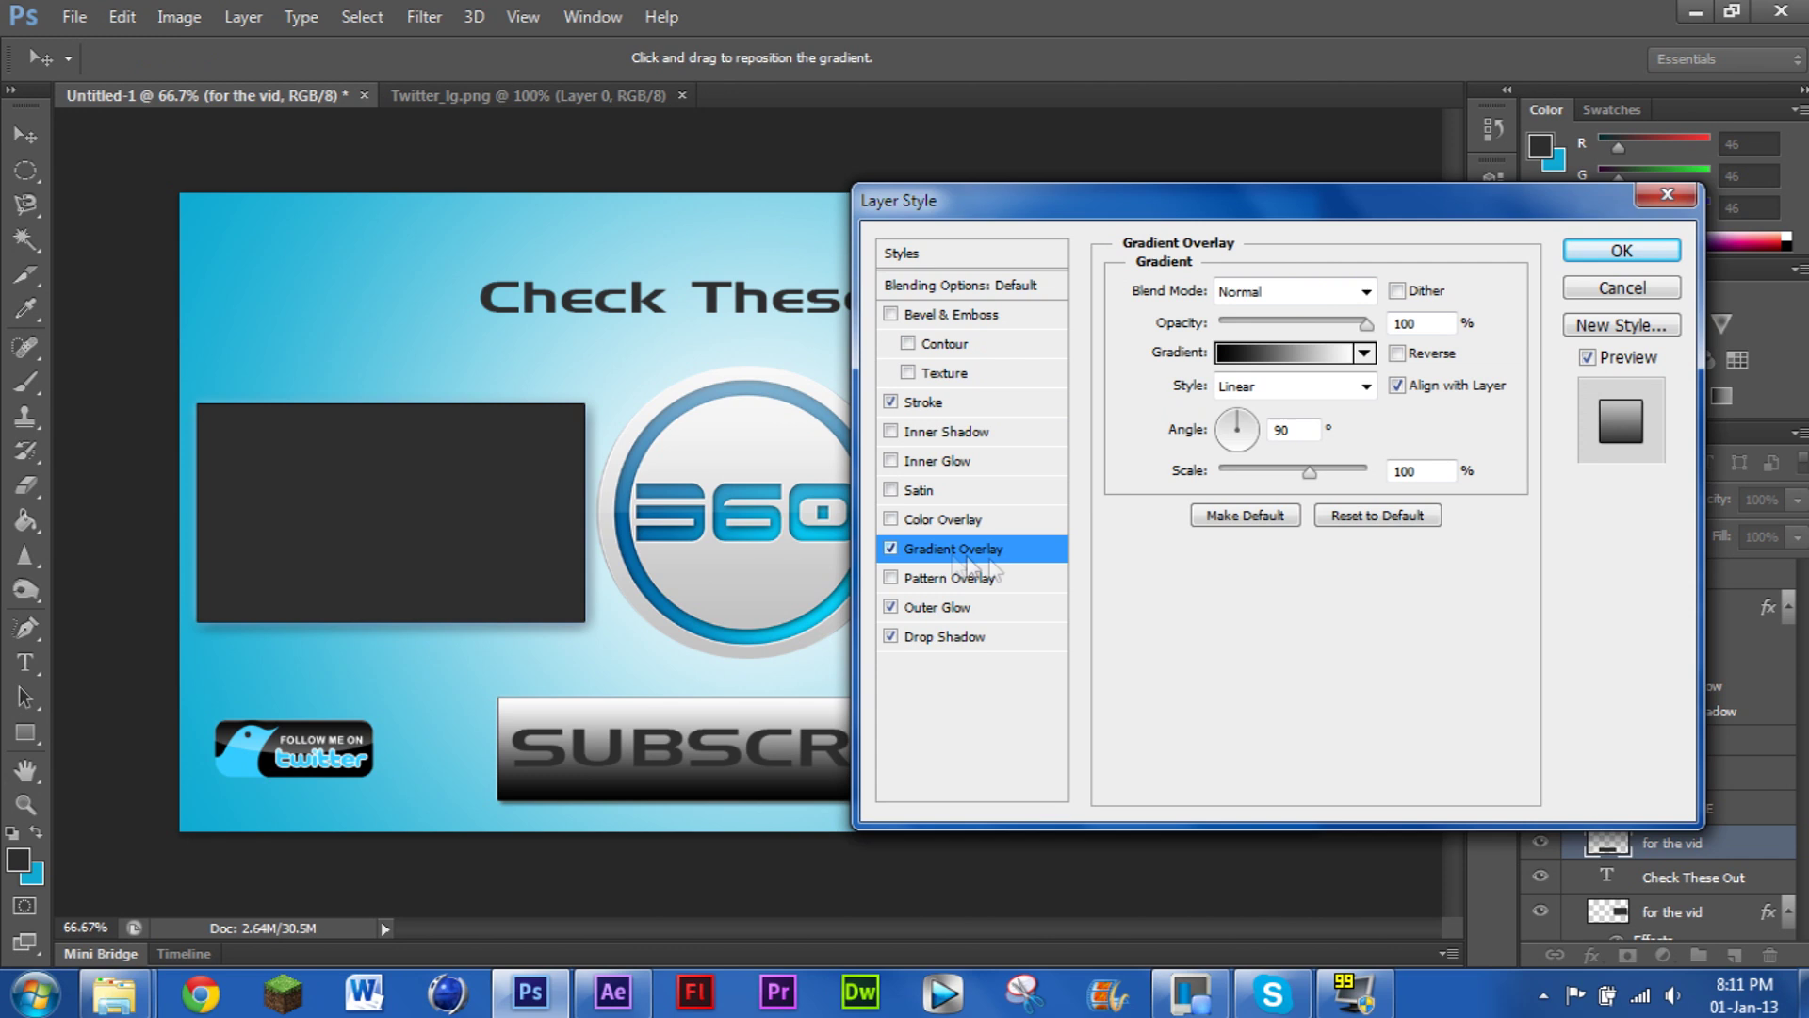
pyautogui.click(1285, 354)
pyautogui.click(708, 226)
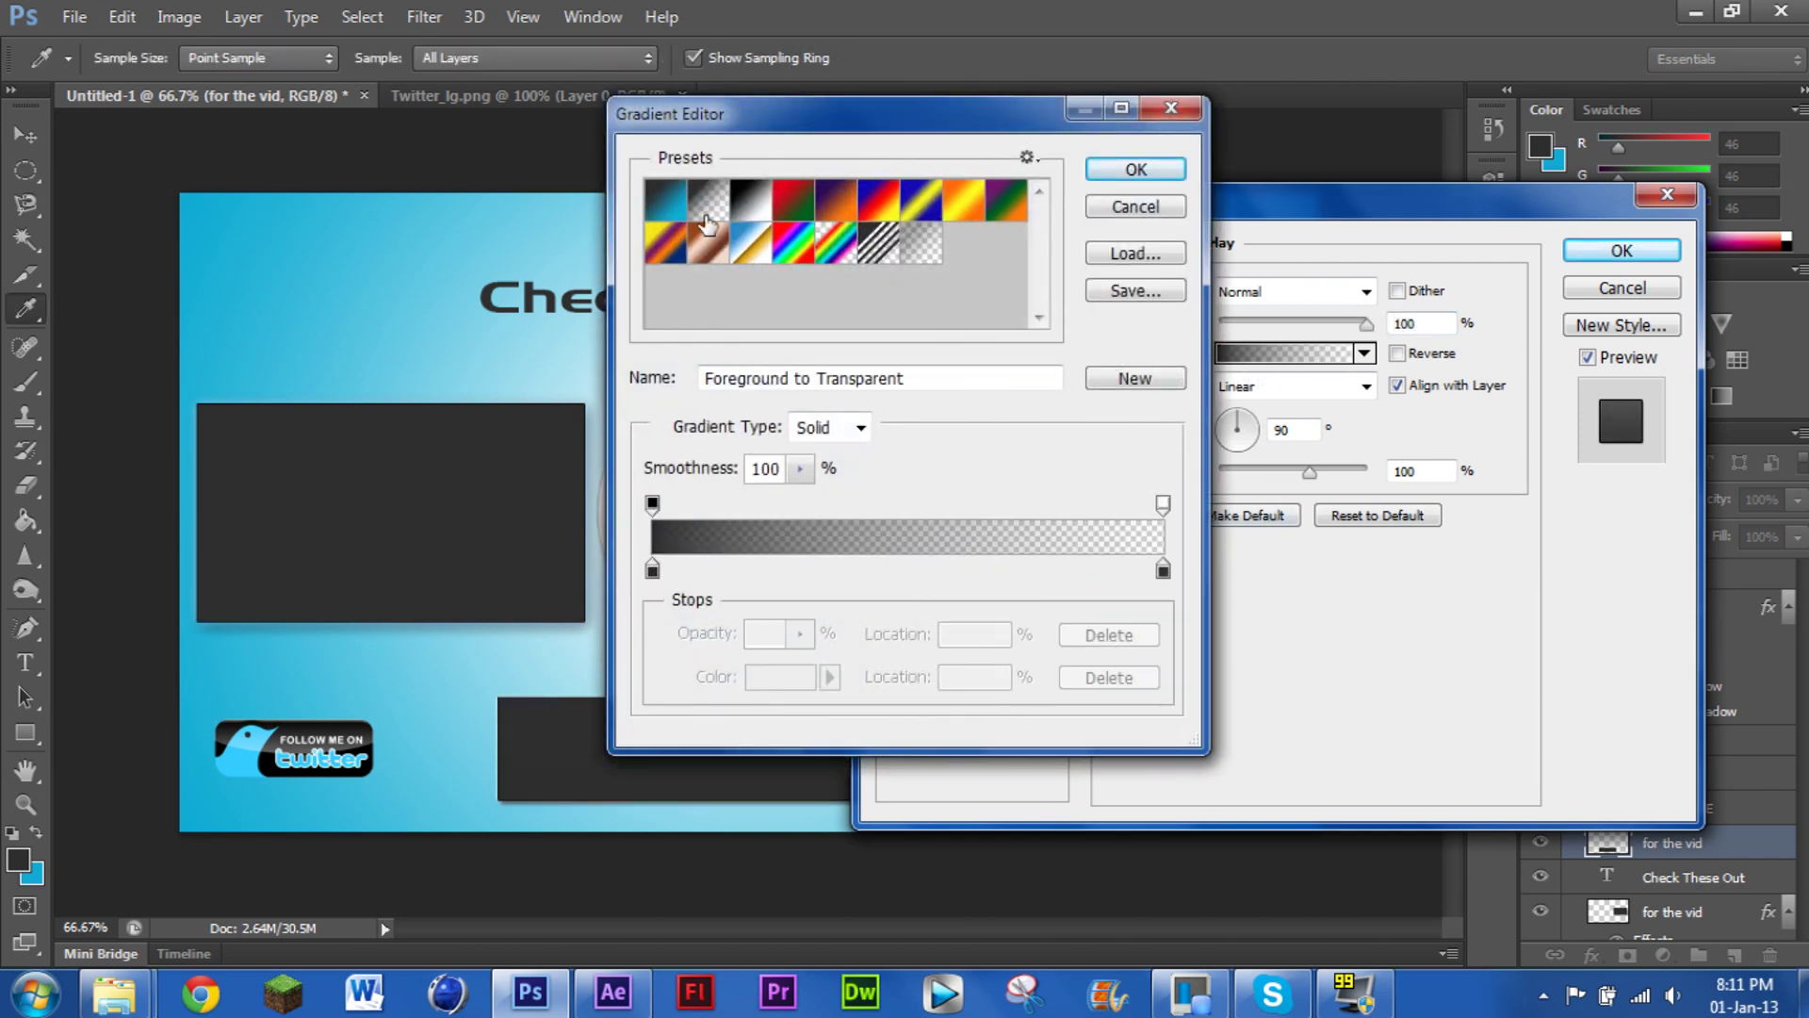
pyautogui.click(677, 207)
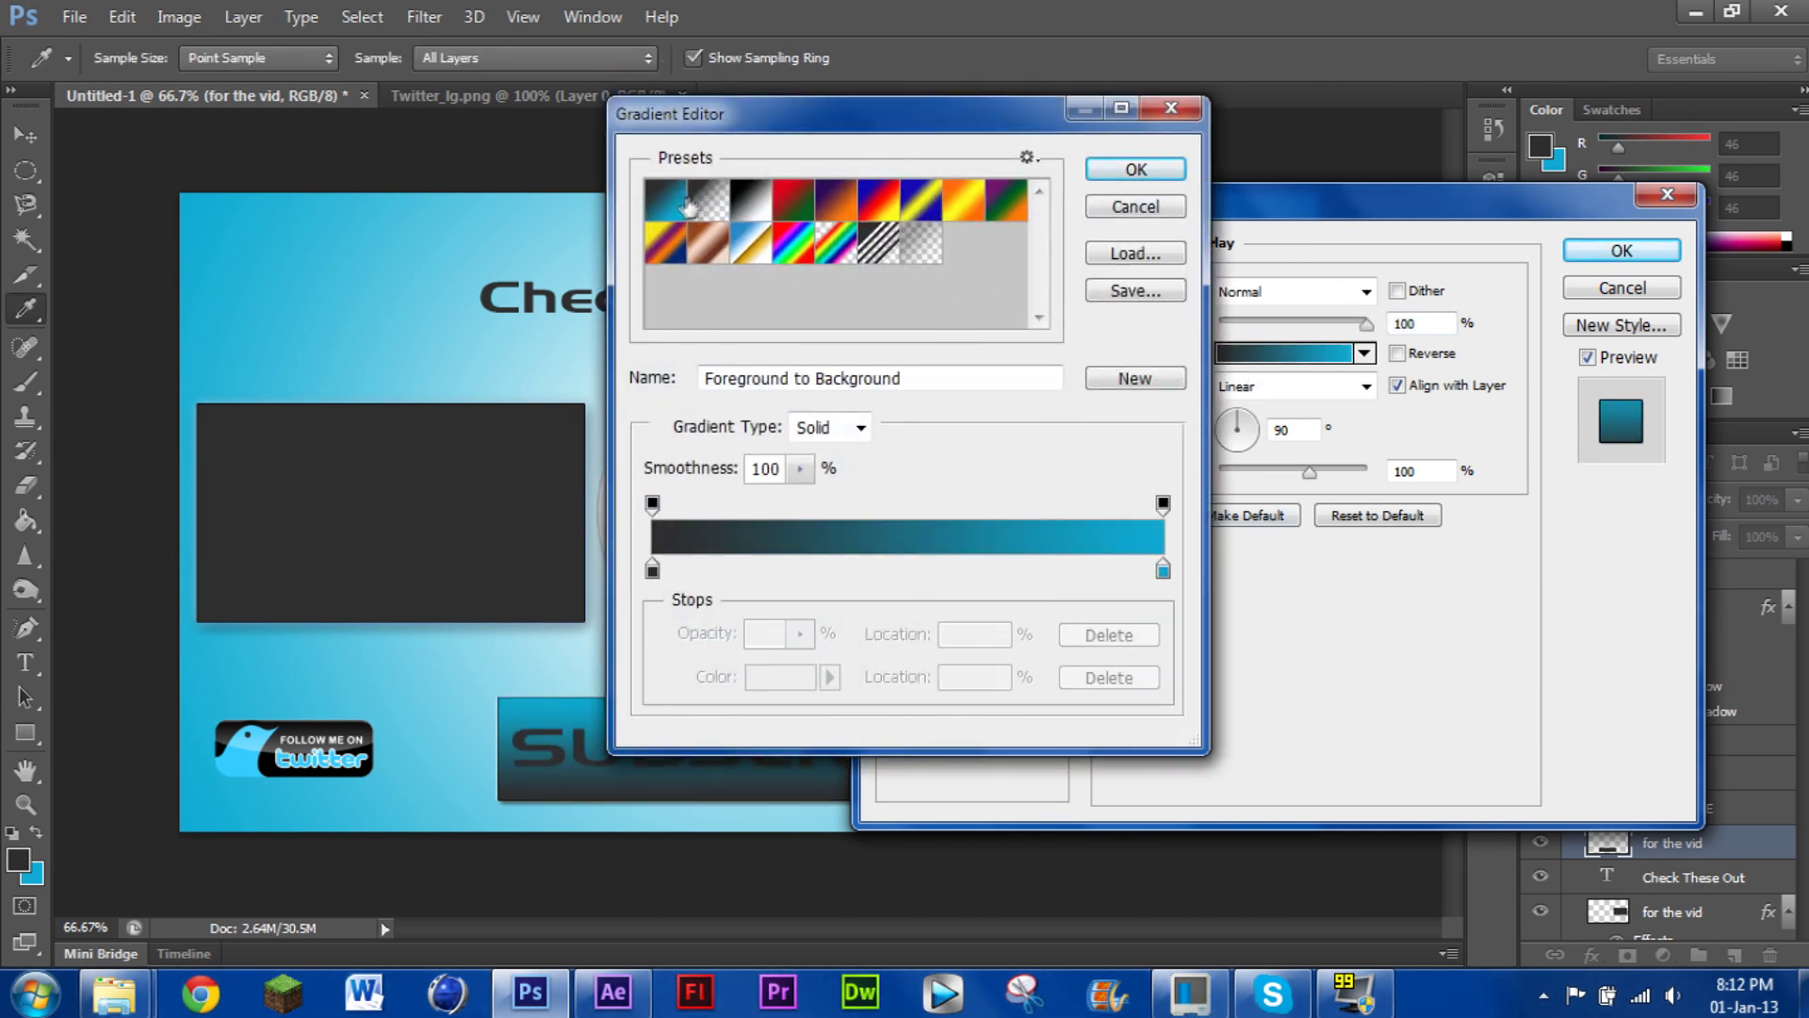
pyautogui.click(1105, 207)
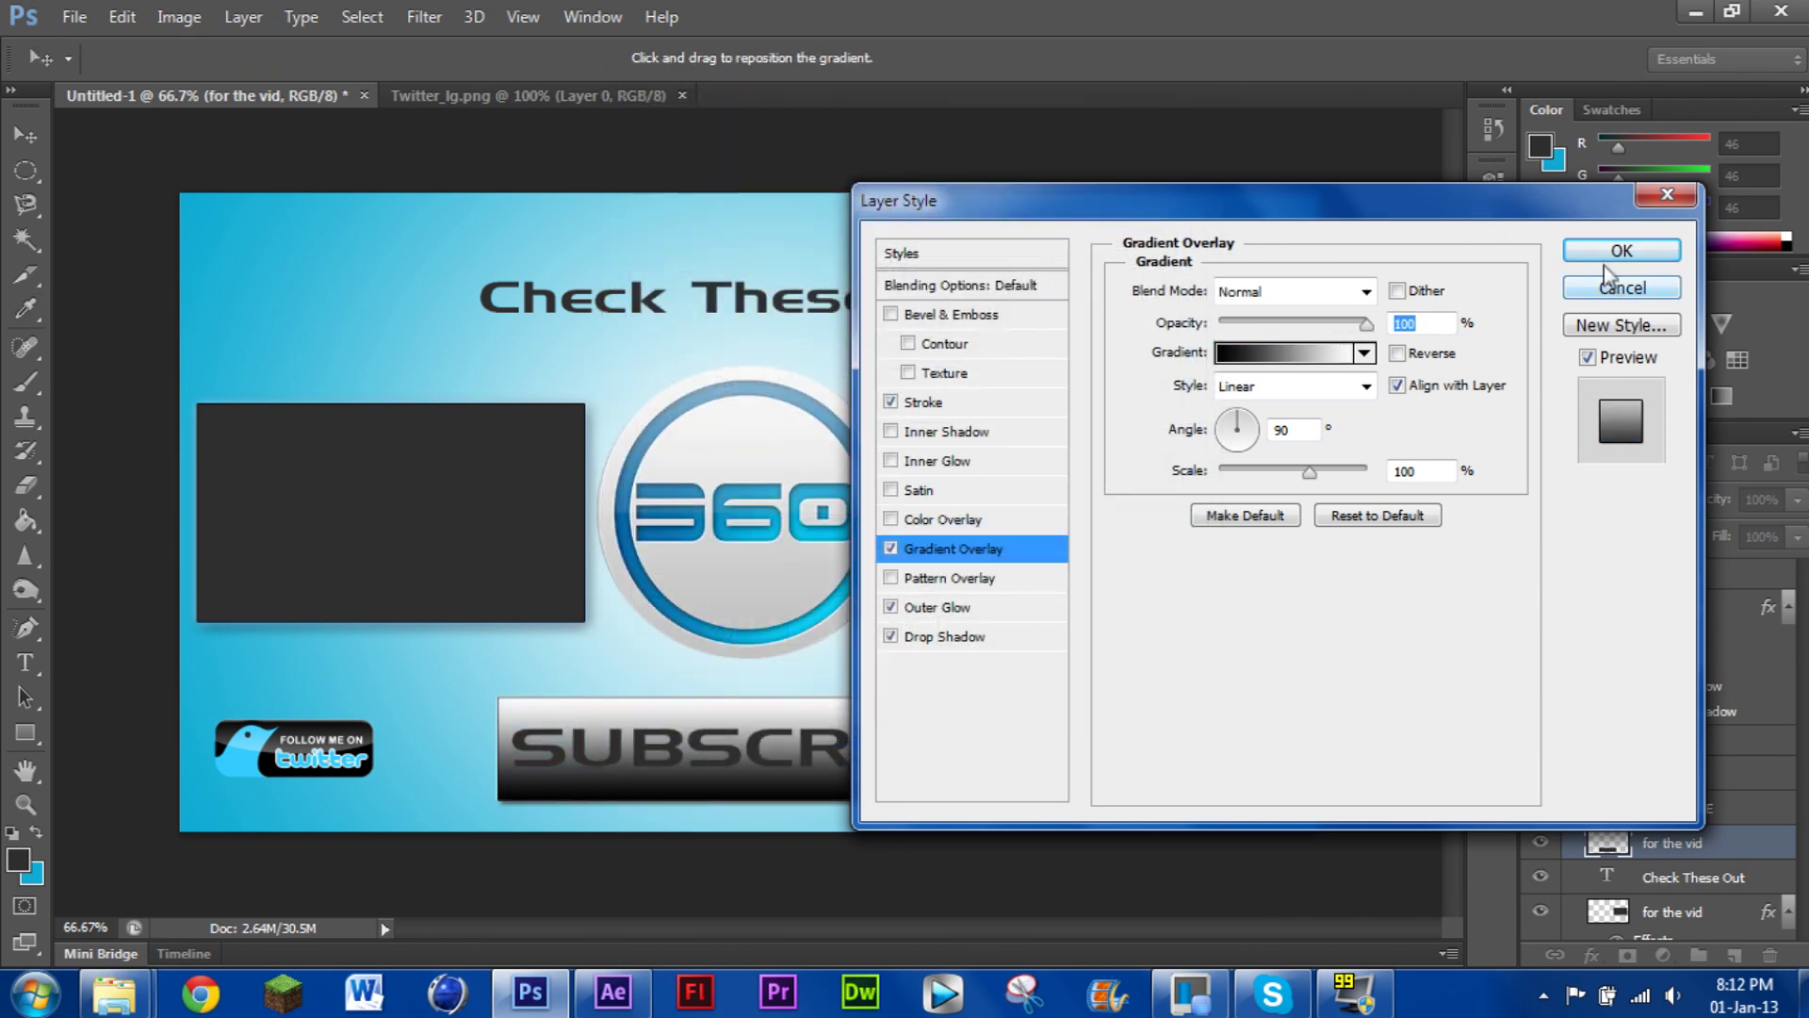
# Apply the rectangle's layer style and set the foreground colour to white
pyautogui.click(1613, 253)
pyautogui.click(1553, 146)
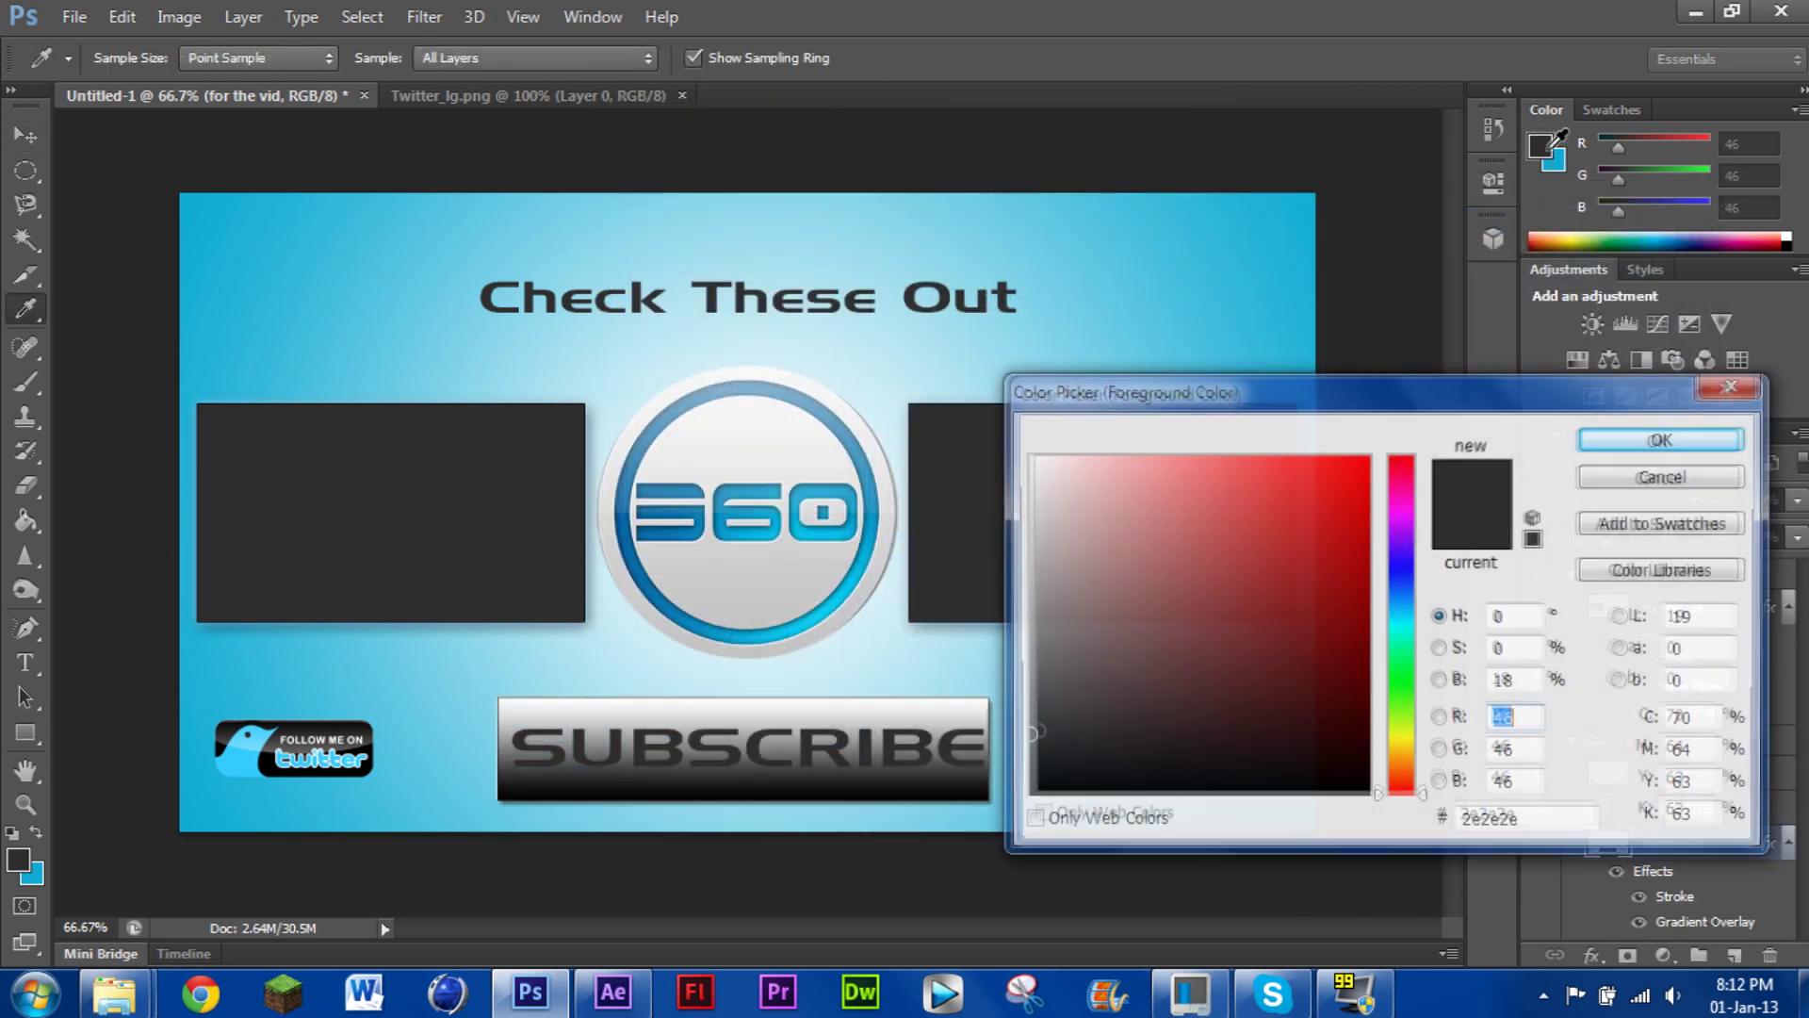
pyautogui.click(1034, 459)
pyautogui.click(1686, 443)
pyautogui.press('v')
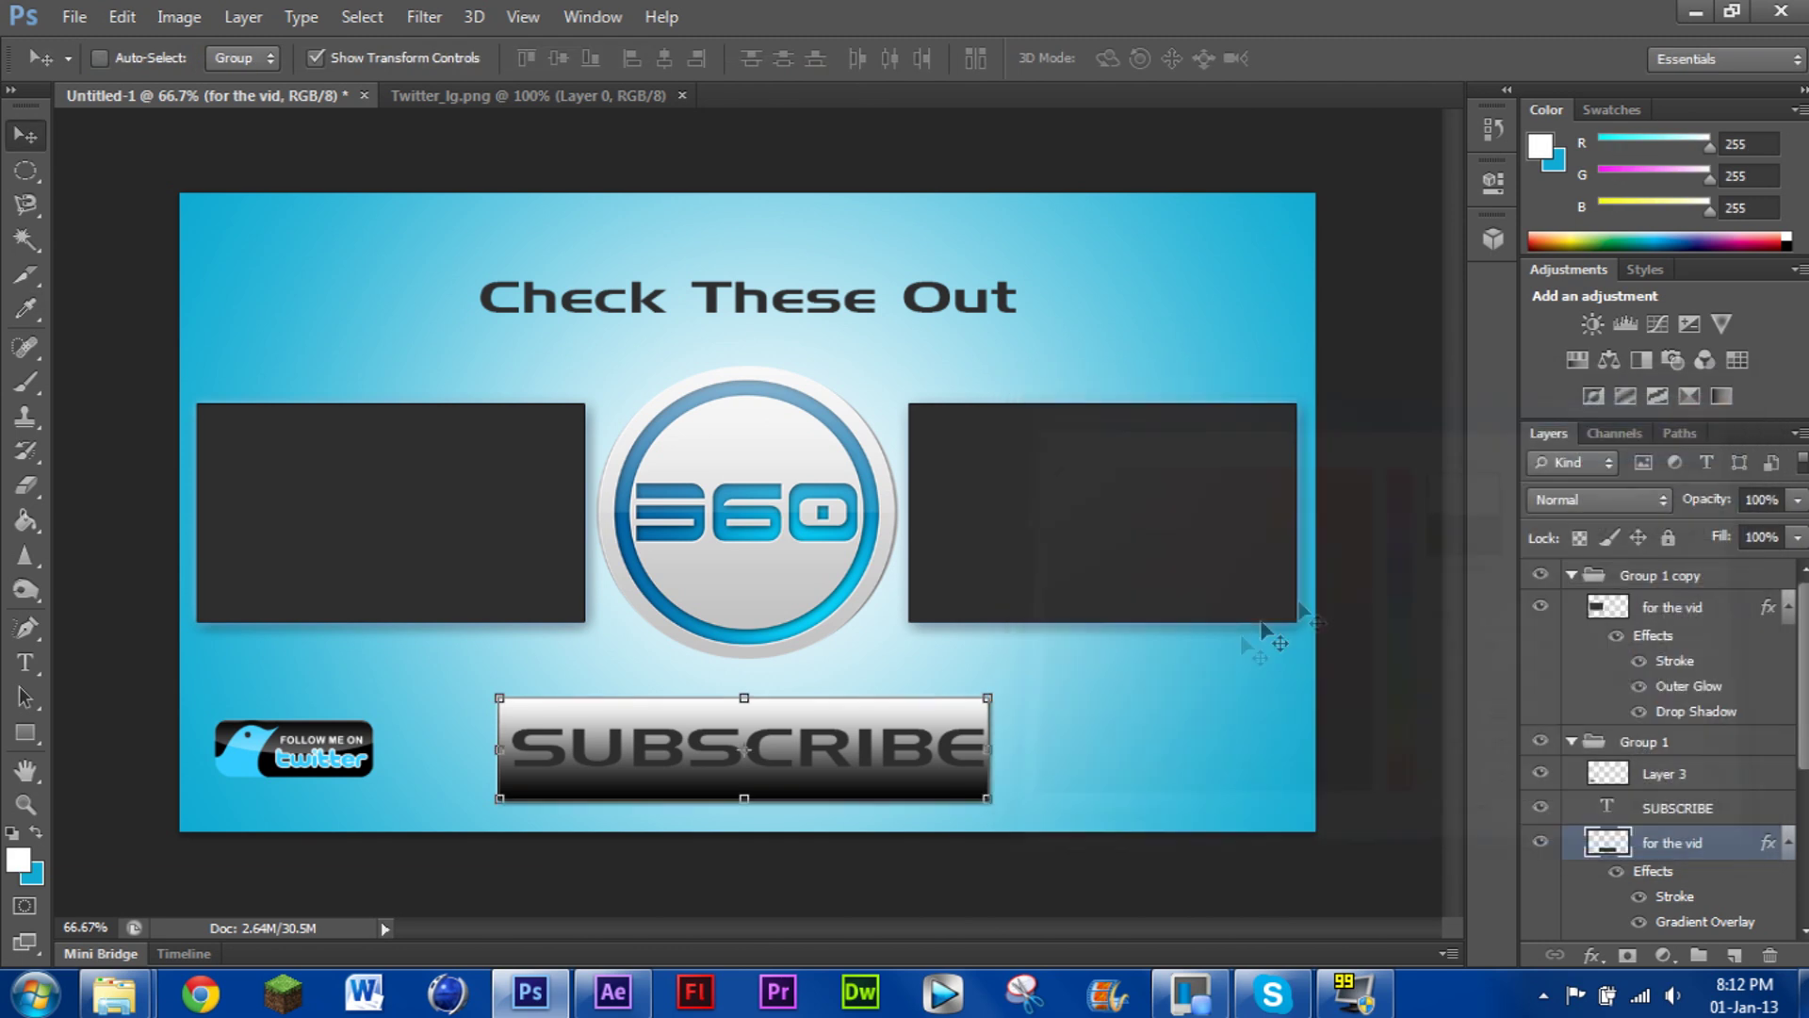
# Change the SUBSCRIBE rectangle's gradient overlay to the white-to-blue foreground-to-background gradient
pyautogui.doubleClick(1601, 847)
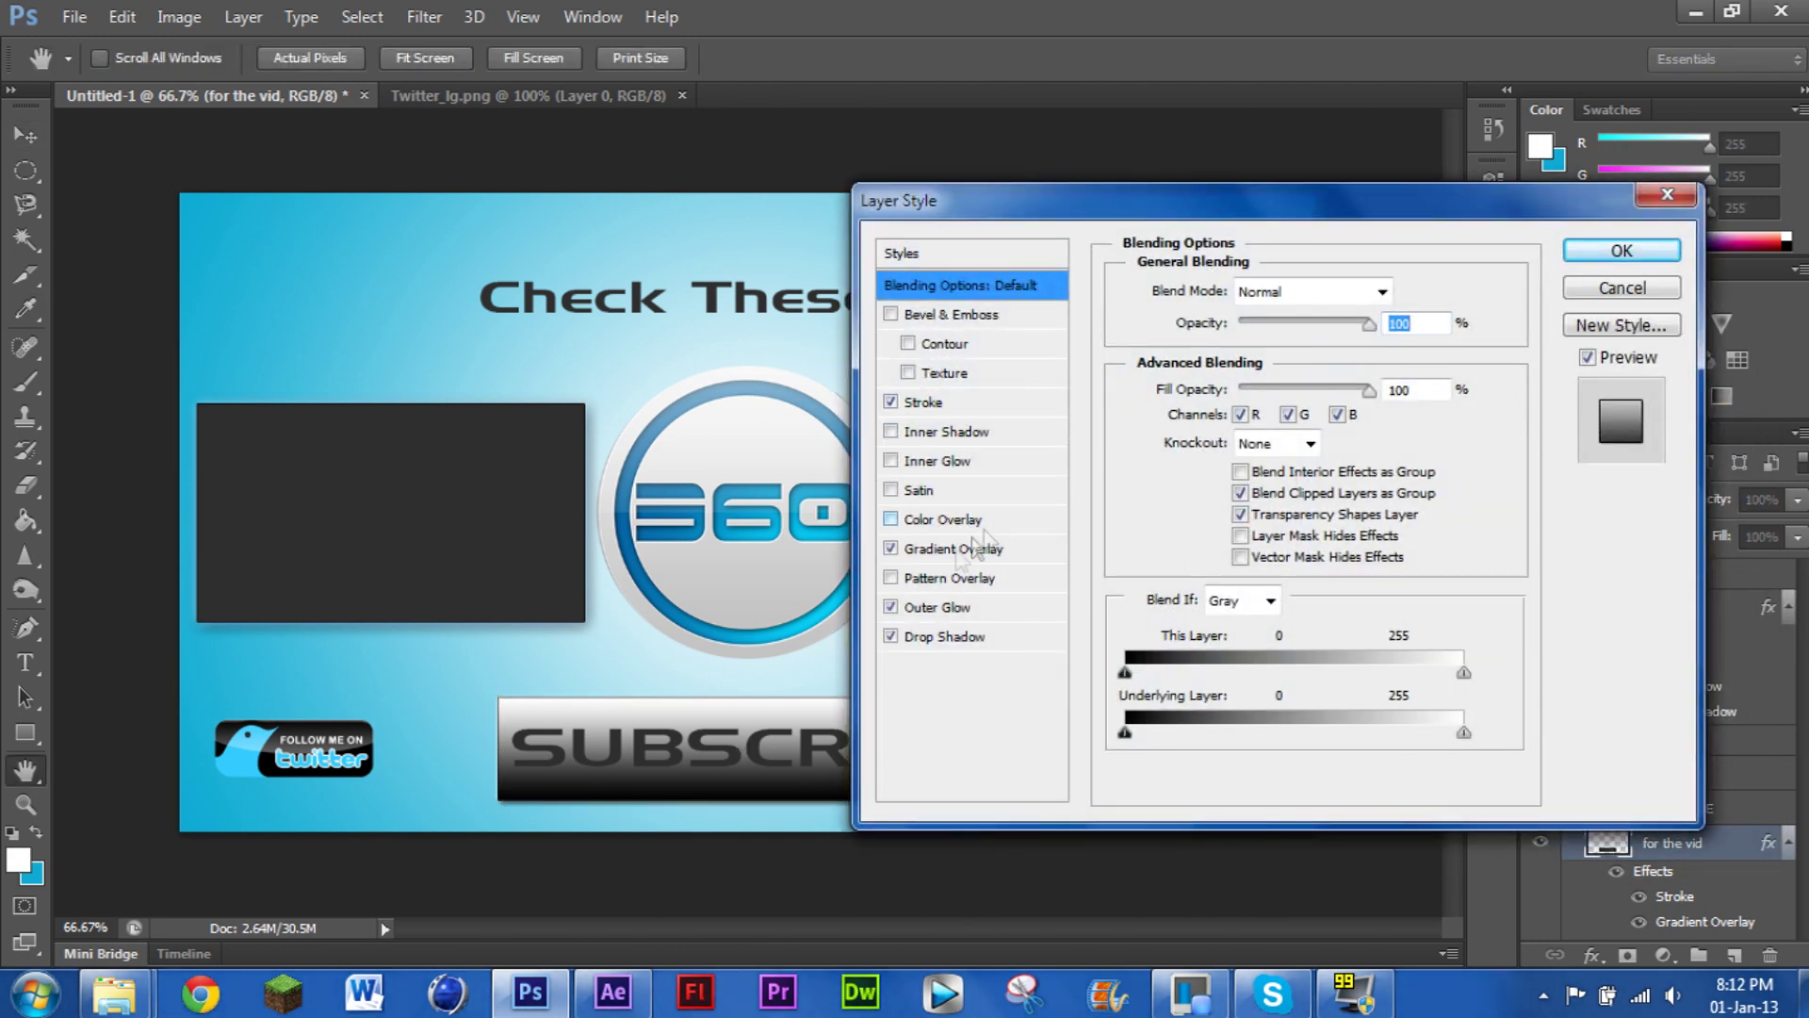
pyautogui.click(930, 550)
pyautogui.click(1360, 356)
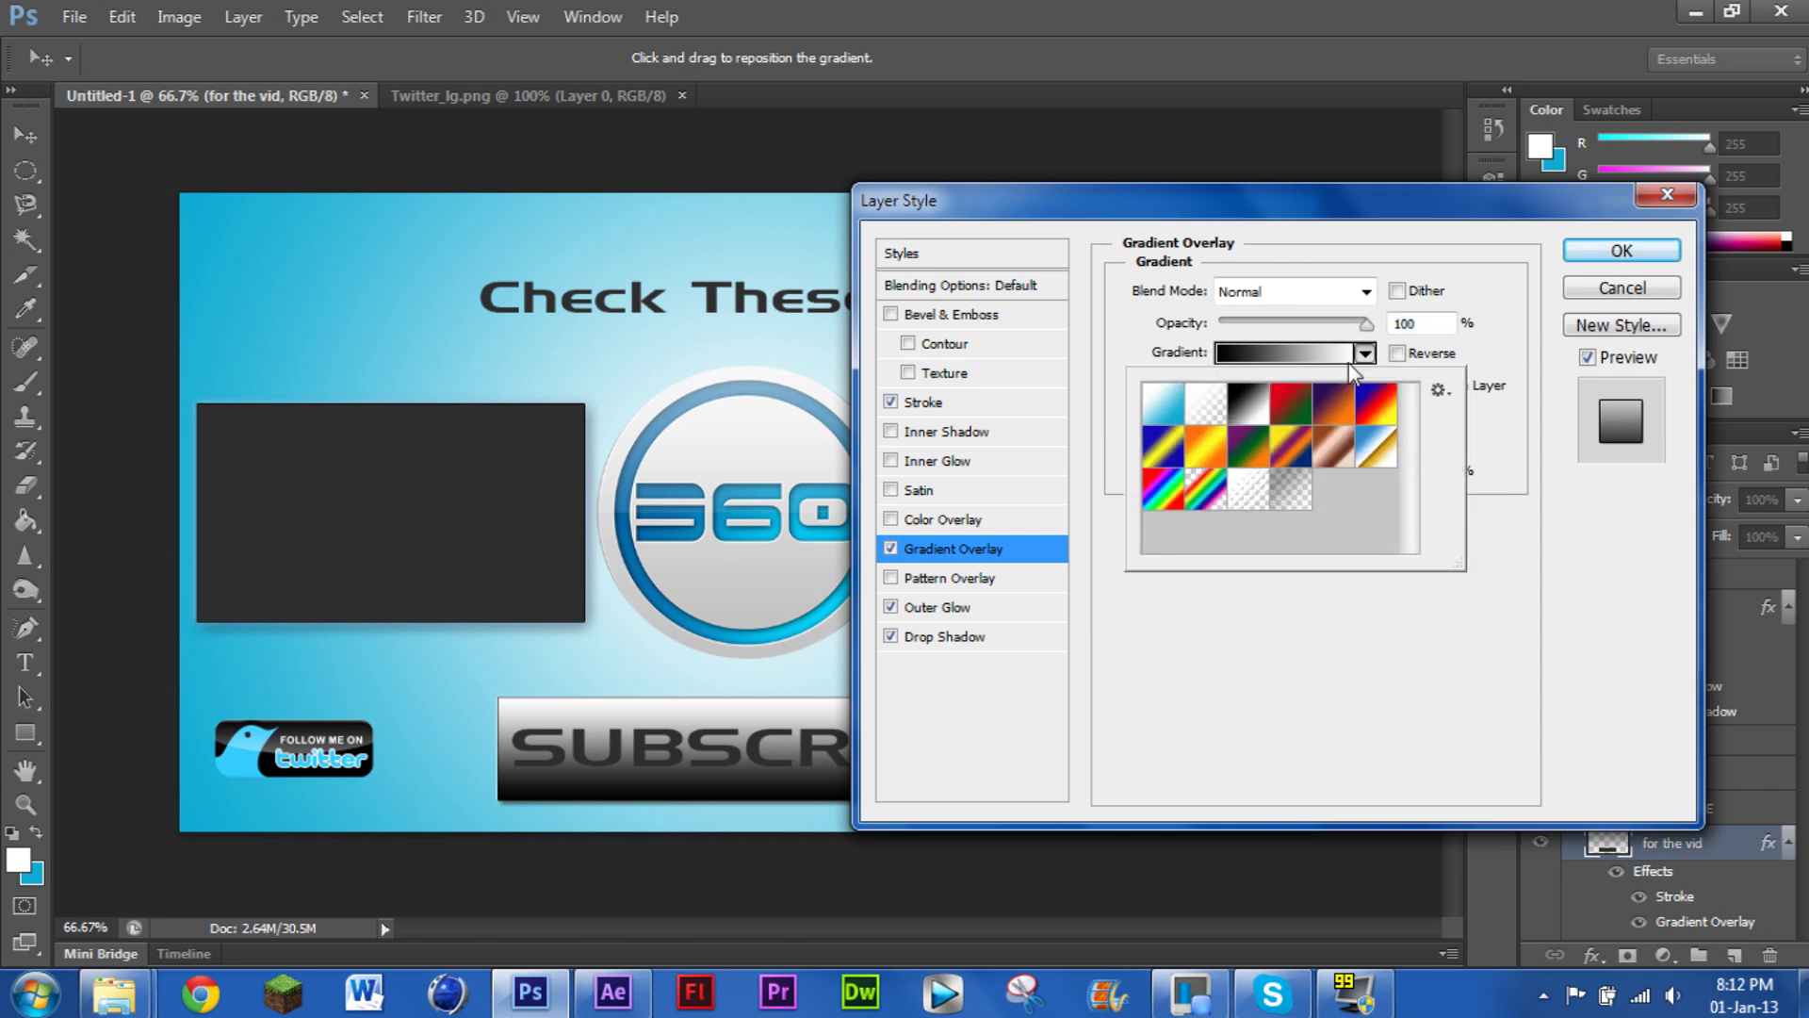
pyautogui.click(1169, 409)
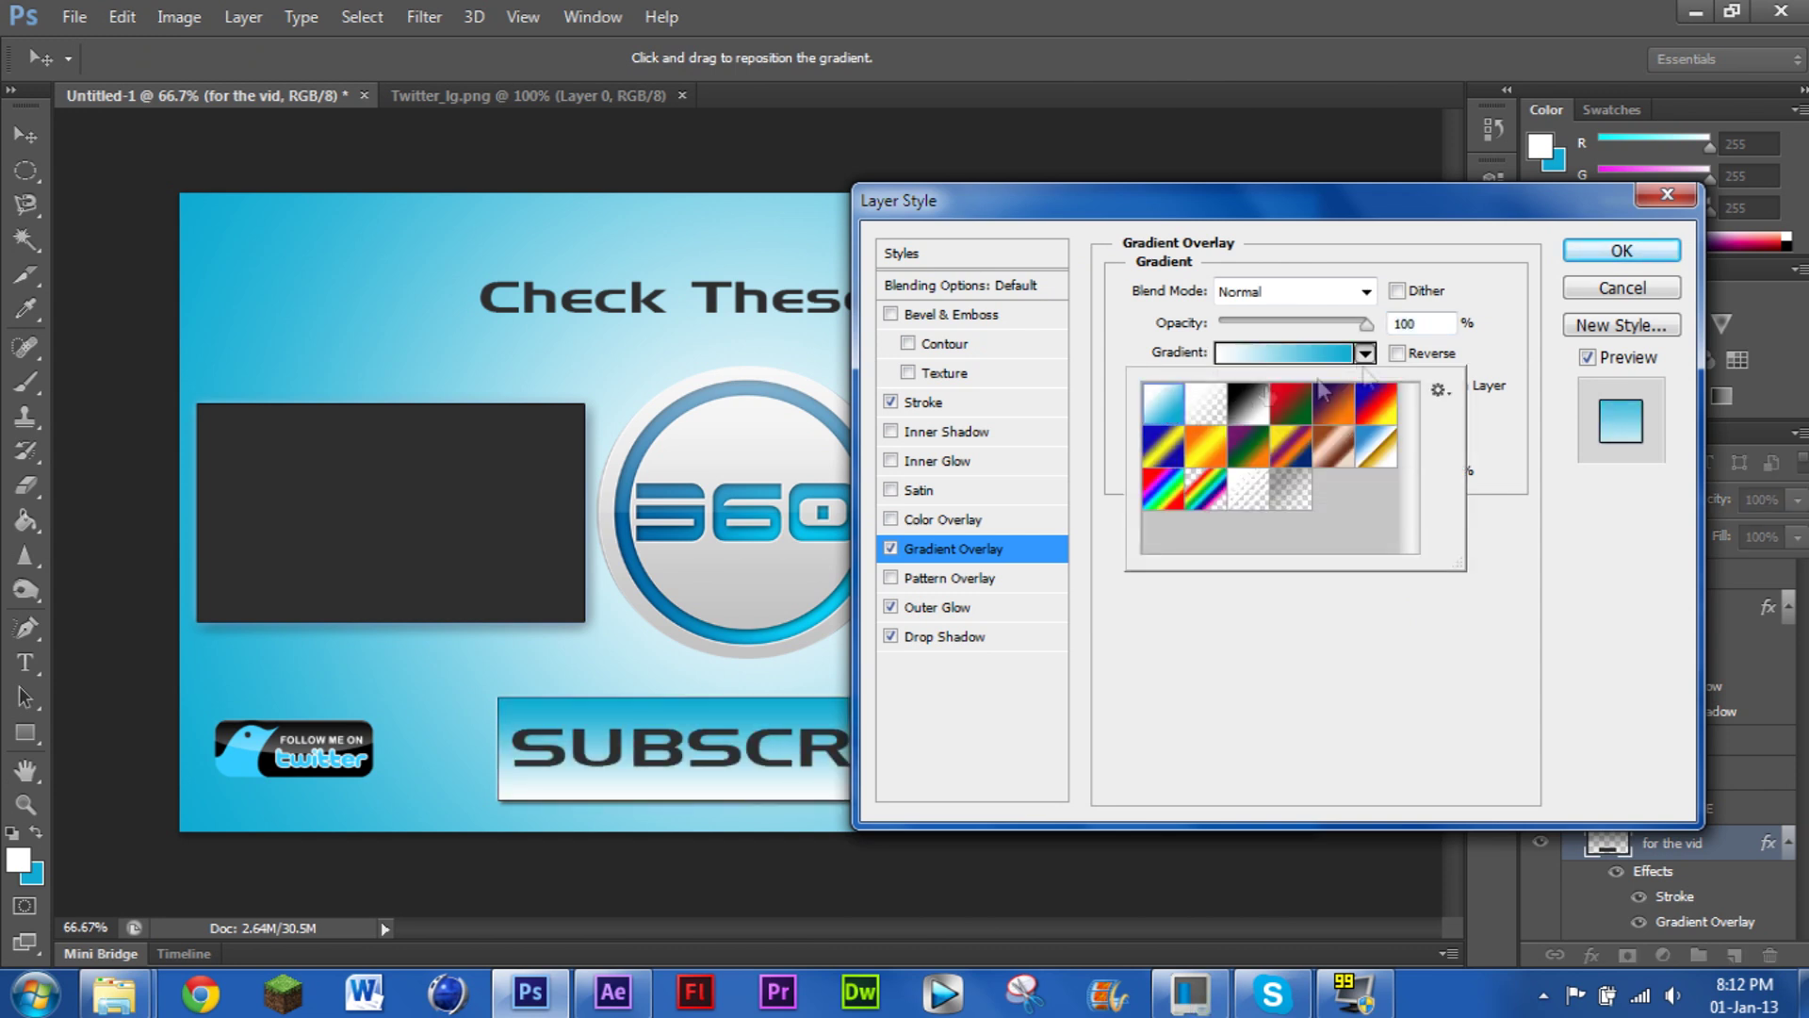
pyautogui.click(1619, 256)
pyautogui.click(1618, 257)
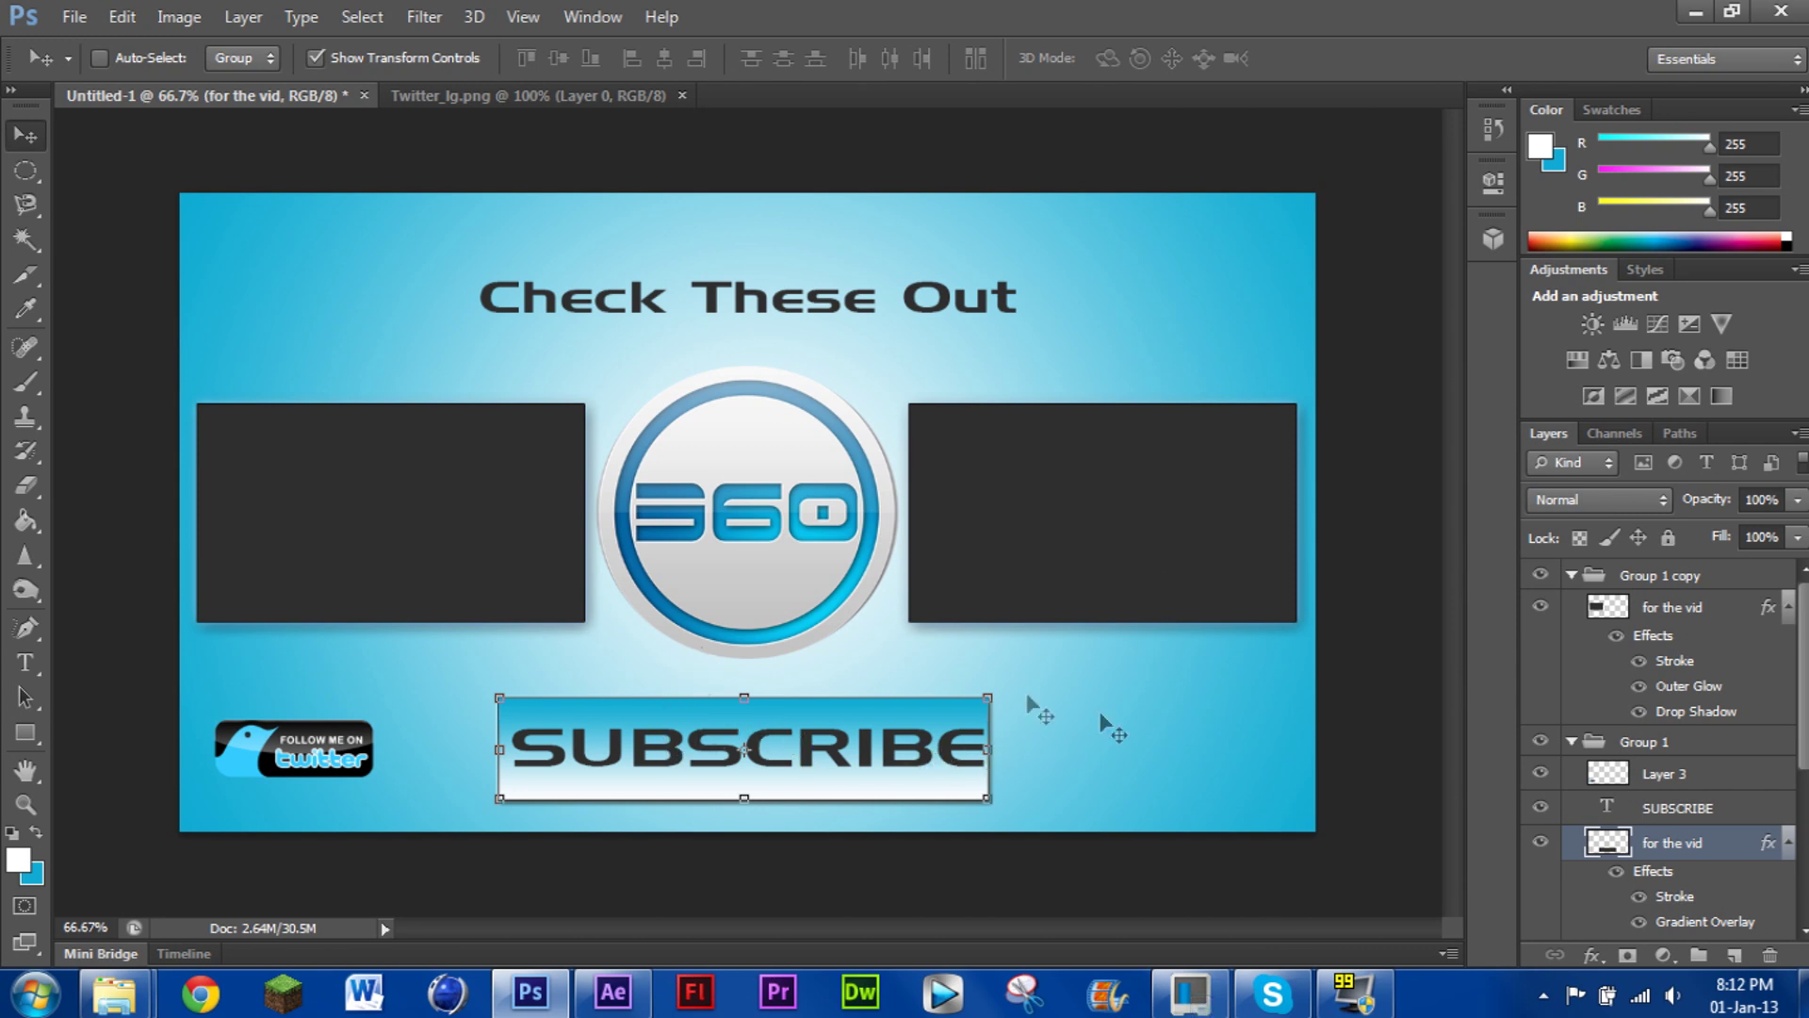
# Enlarge the SUBSCRIBE rectangle's drop shadow to about 54 px and outer glow to about 38 px, and turn off its stroke
pyautogui.doubleClick(1609, 844)
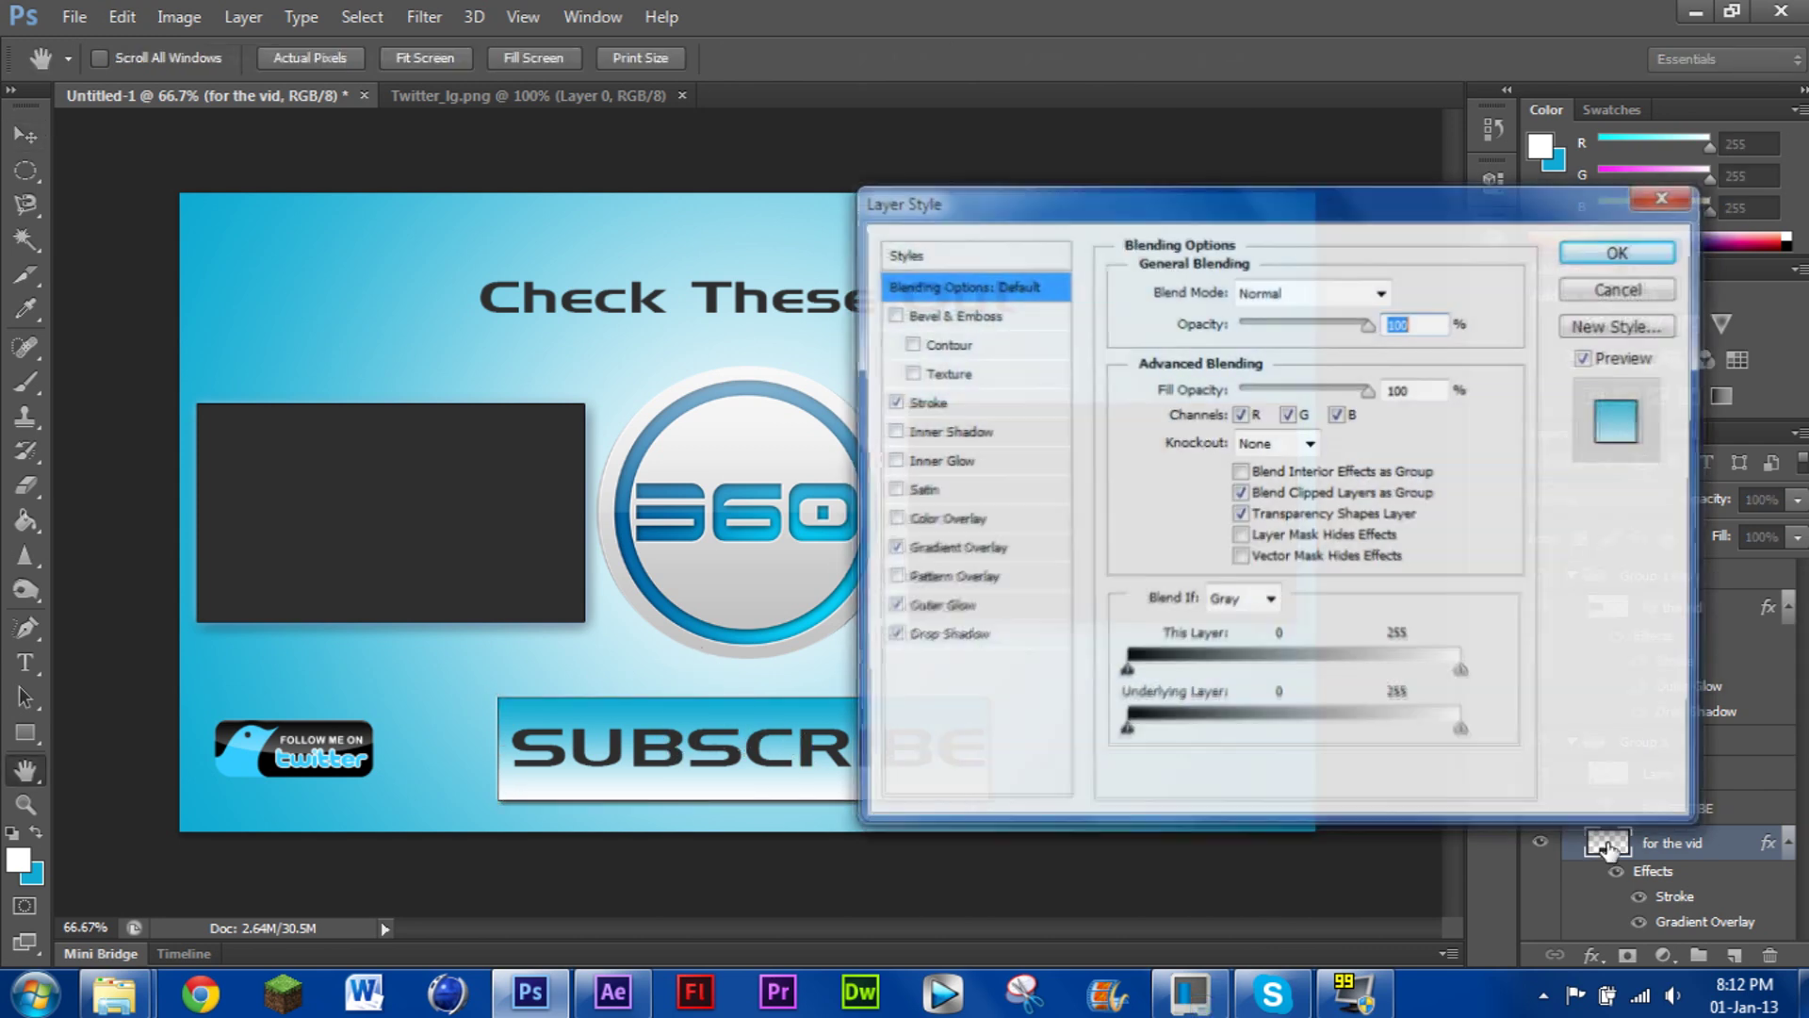
pyautogui.click(981, 636)
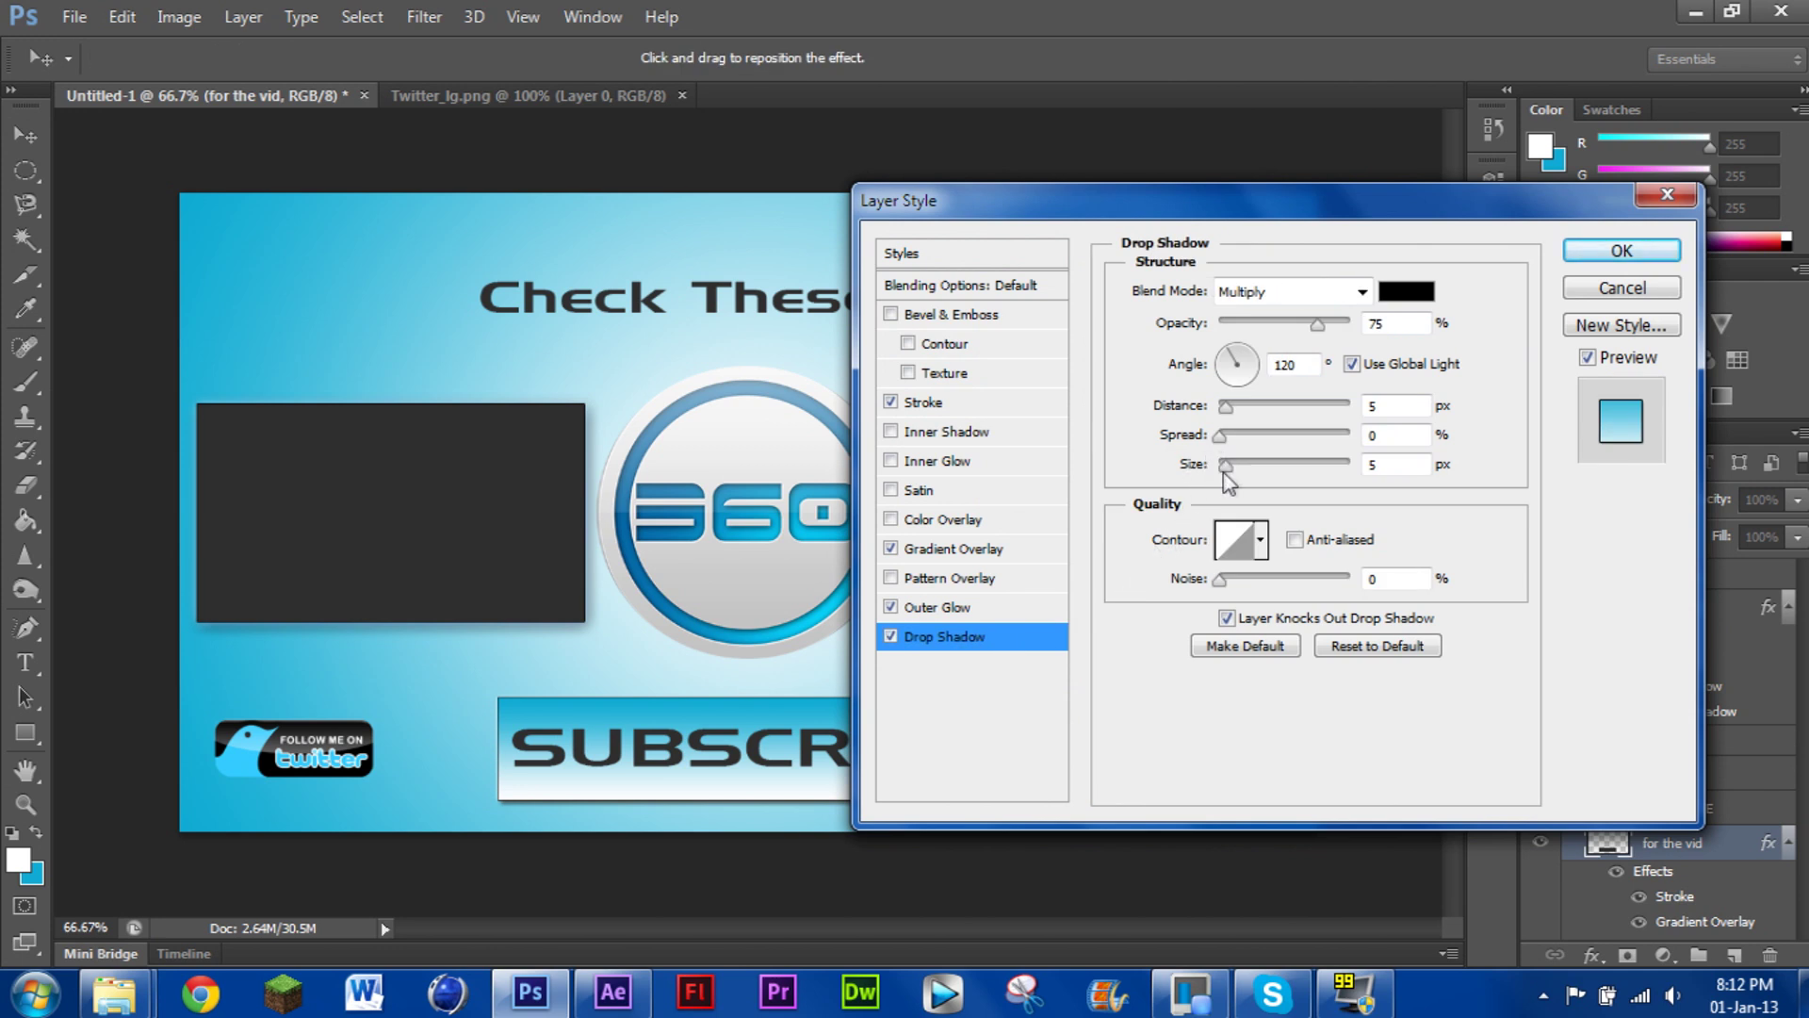
pyautogui.moveTo(1225, 471); pyautogui.dragTo(1253, 470)
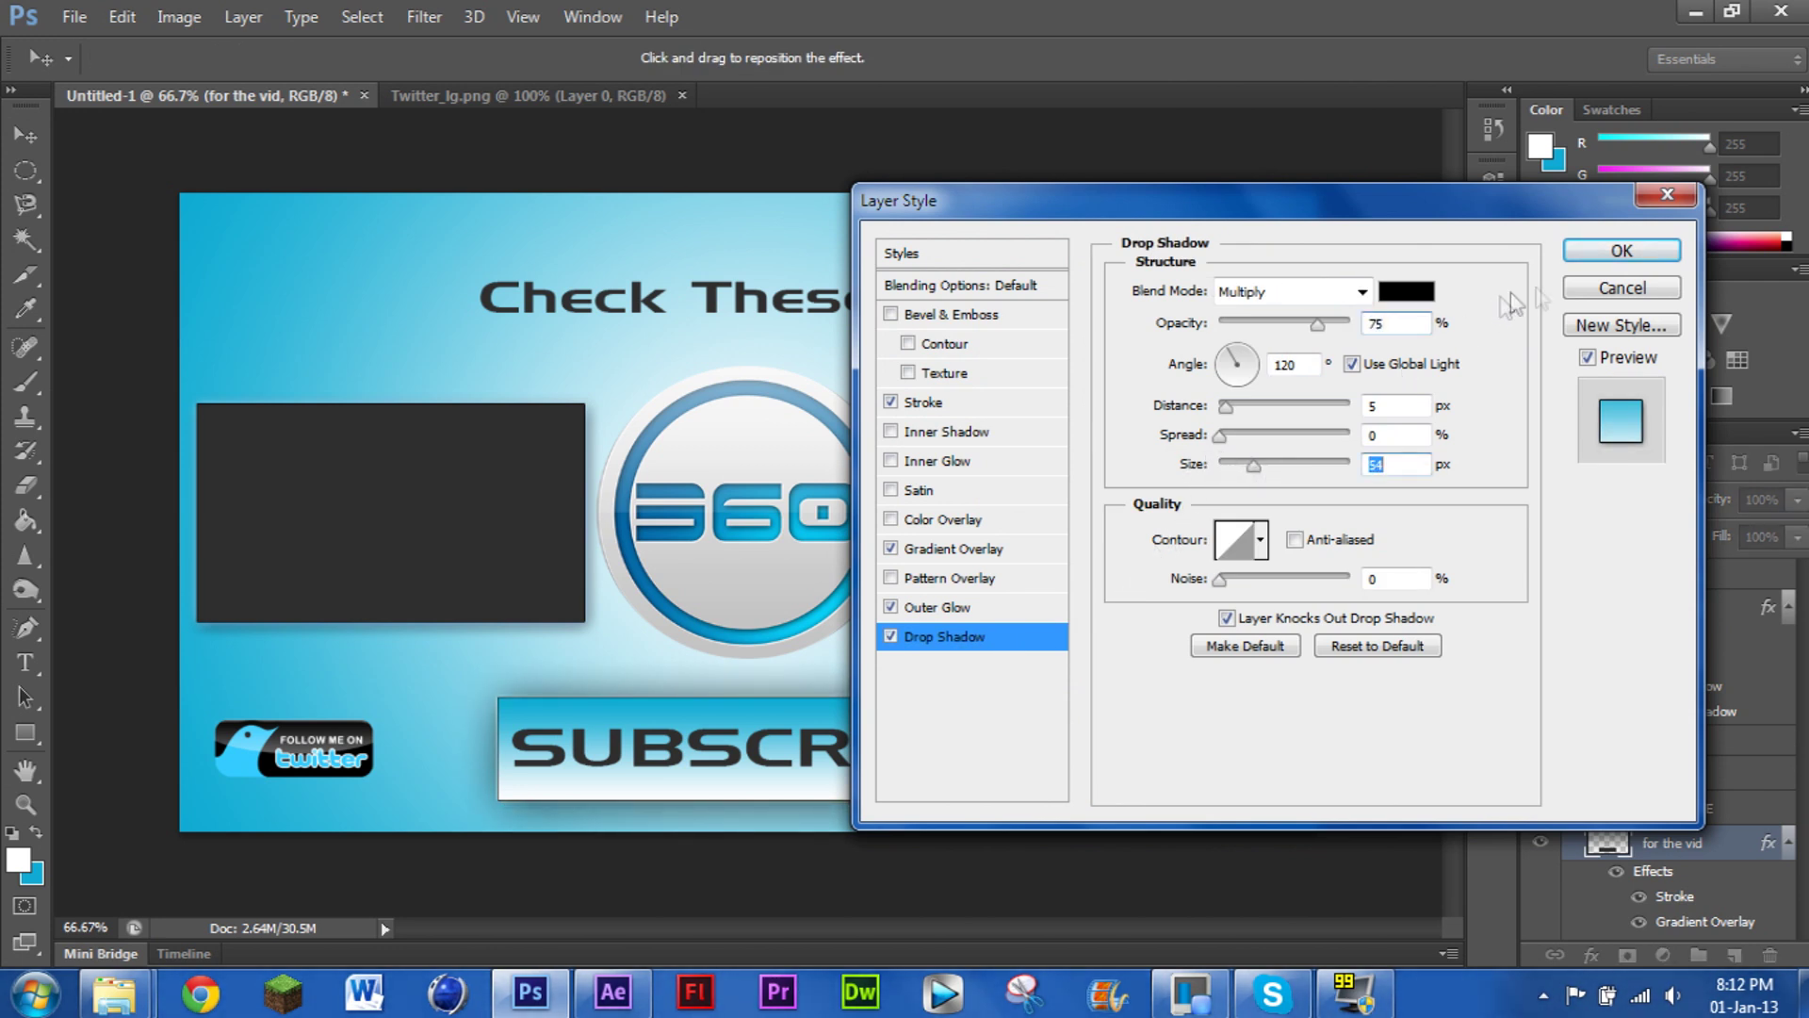
pyautogui.click(974, 608)
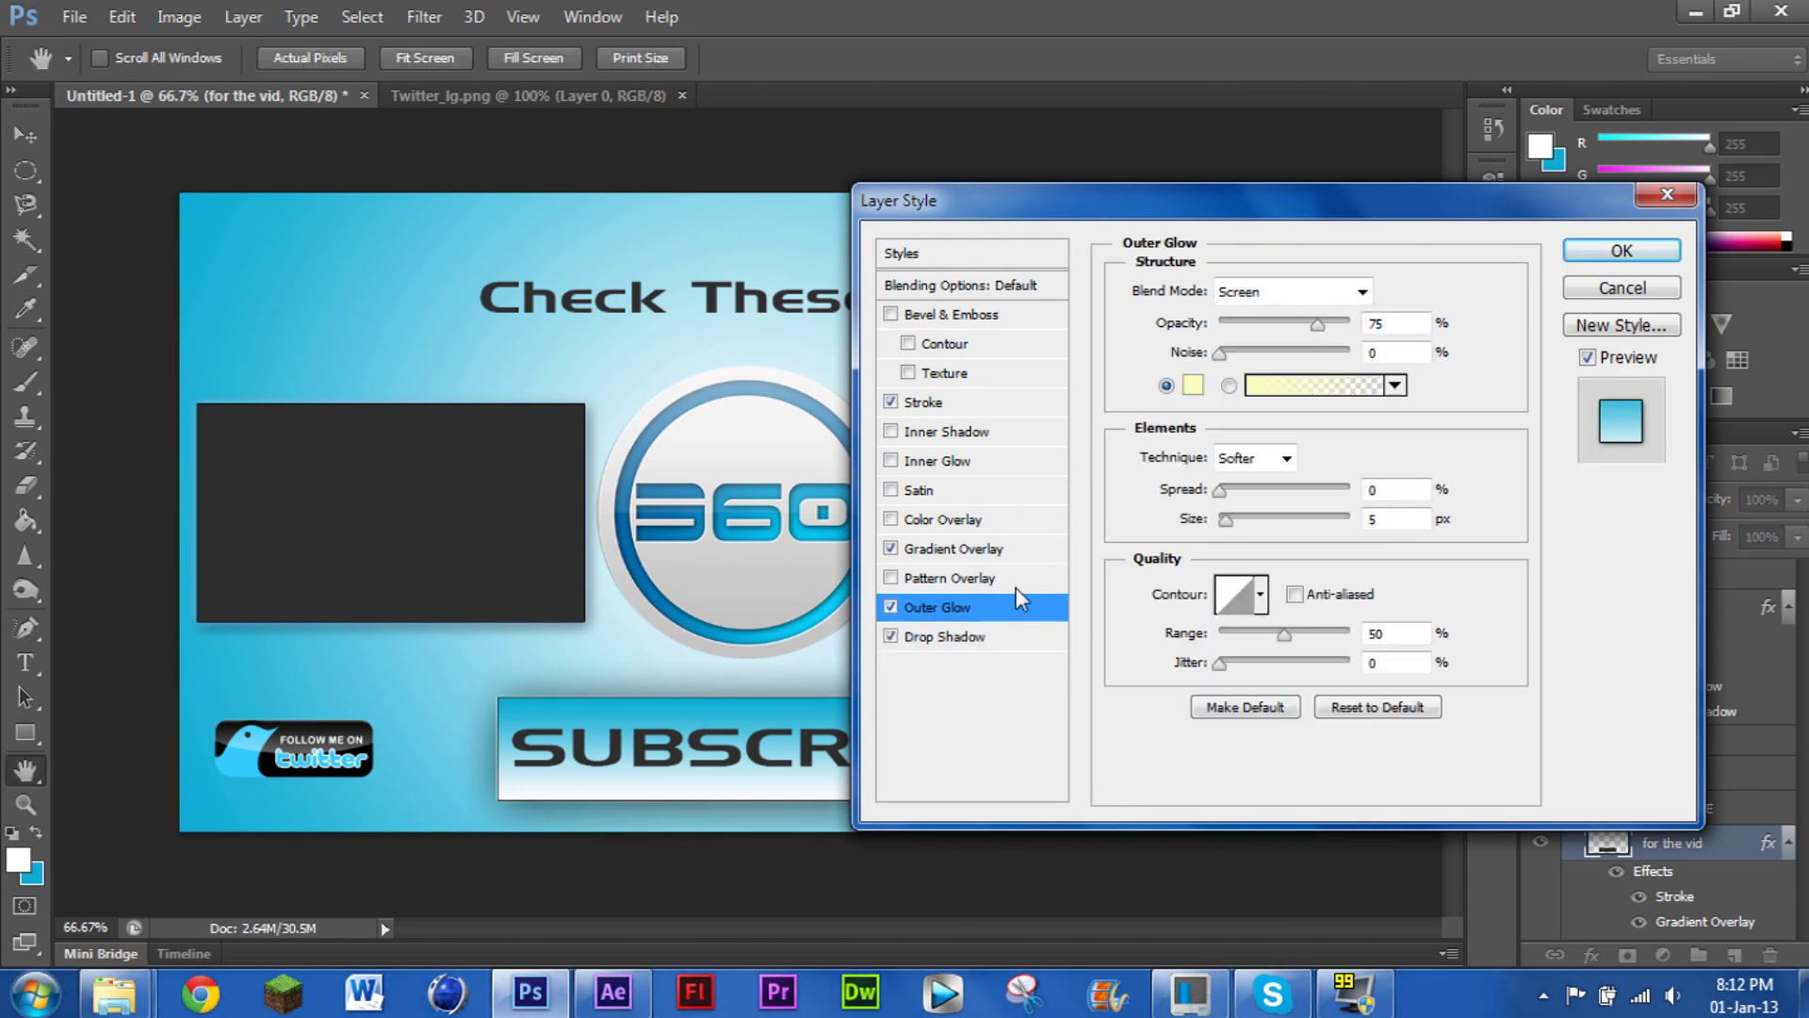
pyautogui.moveTo(1223, 517); pyautogui.dragTo(1246, 521)
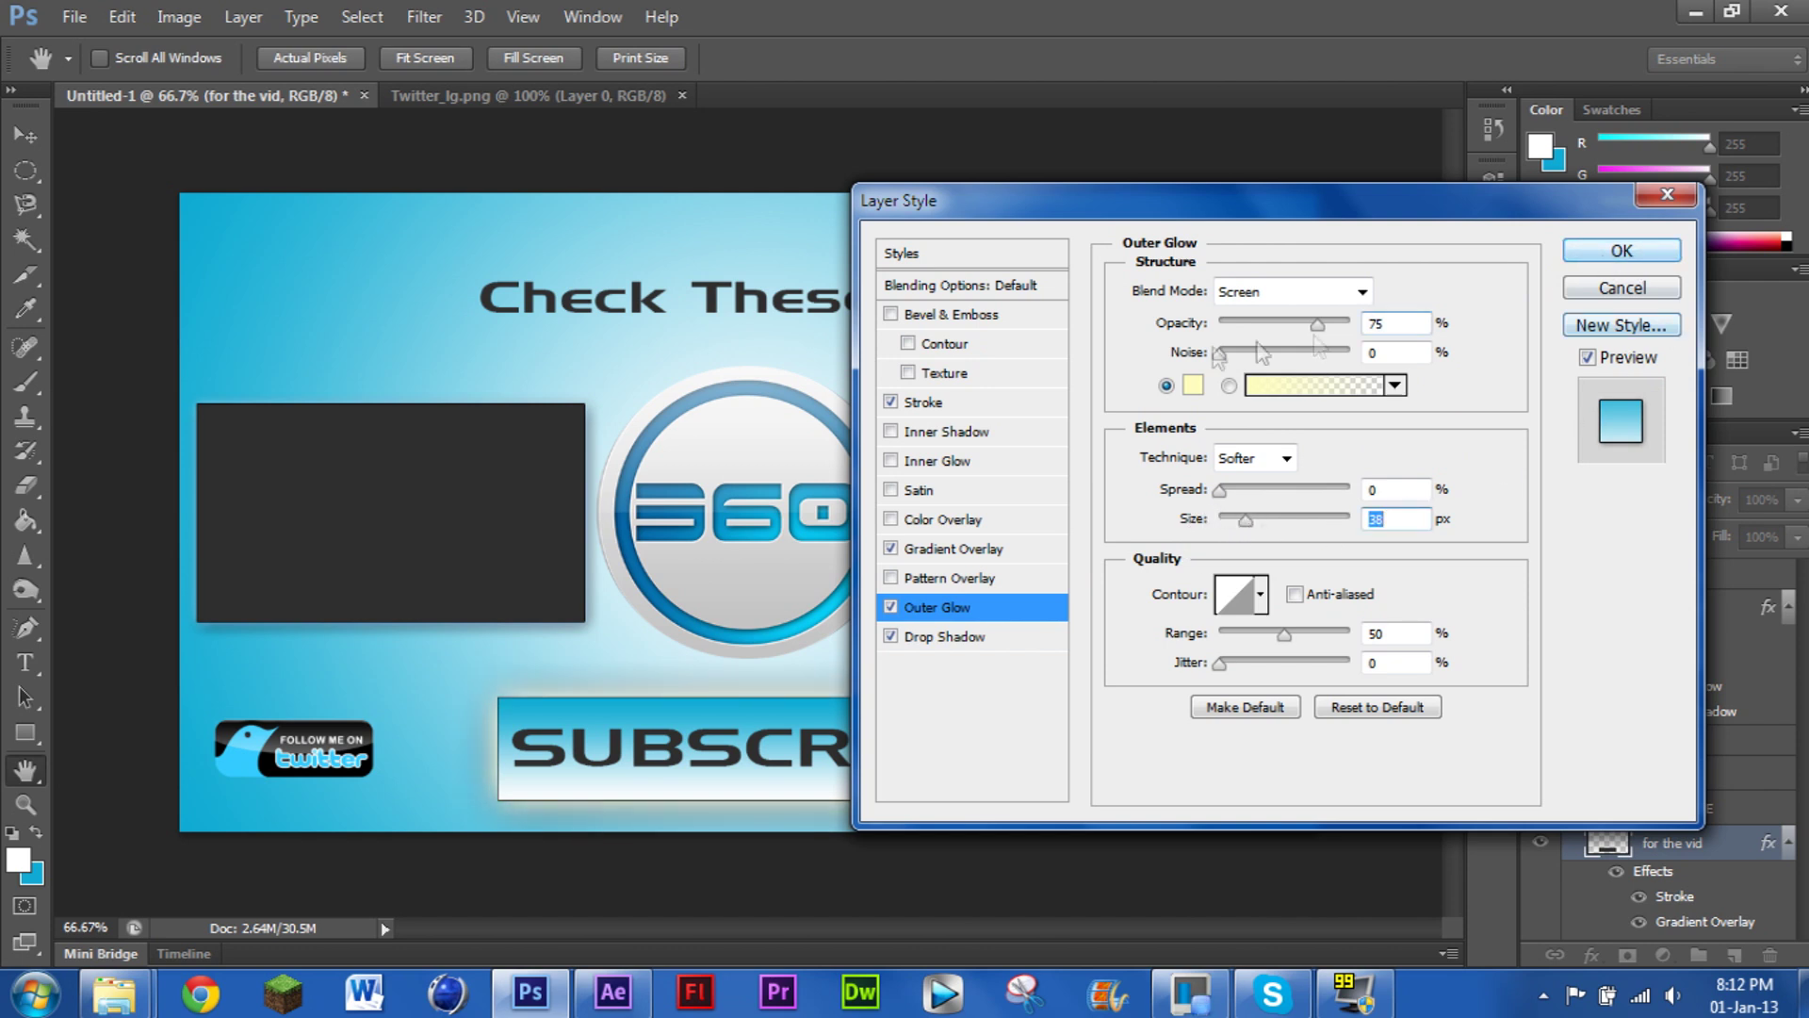
pyautogui.click(893, 402)
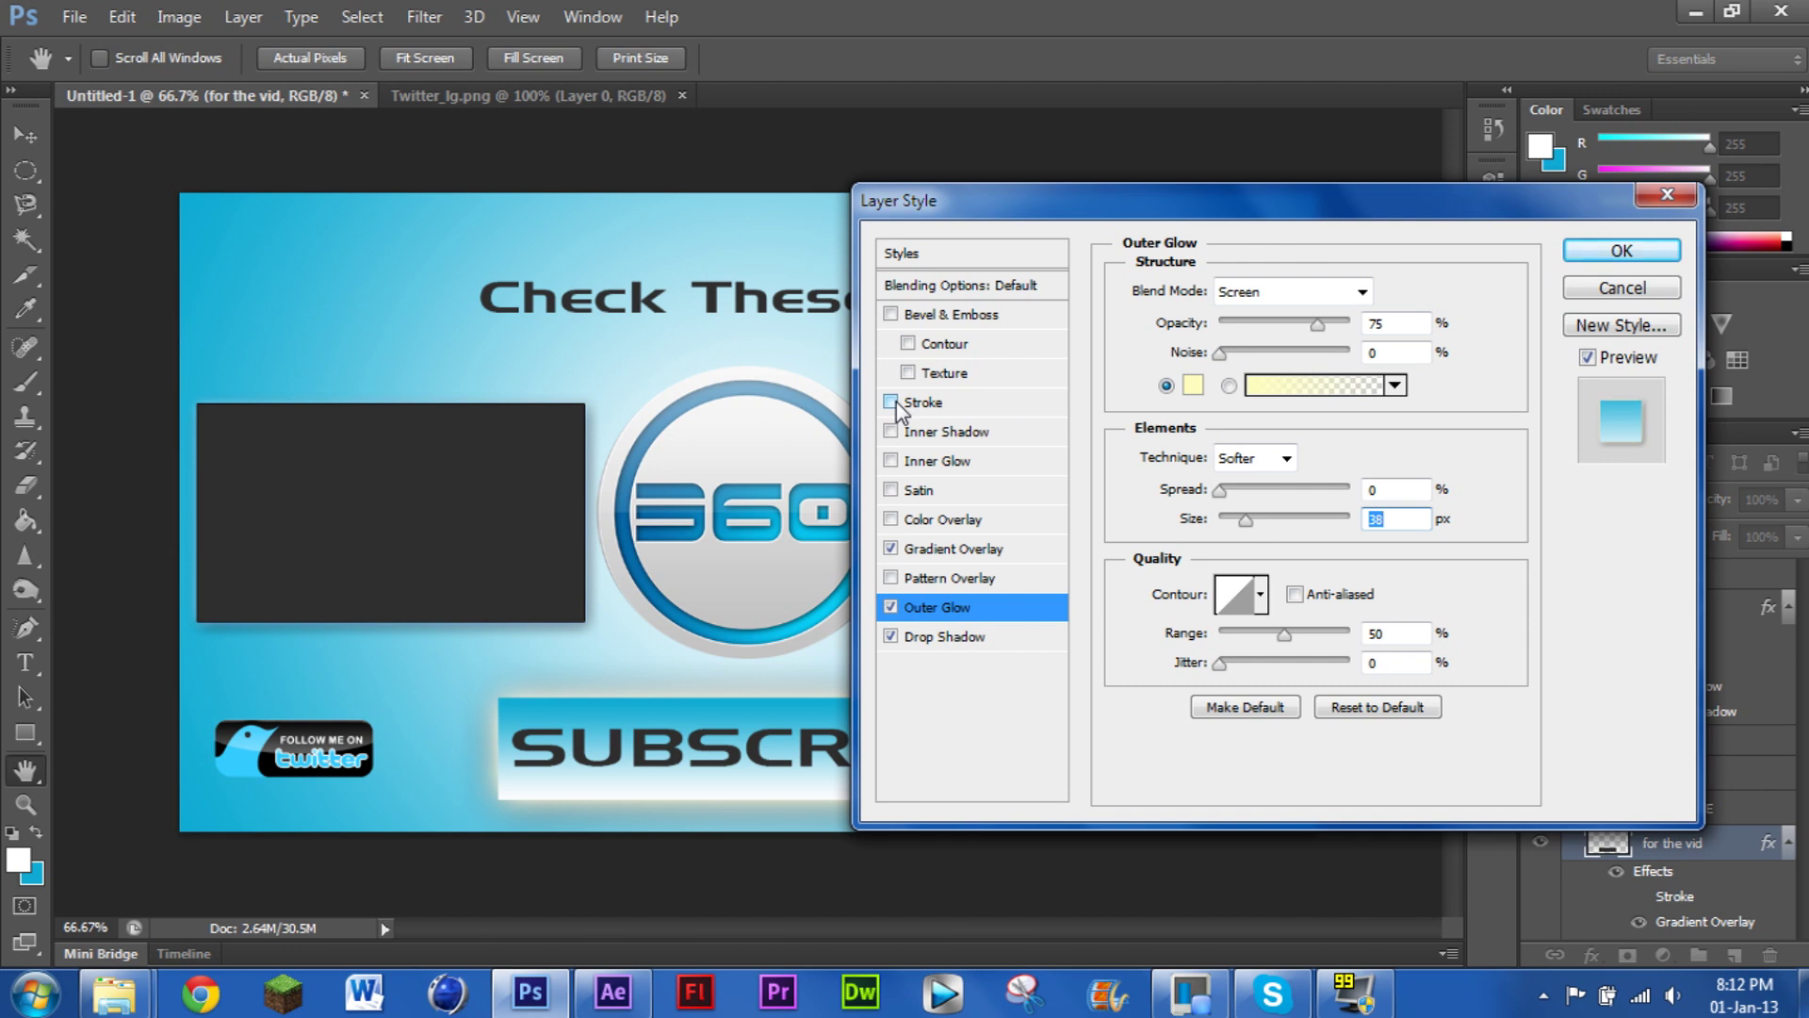
pyautogui.click(1621, 249)
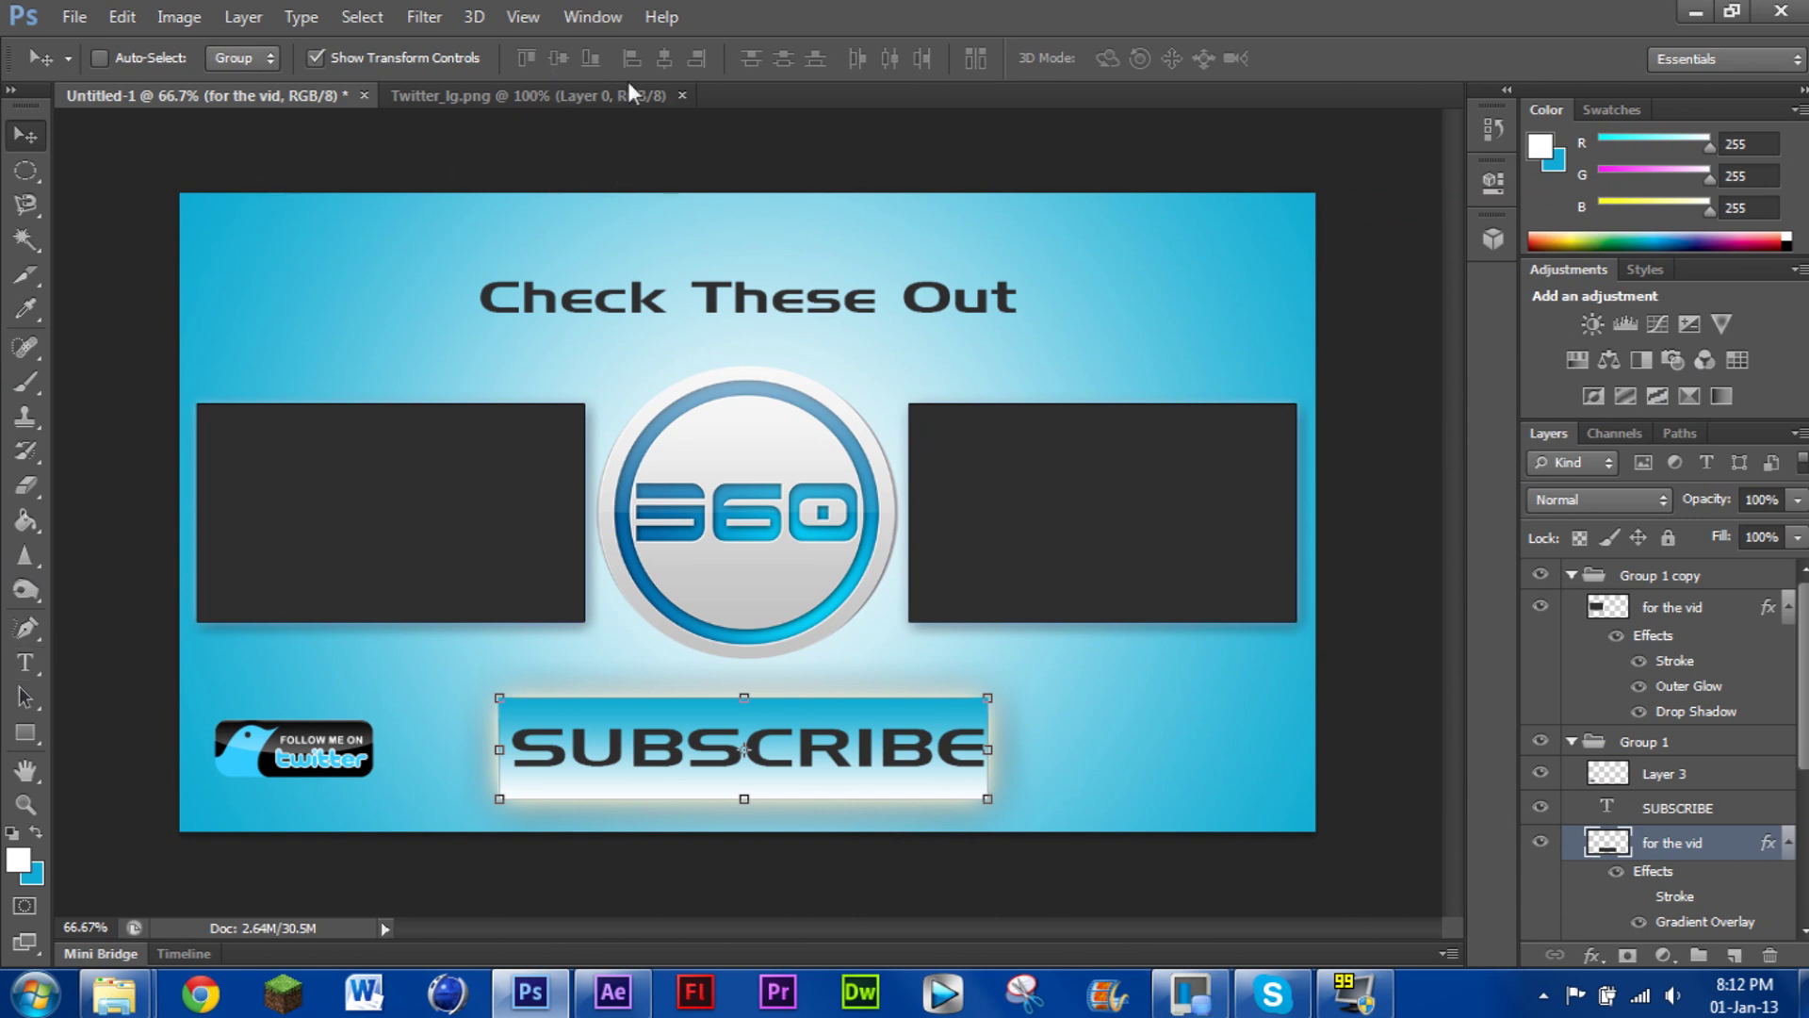
# Save the outro as "vid background" PSD in the All Intro folder, overwriting the existing file, and close Photoshop
pyautogui.click(75, 16)
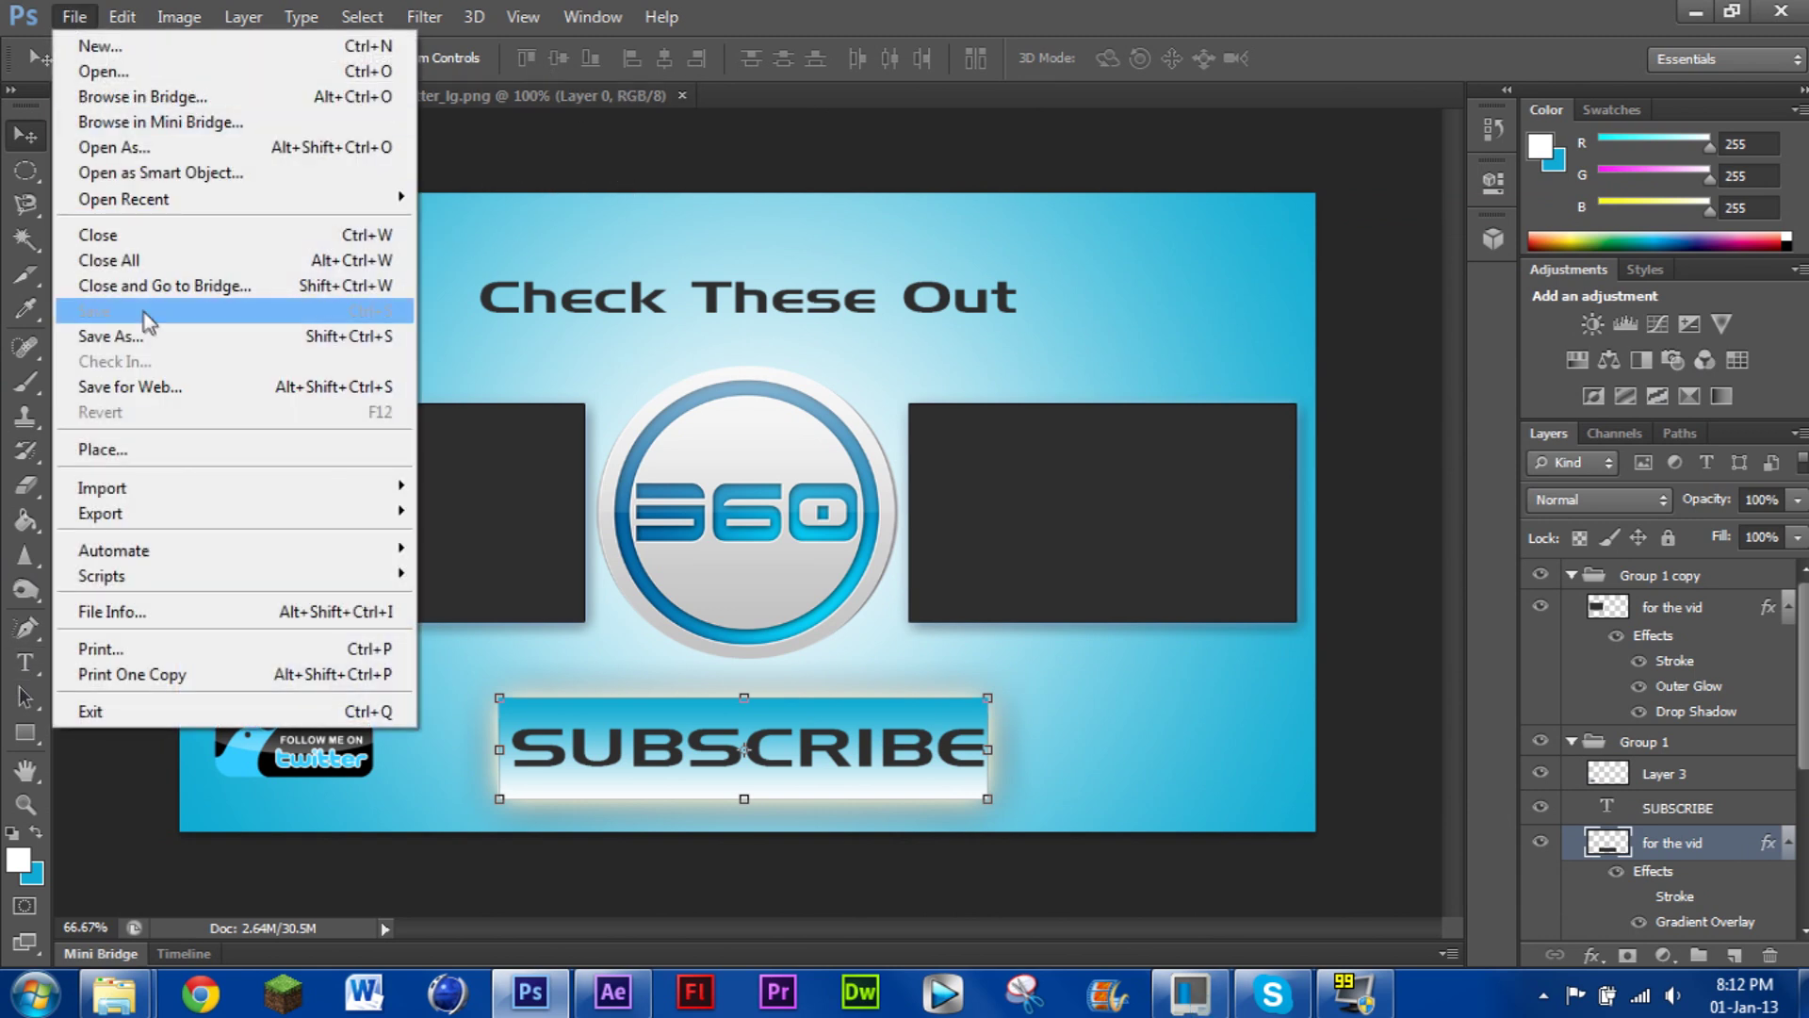
pyautogui.click(110, 336)
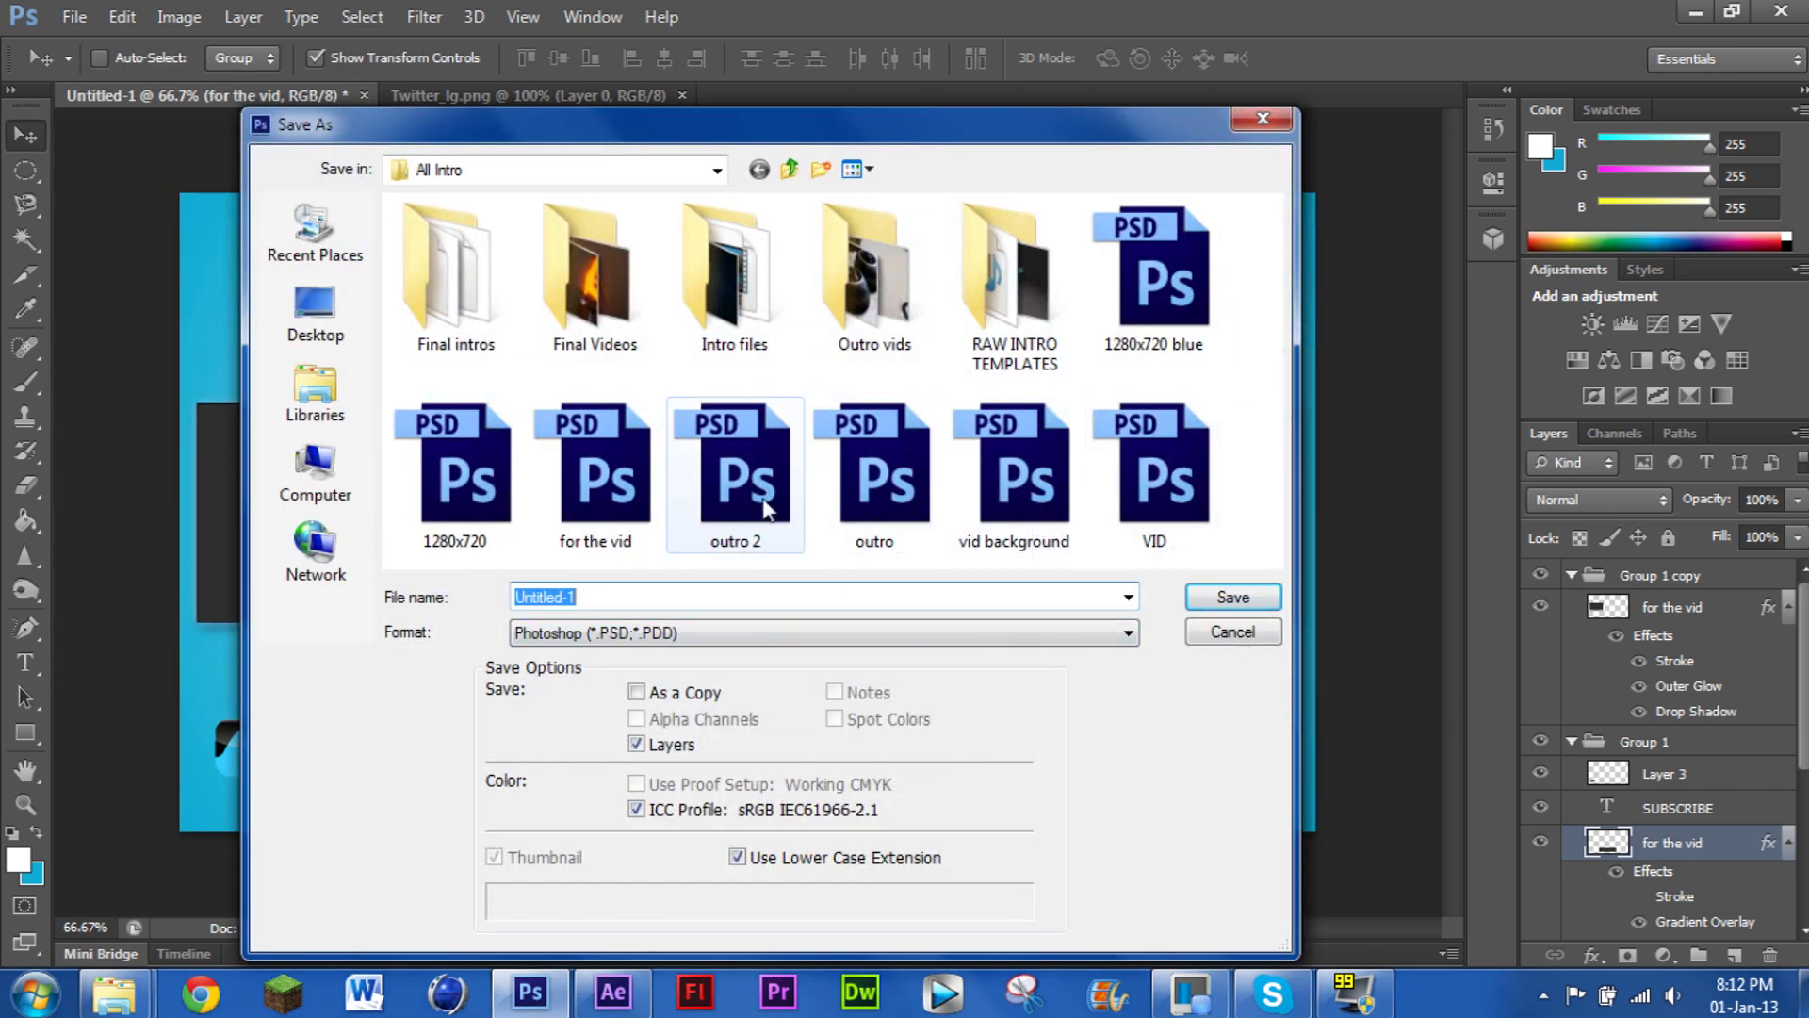
pyautogui.click(1016, 476)
pyautogui.click(1215, 600)
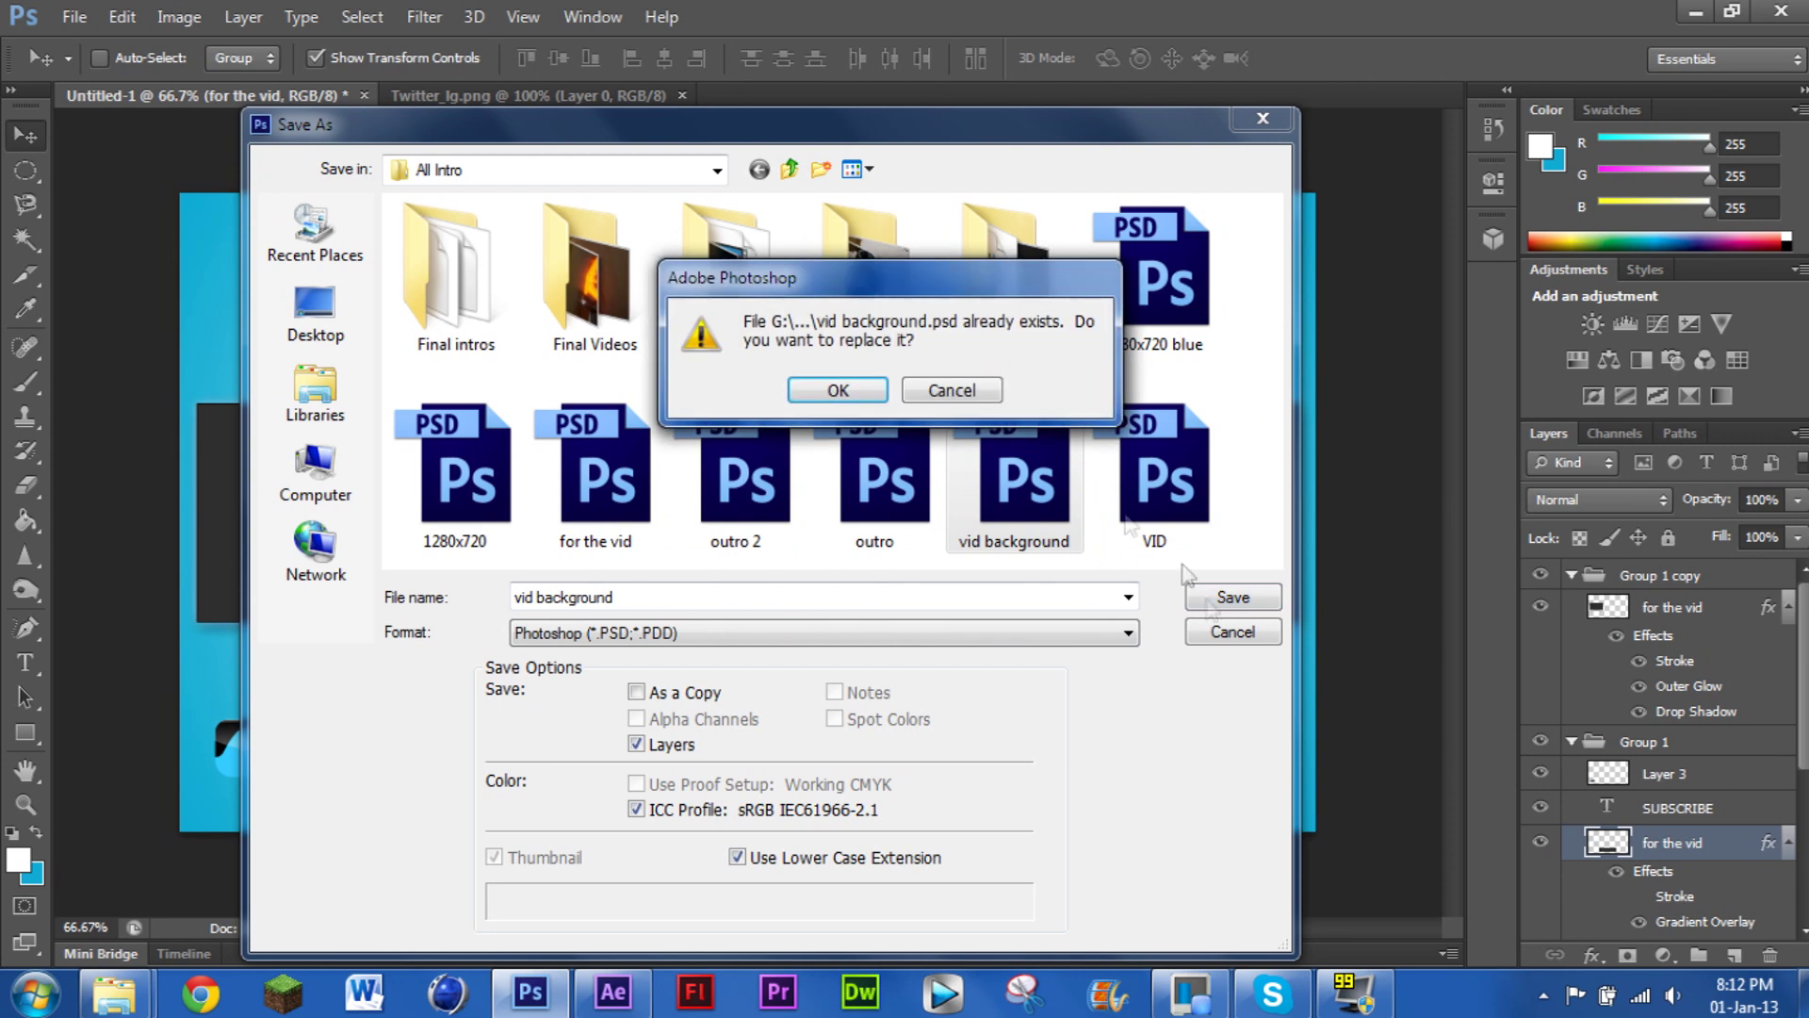
pyautogui.click(809, 394)
pyautogui.click(1202, 294)
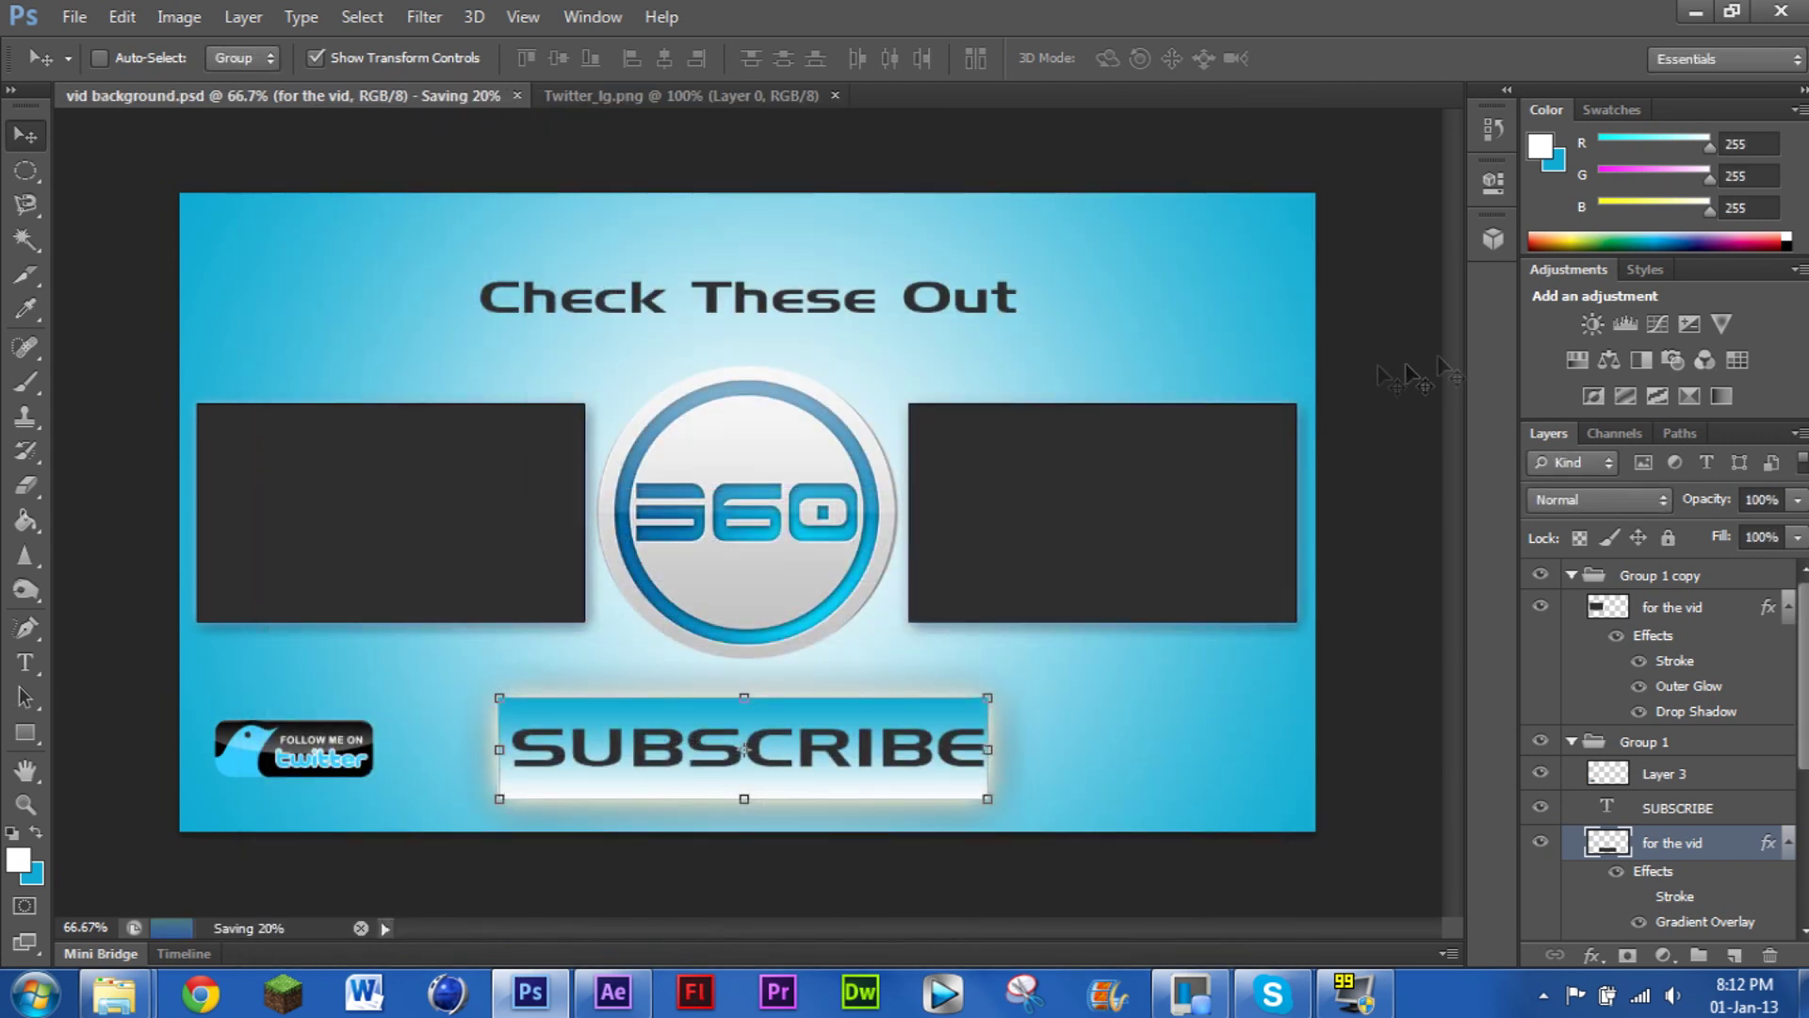
pyautogui.click(1781, 11)
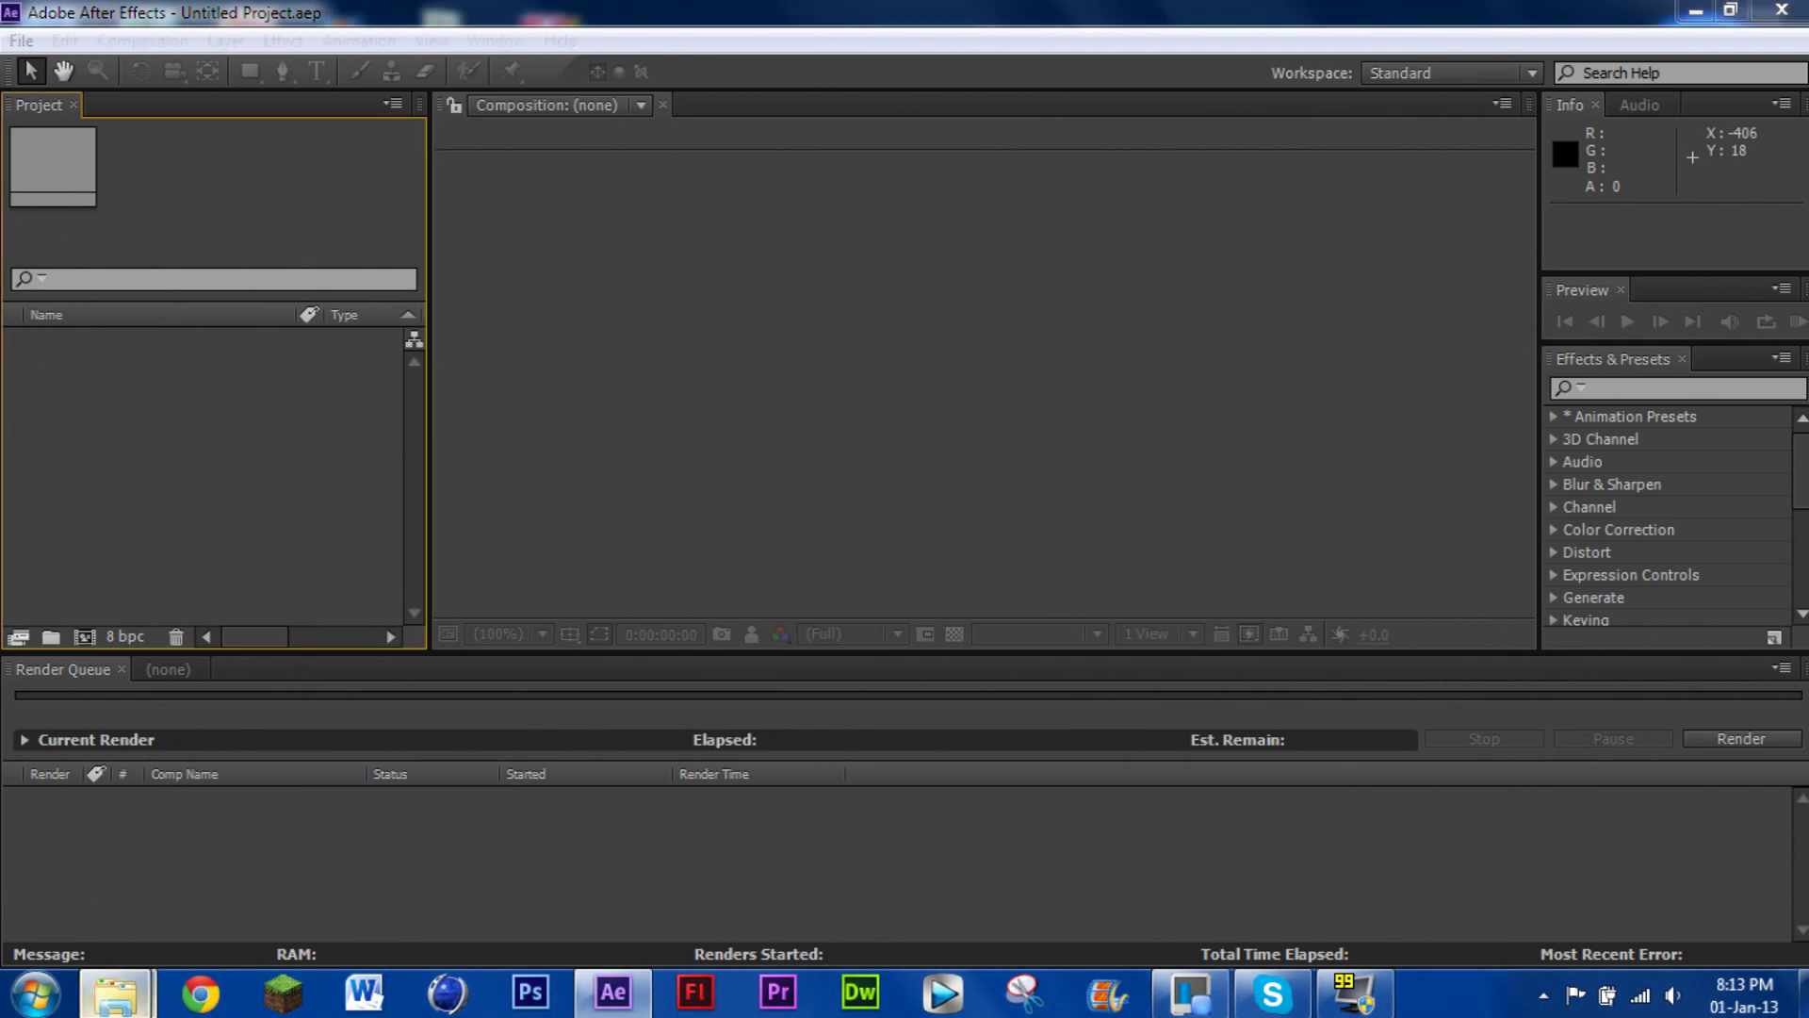
# Import vid background.psd from the All Intro folder into the After Effects project as footage with merged layers
pyautogui.moveTo(114, 994)
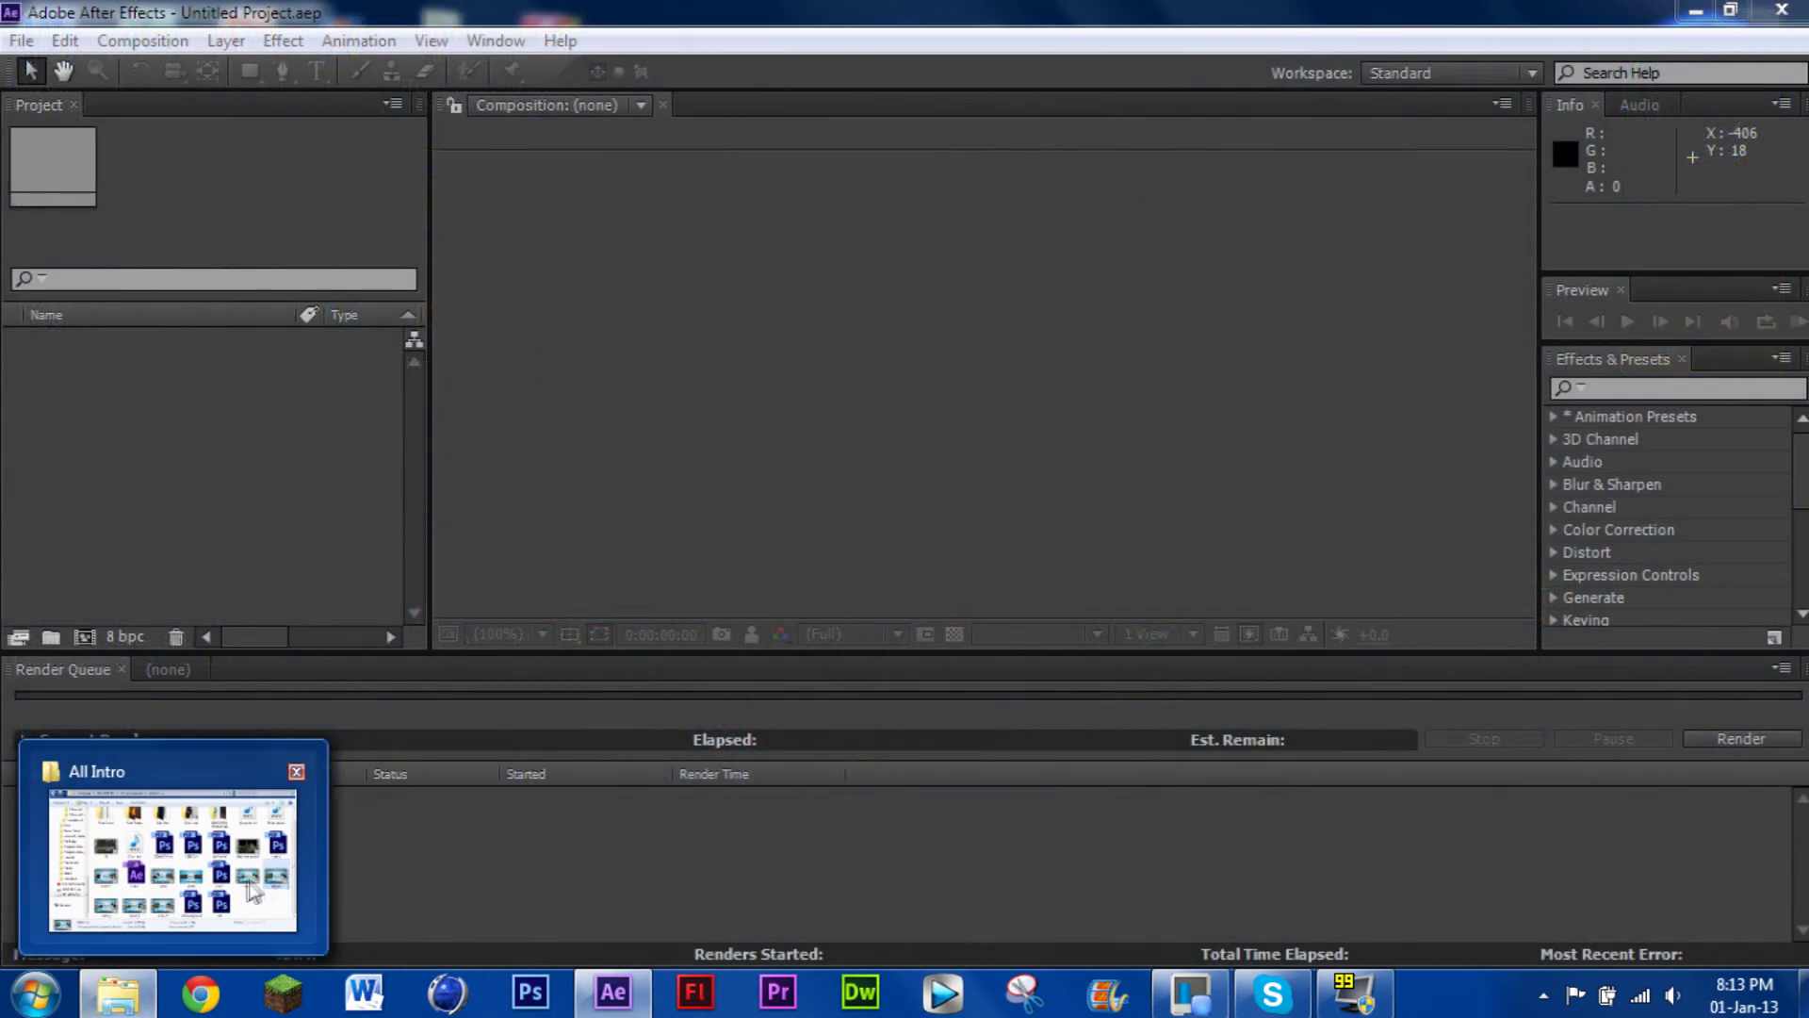
pyautogui.click(172, 860)
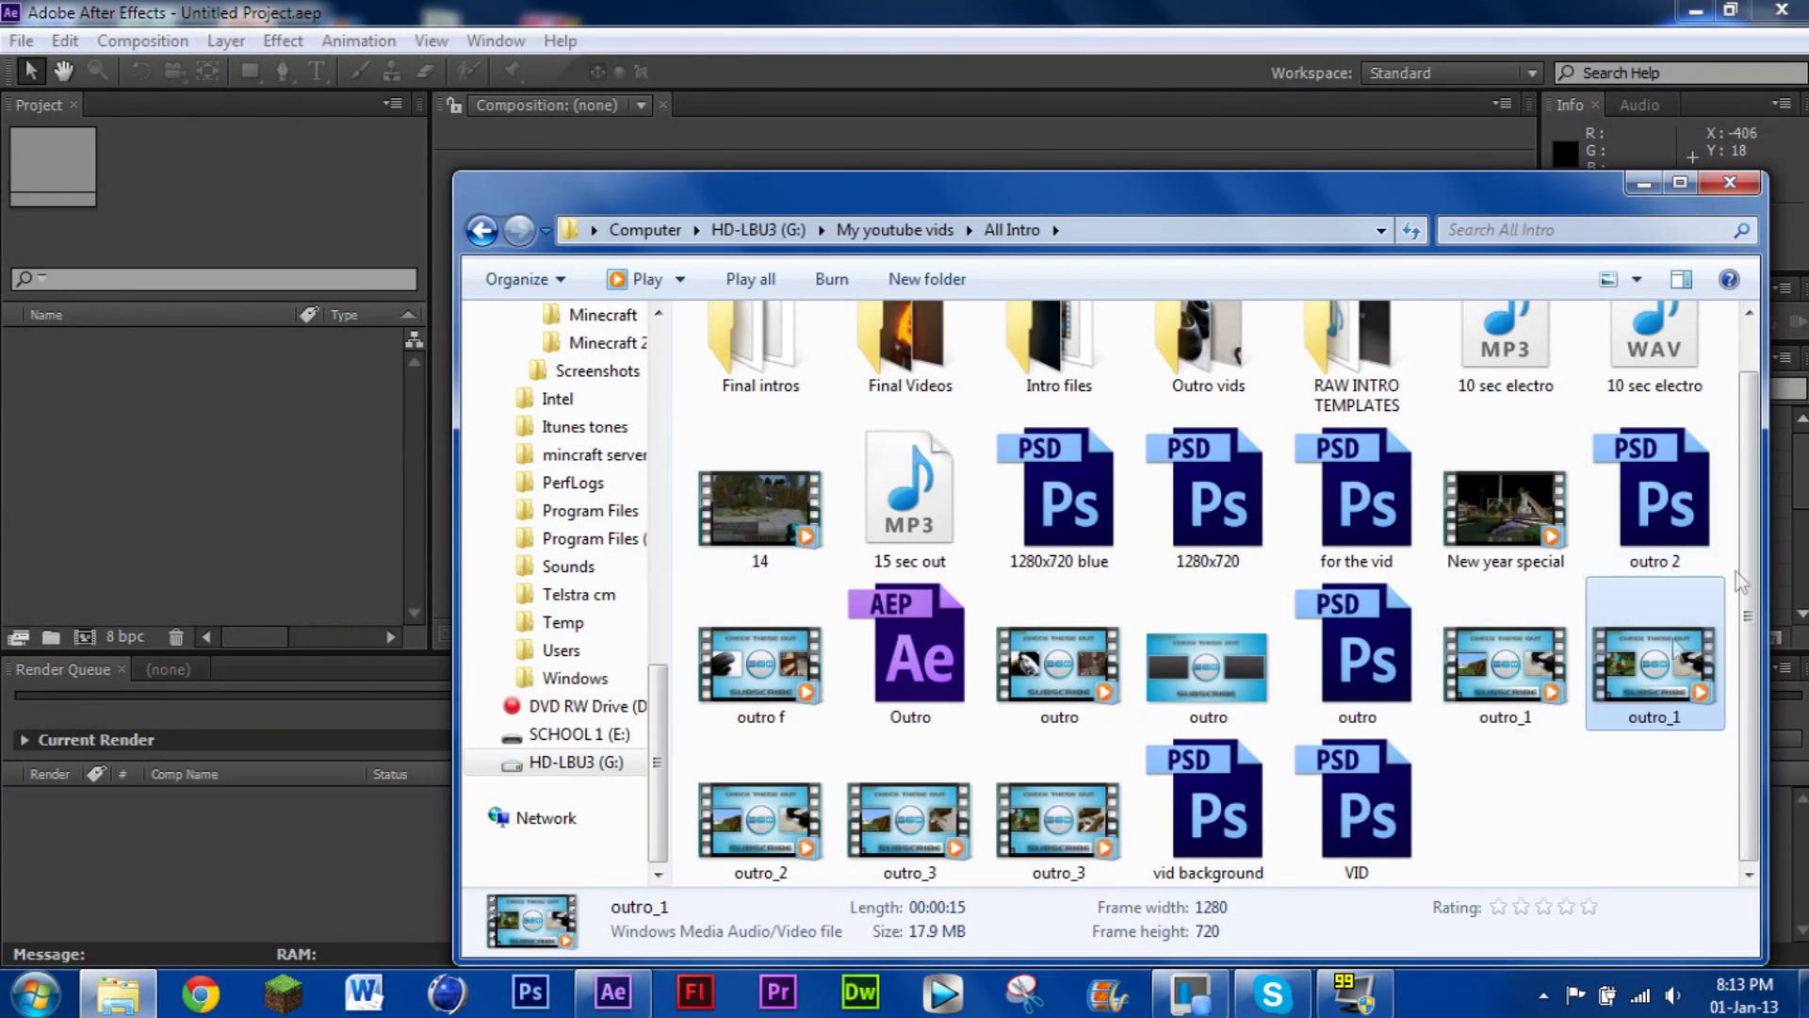
pyautogui.click(1197, 829)
pyautogui.moveTo(1195, 829); pyautogui.dragTo(181, 479)
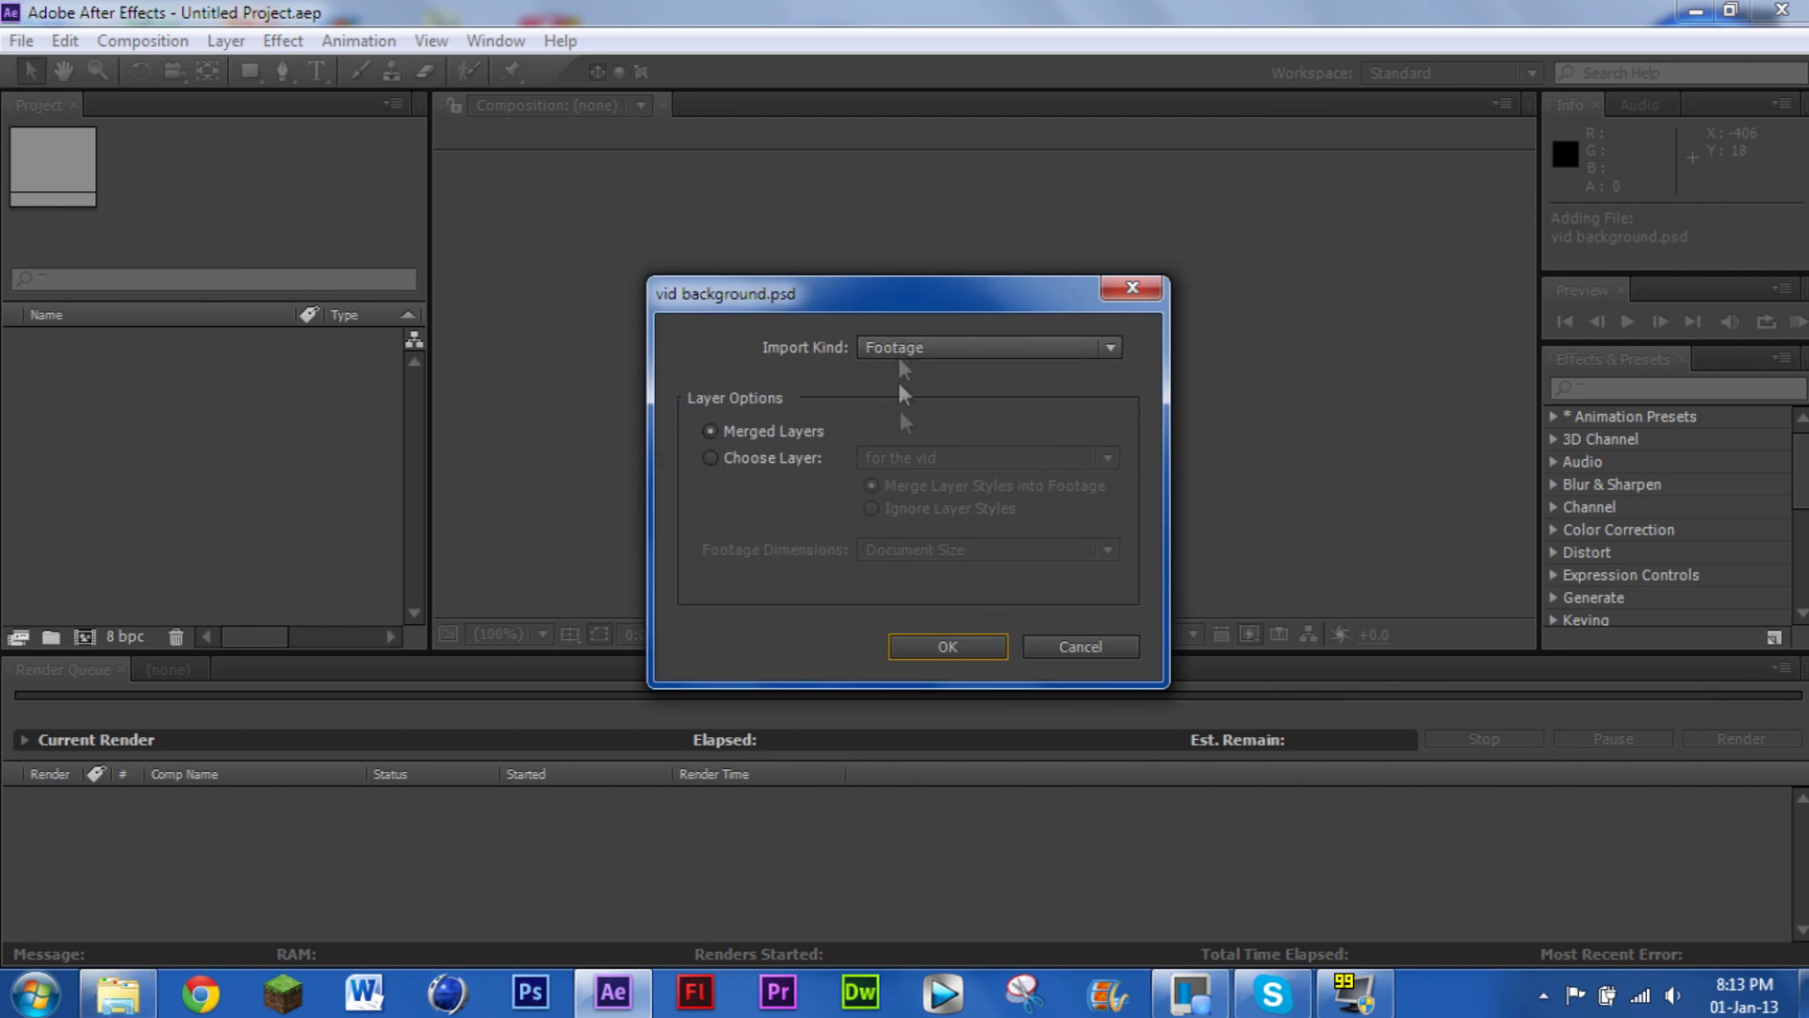
pyautogui.click(927, 641)
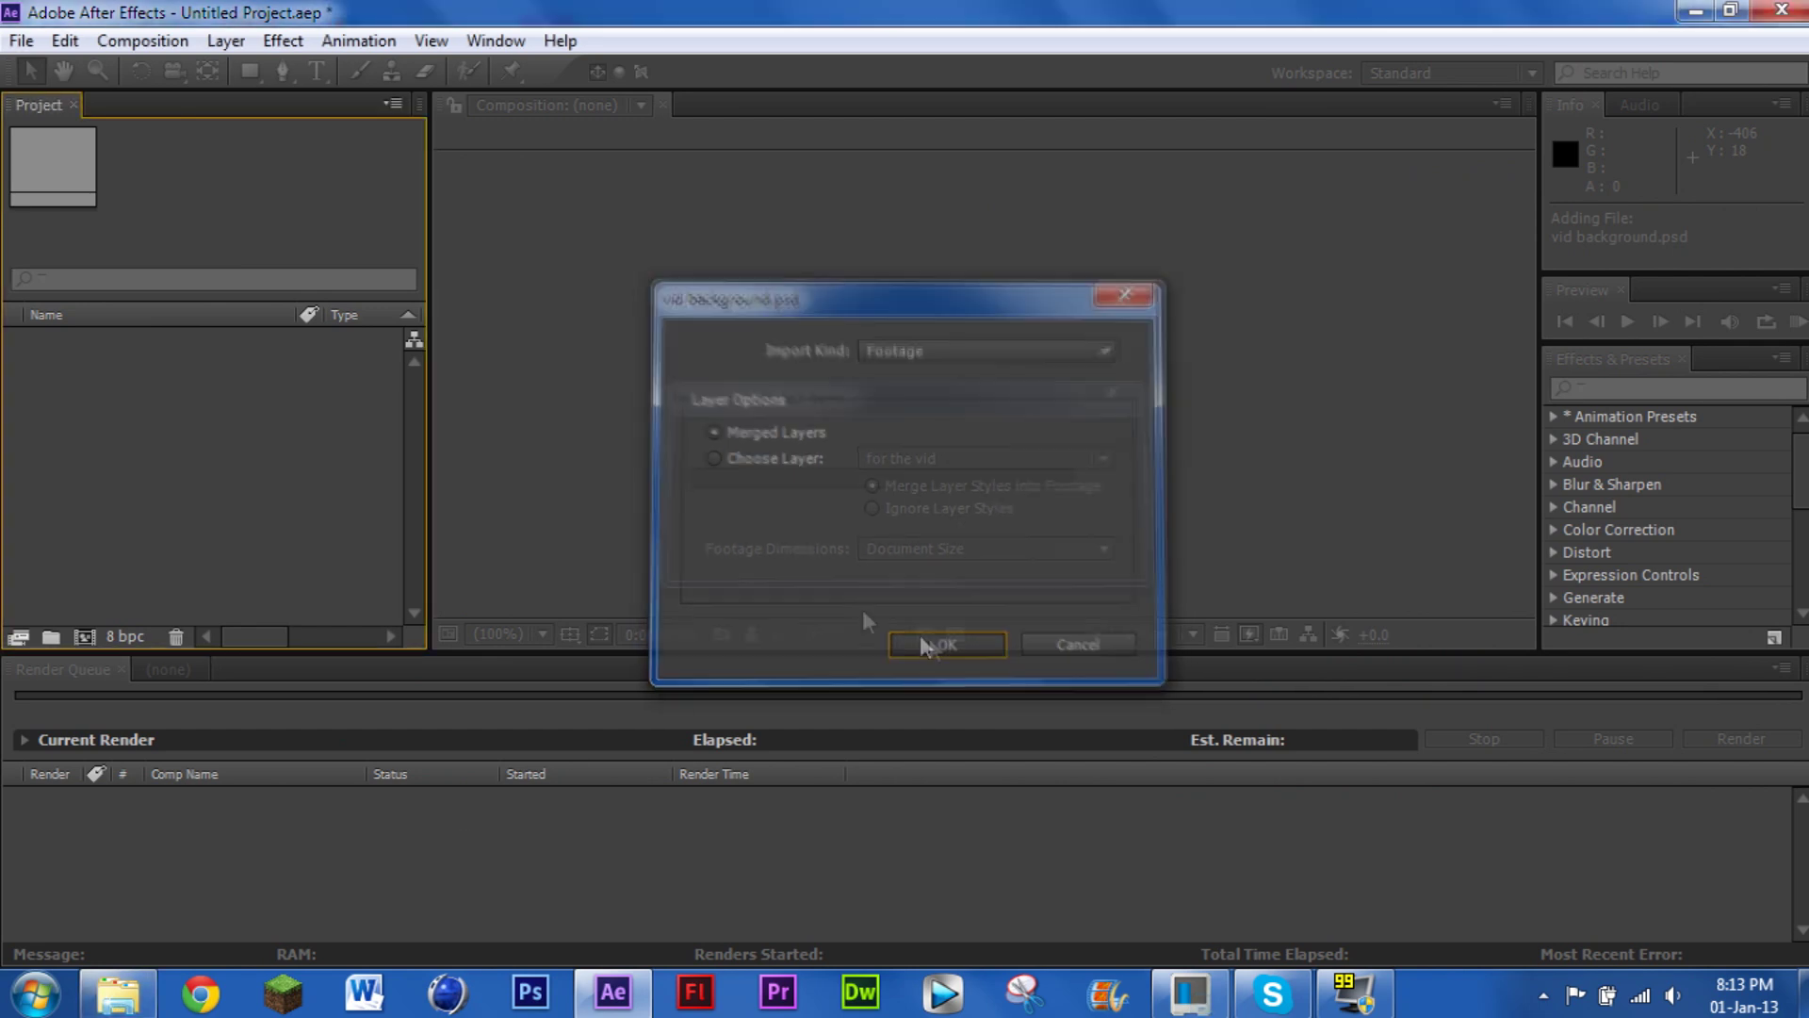
# Create a composition from vid background.psd in the timeline and check its composition settings
pyautogui.click(169, 669)
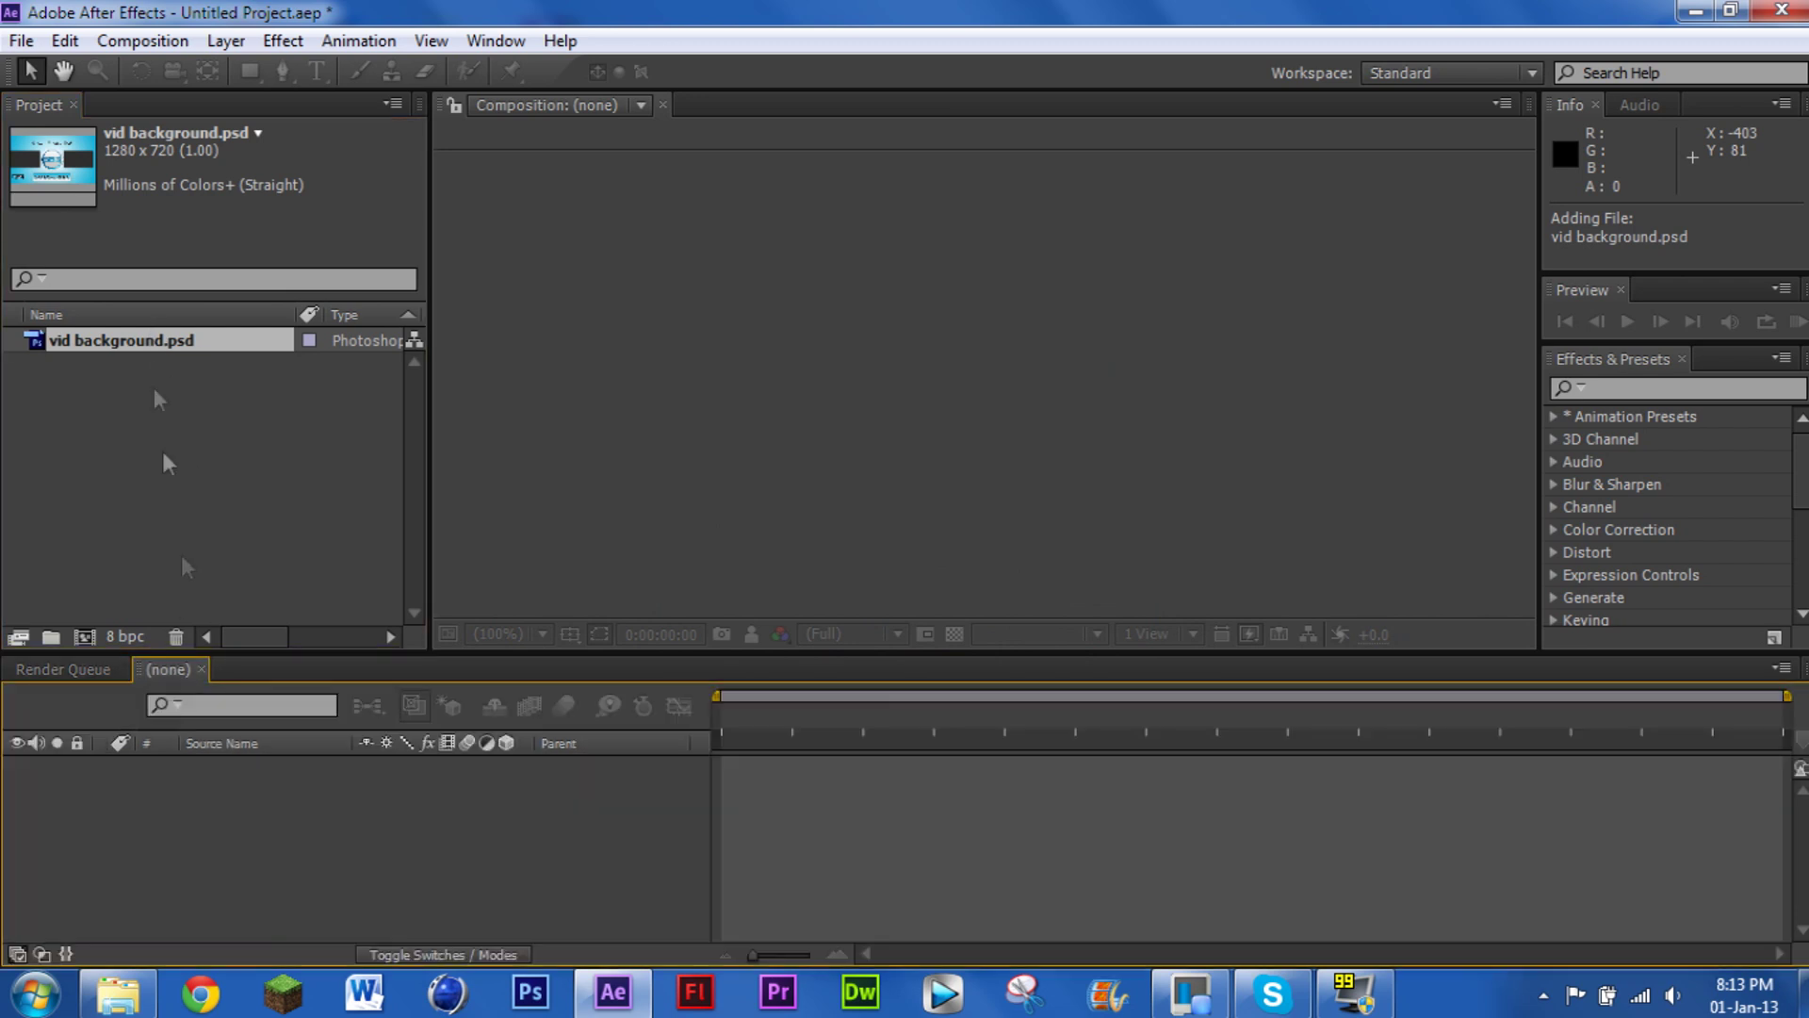
pyautogui.moveTo(132, 341); pyautogui.dragTo(156, 801)
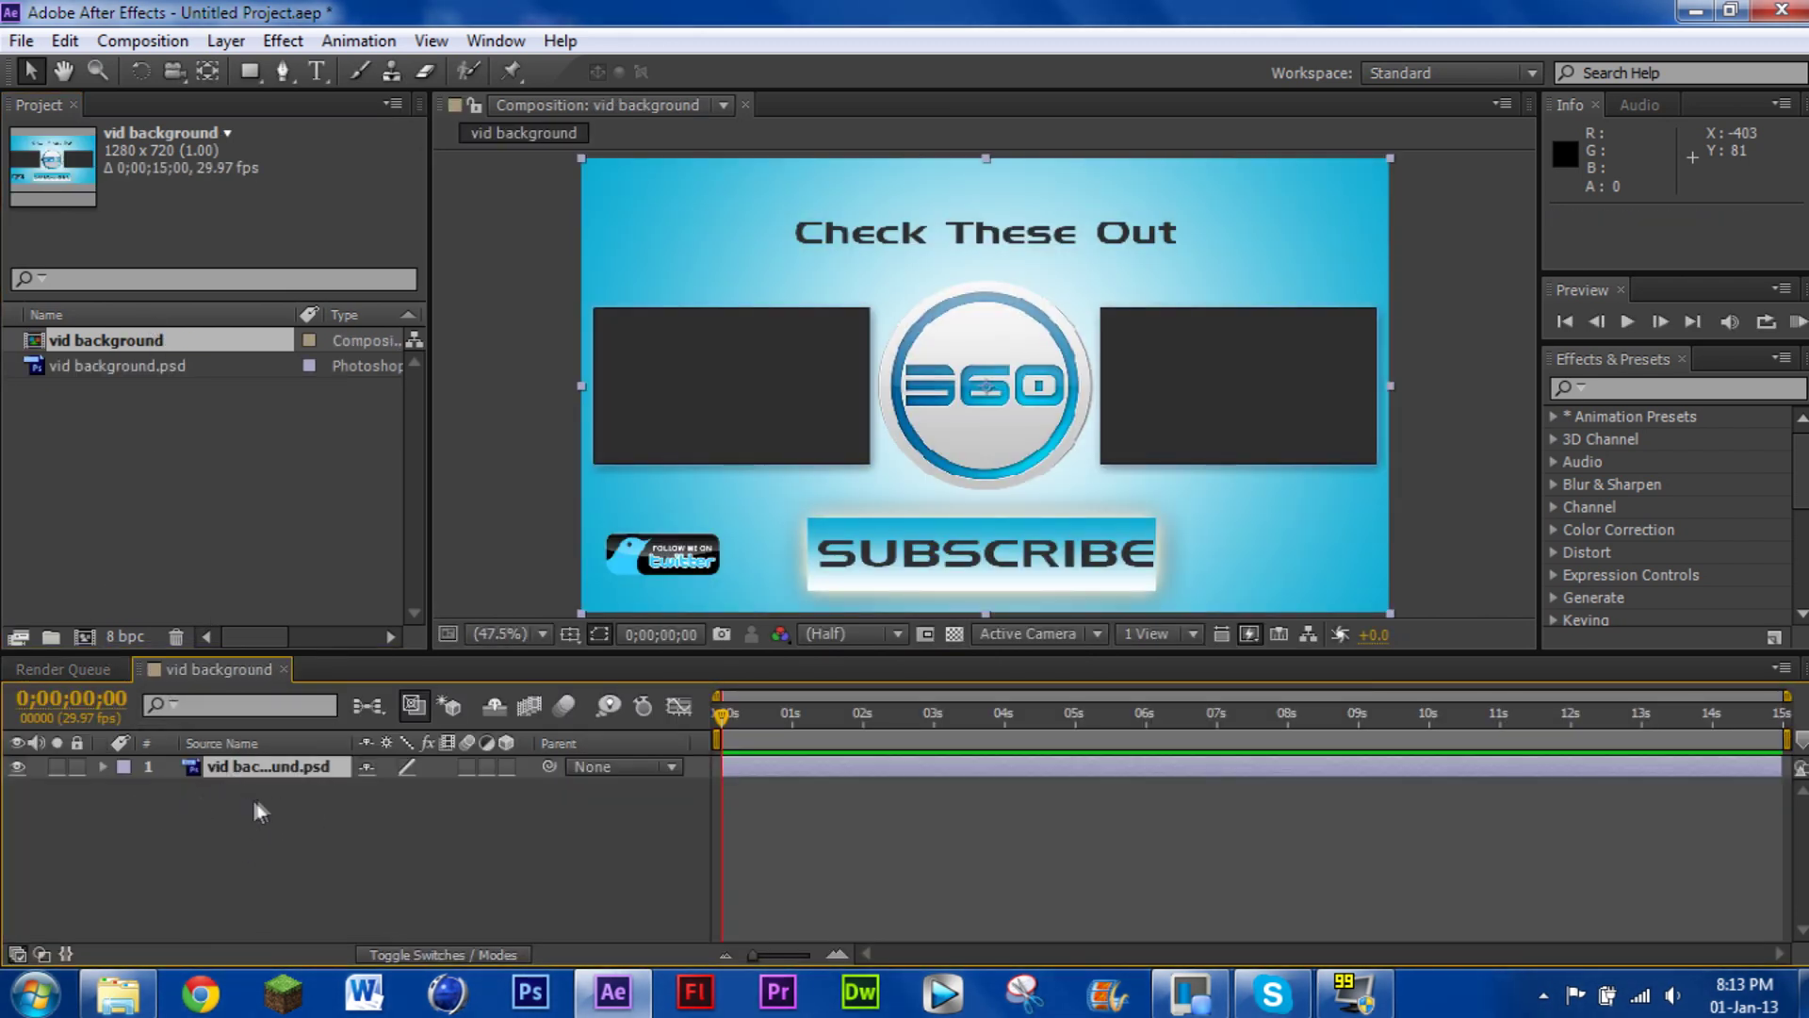
pyautogui.click(136, 42)
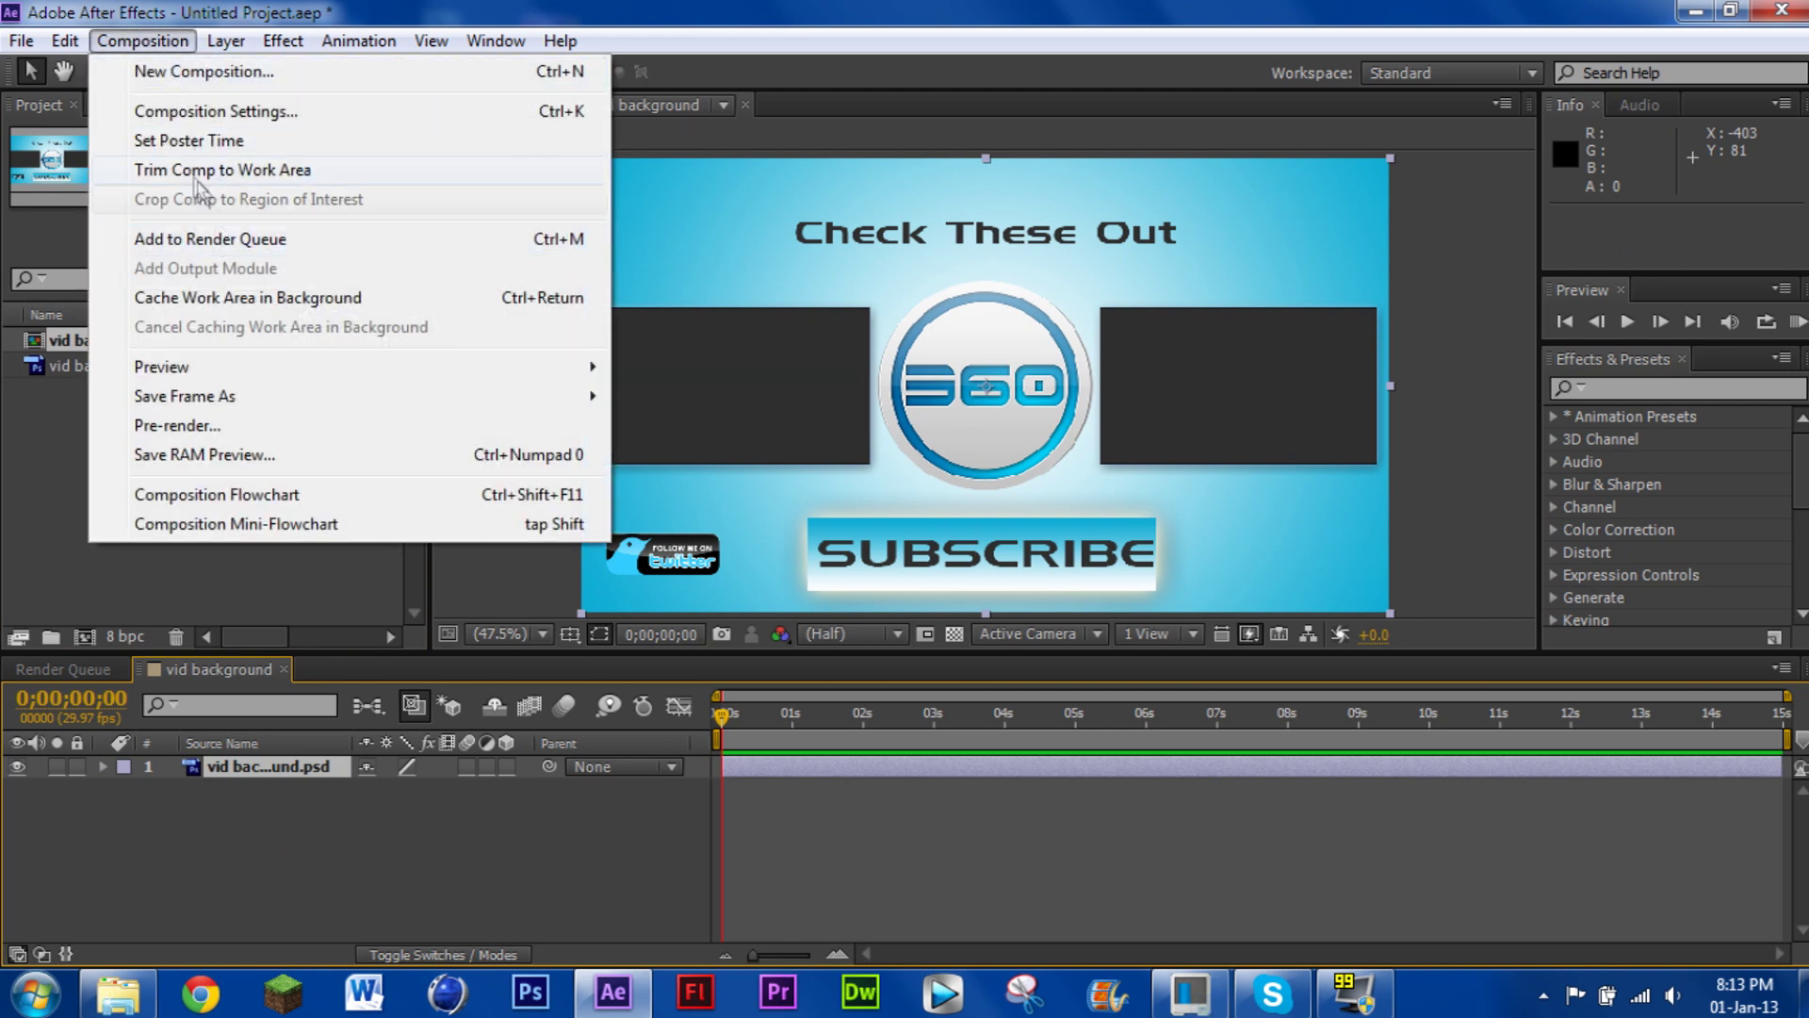
pyautogui.click(202, 111)
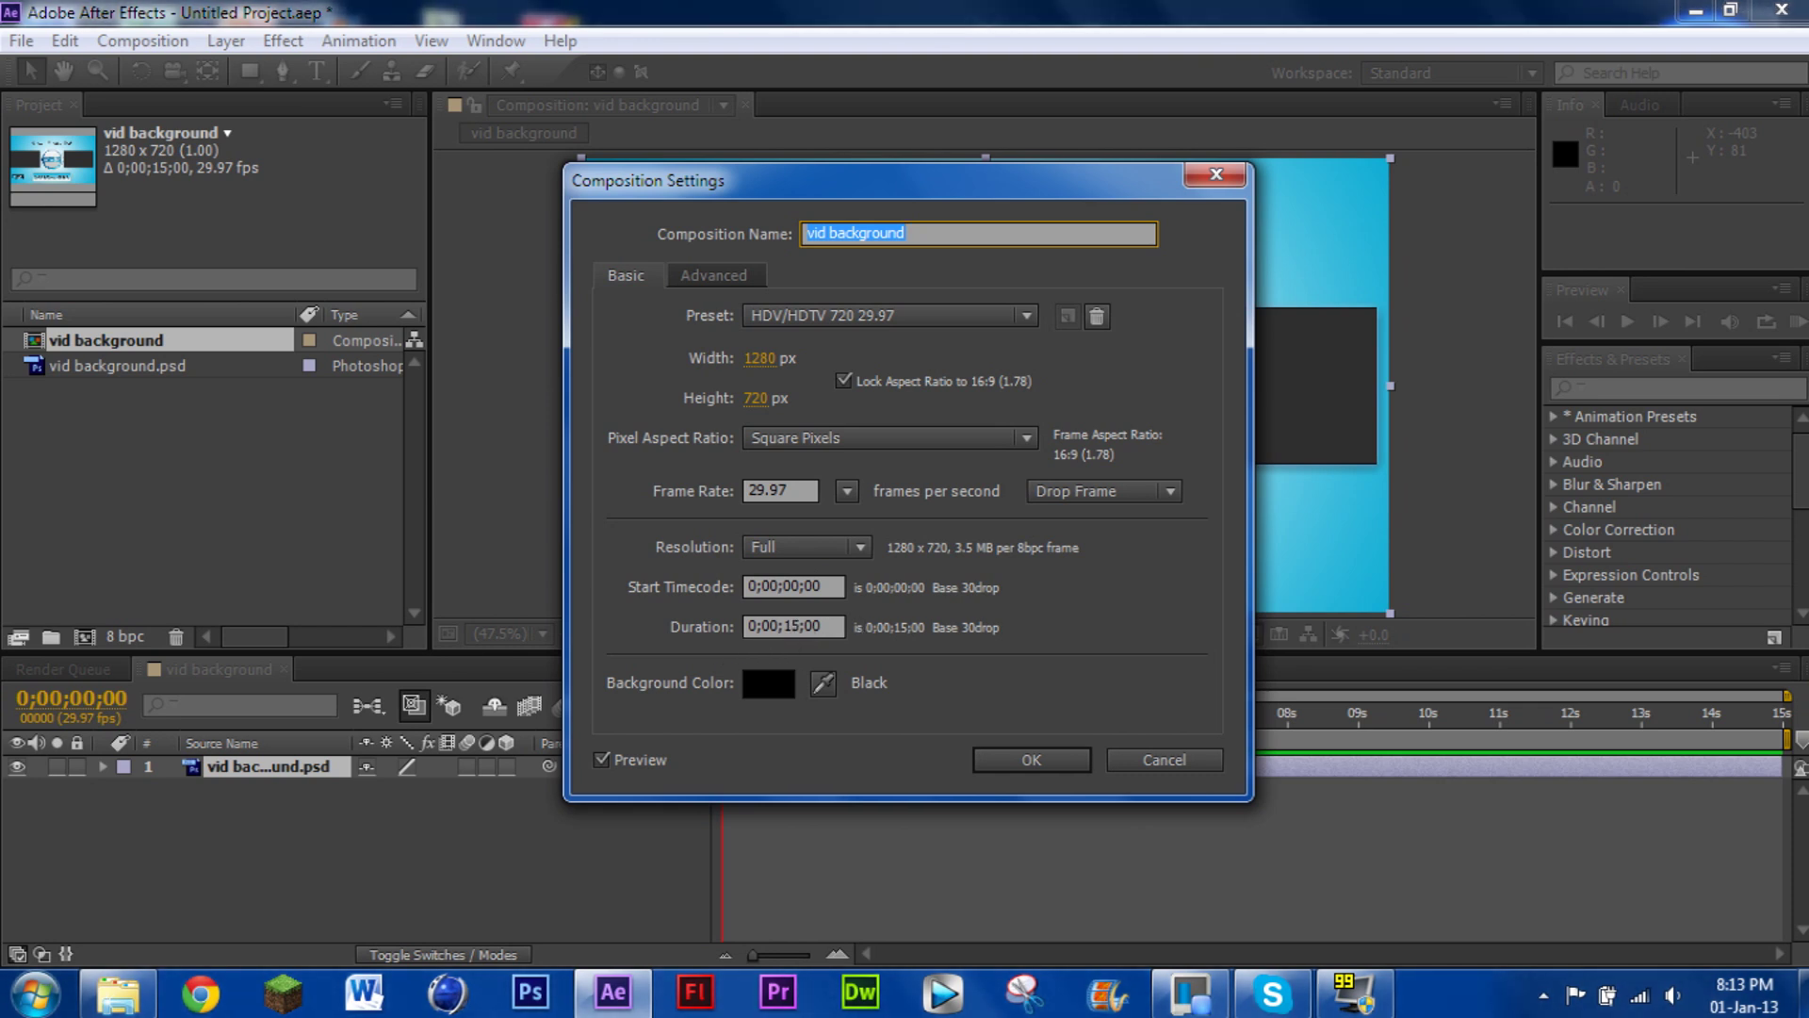
pyautogui.click(1005, 758)
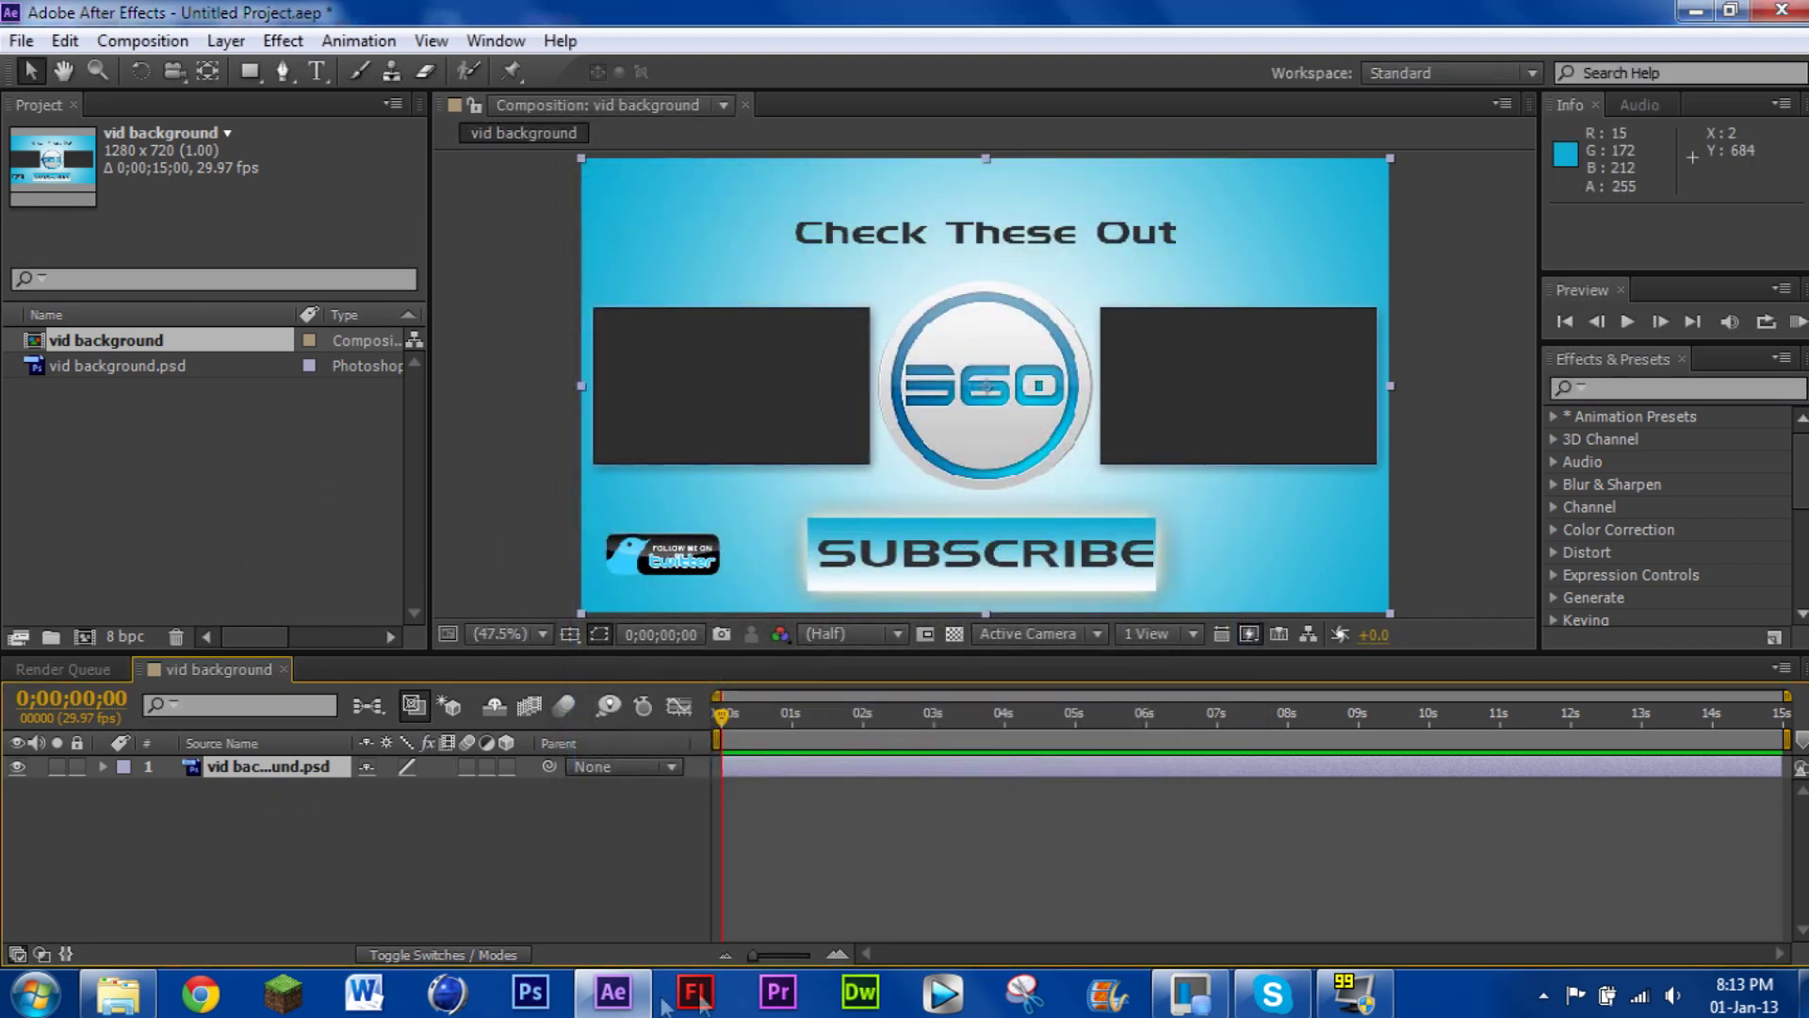
# Import the "mc" and "xp400 rev 15 sec" videos from the Outro vids folder into the project
pyautogui.click(118, 994)
pyautogui.scroll(1, 1347, 560)
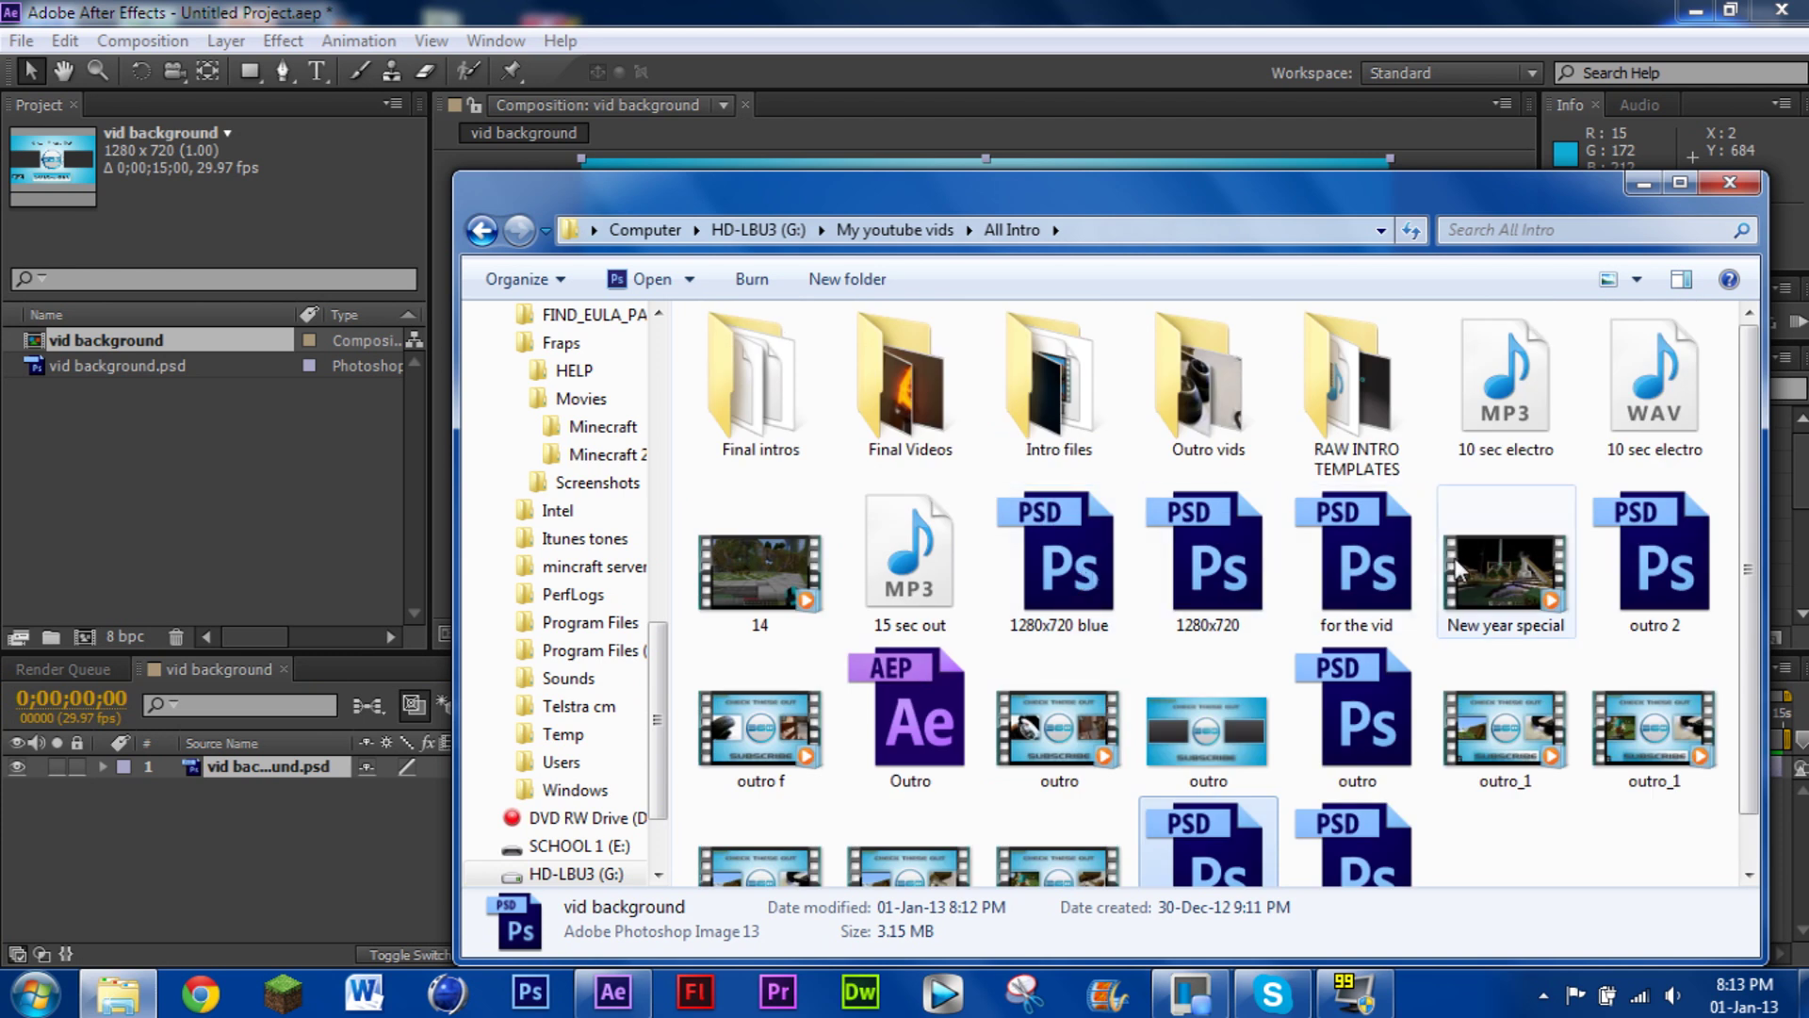
pyautogui.doubleClick(1208, 396)
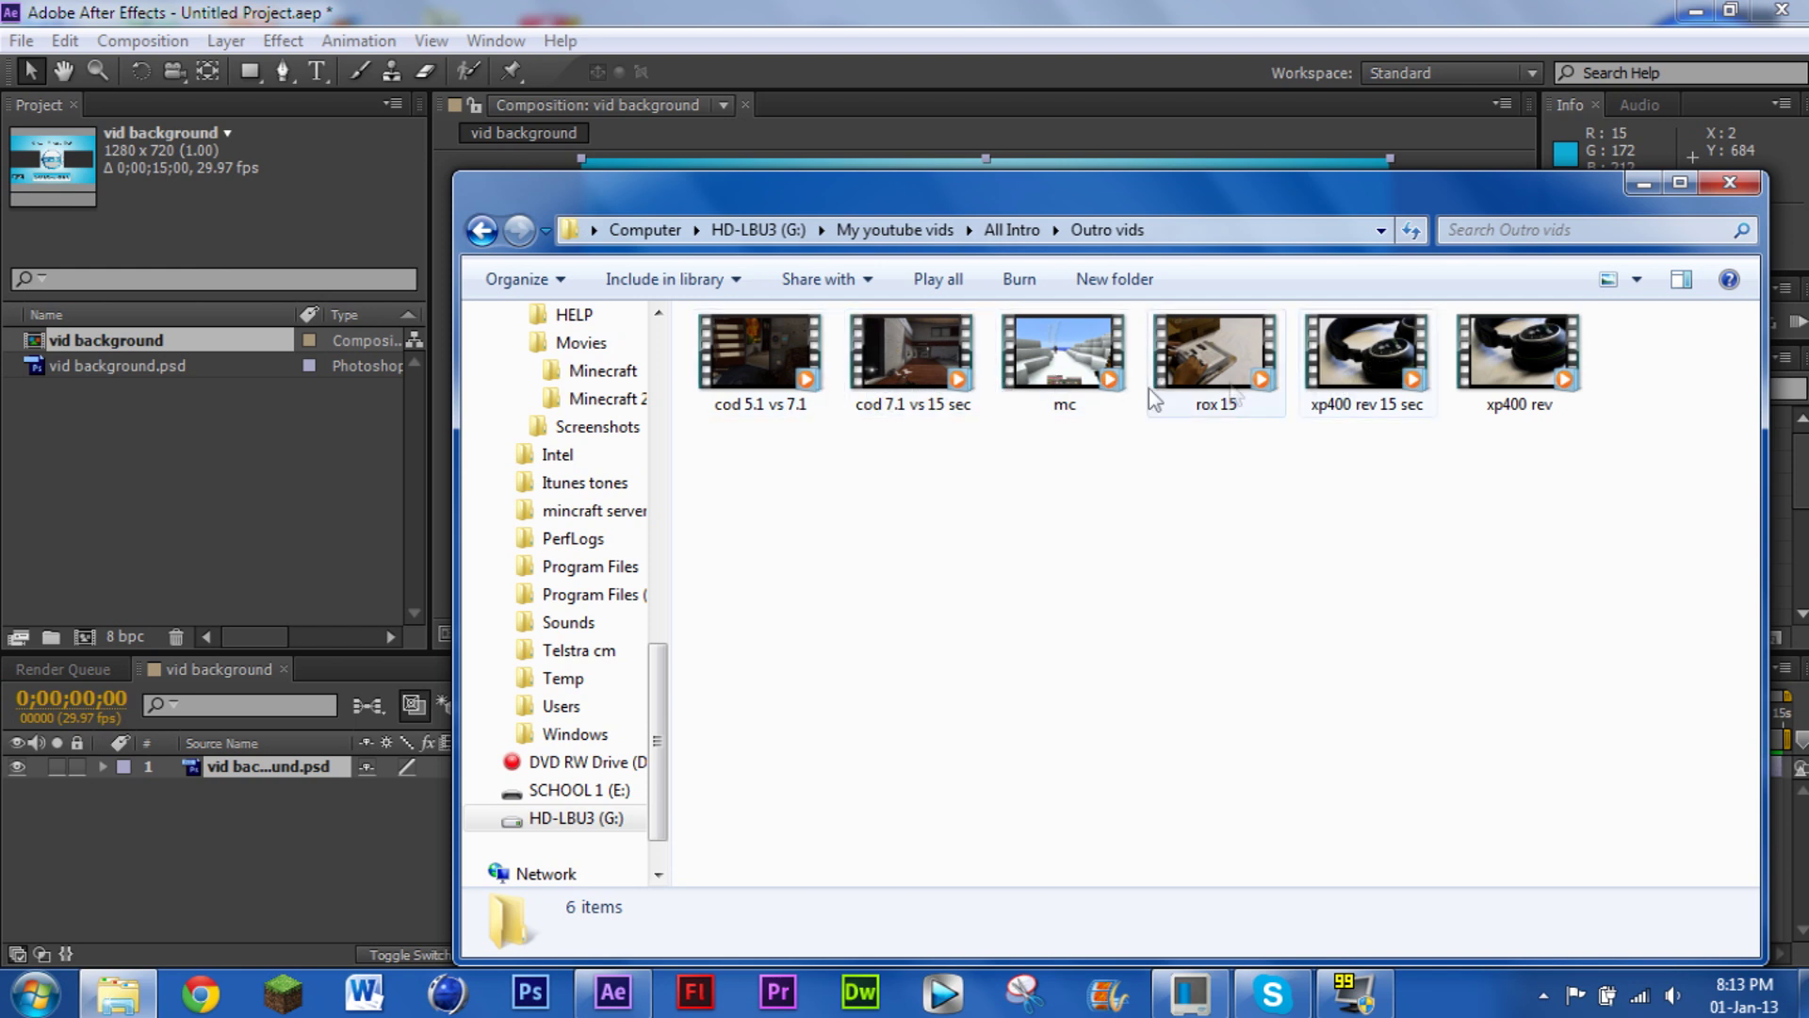
pyautogui.moveTo(1082, 407); pyautogui.dragTo(179, 611)
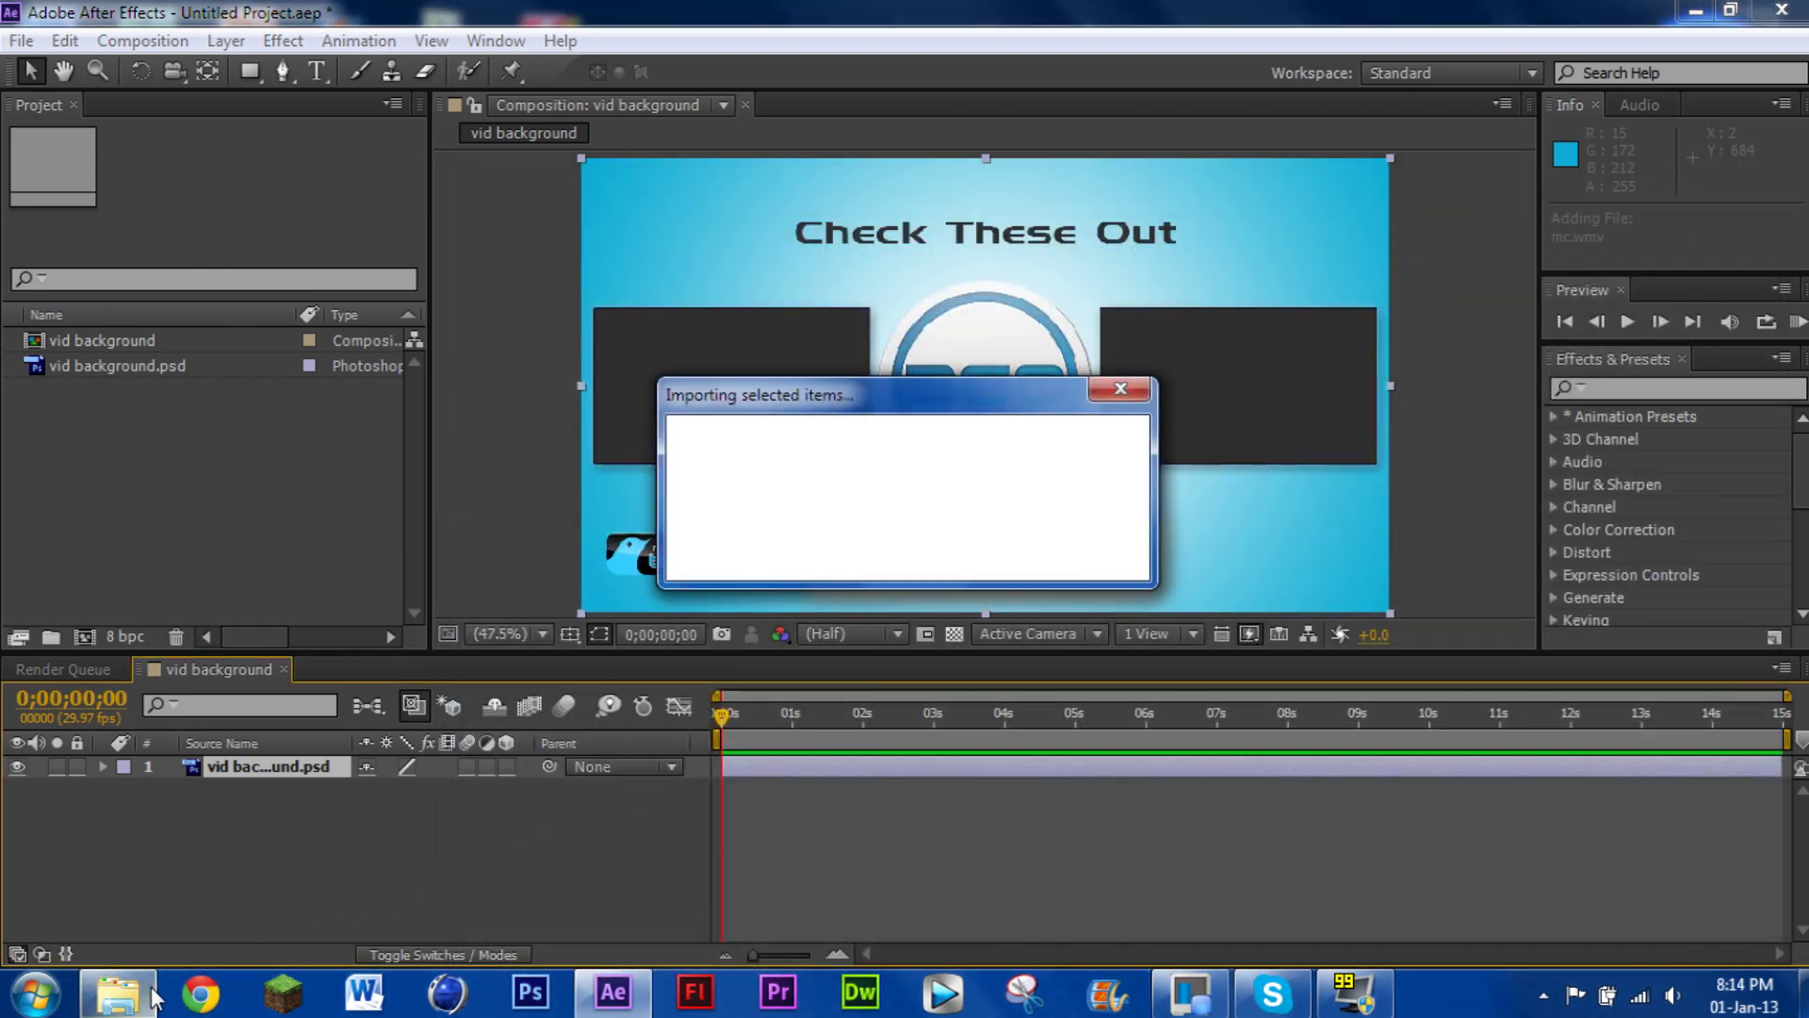
pyautogui.click(117, 994)
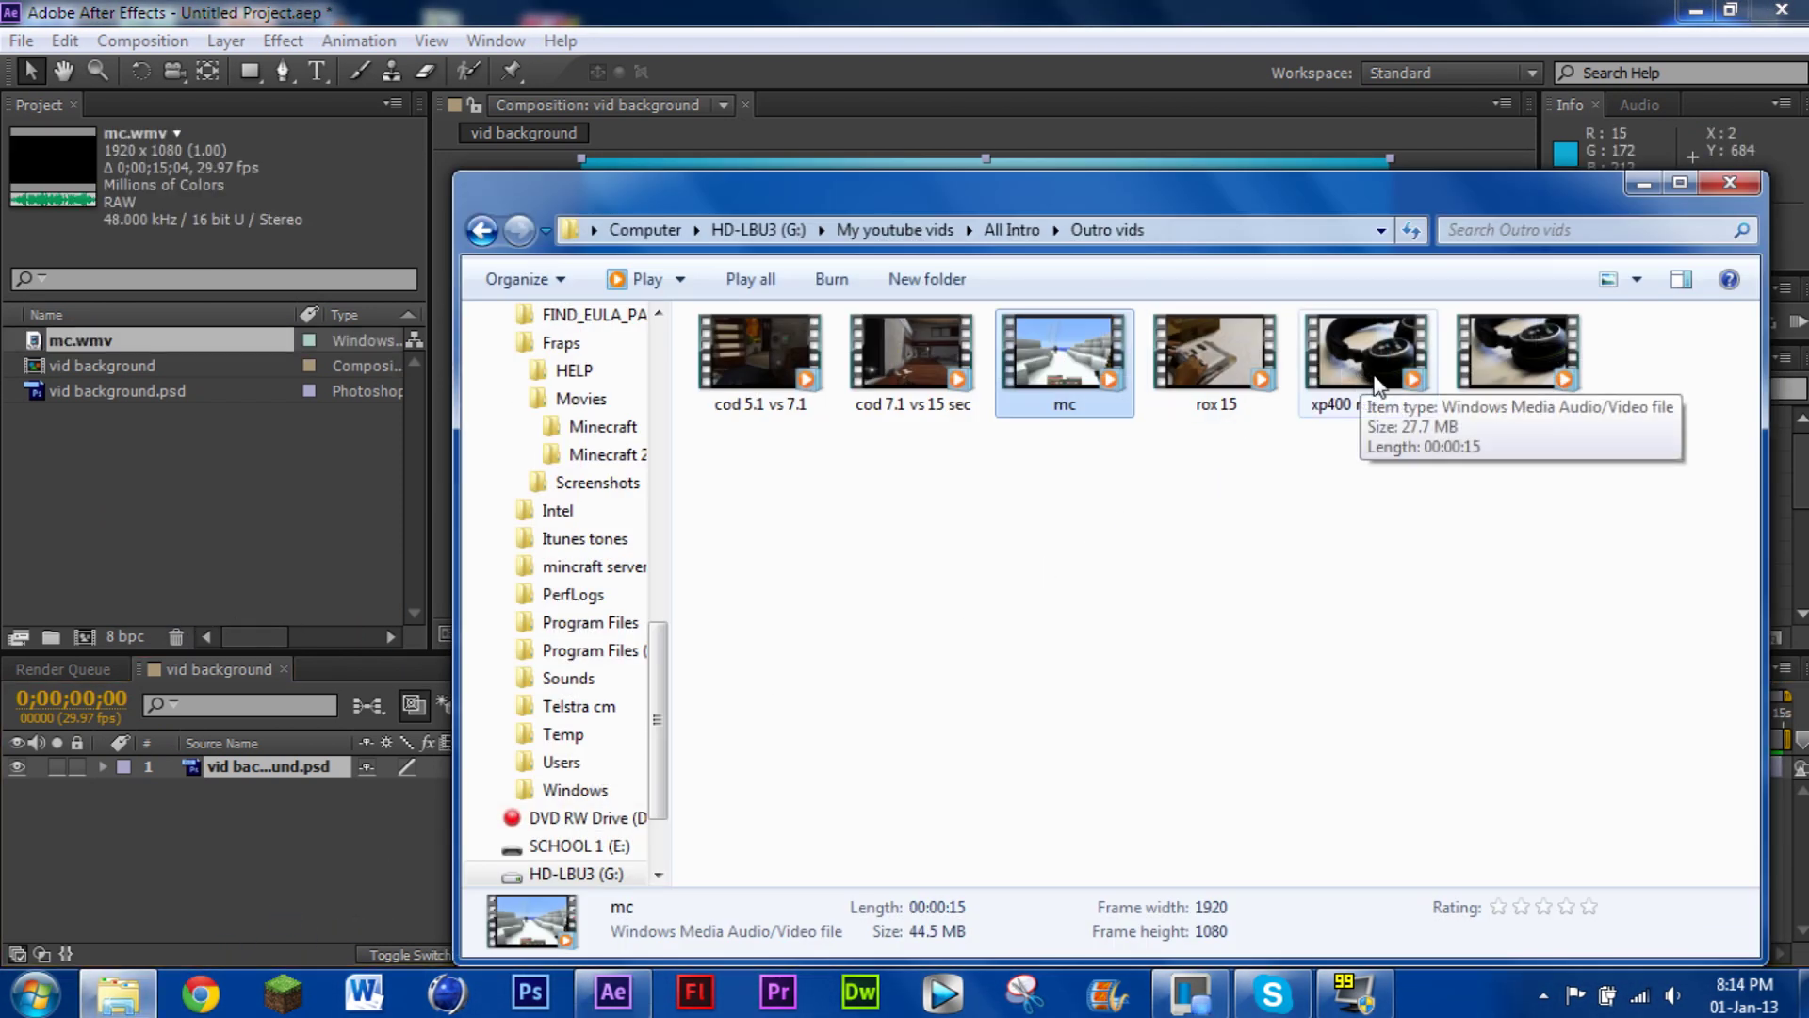
pyautogui.moveTo(1414, 363); pyautogui.dragTo(194, 415)
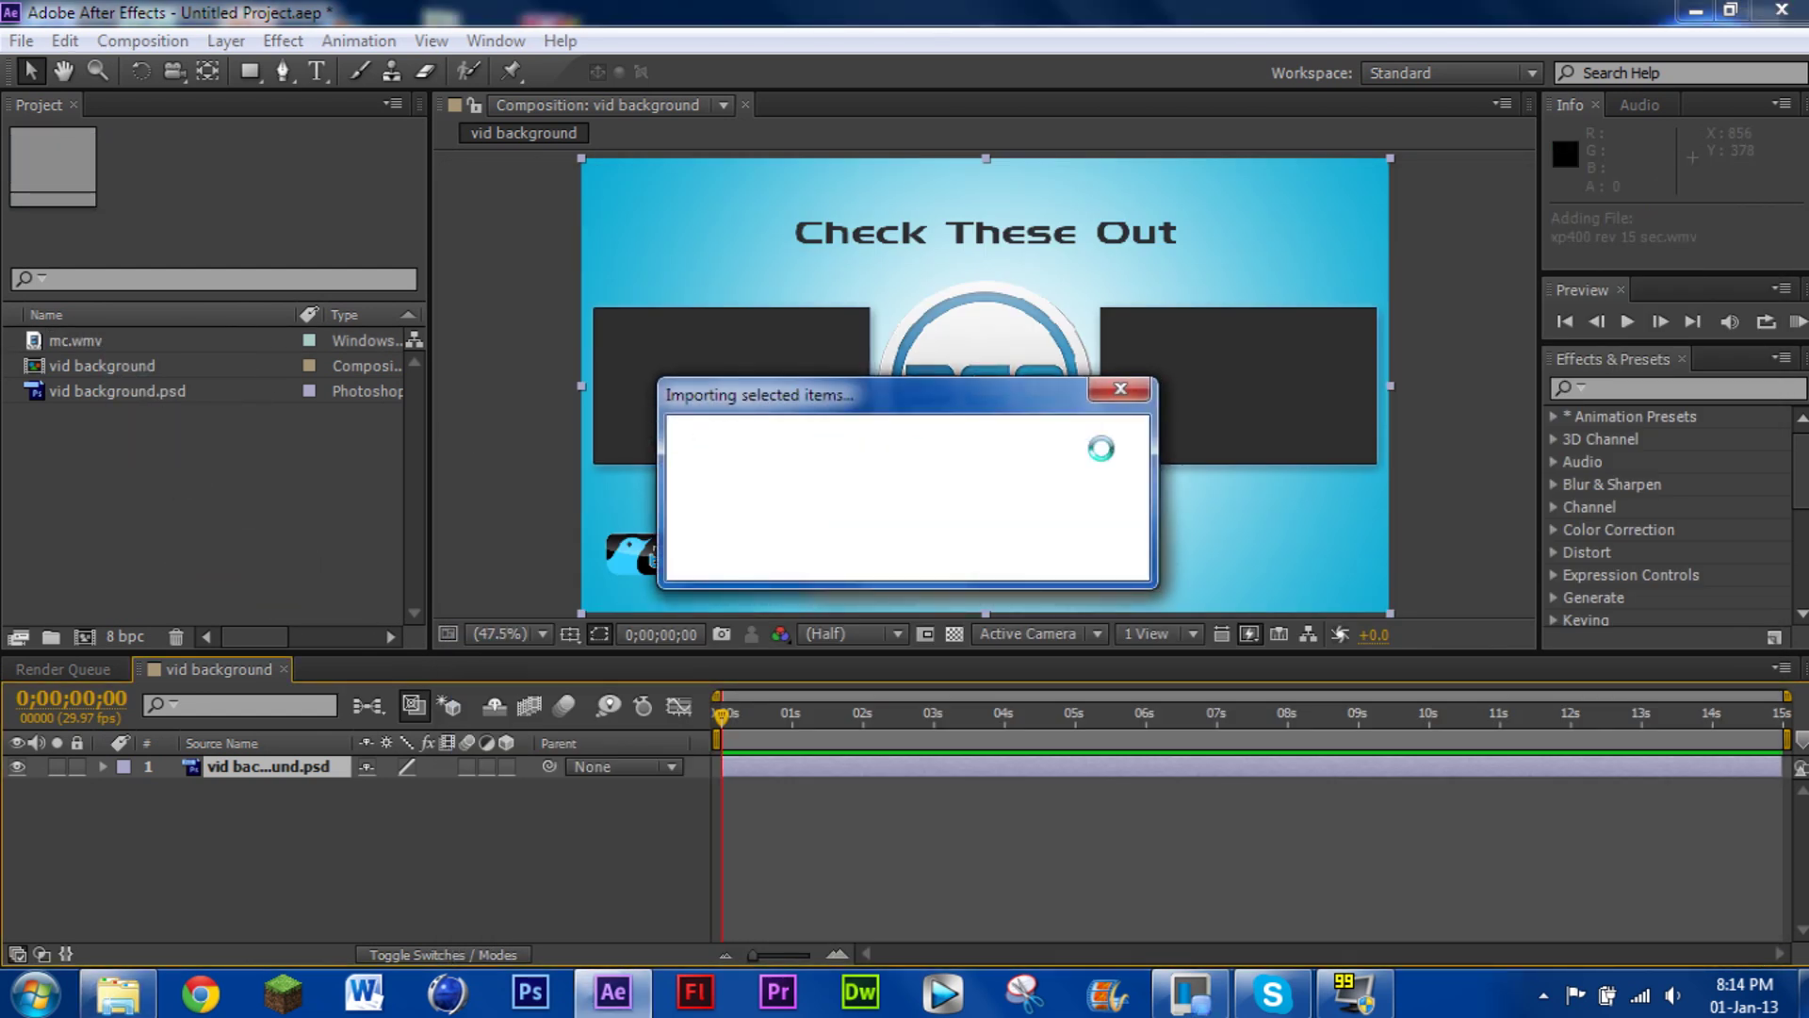
# Add mc.wmv above the background layer and scale and position it over the left dark video placeholder
pyautogui.moveTo(142, 340); pyautogui.dragTo(257, 765)
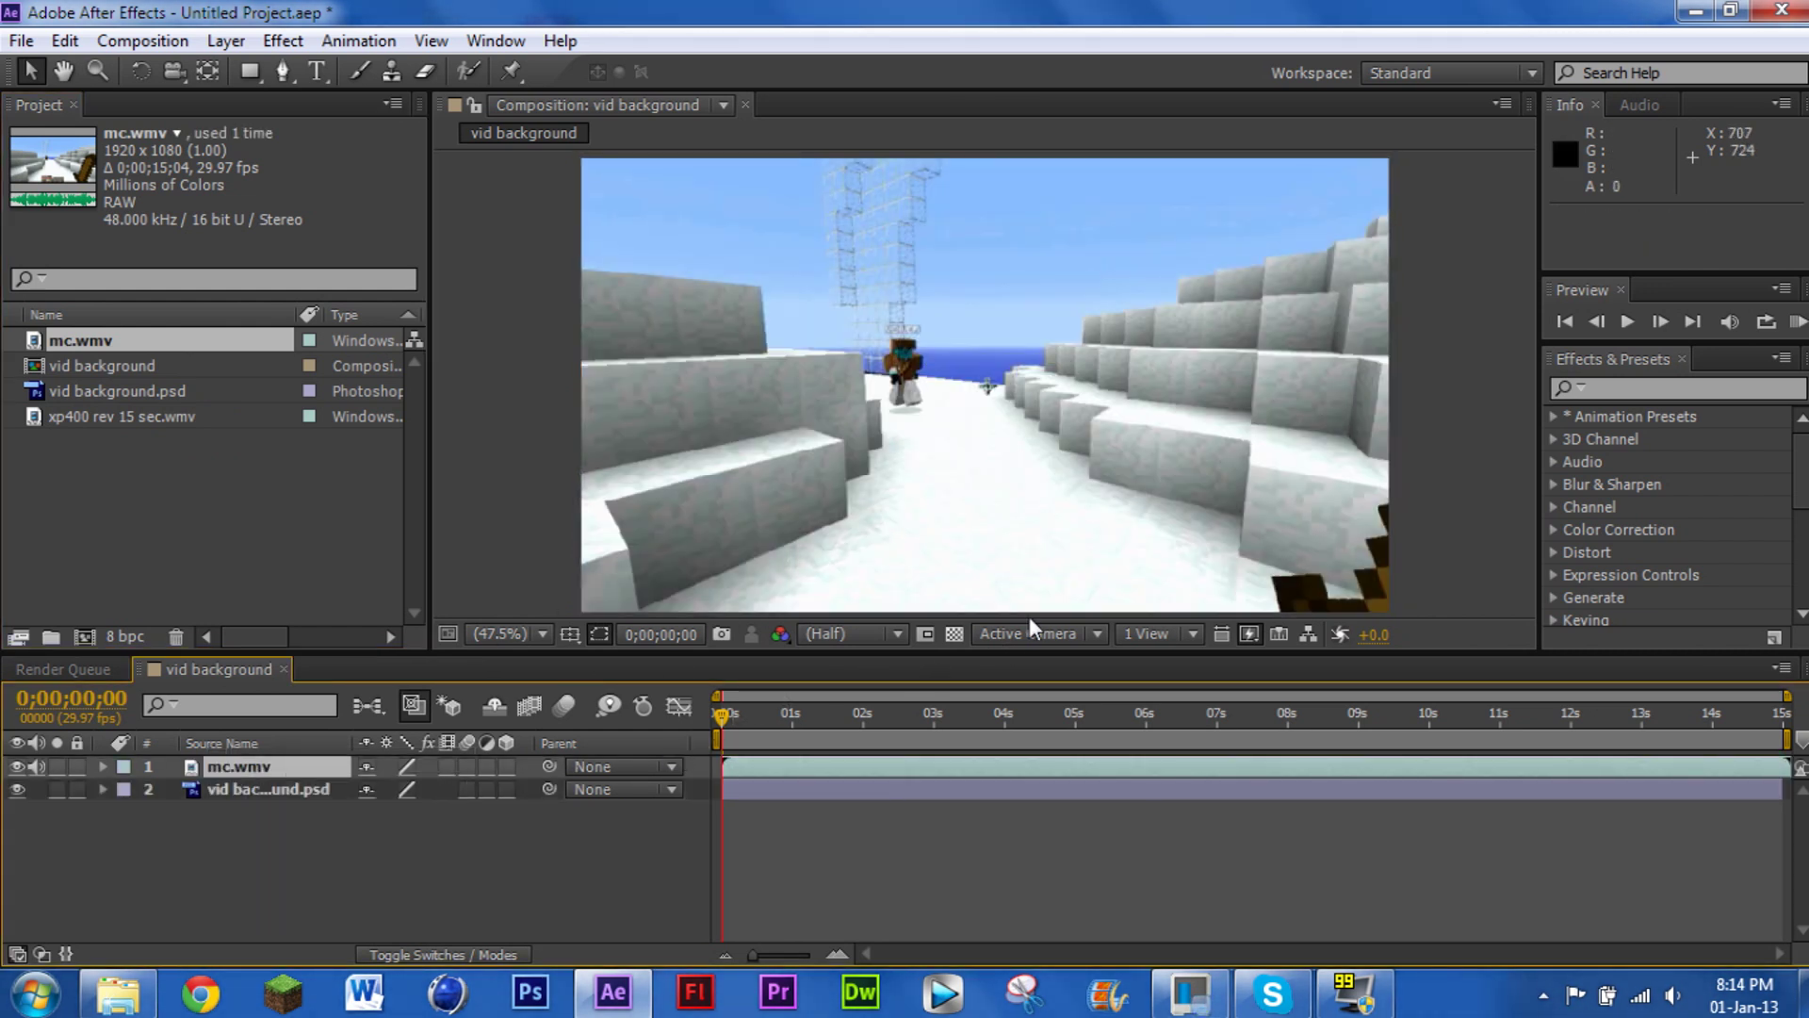
pyautogui.moveTo(1343, 251); pyautogui.dragTo(1066, 320)
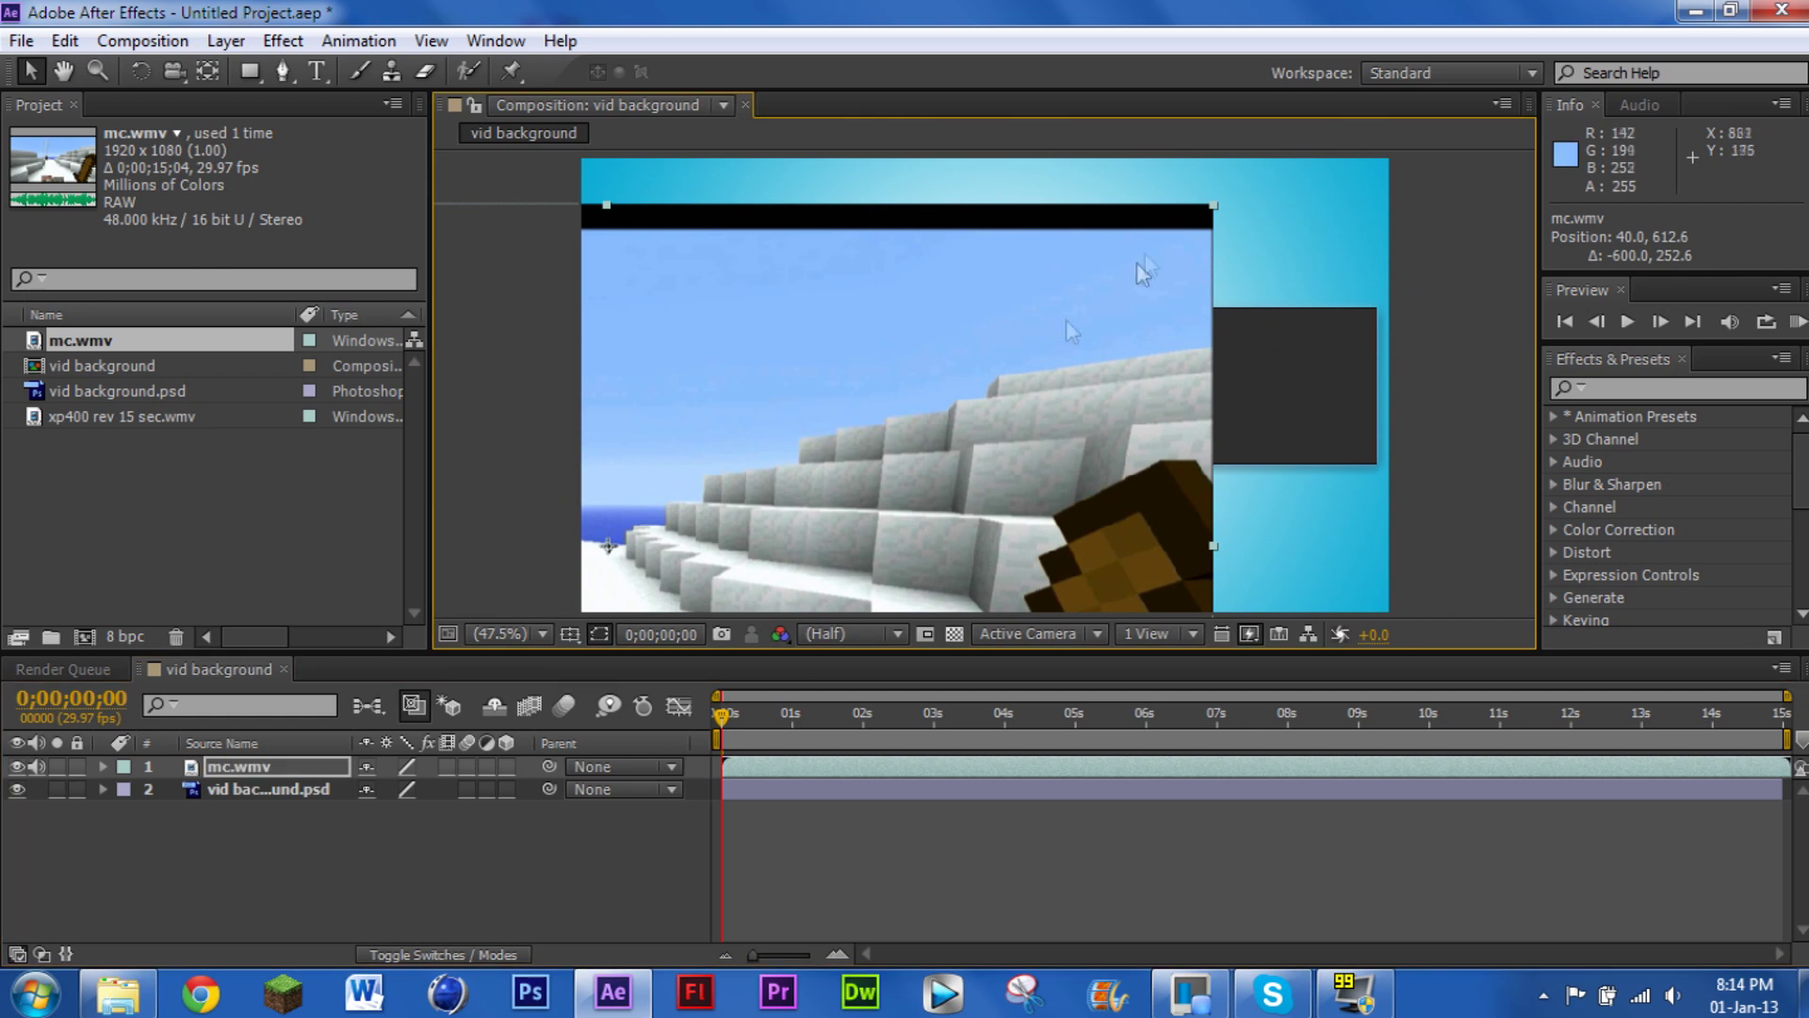
pyautogui.moveTo(1211, 206); pyautogui.dragTo(755, 474)
pyautogui.moveTo(688, 528); pyautogui.dragTo(828, 368)
pyautogui.moveTo(897, 311)
pyautogui.mouseDown()
pyautogui.moveTo(867, 320)
pyautogui.moveTo(892, 309)
pyautogui.mouseUp()
pyautogui.moveTo(754, 386); pyautogui.dragTo(750, 386)
pyautogui.moveTo(866, 395); pyautogui.dragTo(860, 396)
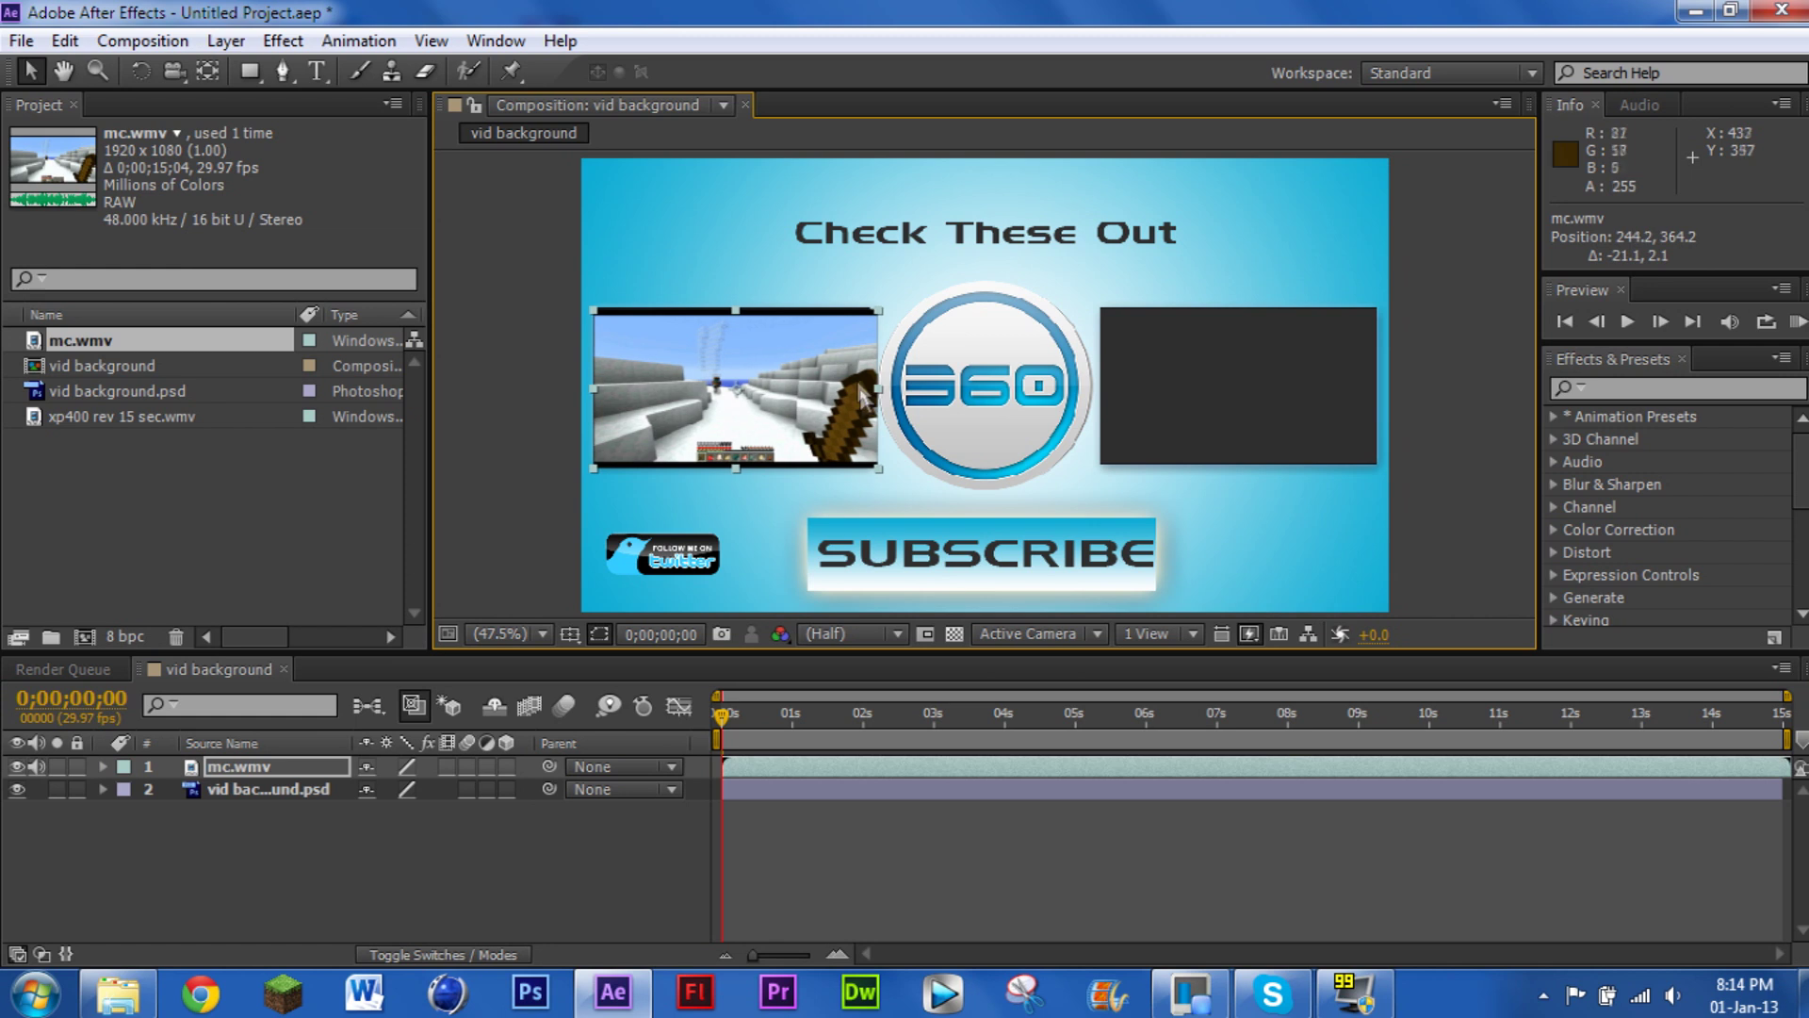
# Fine-tune mc.wmv's scale to about 23% by 24% so it fits the edges of the left video placeholder
pyautogui.moveTo(877, 474); pyautogui.dragTo(874, 478)
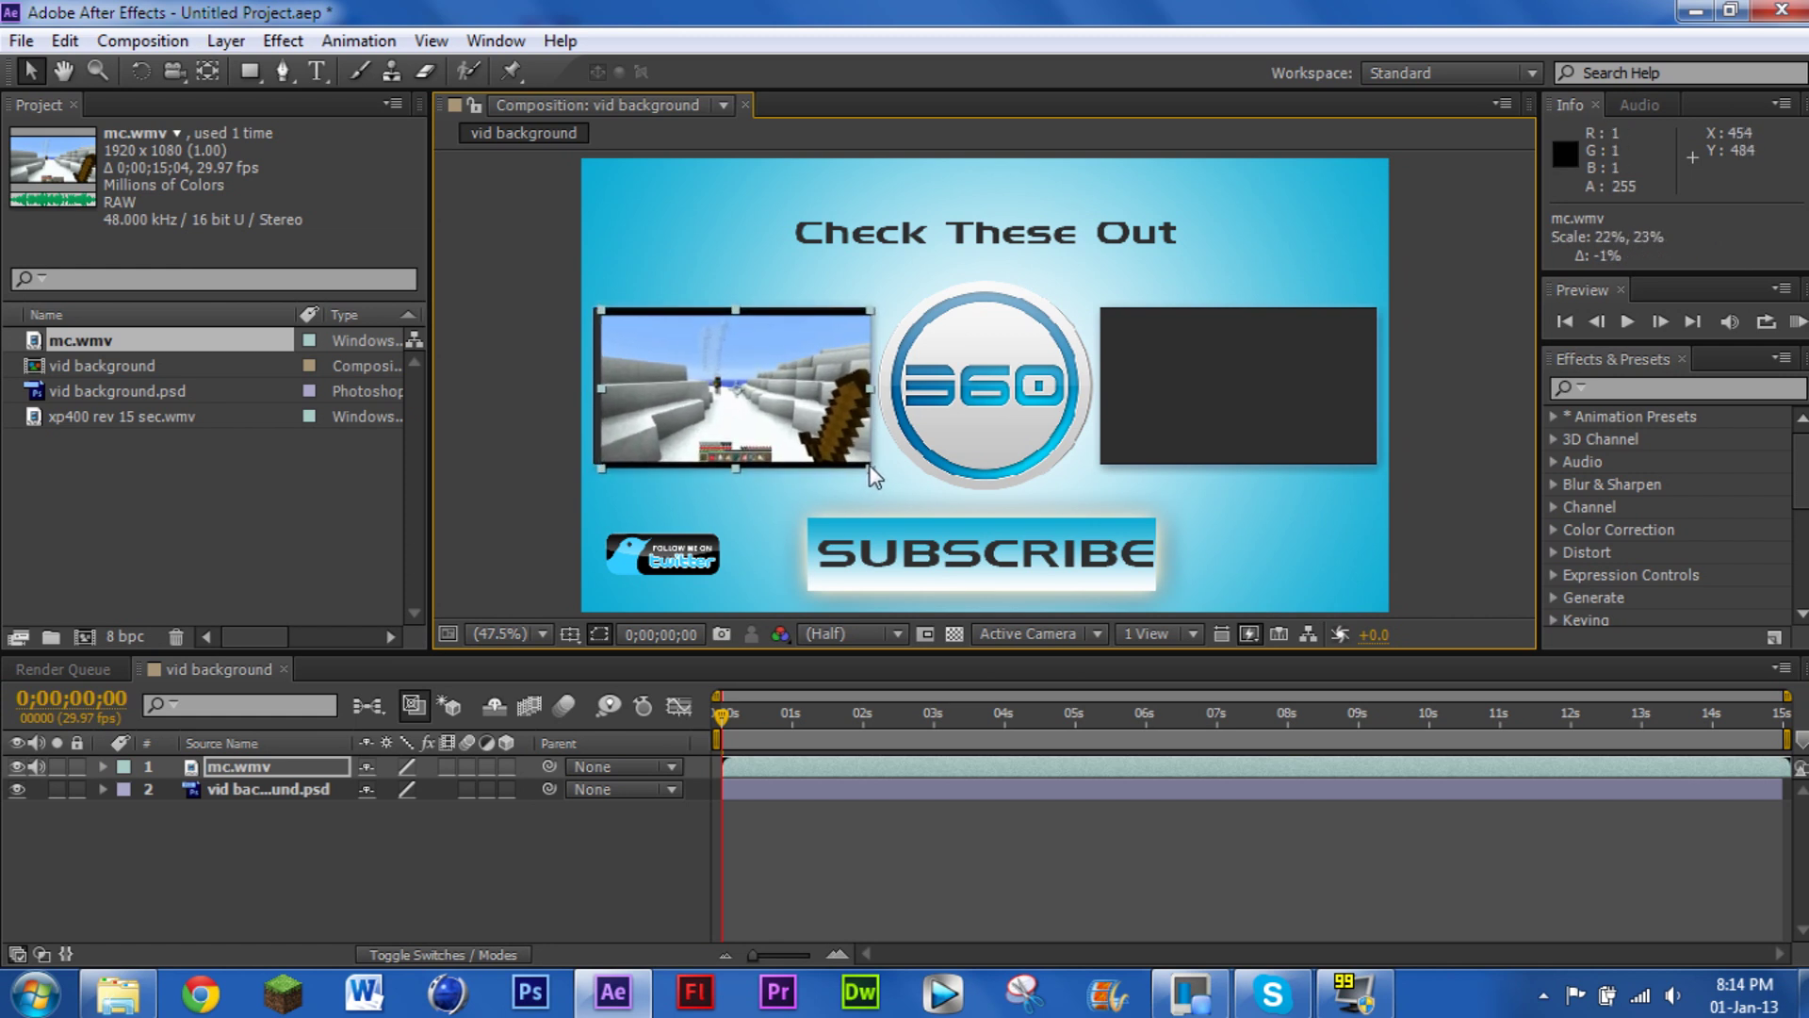
pyautogui.moveTo(631, 339); pyautogui.dragTo(592, 308)
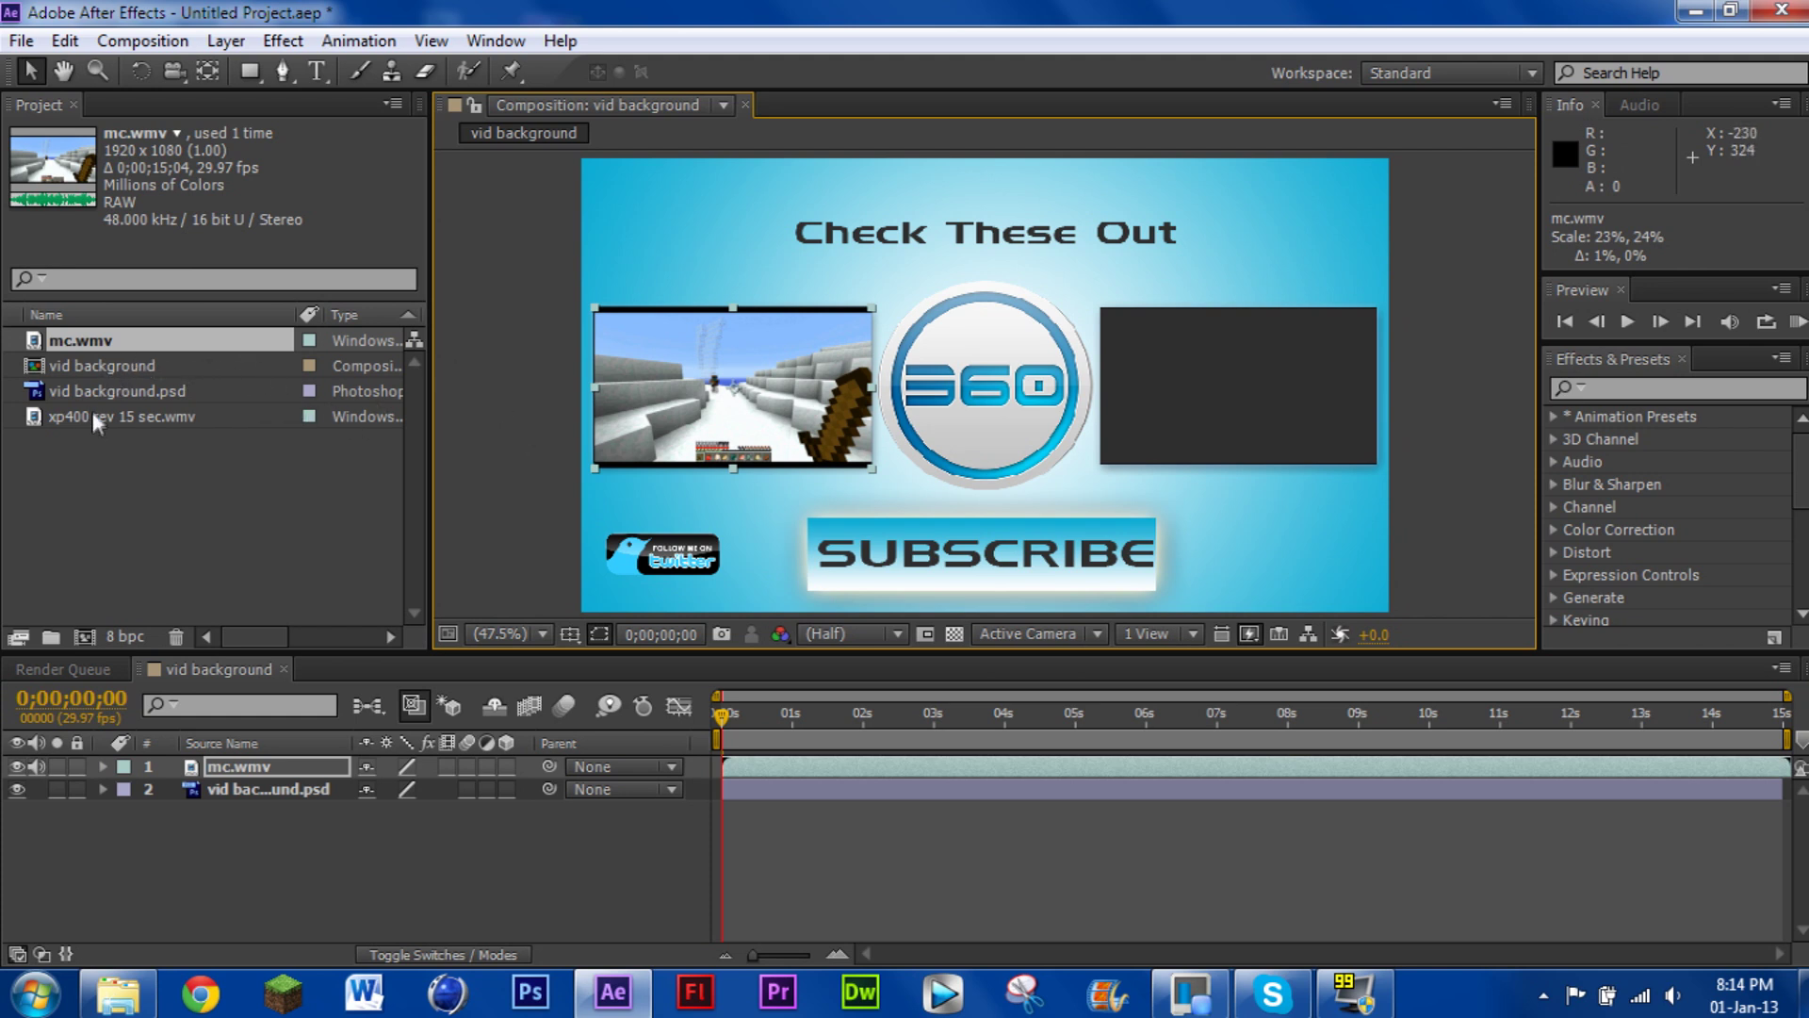
# Add xp400 rev 15 sec.wmv above the other layers, scaled down over the right dark placeholder at about position 1040, 360
pyautogui.moveTo(100, 416); pyautogui.dragTo(212, 754)
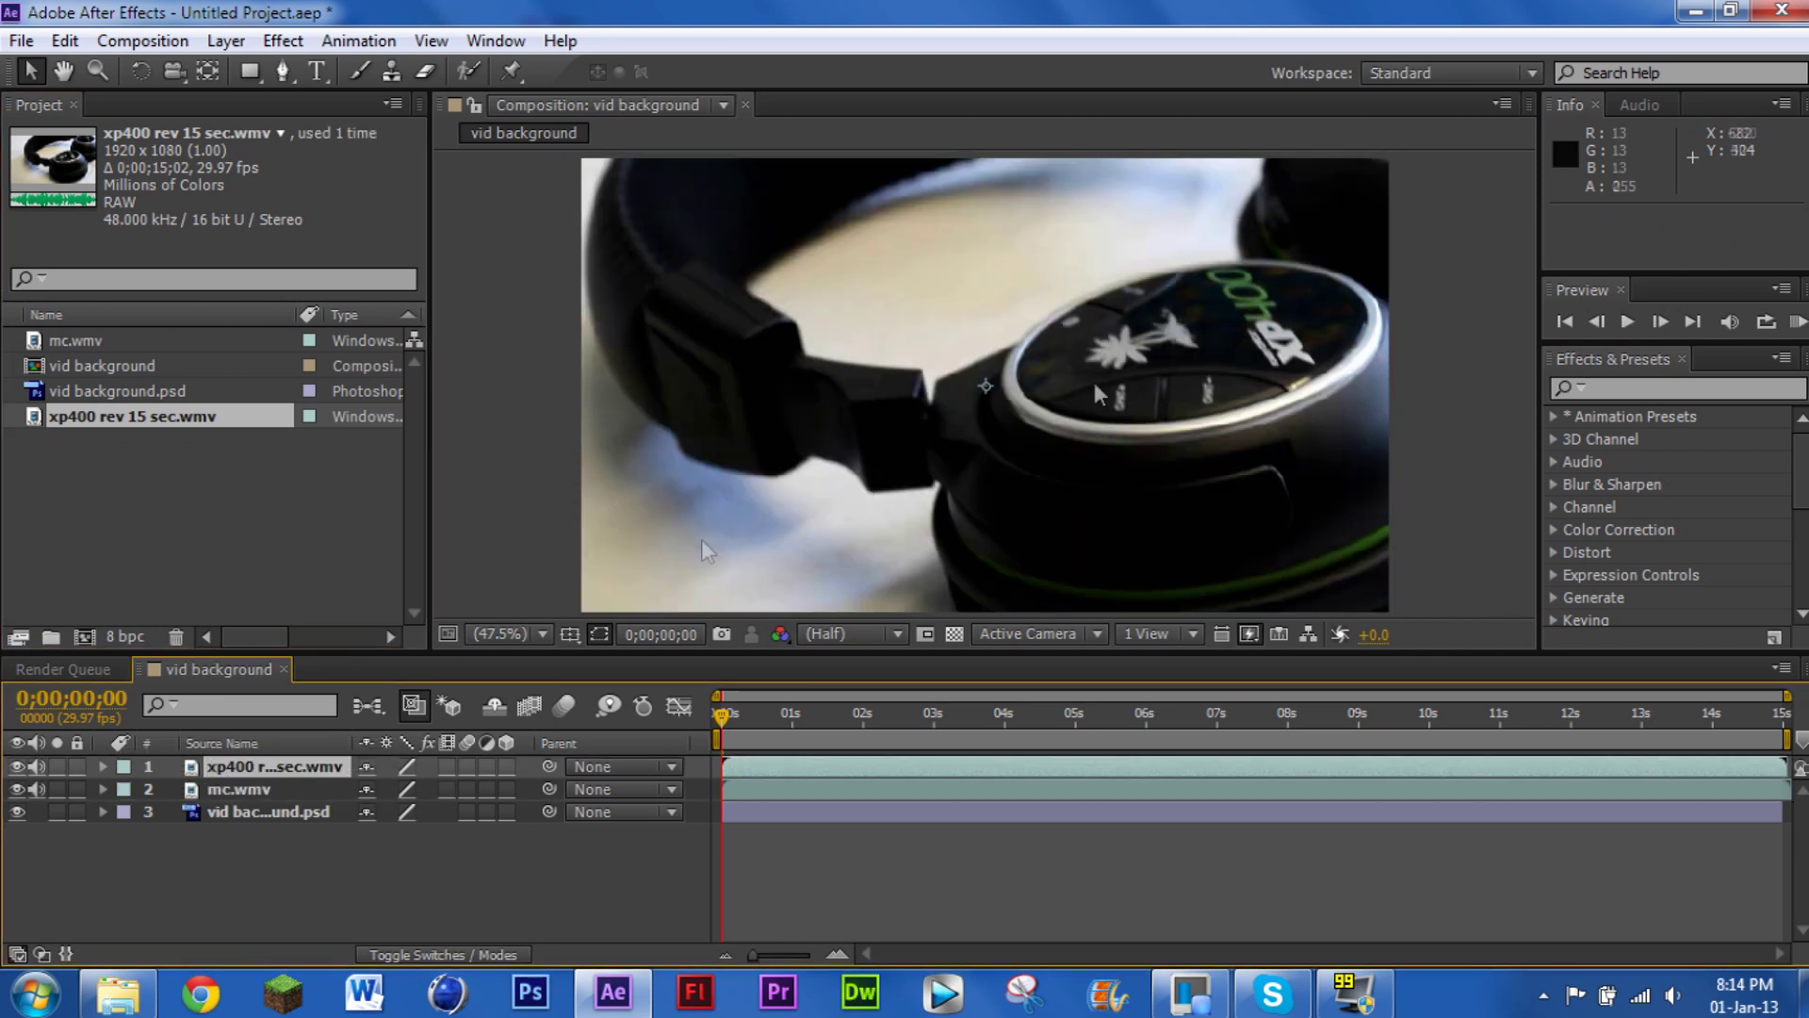
pyautogui.moveTo(985, 386); pyautogui.dragTo(1117, 368)
pyautogui.moveTo(1209, 275); pyautogui.dragTo(716, 533)
pyautogui.moveTo(649, 584); pyautogui.dragTo(1291, 329)
pyautogui.moveTo(1055, 272); pyautogui.dragTo(1056, 272)
pyautogui.moveTo(1371, 264); pyautogui.dragTo(1330, 357)
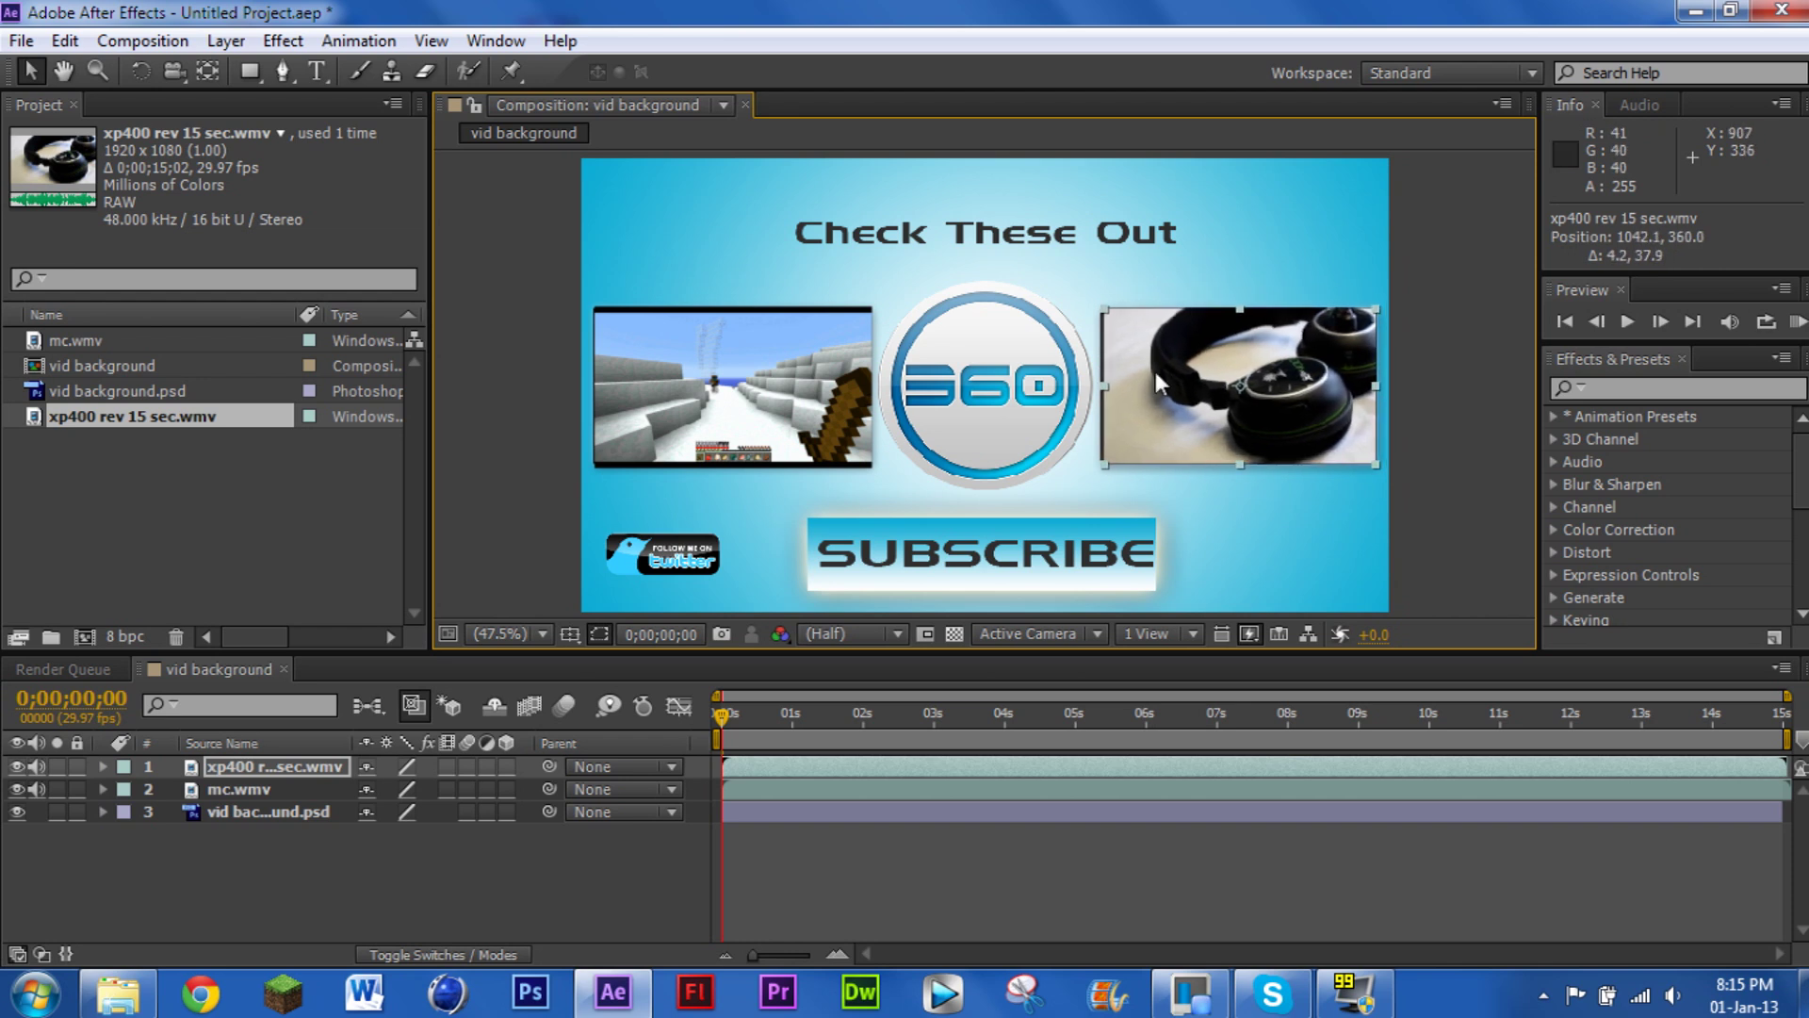
pyautogui.moveTo(1106, 388); pyautogui.dragTo(1106, 388)
pyautogui.moveTo(1255, 357); pyautogui.dragTo(1252, 357)
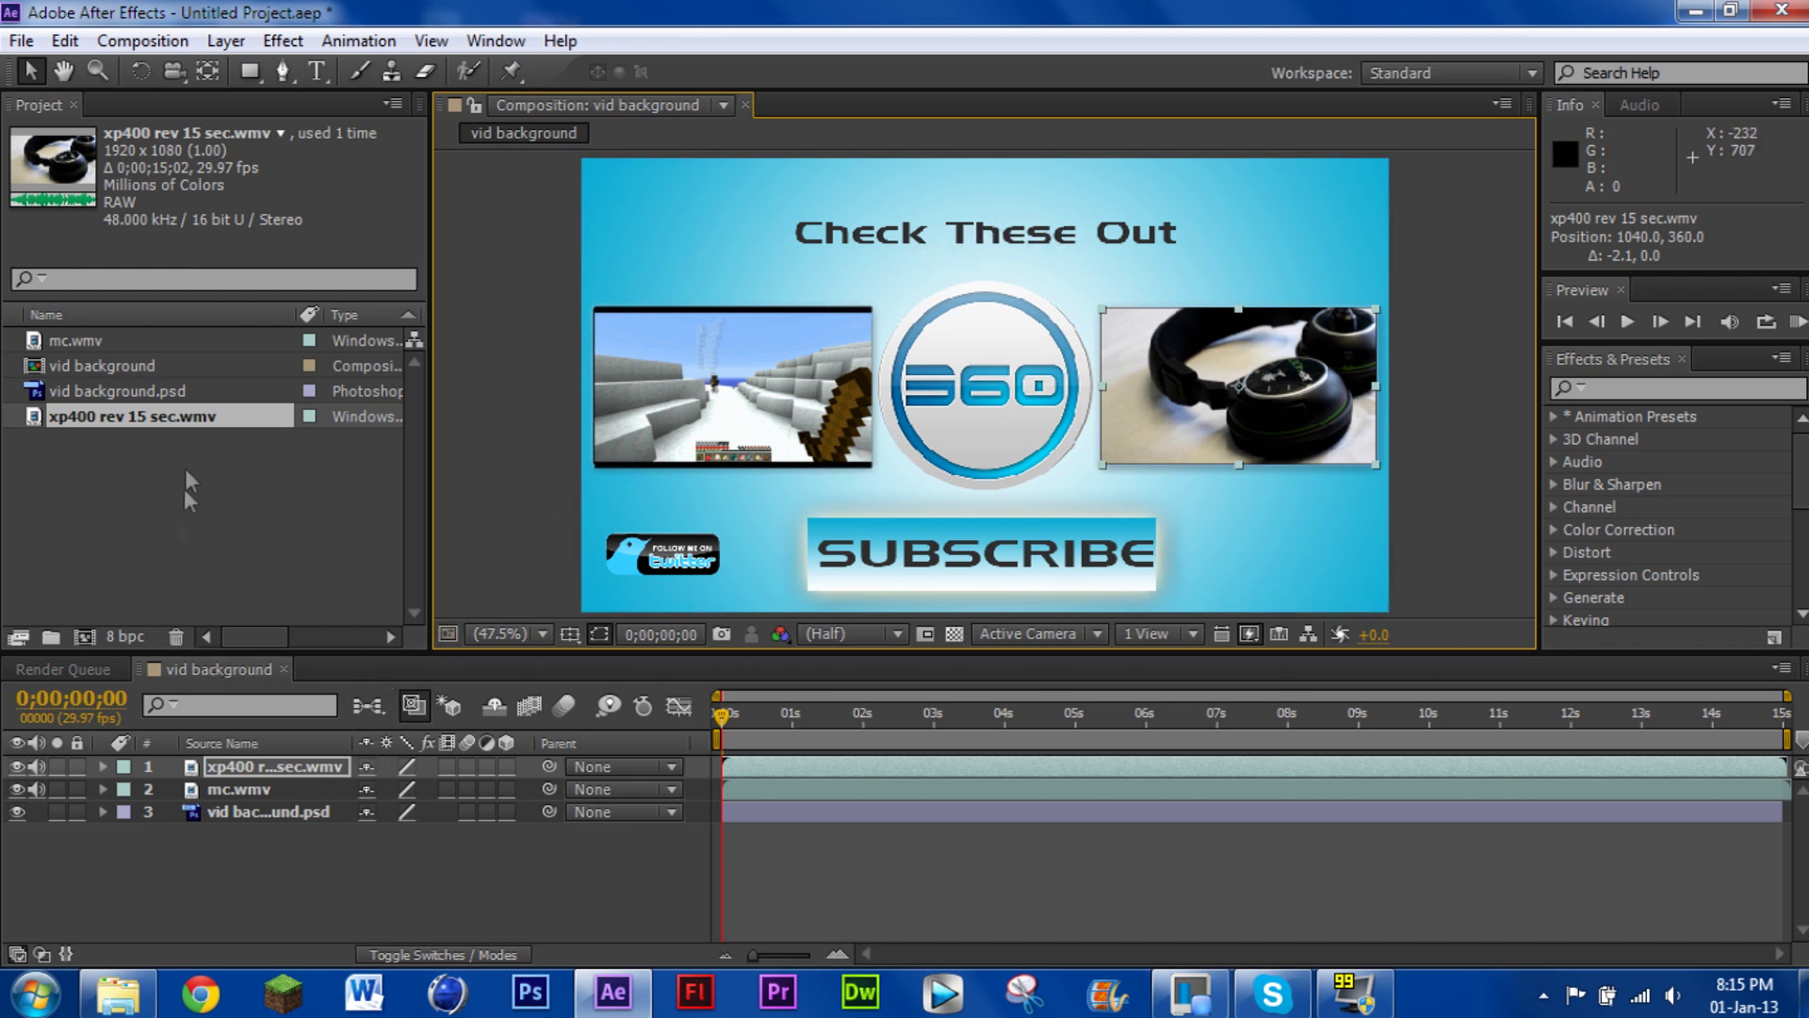
# Add the vid background composition to the render queue
pyautogui.click(142, 40)
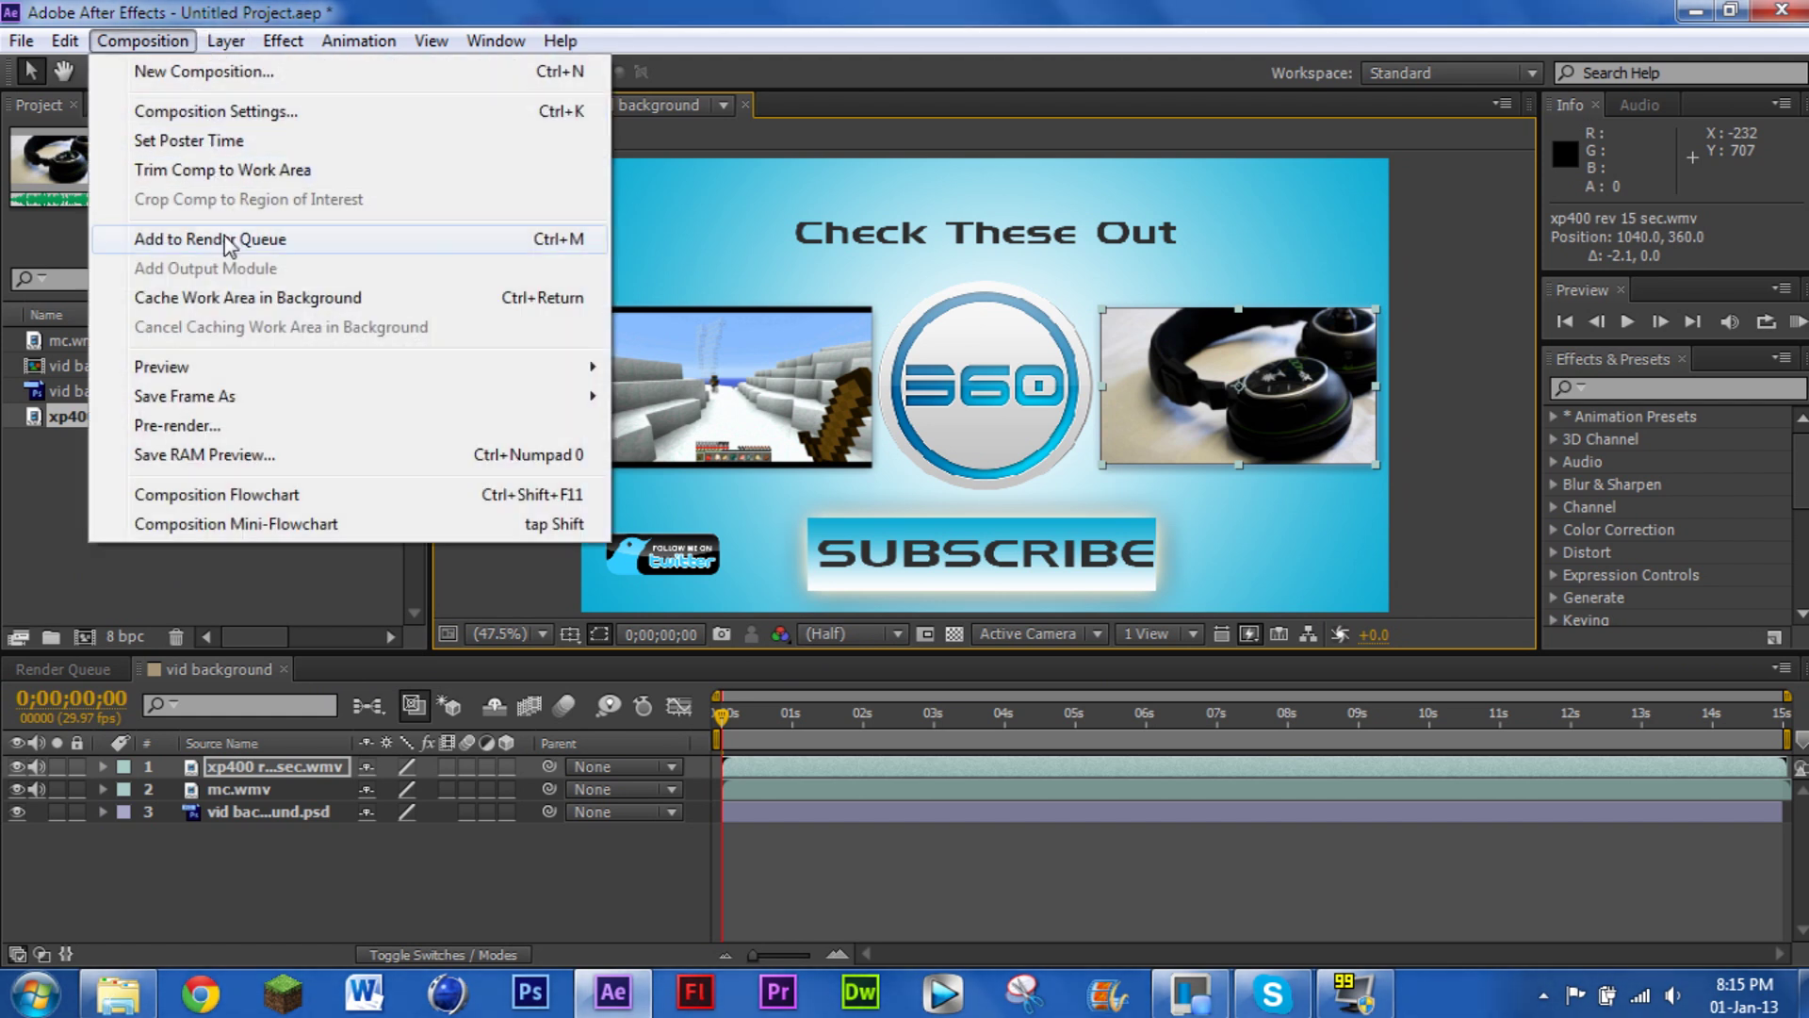
pyautogui.moveTo(11, 41)
pyautogui.press('Left')
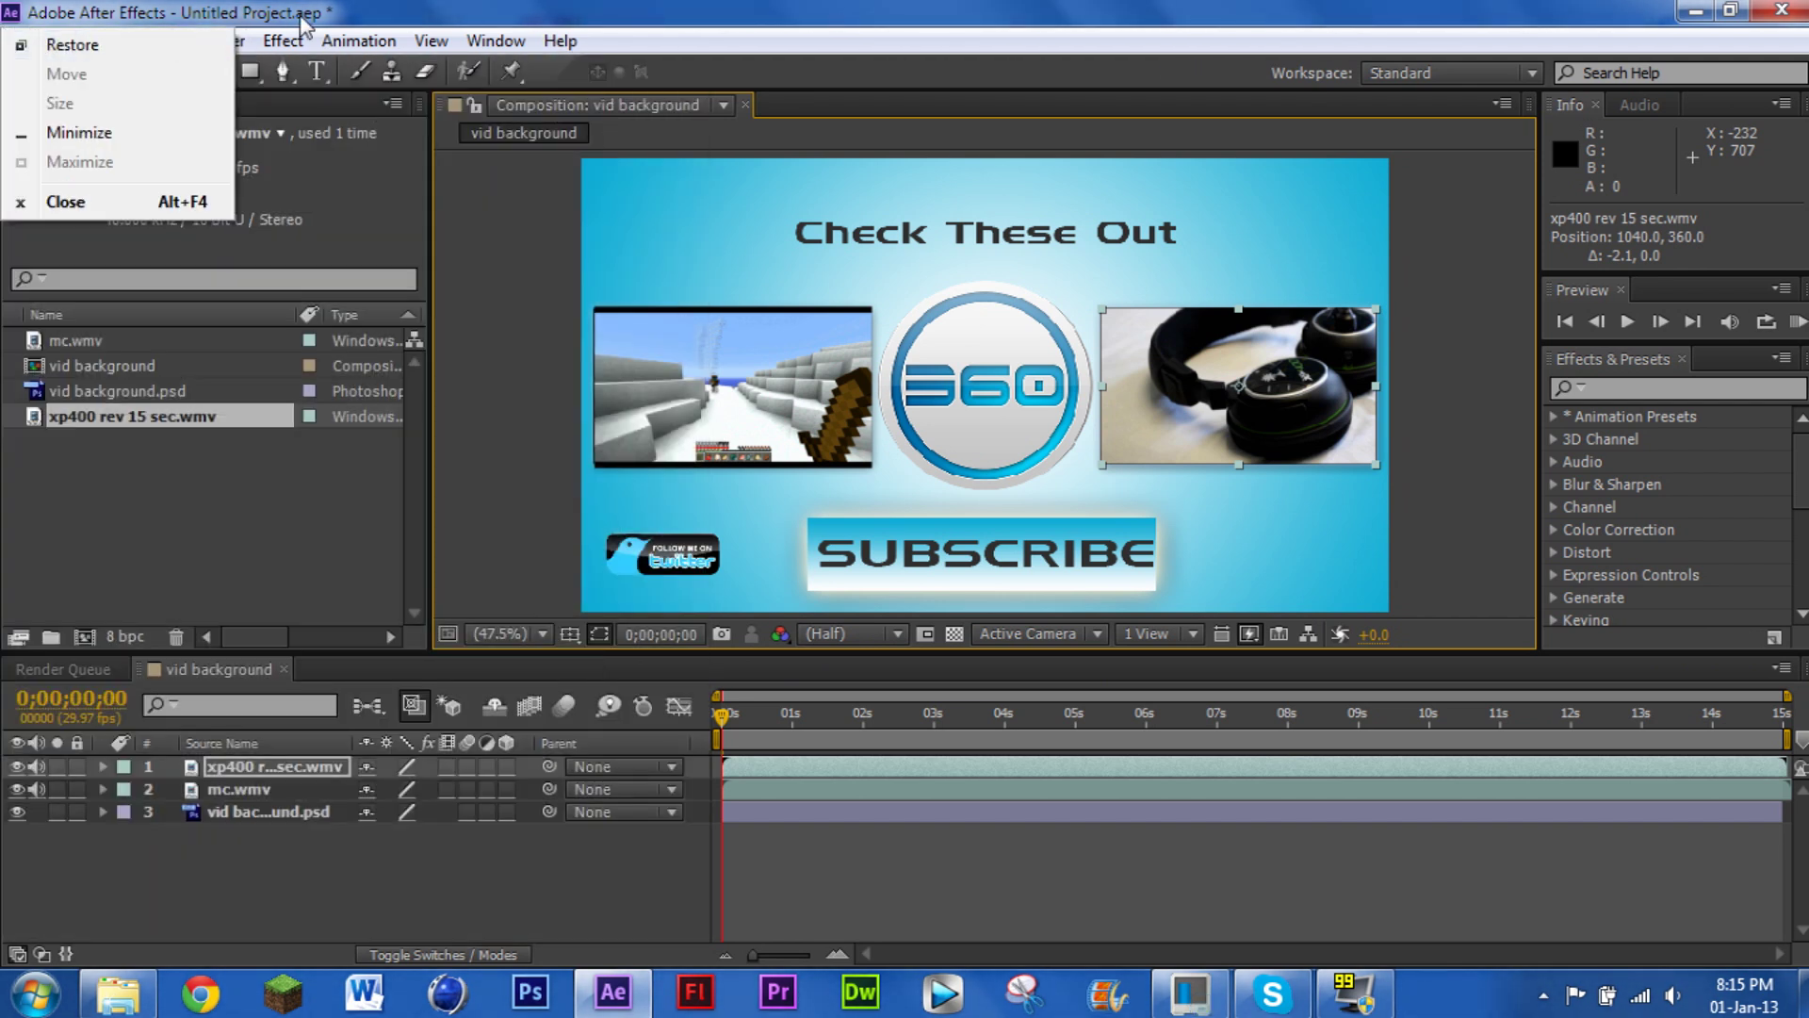
pyautogui.press('Escape')
pyautogui.click(142, 40)
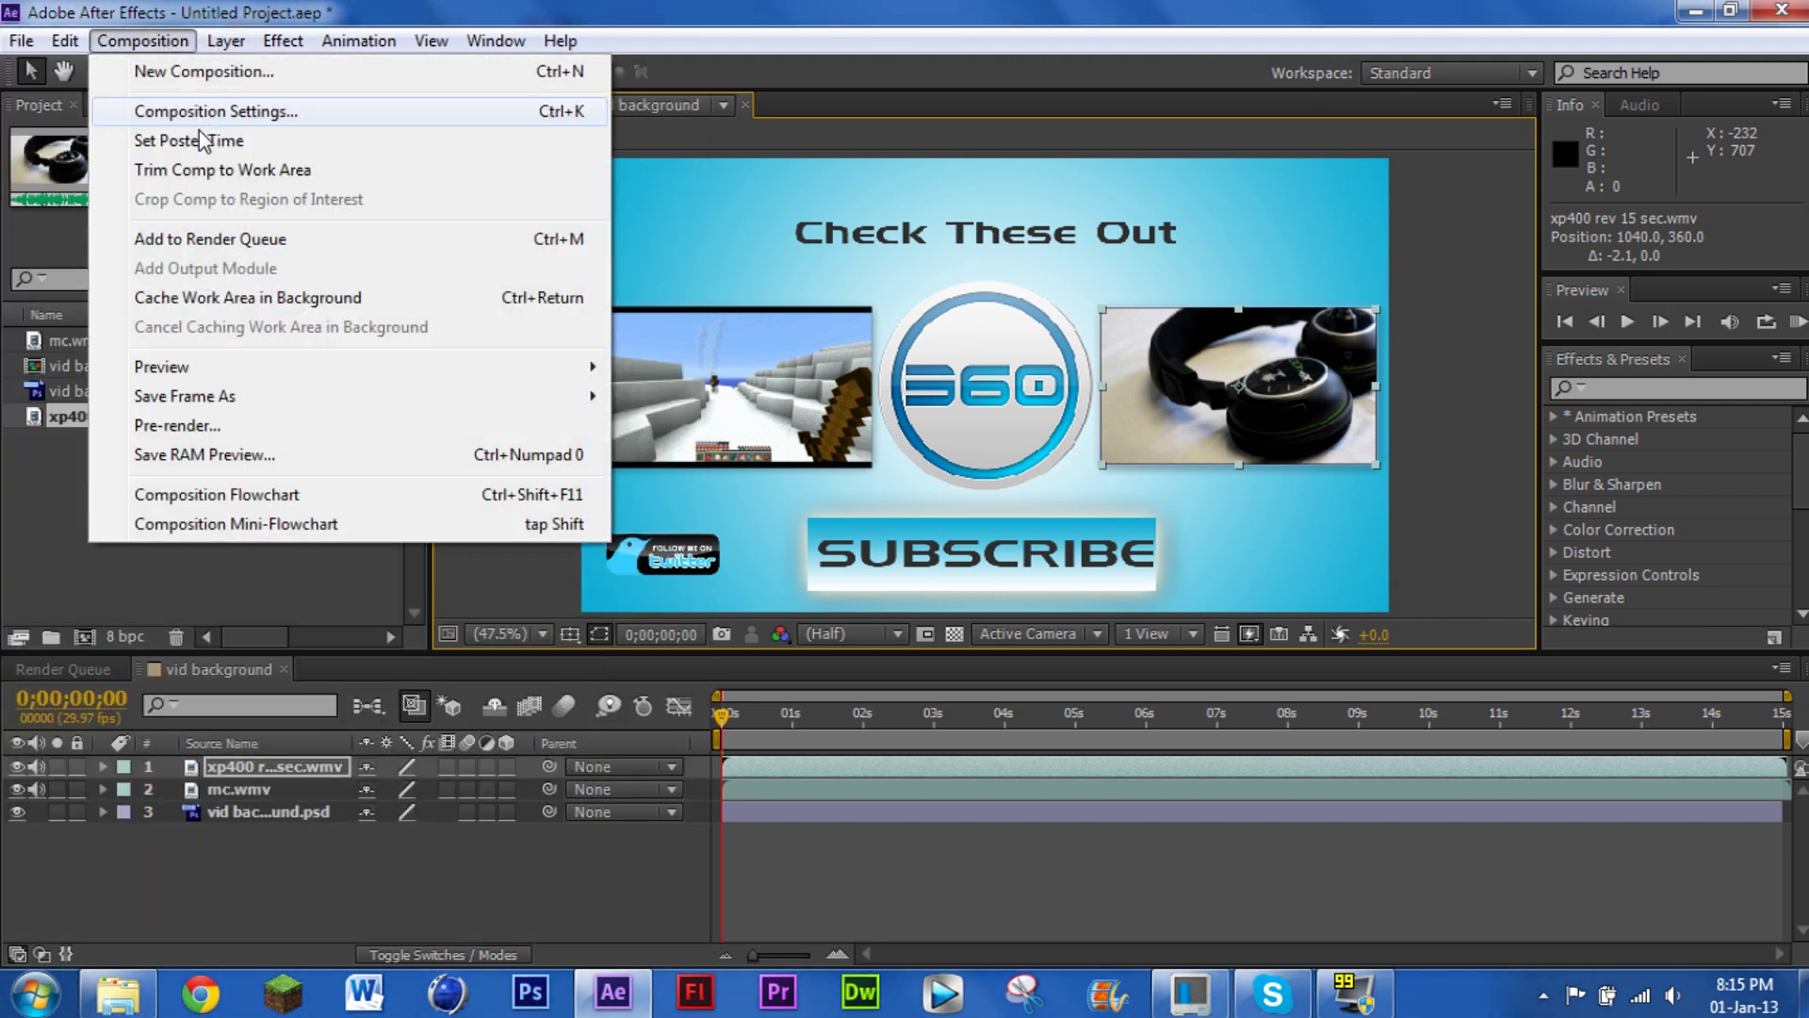
pyautogui.click(219, 238)
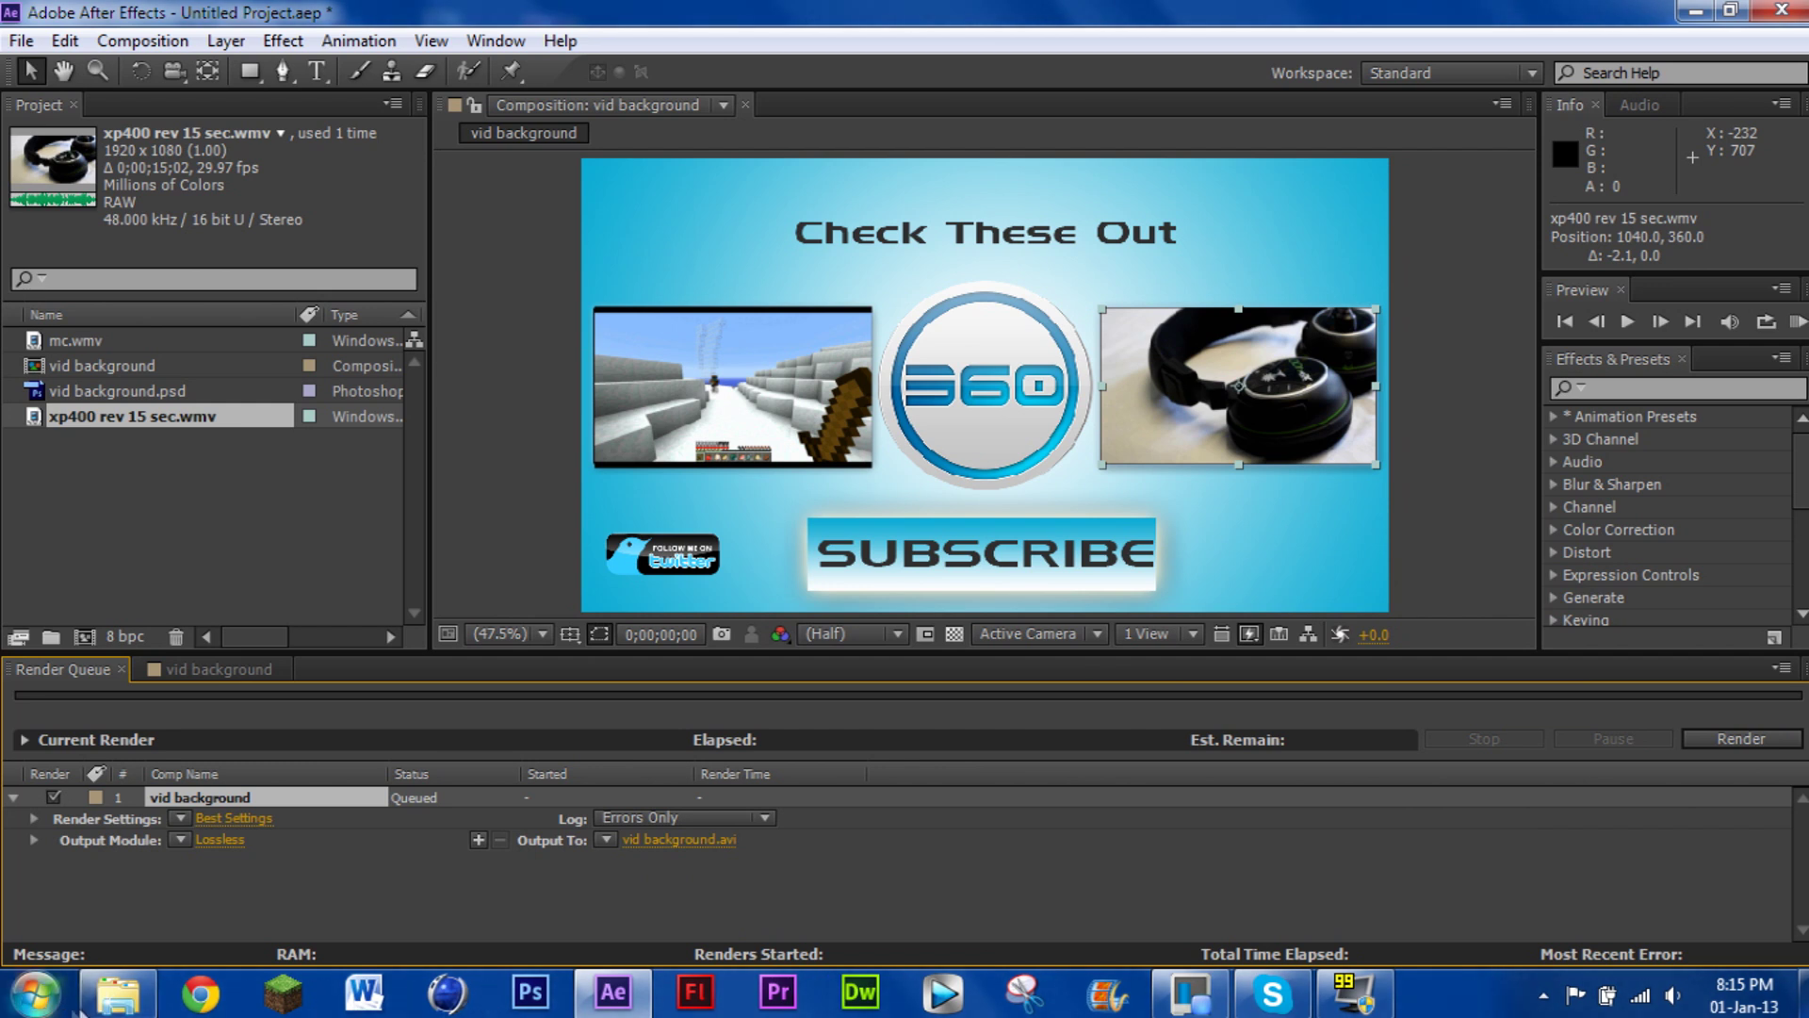
# Switch to Windows Explorer and examine the file details of the two outro_1 videos in the All Intro folder
pyautogui.click(132, 1001)
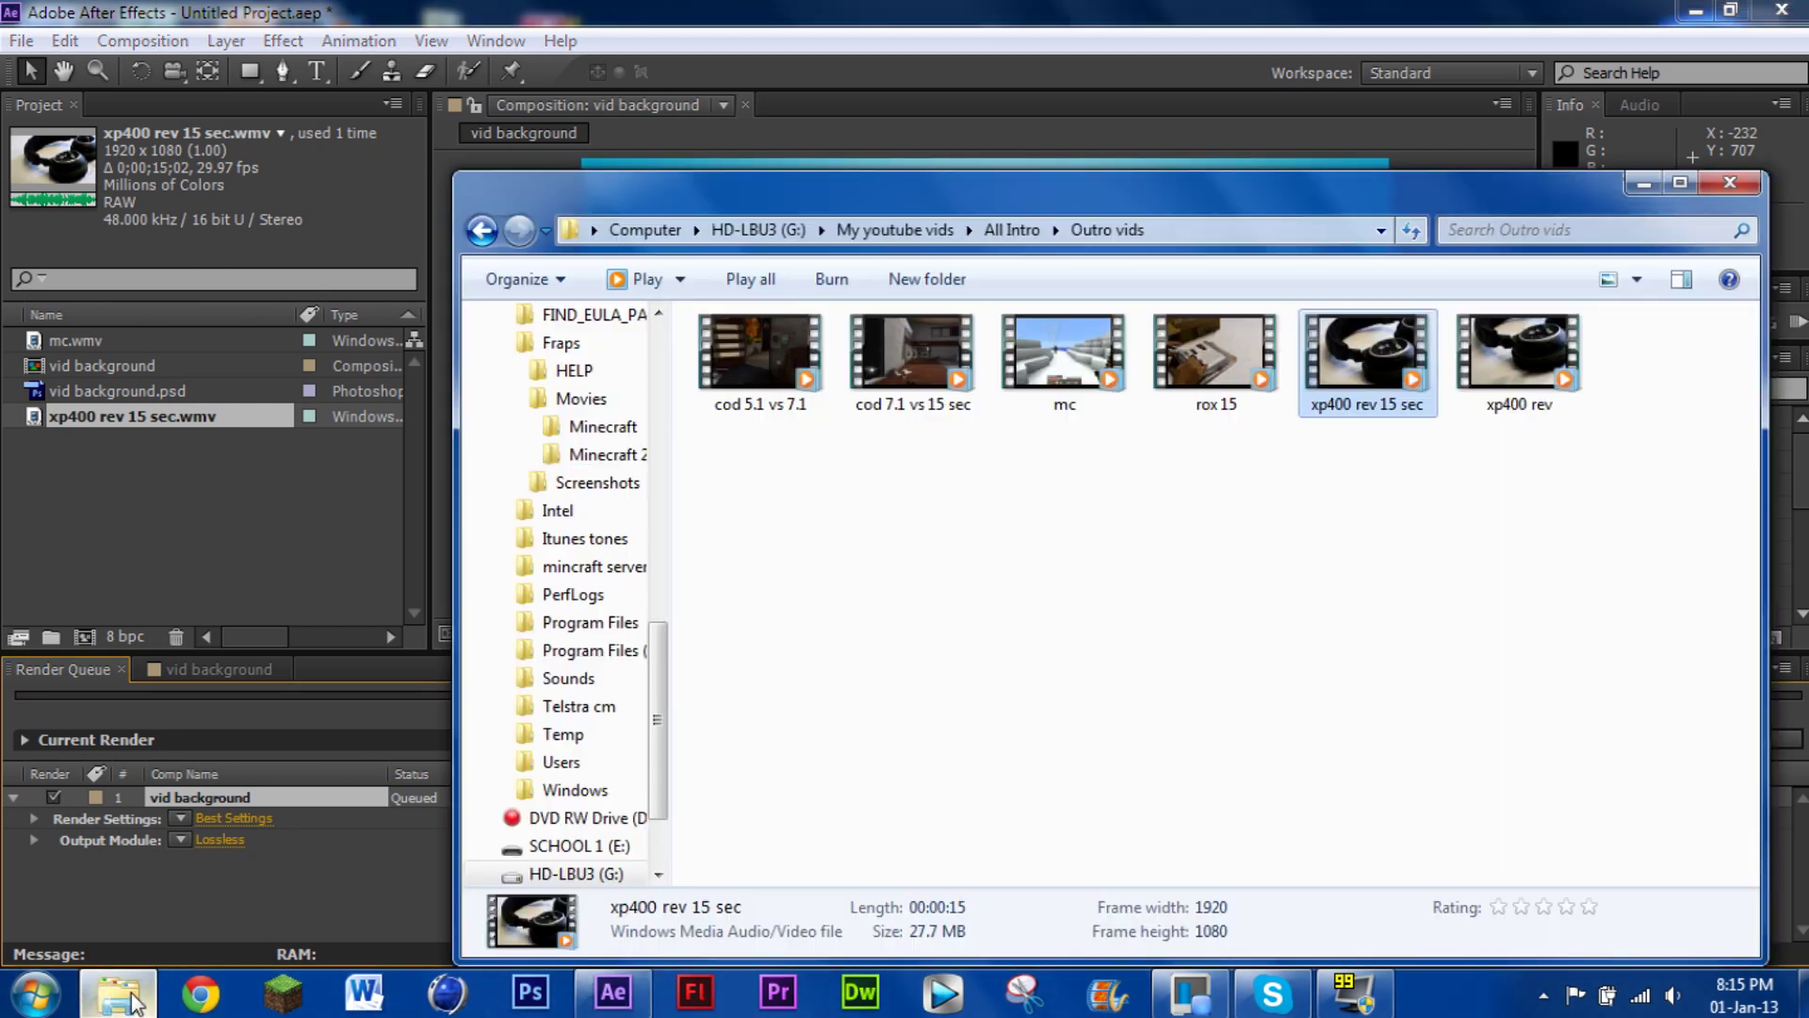
pyautogui.click(1037, 220)
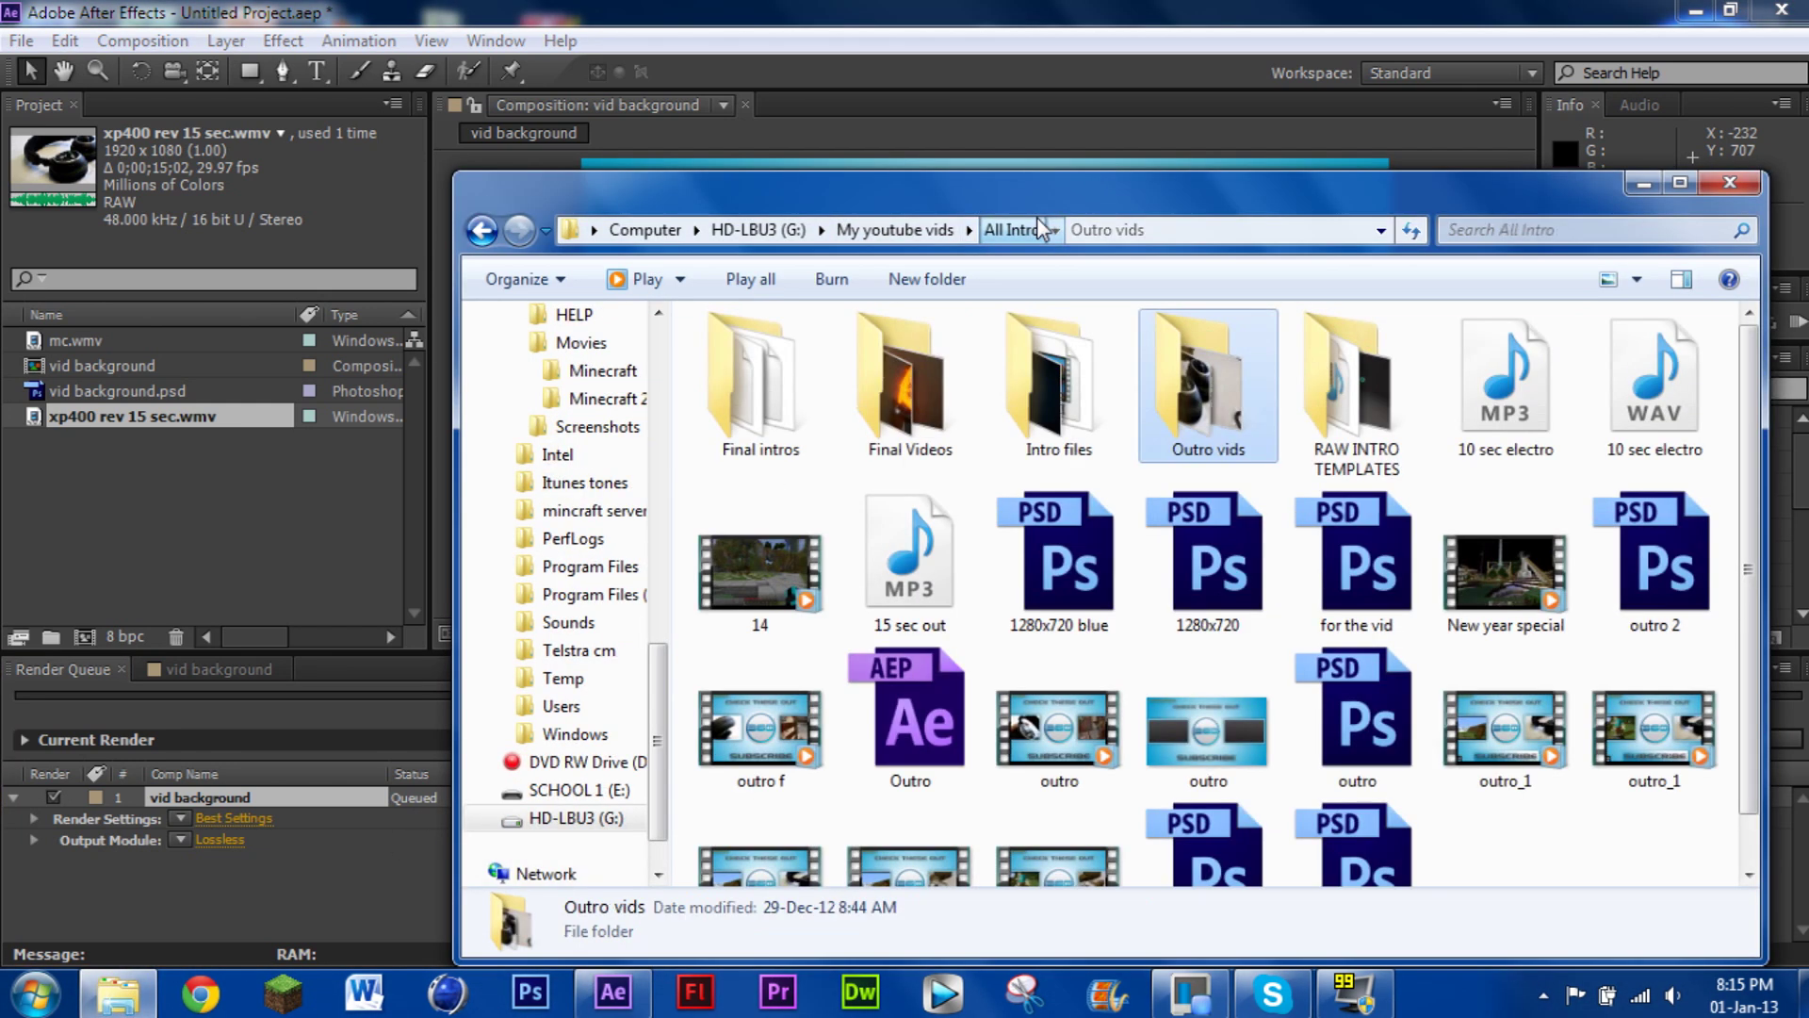
pyautogui.click(1483, 766)
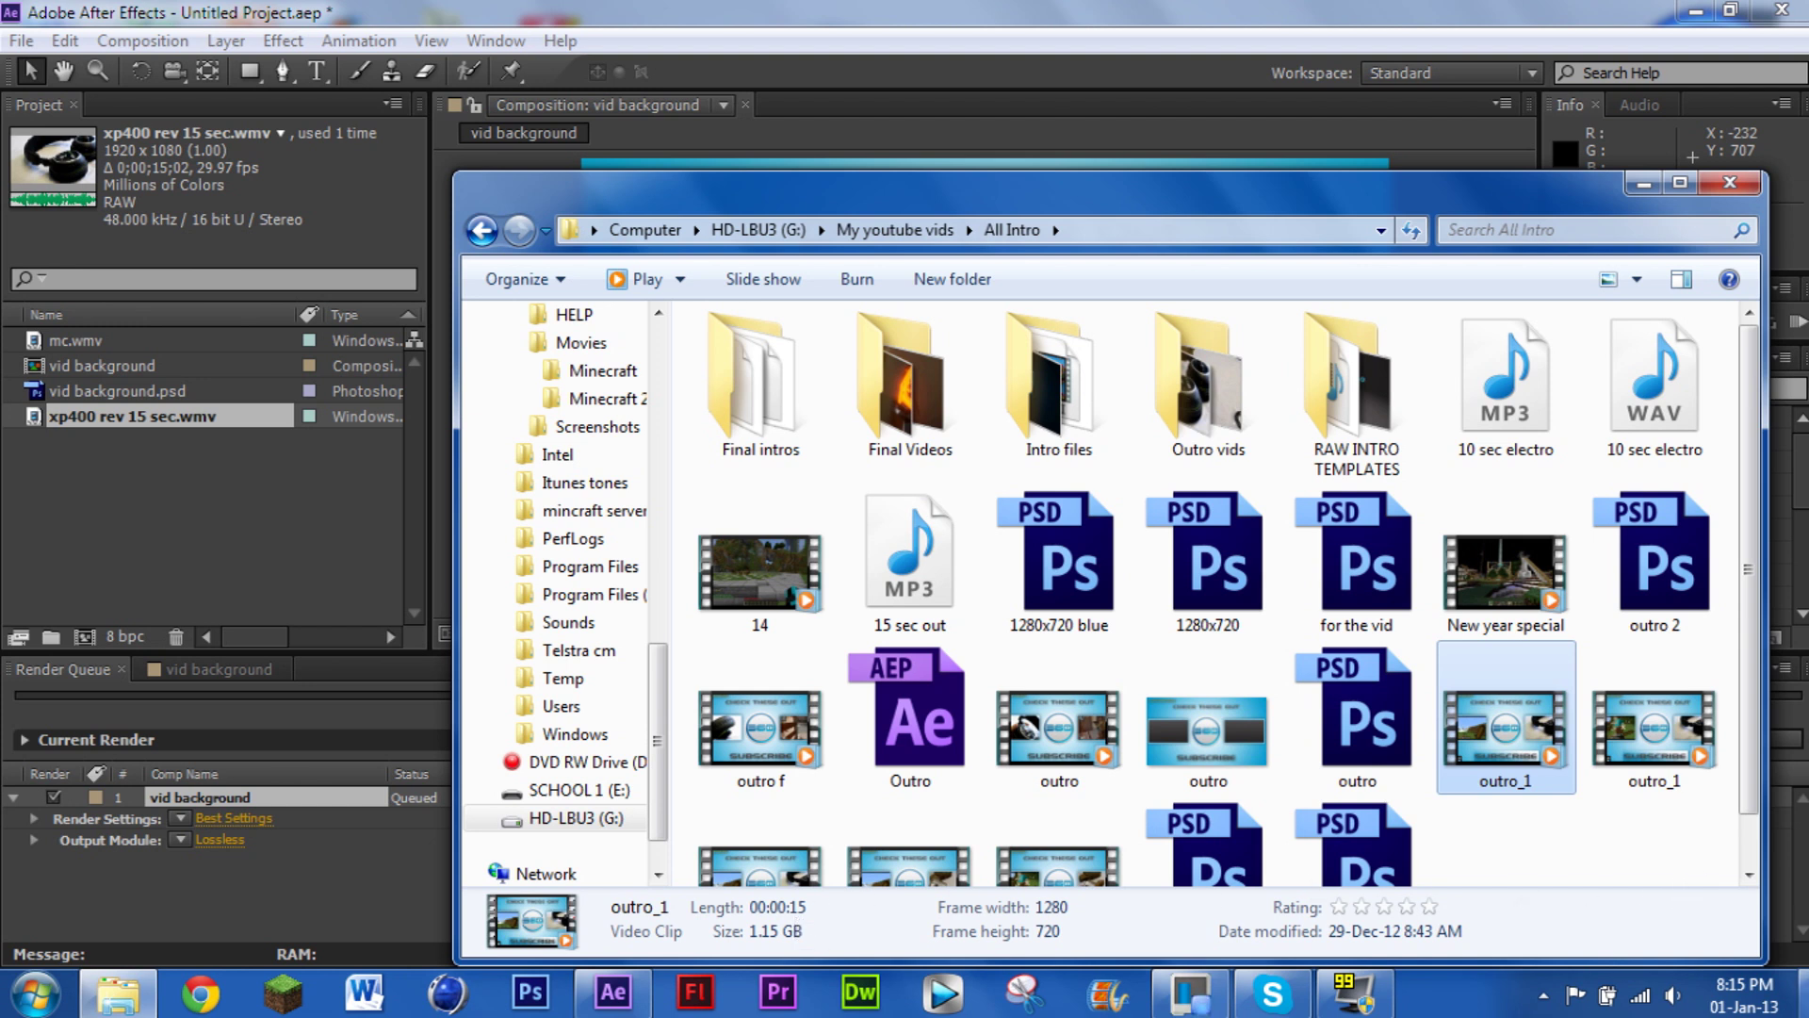
pyautogui.click(1802, 995)
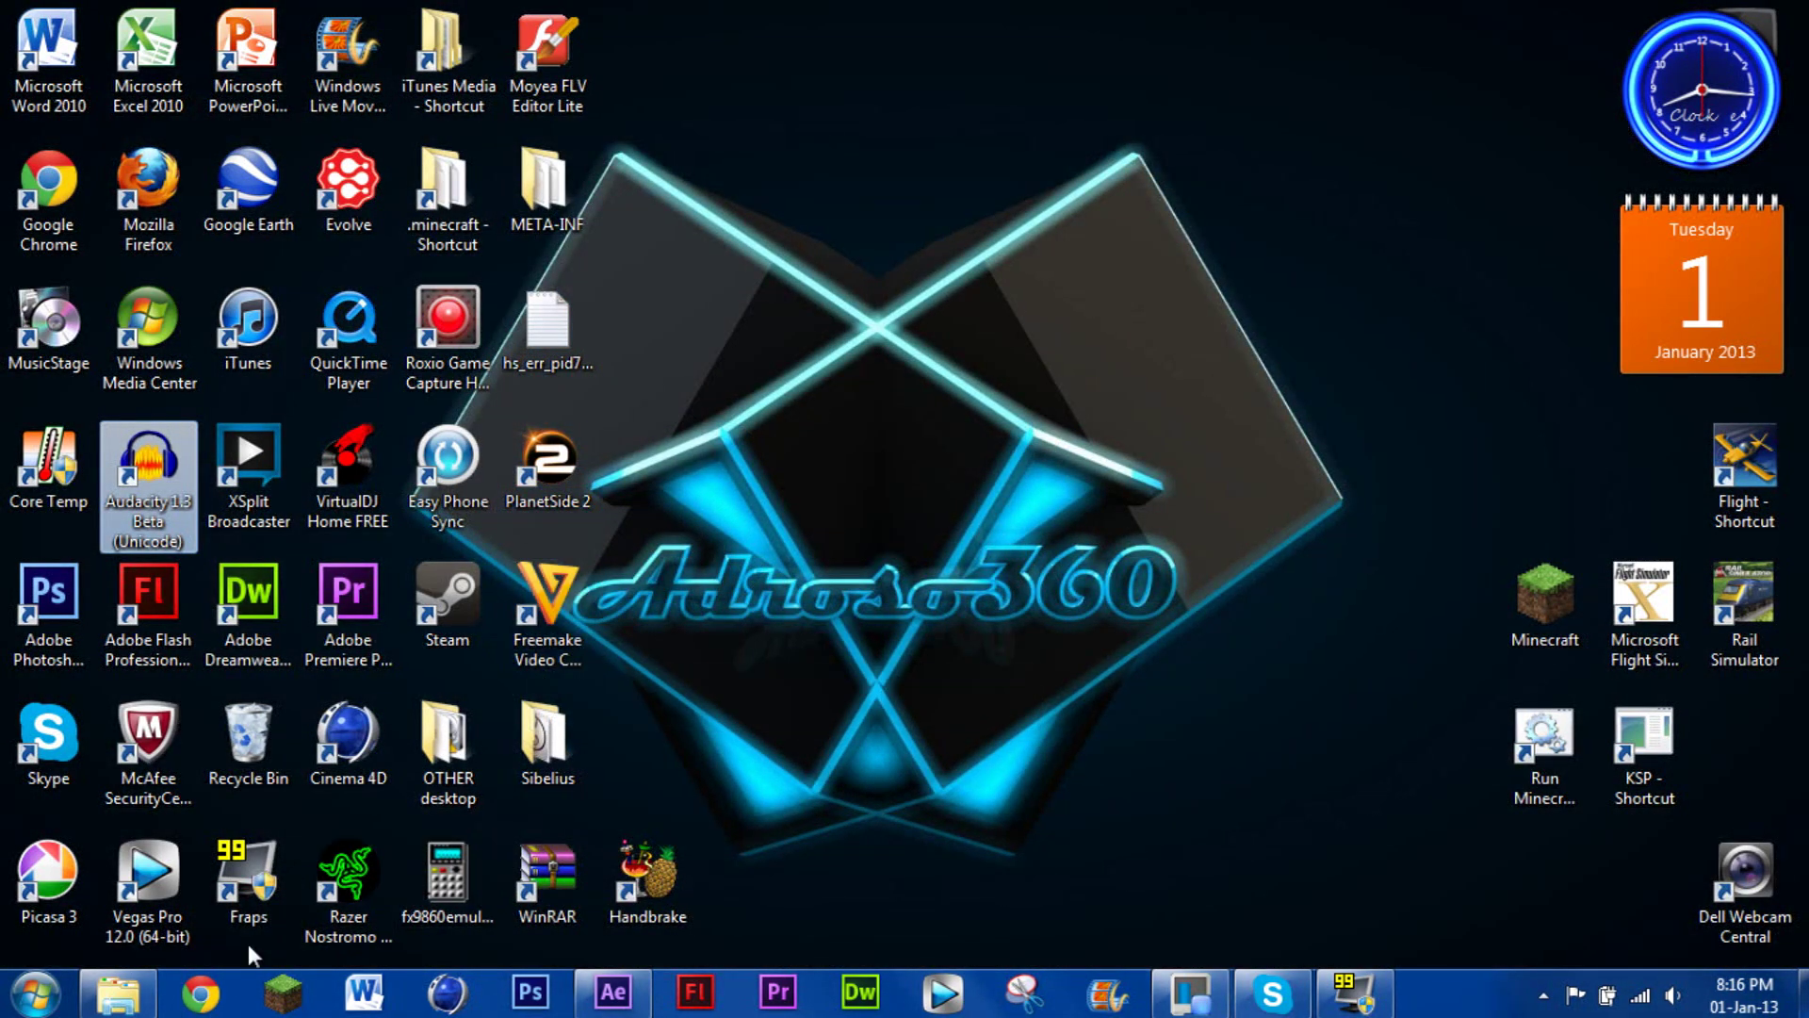
pyautogui.click(139, 1002)
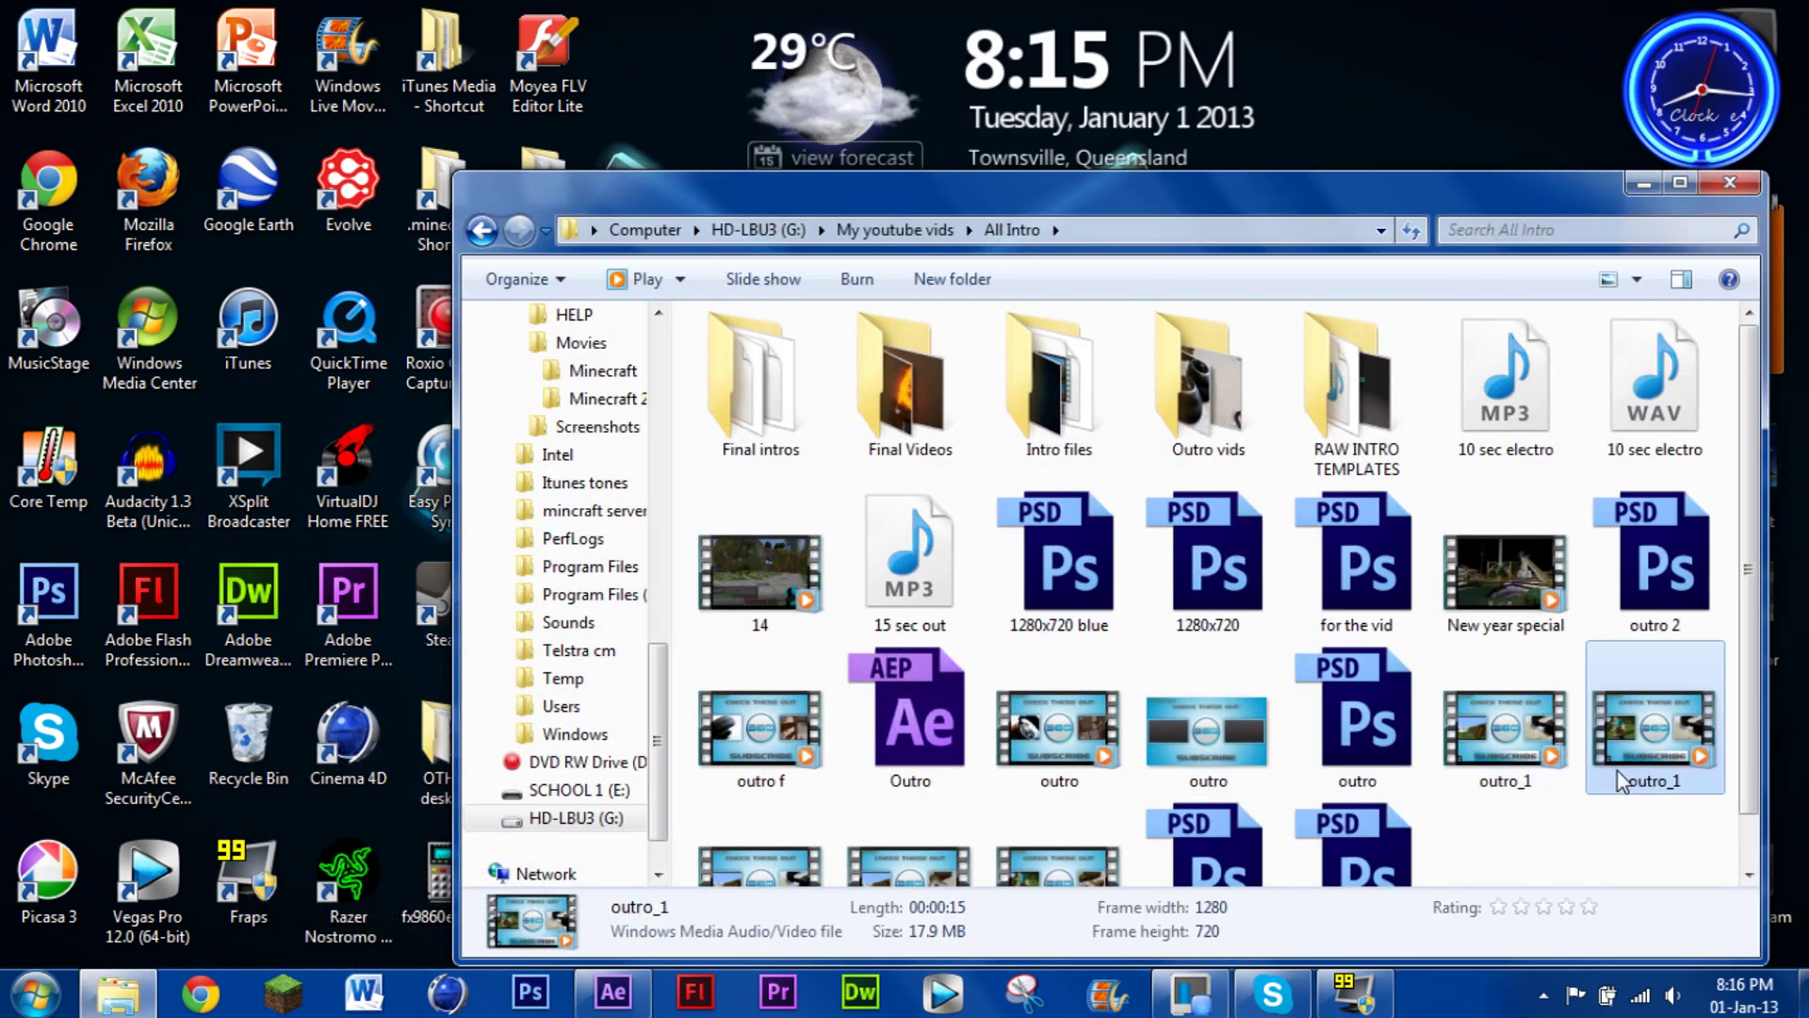